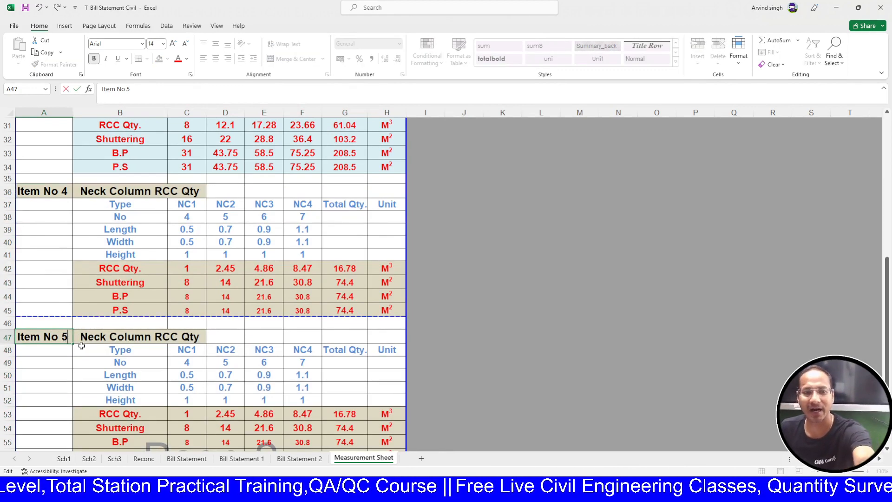
- Replace 'Neck Column' with 'Ground Beams' in the Item No 5 title in B47, discarding a misspelled first try
click(102, 336)
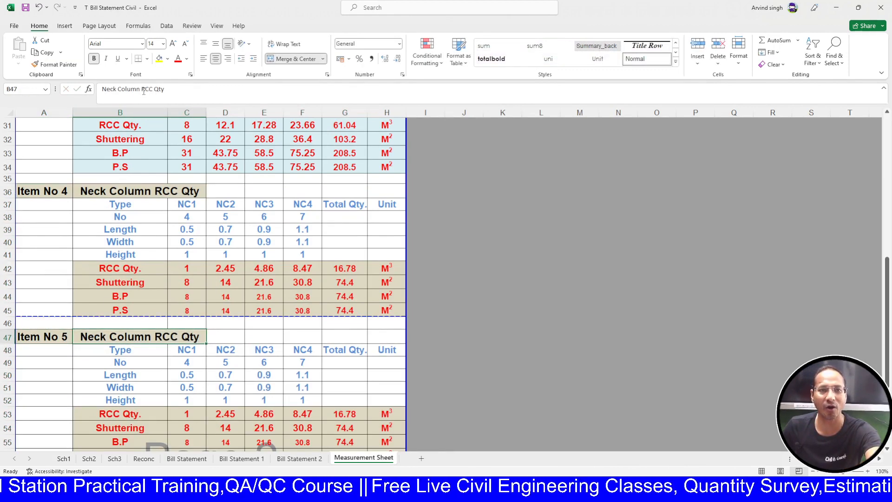
drag(140, 90, 40, 84)
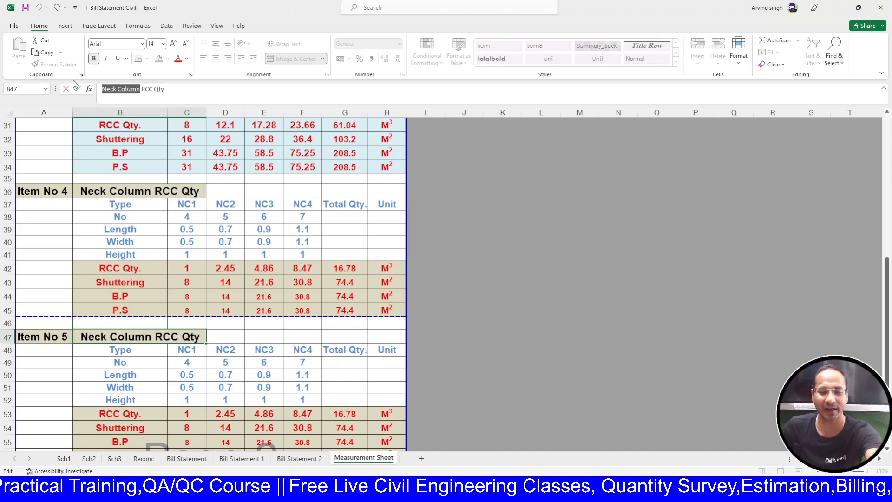
text(Brond )
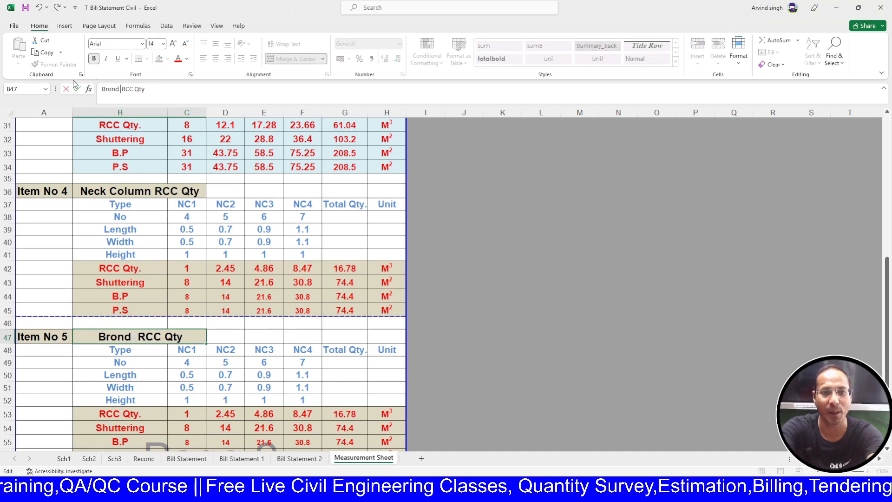
text(Beam)
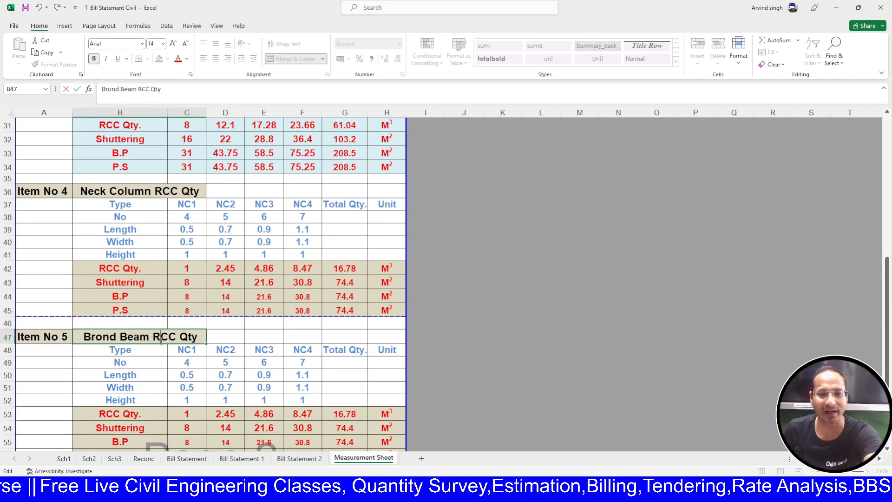
scroll(161, 341, down, 3)
key(Escape)
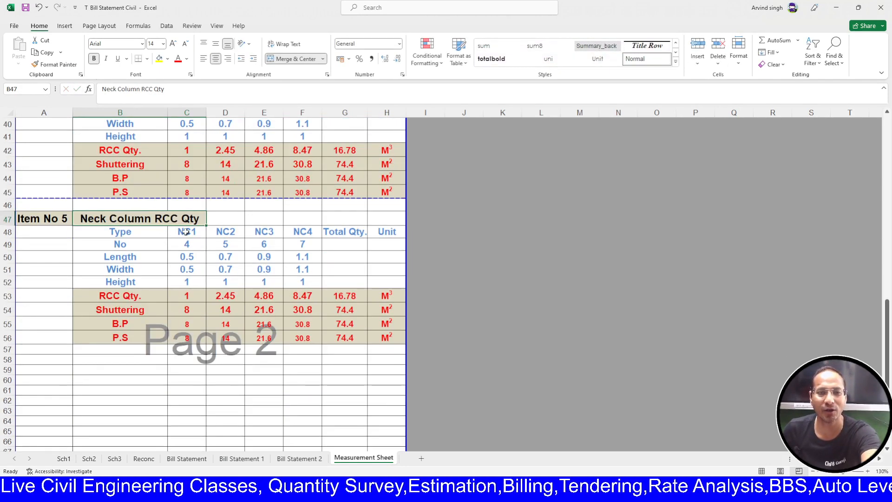
double_click(151, 221)
drag(151, 221, 65, 214)
text(Groun)
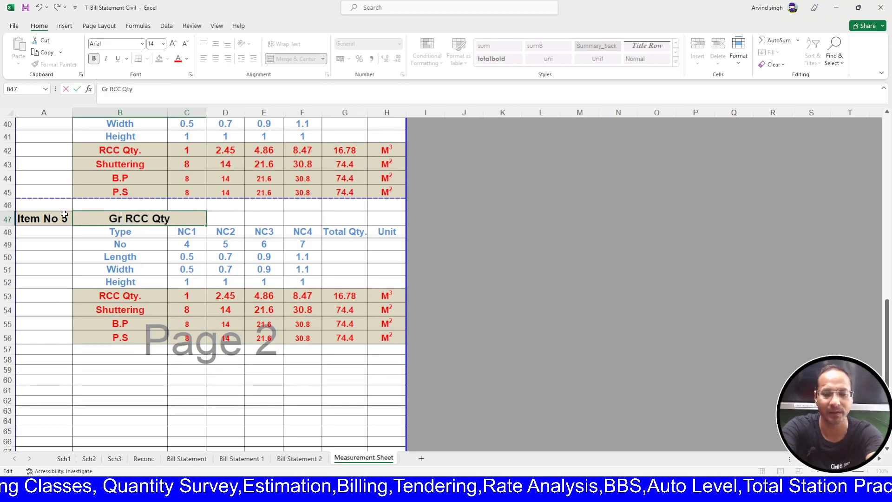
text(d Beam)
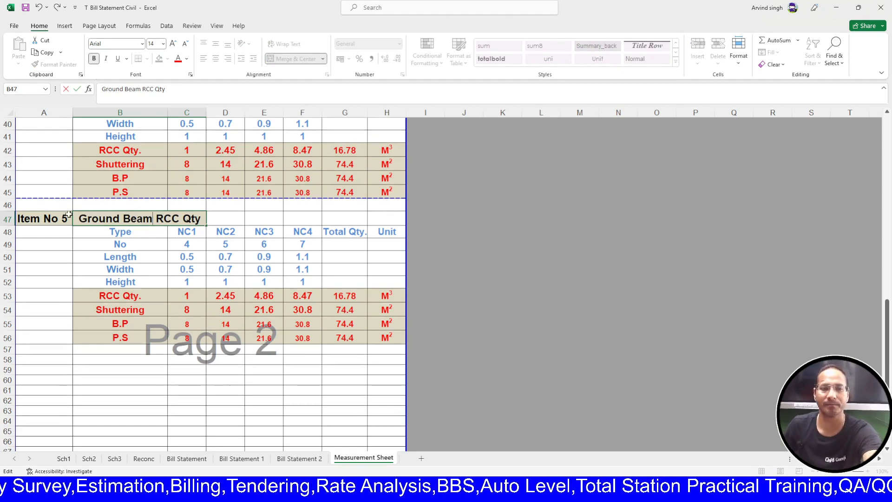
text(s)
click(141, 412)
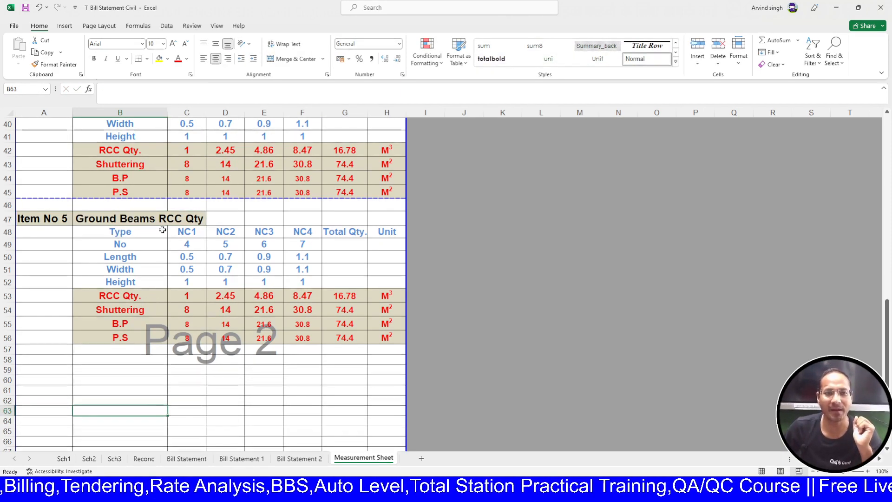
click(191, 229)
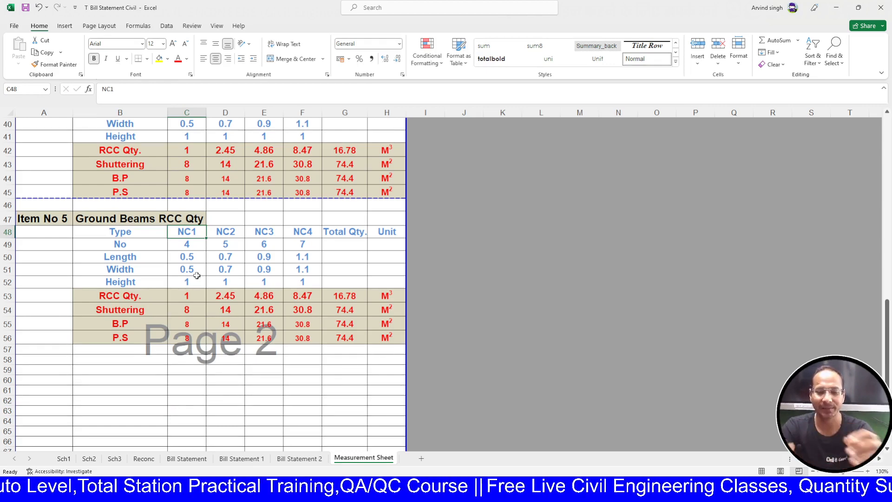
- Label the first types GB1 and GB2, then extend the series across to GB4
text(GB1)
key(Tab)
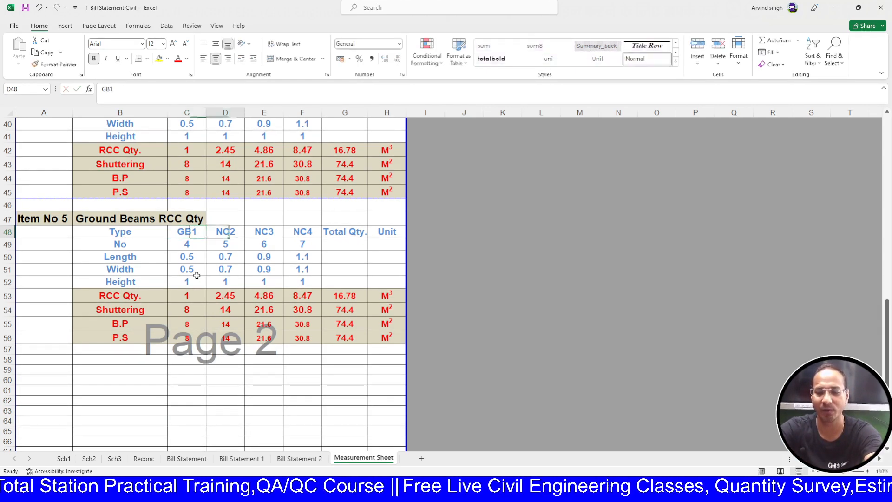
text(GB2)
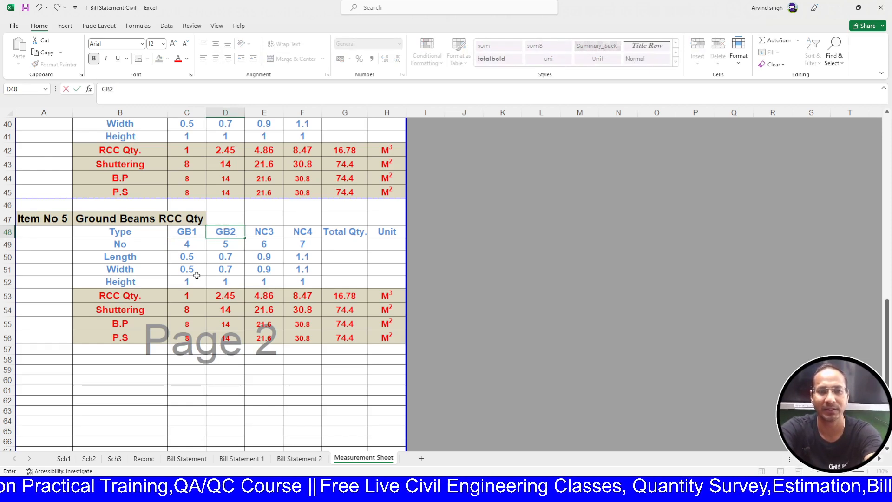
key(Tab)
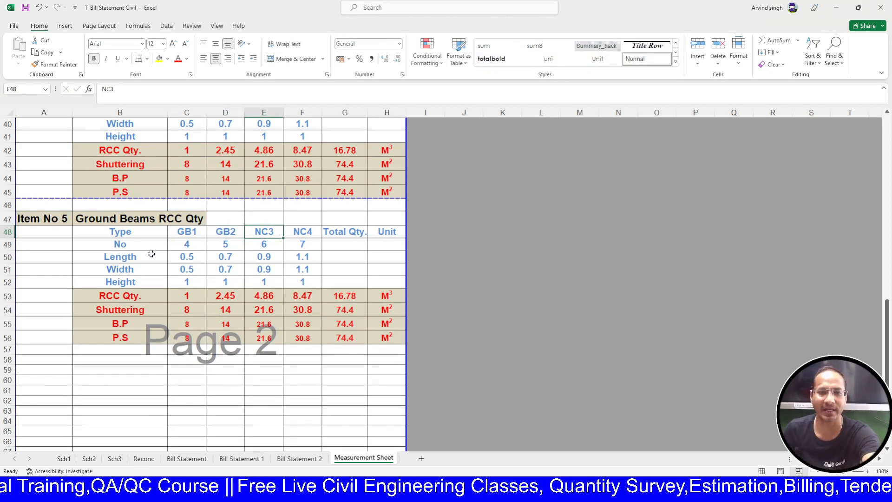
drag(201, 228, 320, 239)
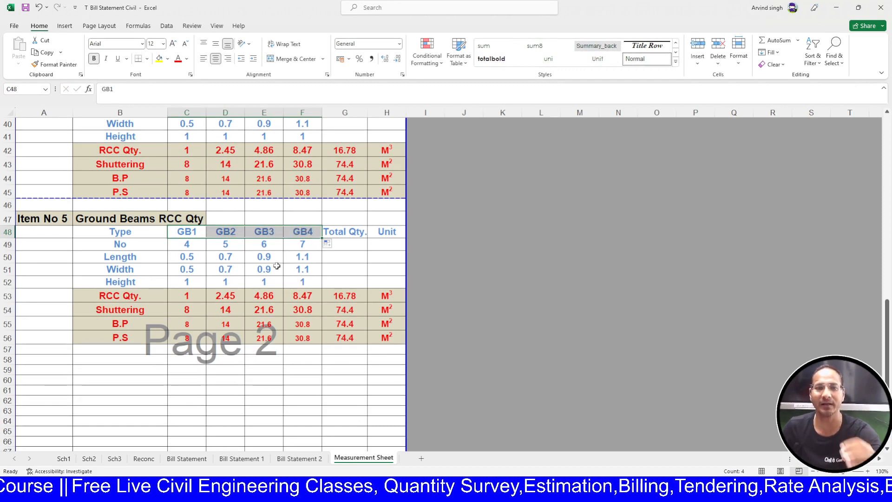
click(372, 268)
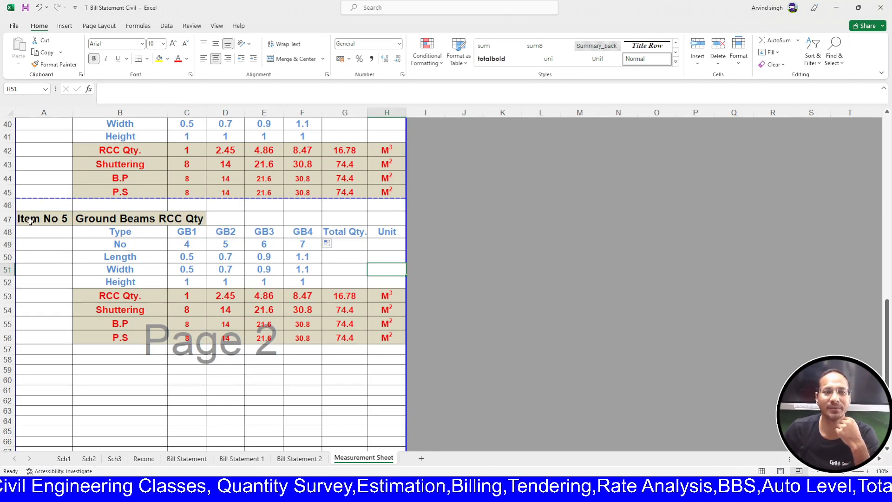
- Shade the title cells A47:C47 and the result rows B53:H56 light lavender
drag(31, 221, 193, 218)
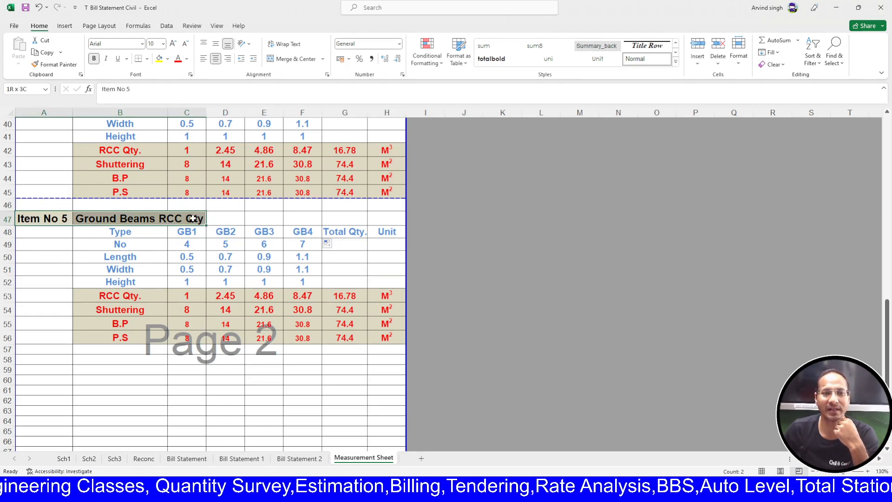
click(159, 60)
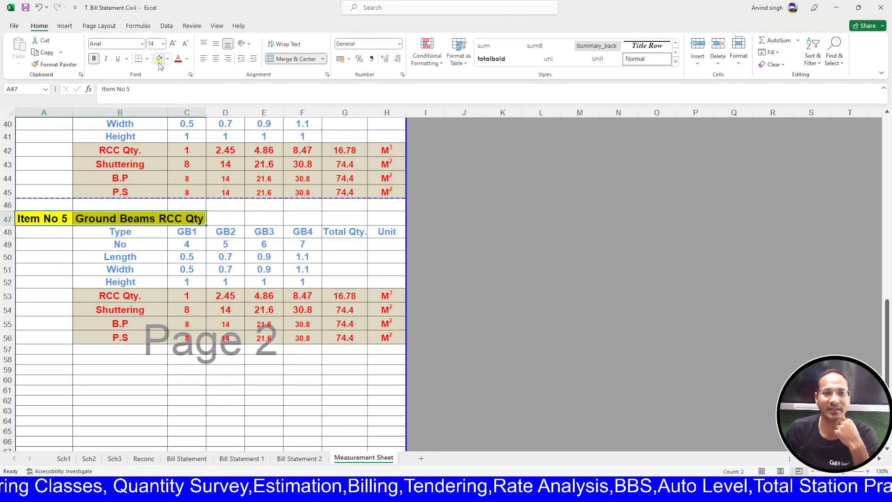
click(214, 101)
click(63, 265)
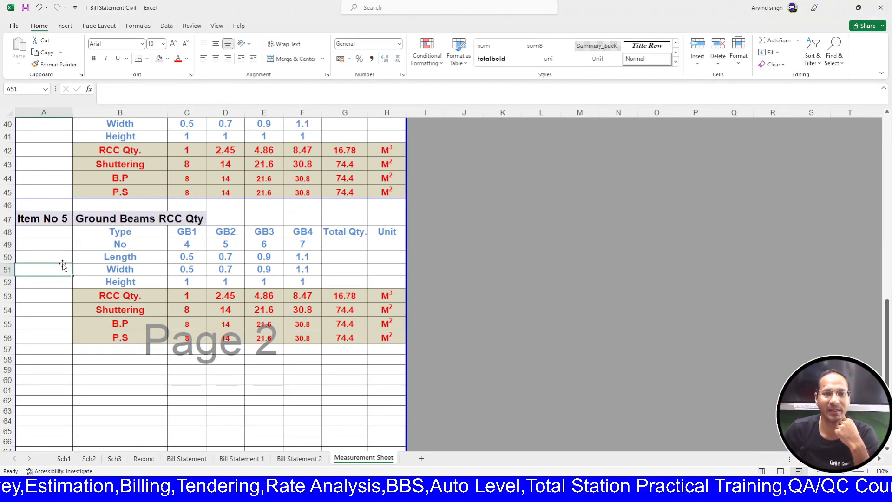
scroll(76, 262, down, 1)
drag(79, 258, 380, 304)
click(159, 58)
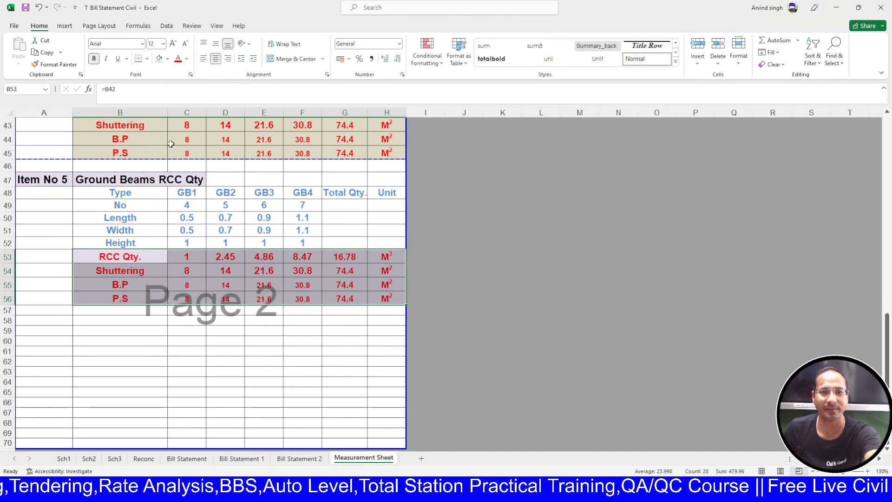
click(144, 354)
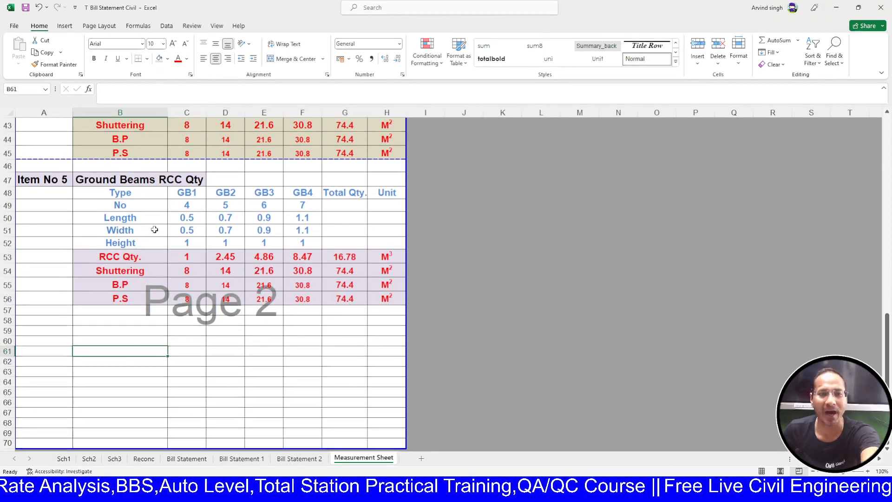
click(187, 206)
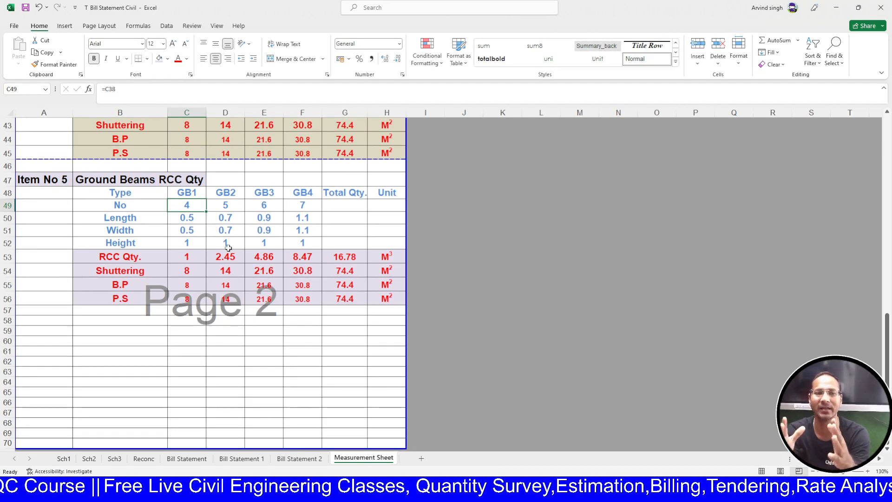
- Set the number of beams to 1 for each of GB1–GB4
text(1)
key(Tab)
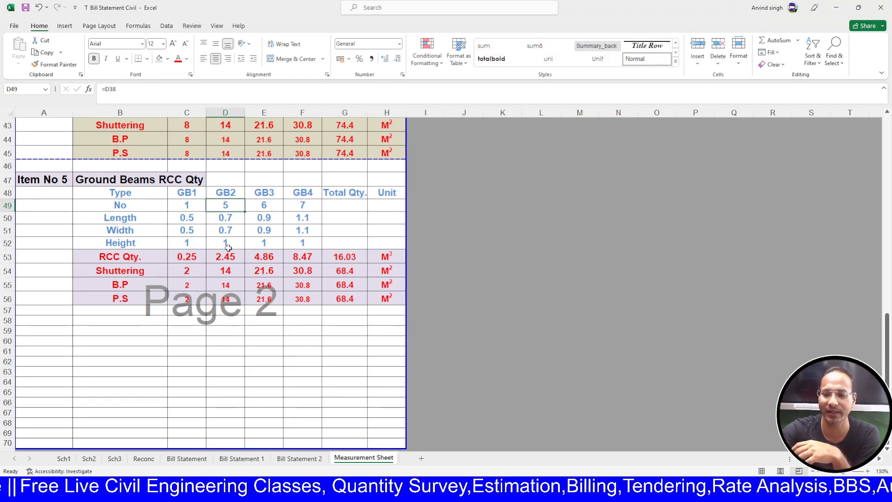
text(1)
key(Tab)
text(1)
key(Tab)
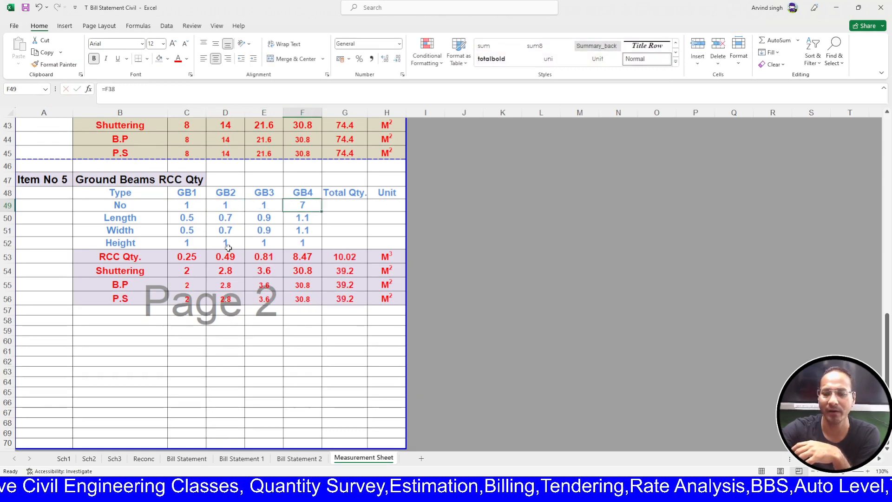
text(1)
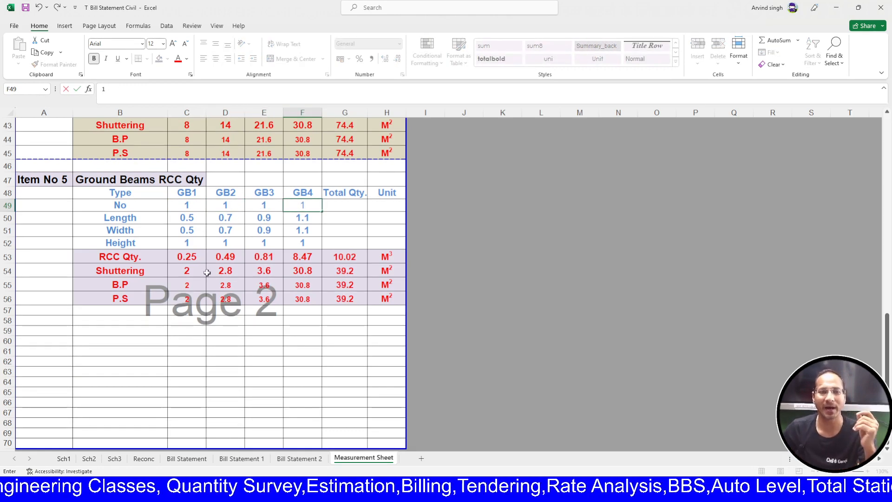
key(Return)
- Enter ground beam lengths 20, 25, 30 and 40 for GB1–GB4
click(190, 223)
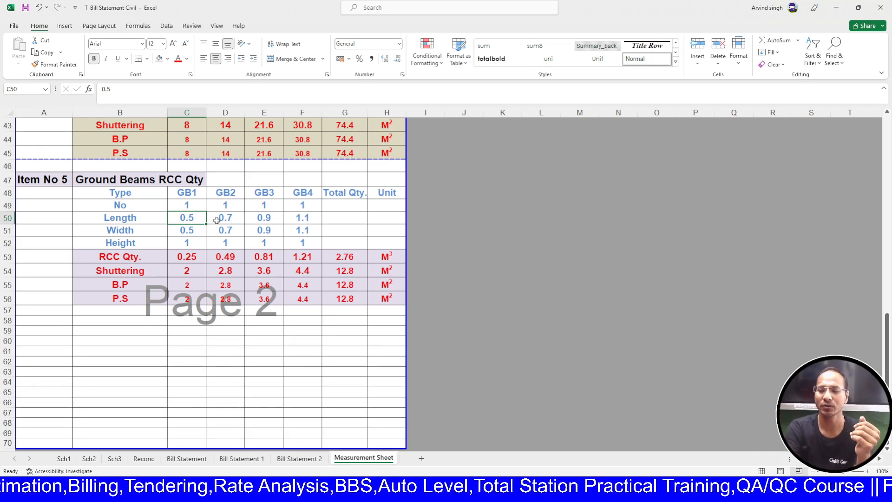
text(20)
key(Tab)
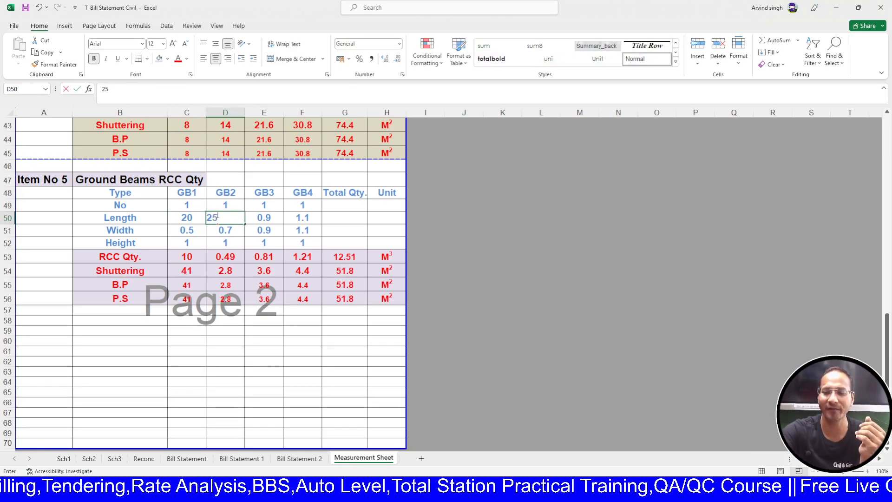
text(25)
key(Tab)
text(30)
key(Tab)
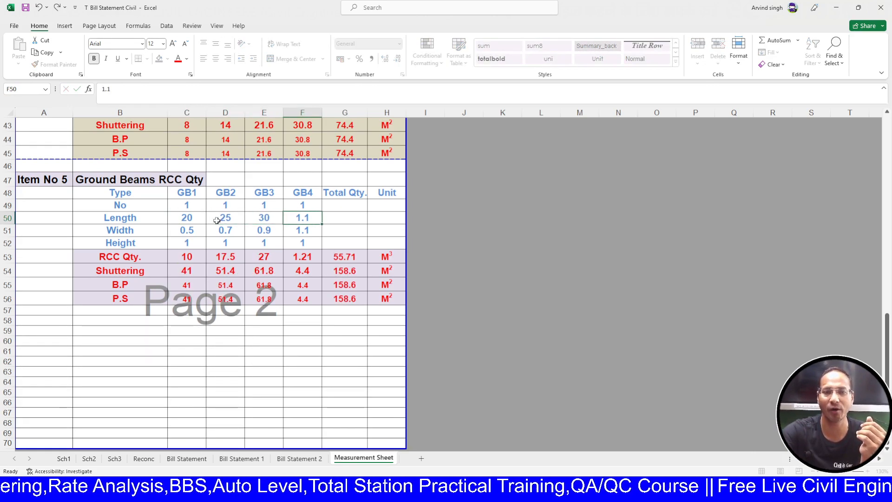
text(40)
key(Return)
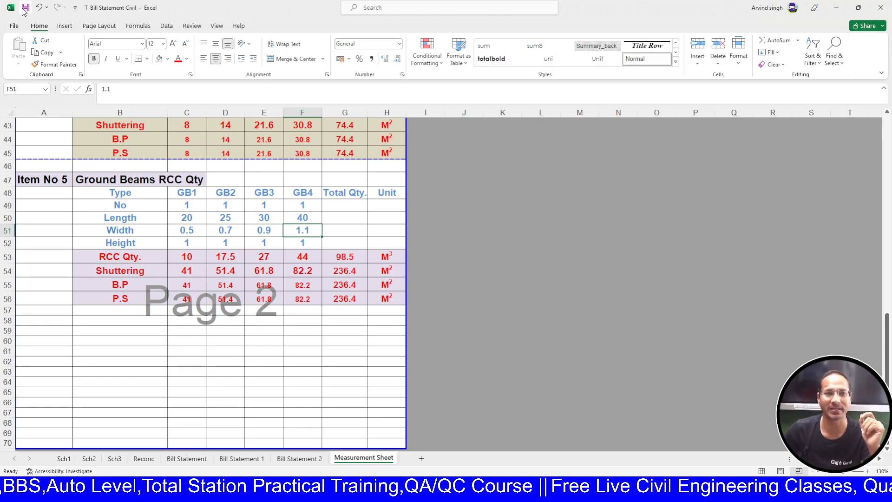
- Enter widths 0.6, 0.7 and 0.8 for GB2, GB3 and GB4
click(192, 230)
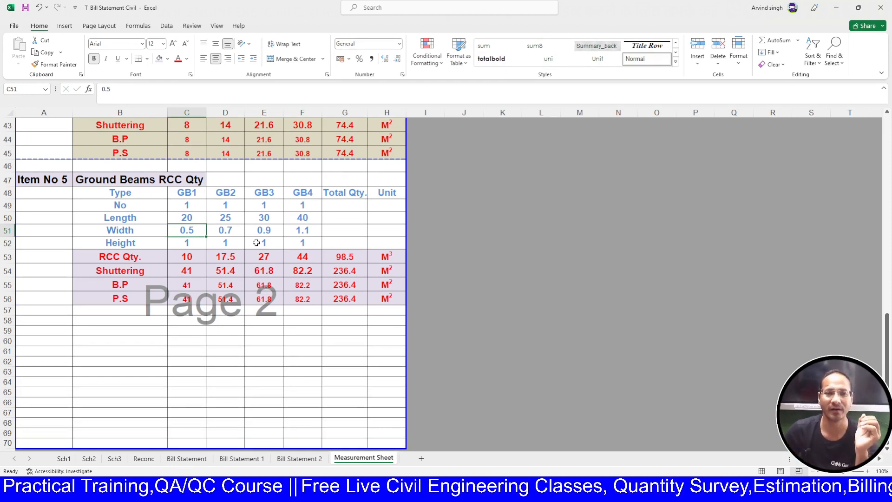
click(242, 231)
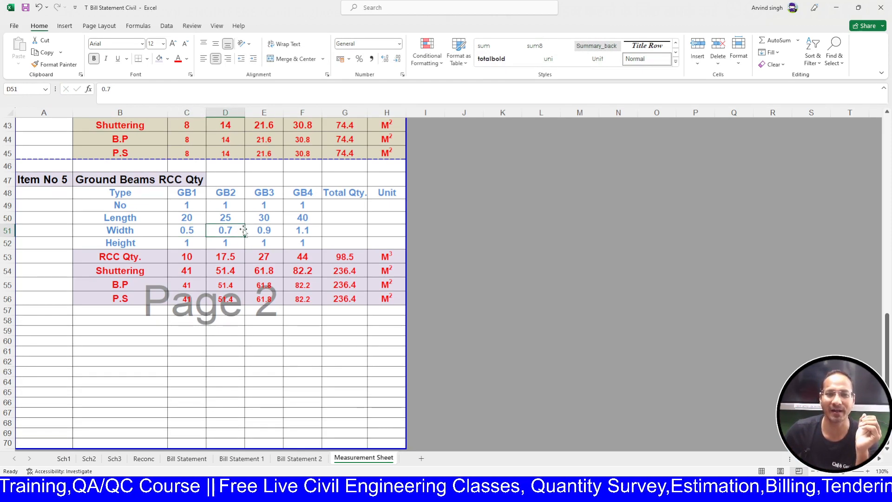
text(06)
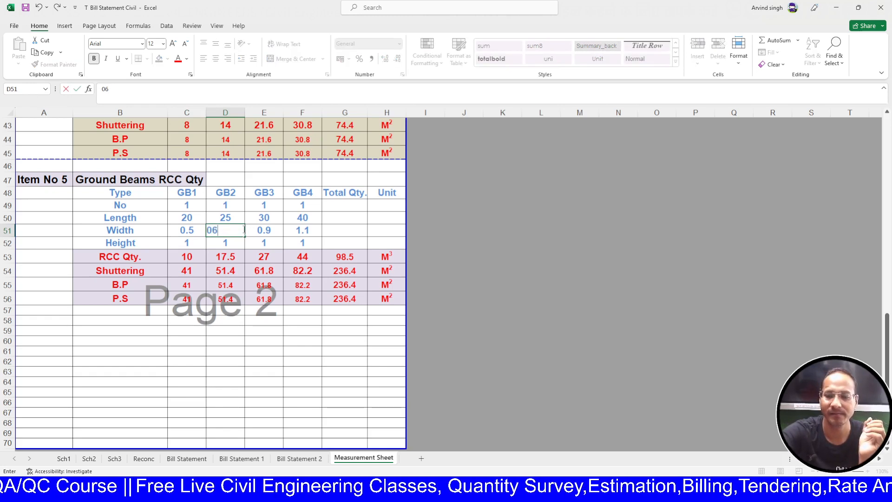
key(BackSpace)
key(BackSpace)
text(.6)
key(Tab)
text(.7)
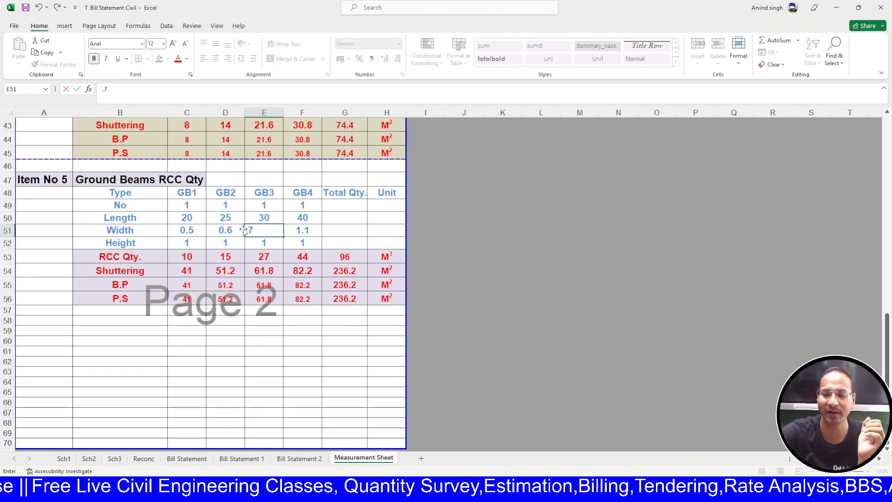
key(Tab)
text(.)
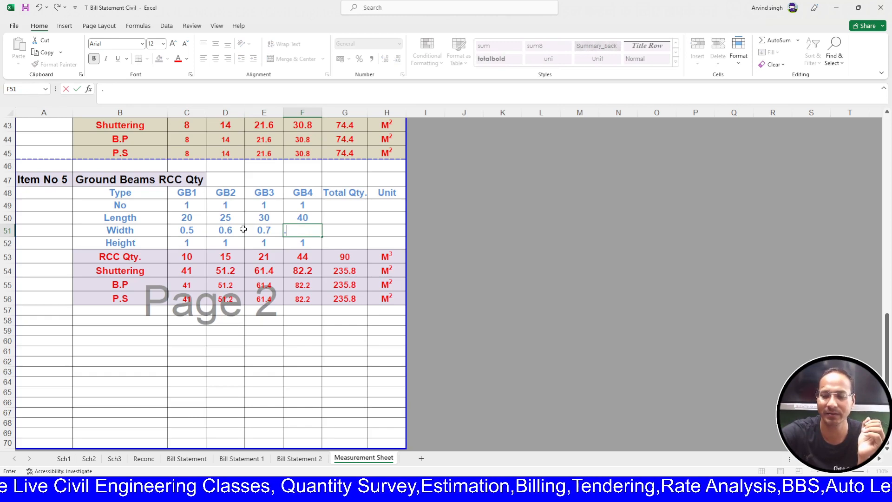
text(8)
key(Return)
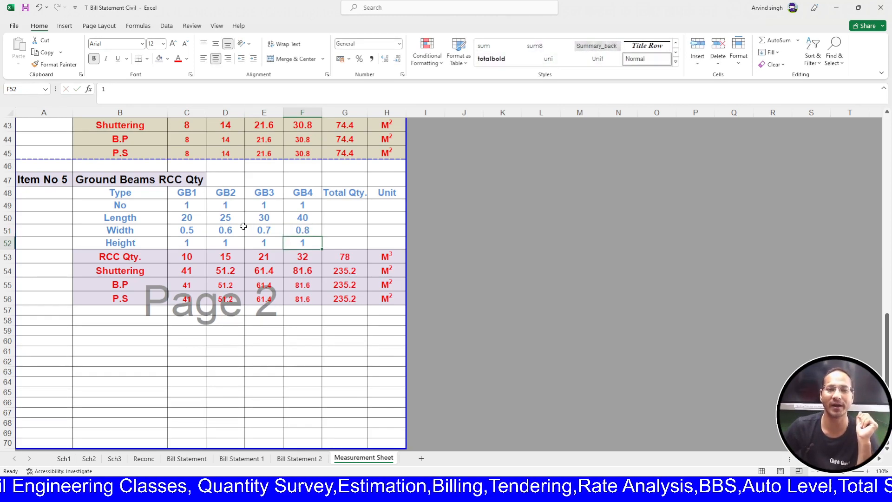
- Set the height of all four ground beams to 0.6
click(202, 240)
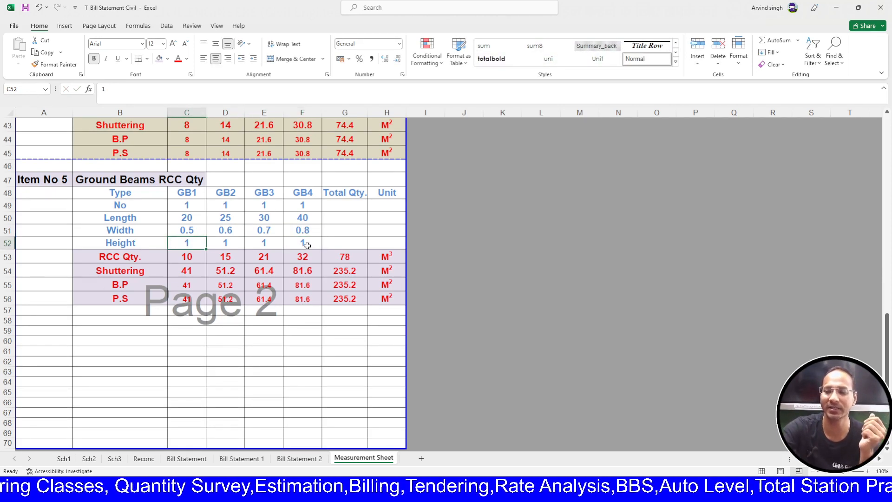
text(.6)
key(Tab)
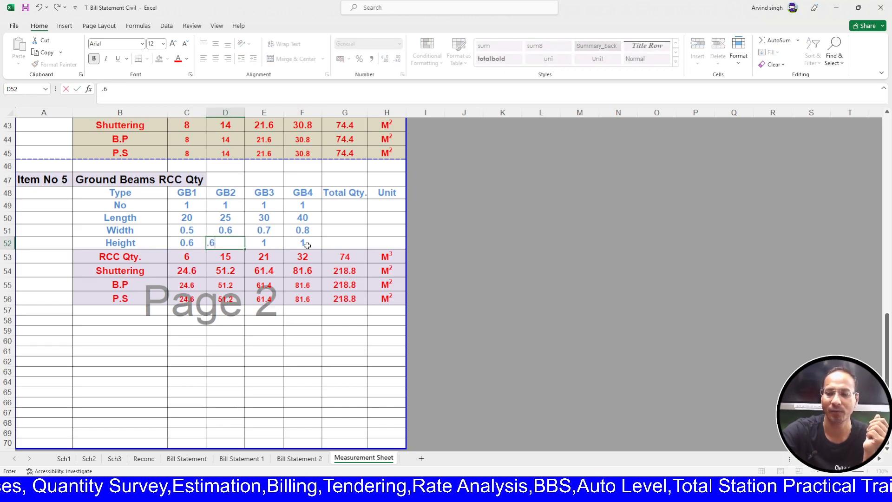
text(.6)
key(Tab)
text(.6)
key(Tab)
text(.6)
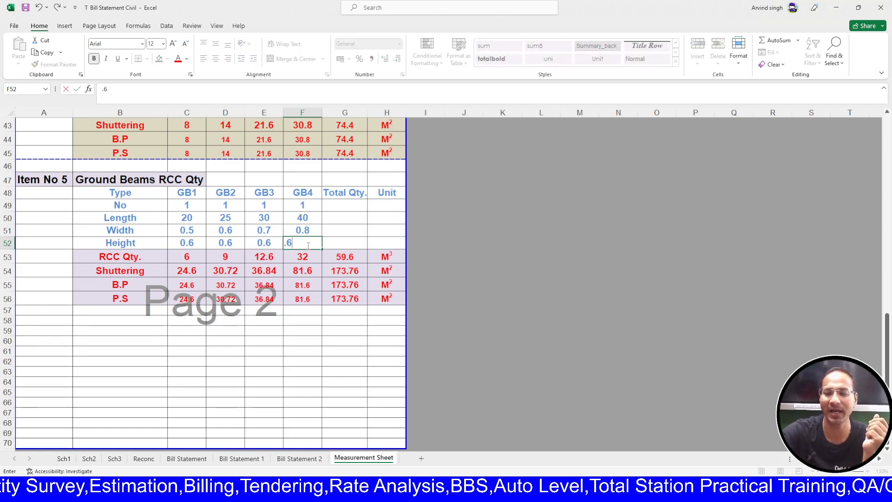
key(Return)
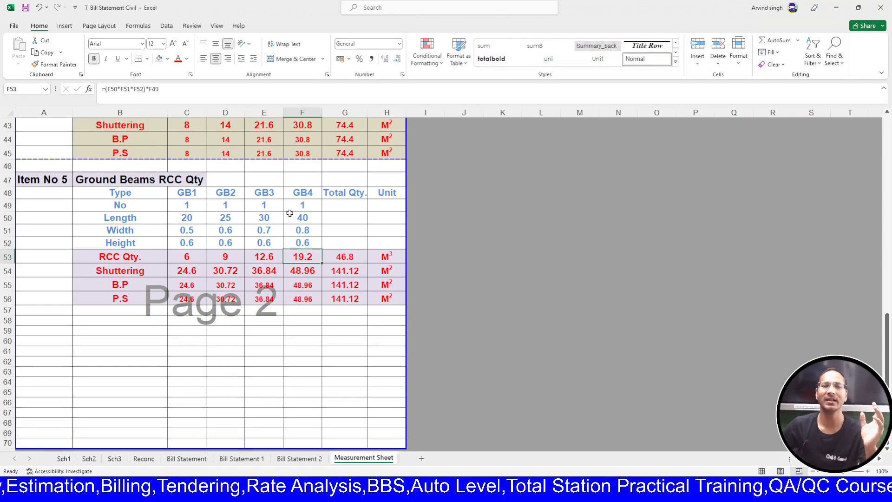
double_click(200, 257)
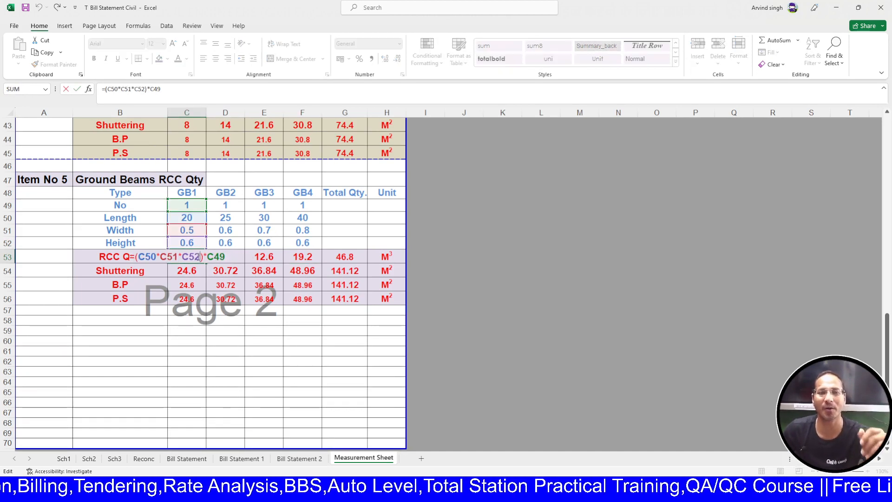
key(Escape)
double_click(235, 256)
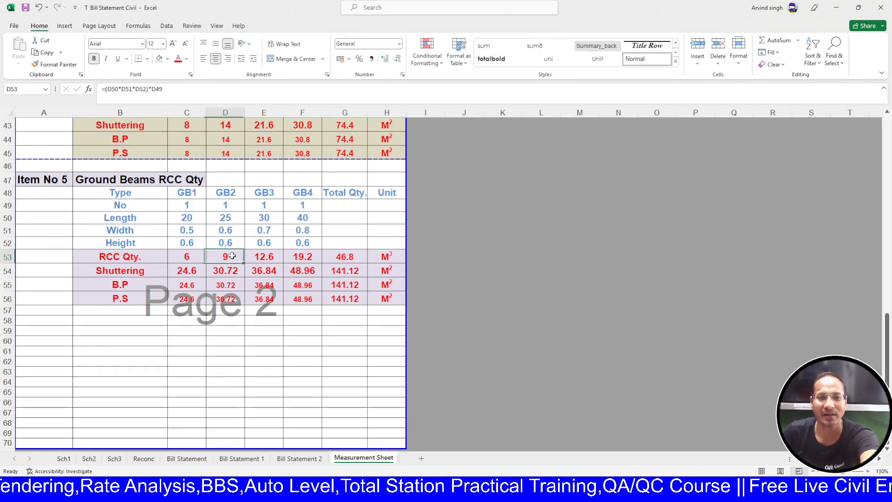
key(Escape)
double_click(319, 258)
key(Escape)
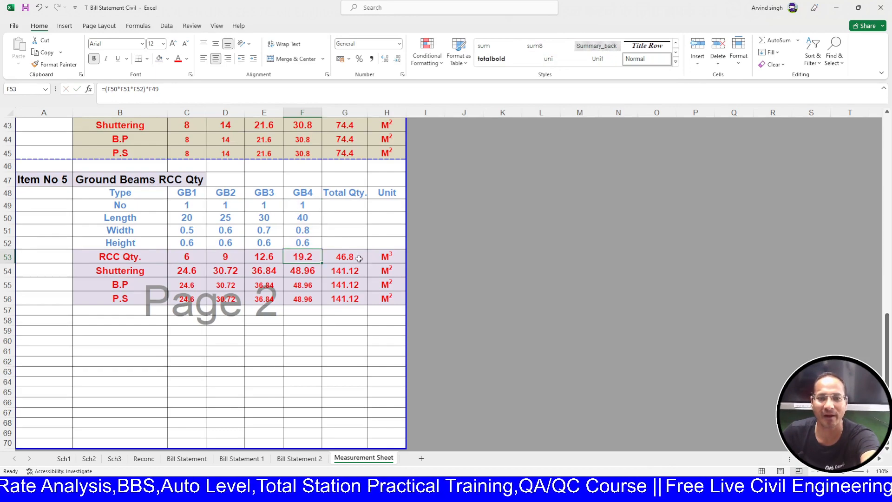
double_click(349, 256)
key(Escape)
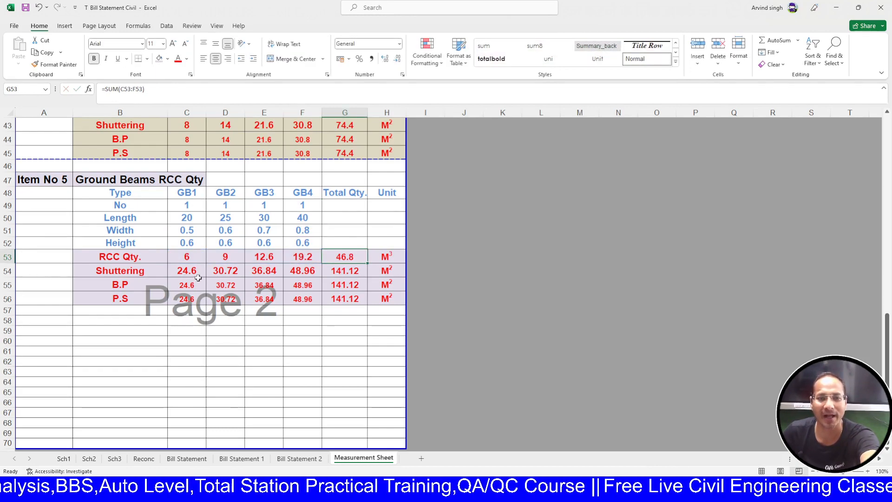
double_click(338, 257)
key(Escape)
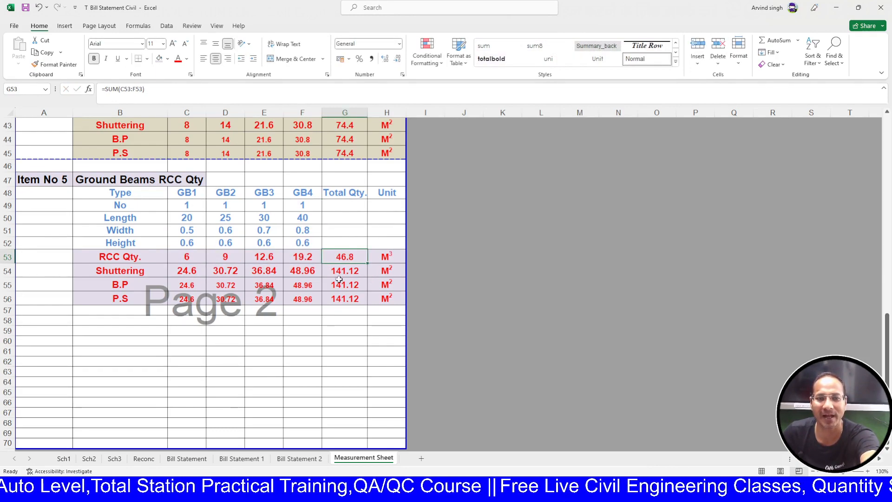
drag(192, 255, 298, 256)
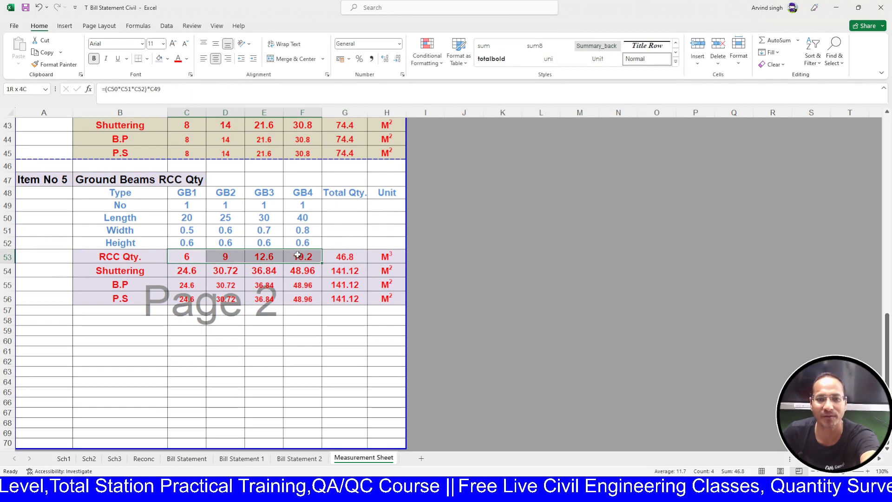
click(345, 257)
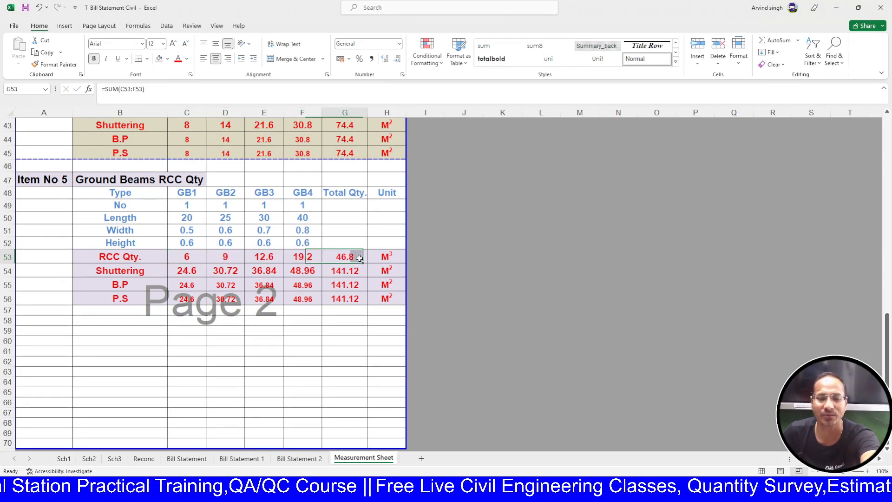
double_click(202, 269)
key(Escape)
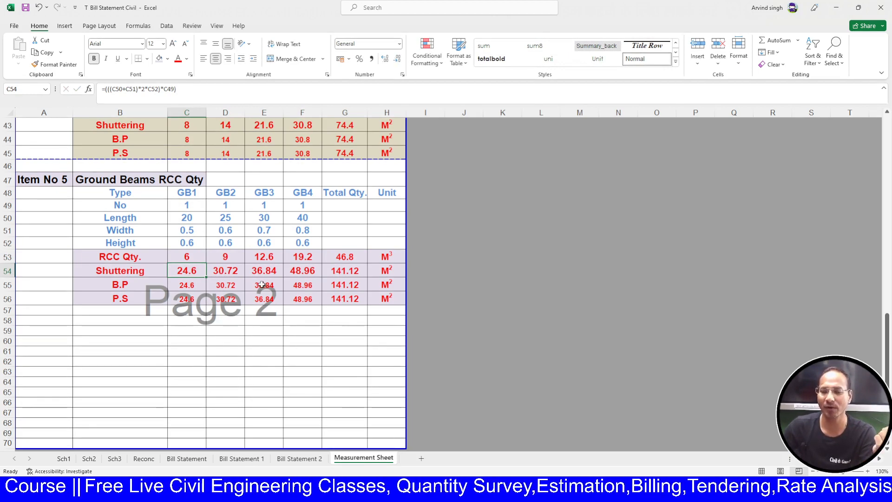
text(+()
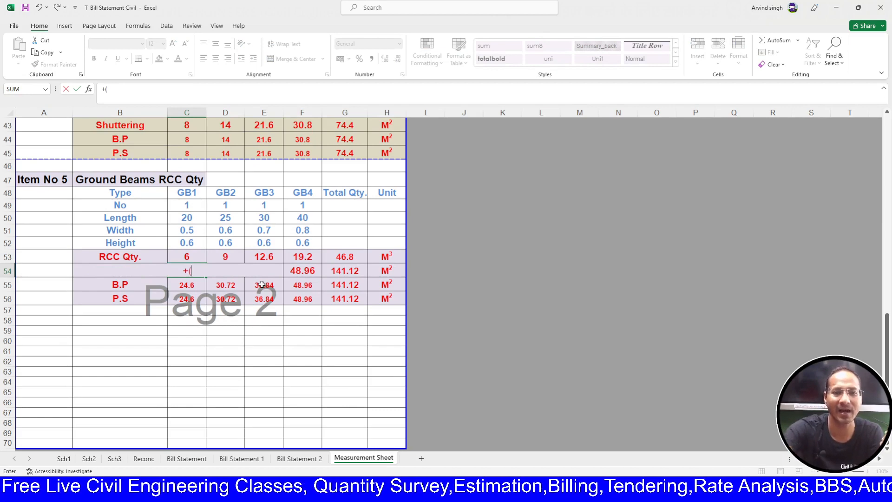
key(Escape)
click(127, 351)
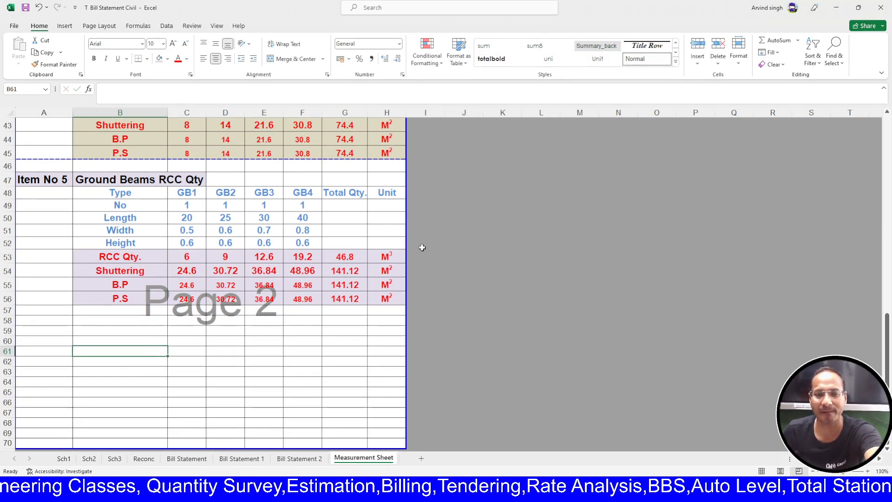
click(434, 269)
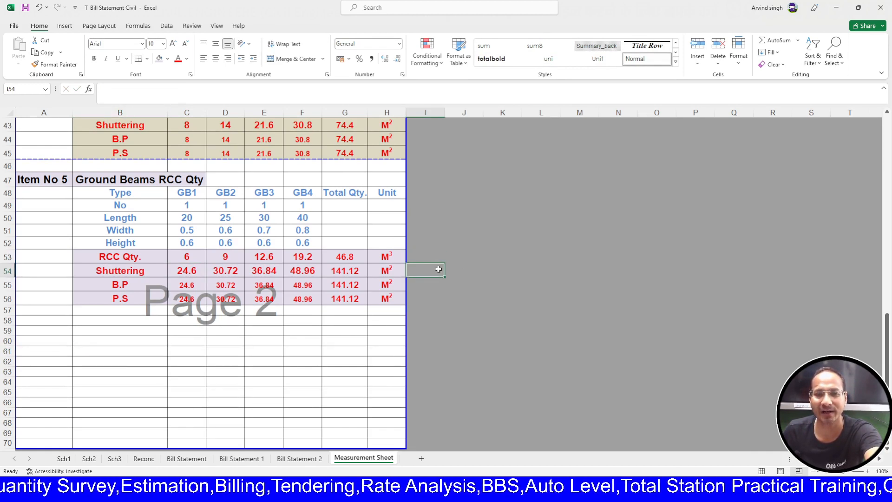
- Enter a draft shuttering note, L(B+2H)), in I54 after discarding (L+B)2
text(()
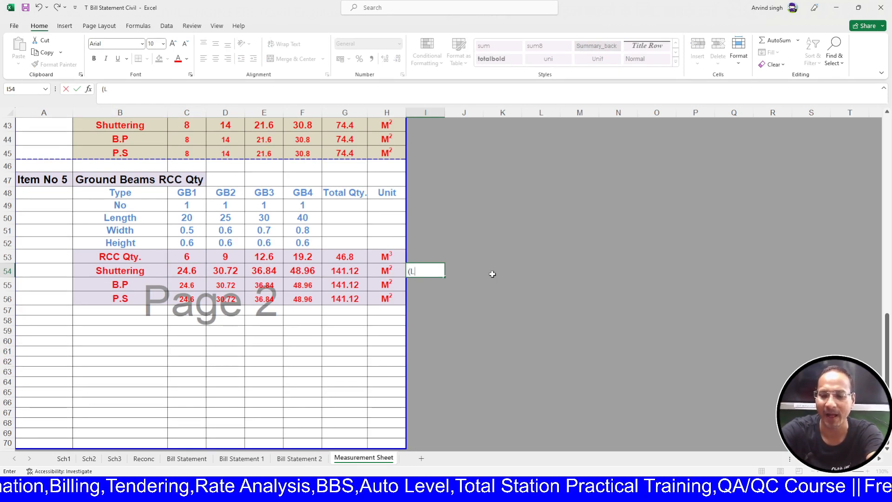
text(L+B)
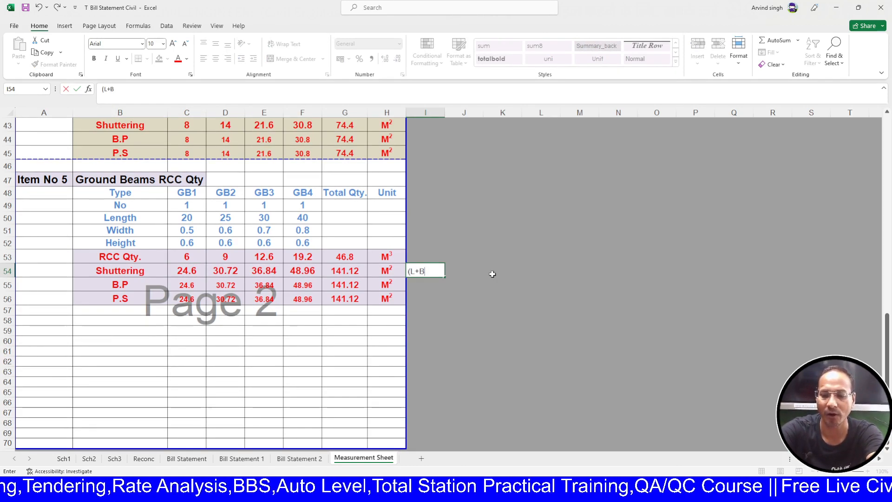
text()2)
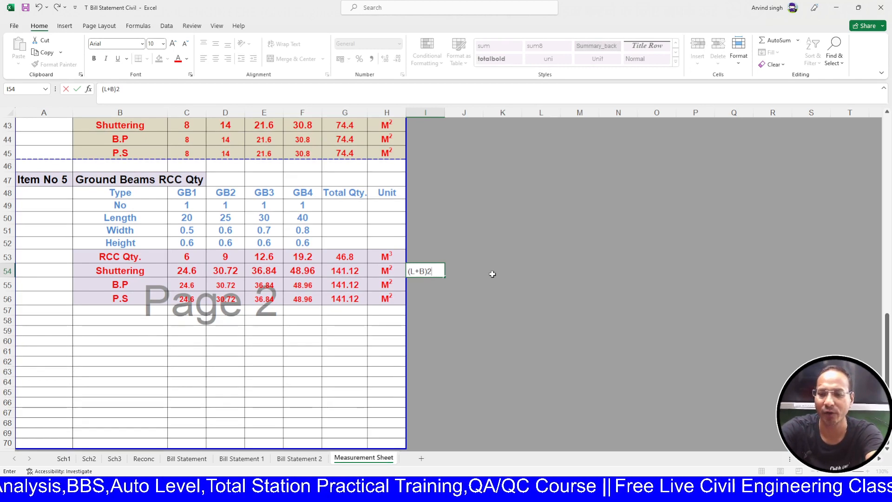
key(Escape)
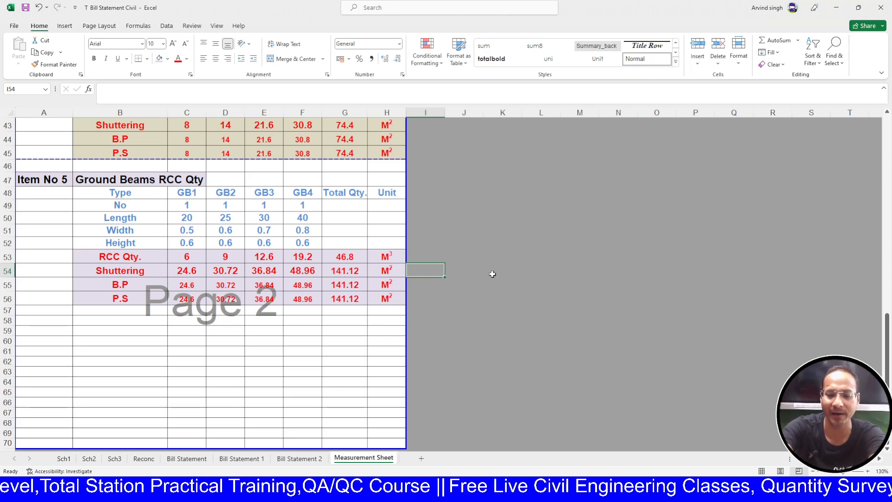
text(L)
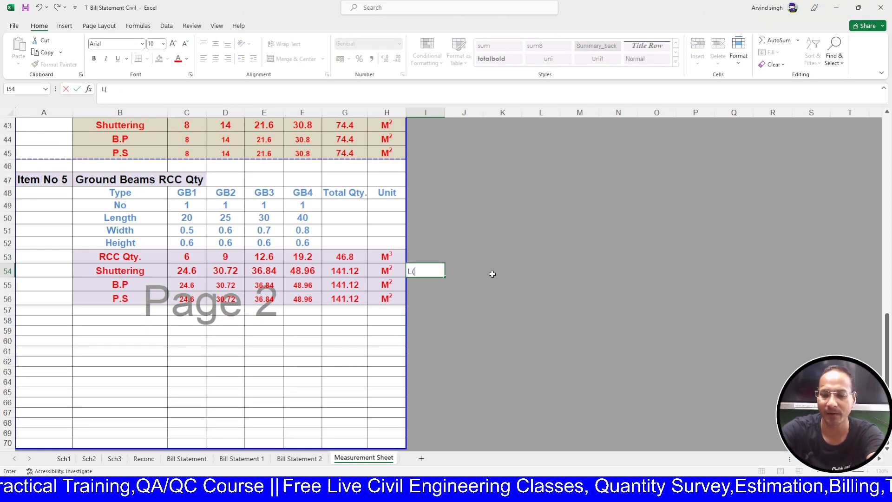
text((B+)
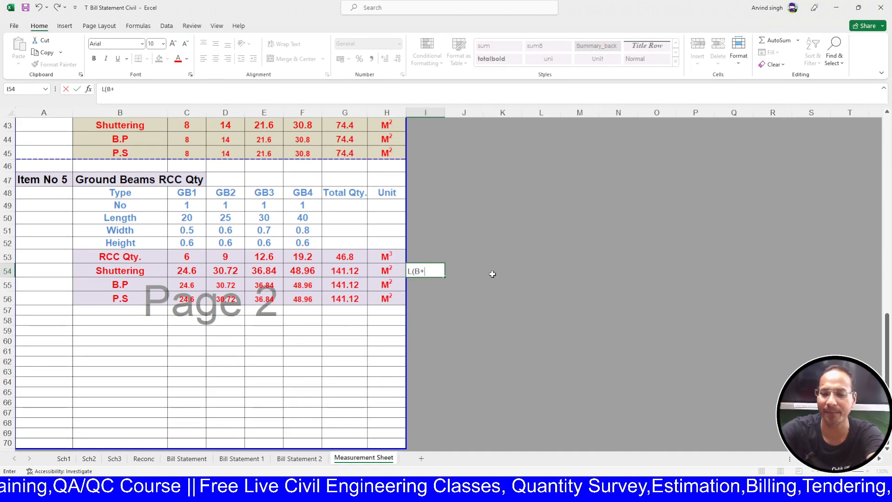
text(2)
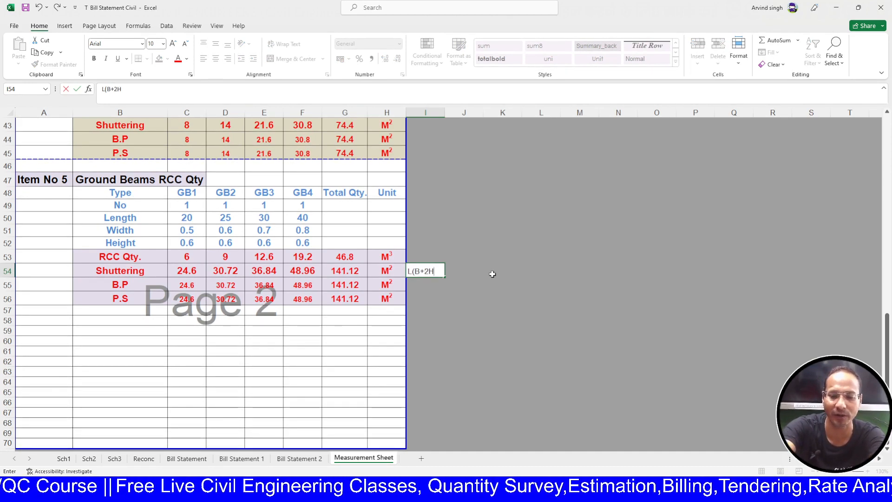
text(H))
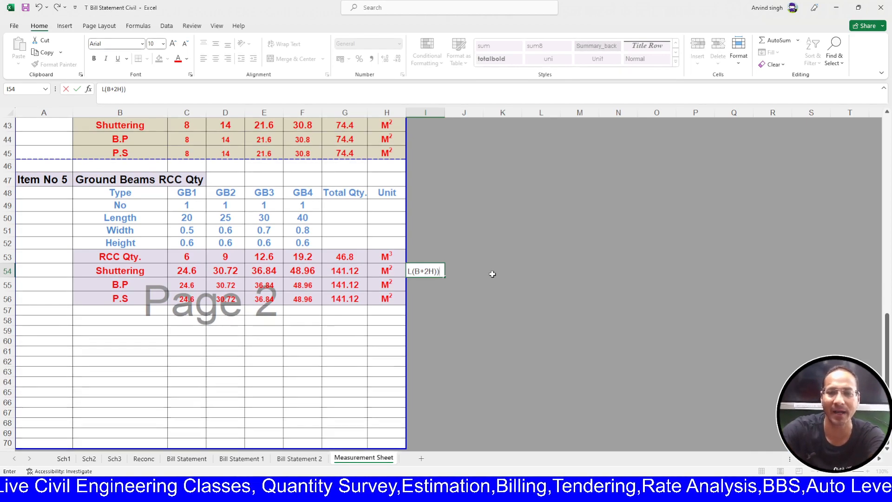
text())
key(Left)
key(Left)
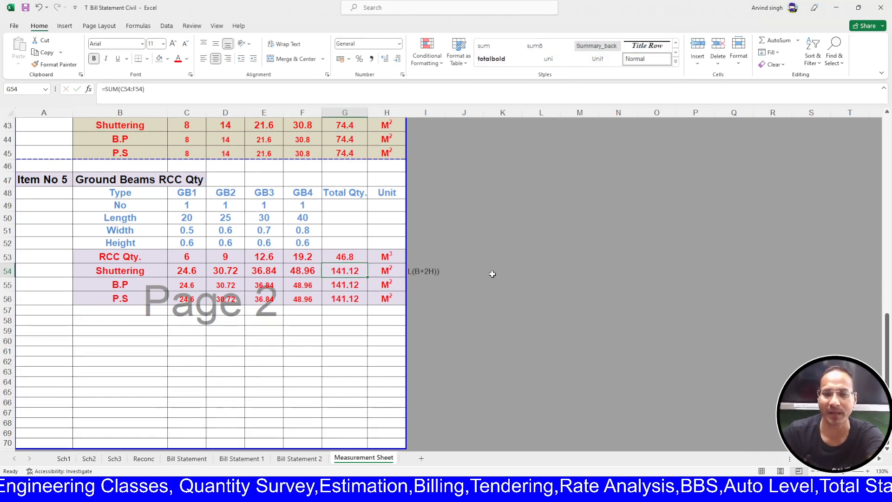
- Correct the I54 note to read (L(B+2H))Nos
click(423, 271)
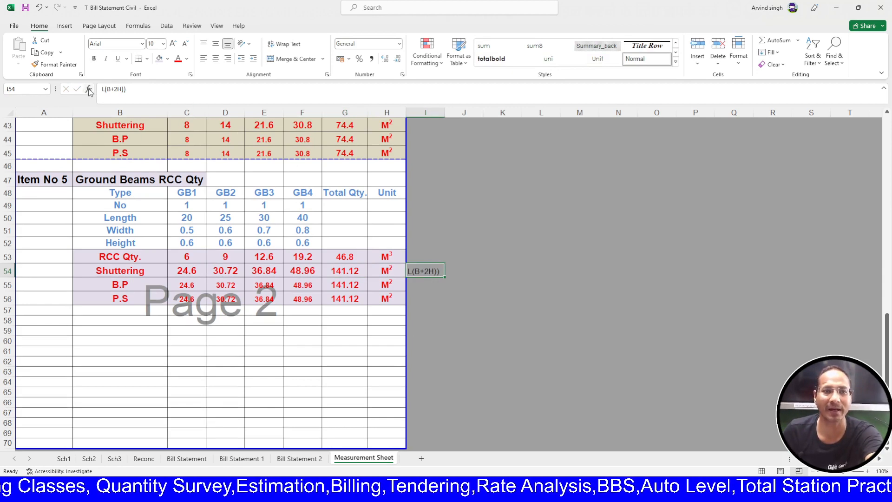
click(166, 86)
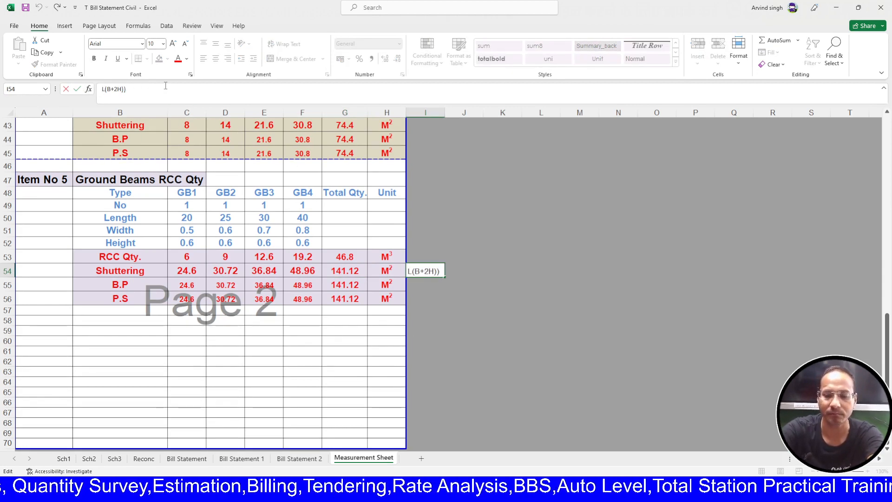
text((B+)
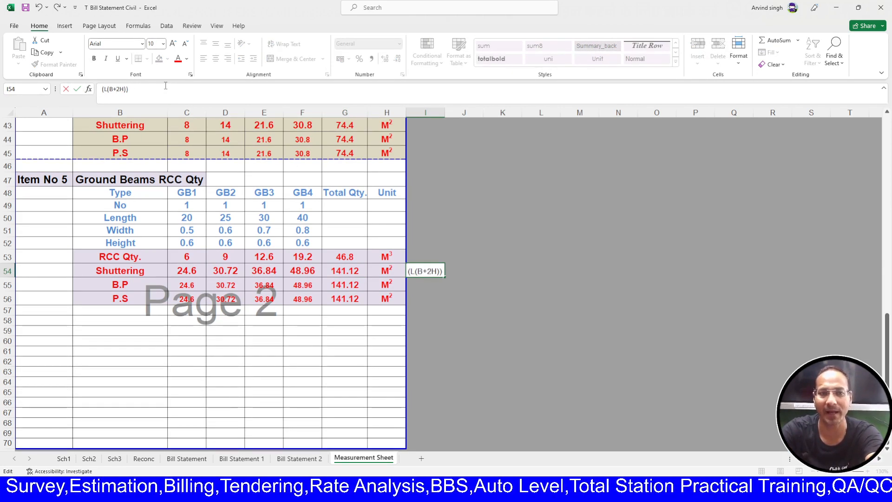
text(N)
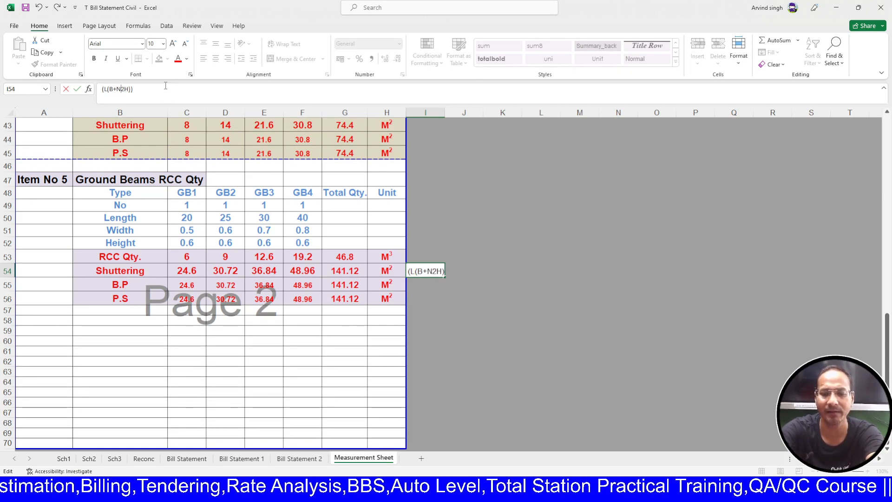
key(BackSpace)
key(Right)
key(Right)
key(Right)
key(Right)
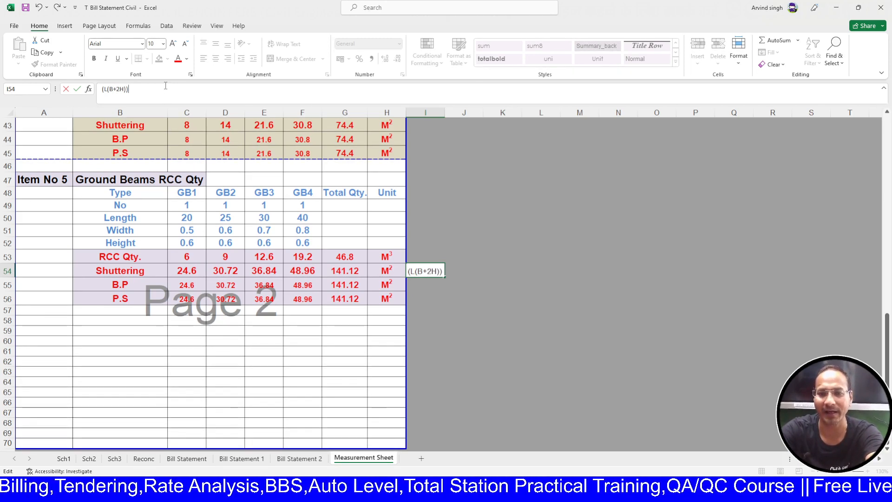
text(N)
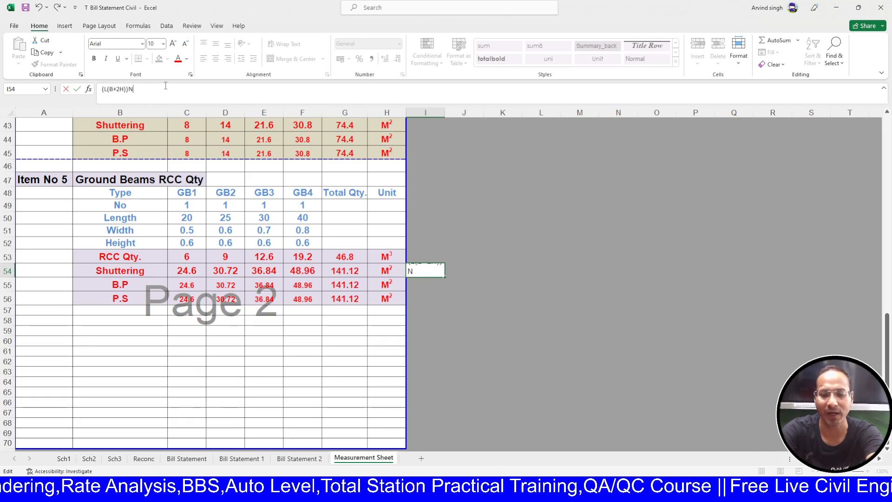
text(os)
key(Return)
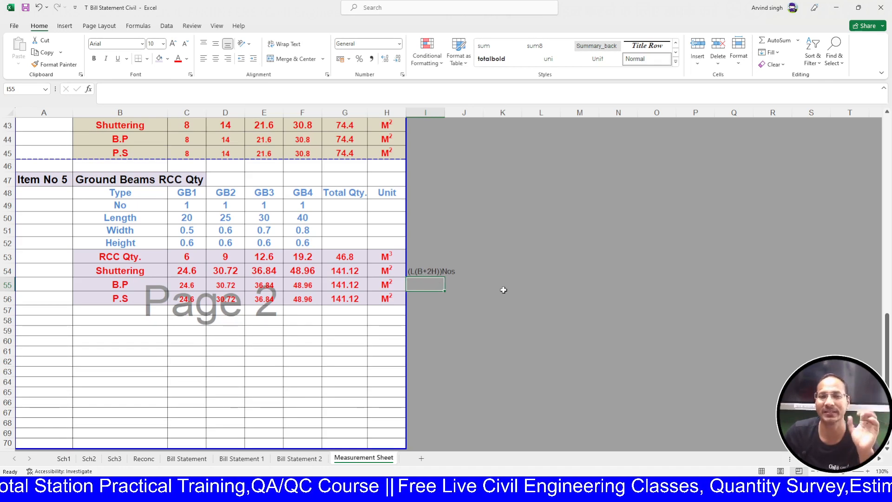
- Enter =((C50*(C51+2*C52))*C49) in C54, giving GB1 shuttering of 34
click(199, 274)
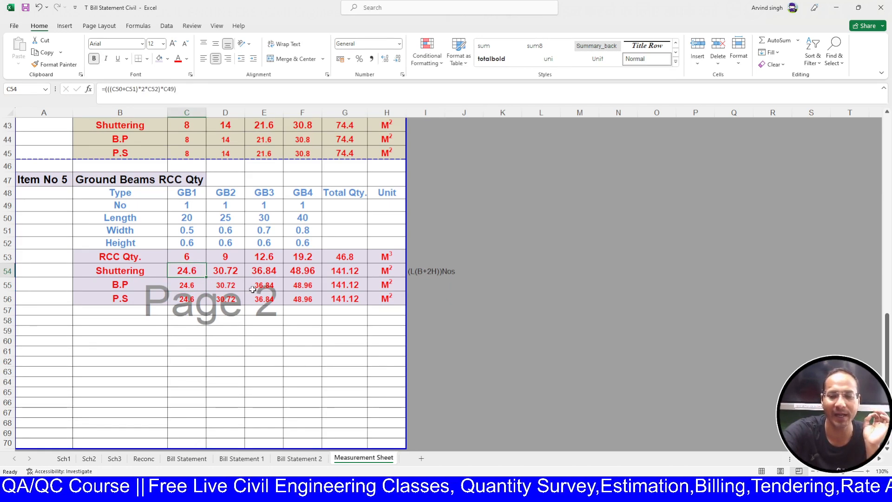
text(=()
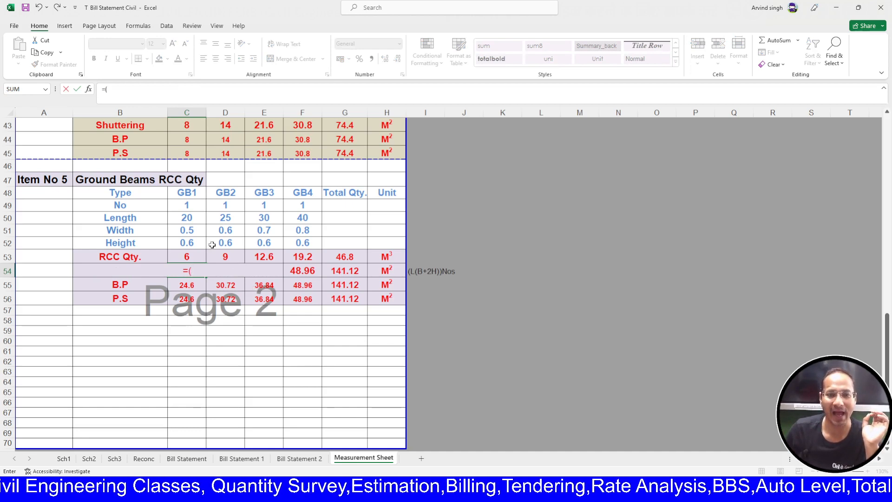
click(197, 215)
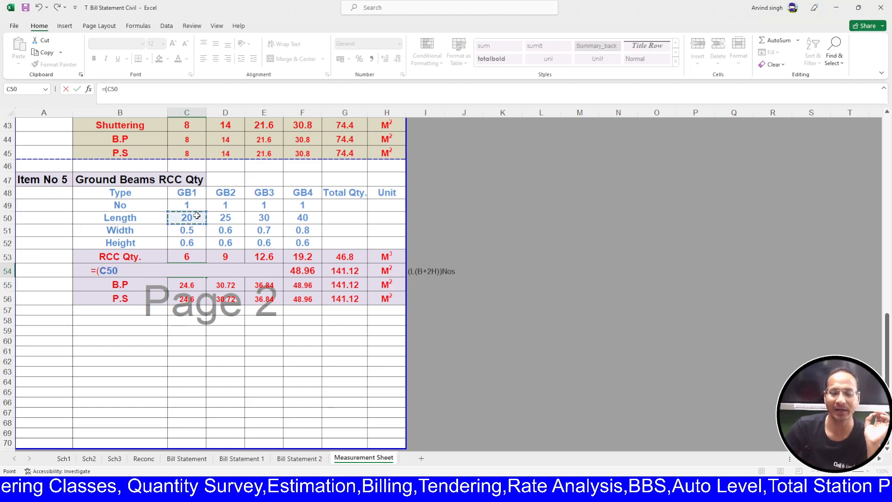
text(()
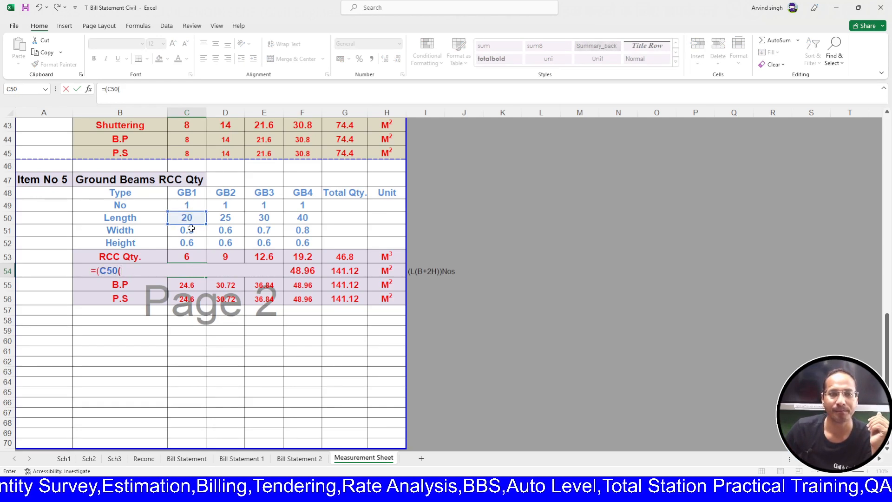
click(191, 228)
text(+)
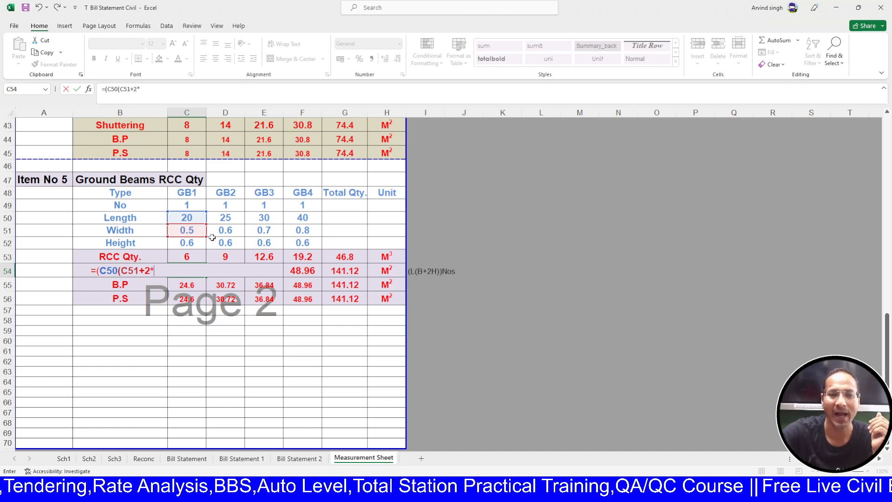
text(2*)
click(193, 242)
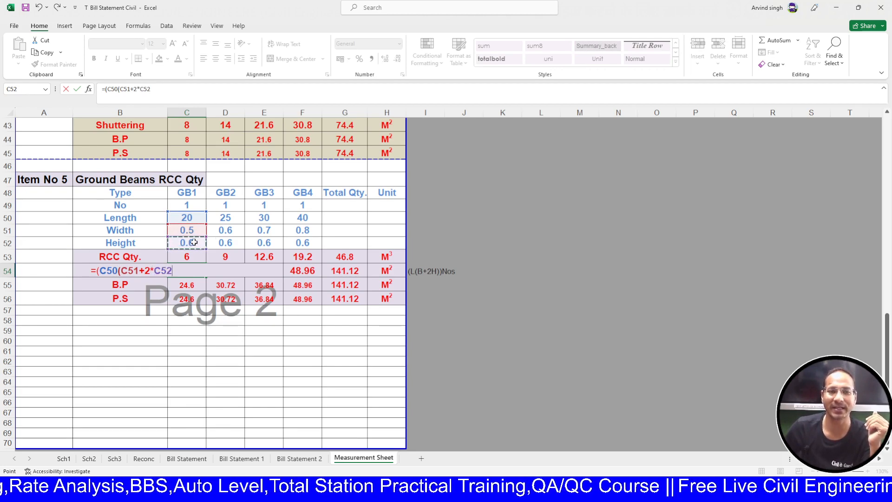
text())
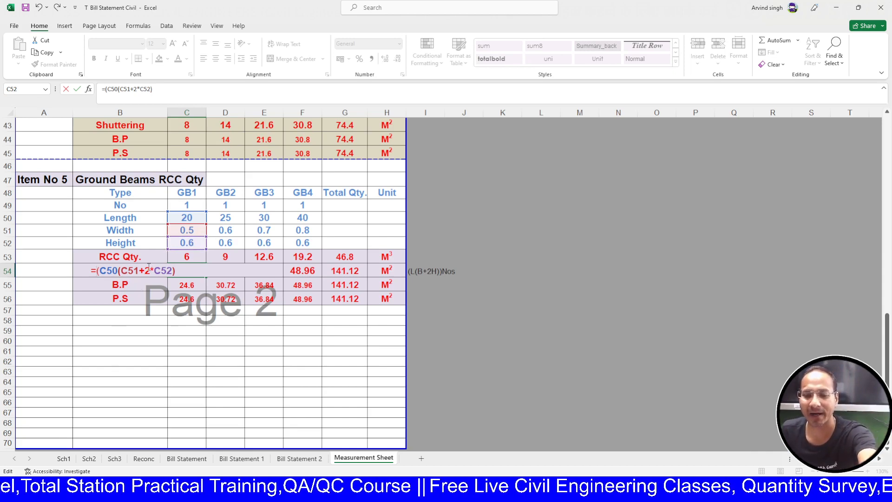
text(()
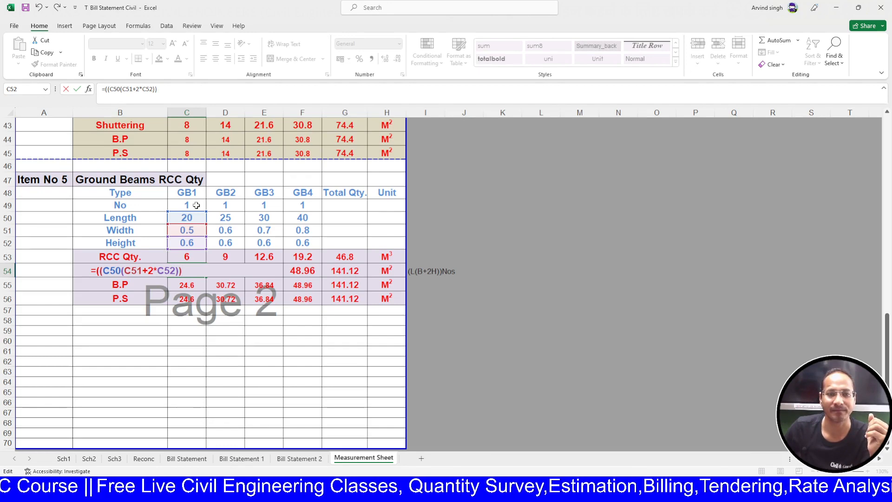
click(196, 205)
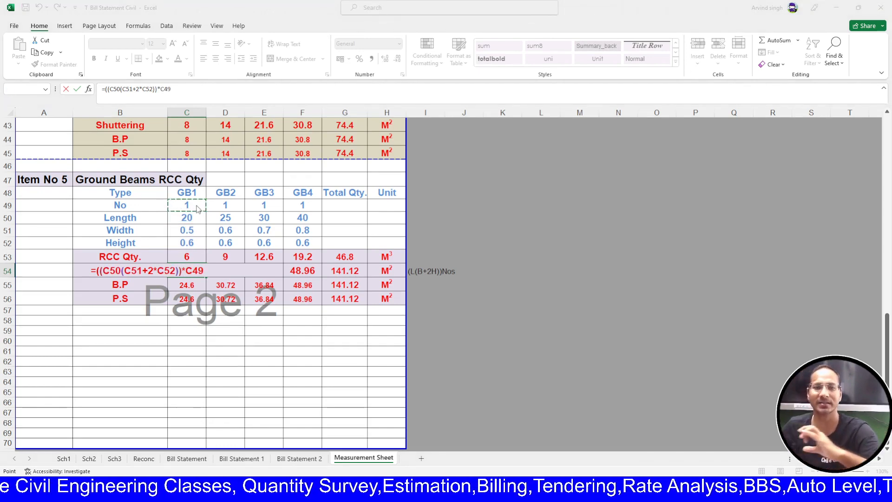
key(Return)
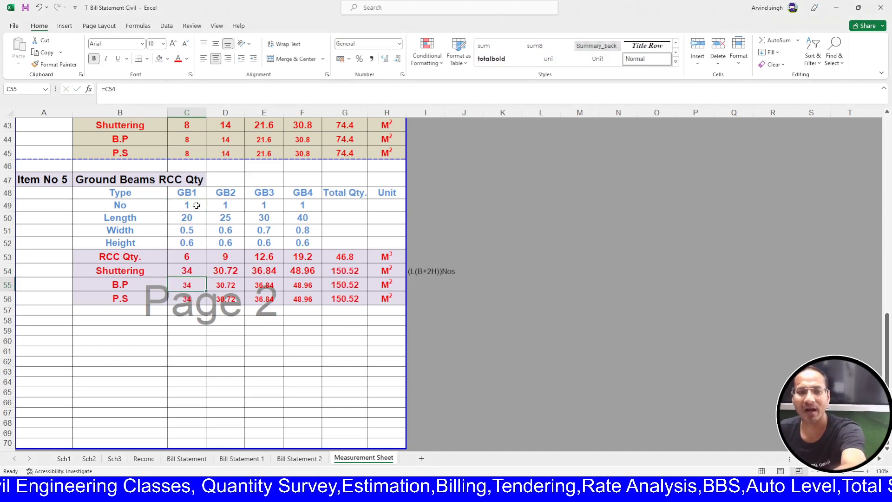
- Copy the C54 shuttering formula across to F54 for GB2–GB4
double_click(190, 270)
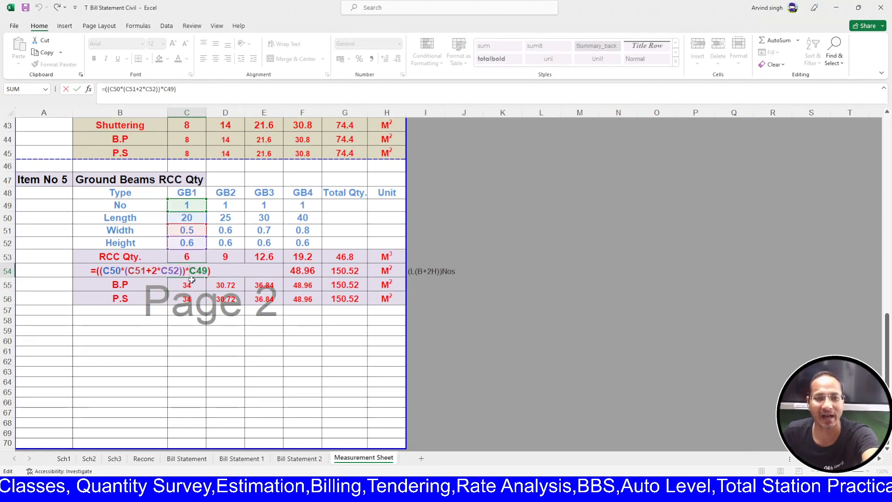
key(Escape)
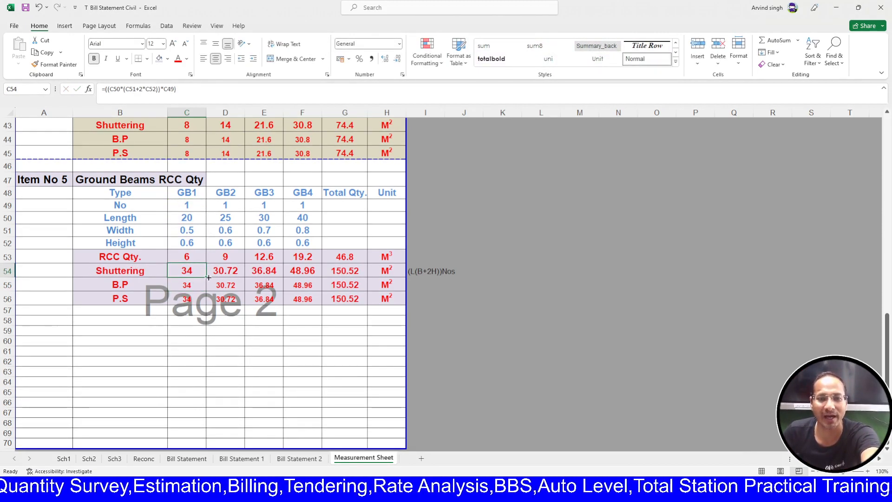
drag(206, 278, 326, 277)
click(284, 341)
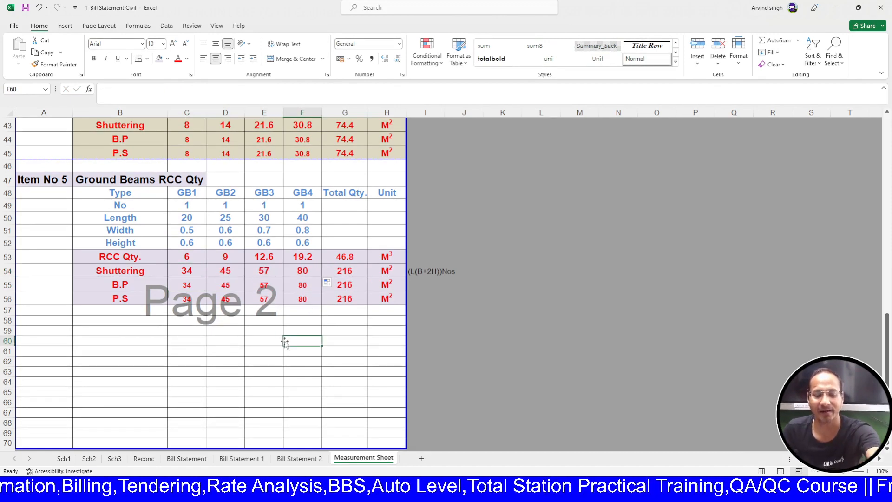
click(225, 351)
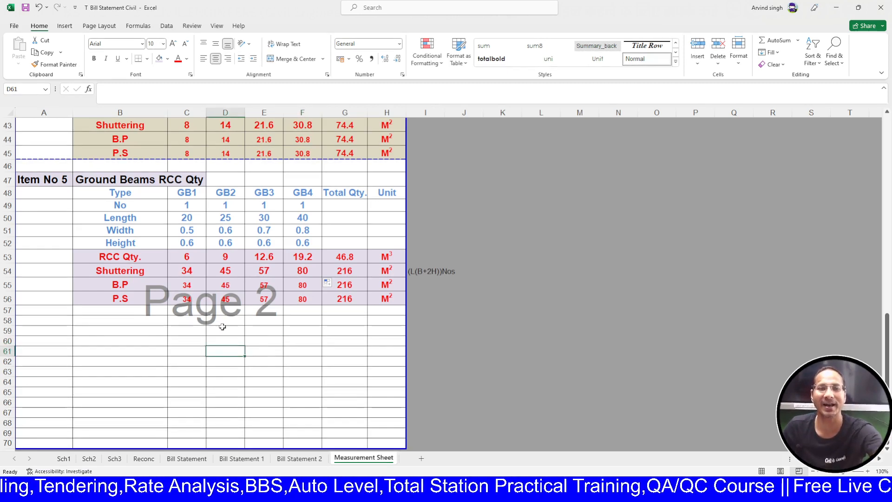
click(201, 274)
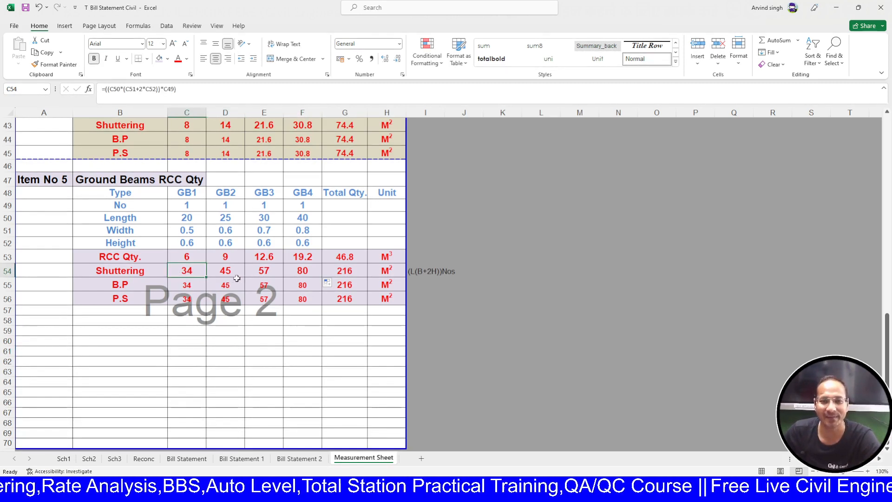
click(290, 275)
click(190, 289)
drag(190, 290, 204, 304)
click(330, 300)
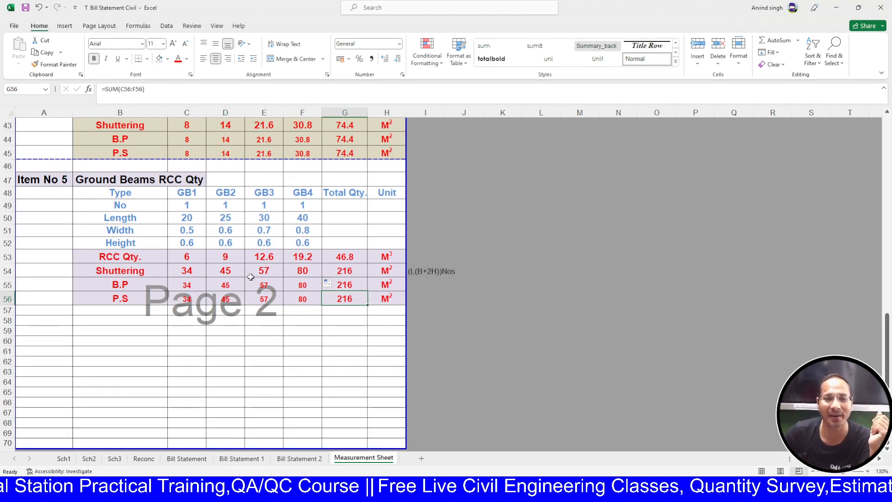
click(200, 273)
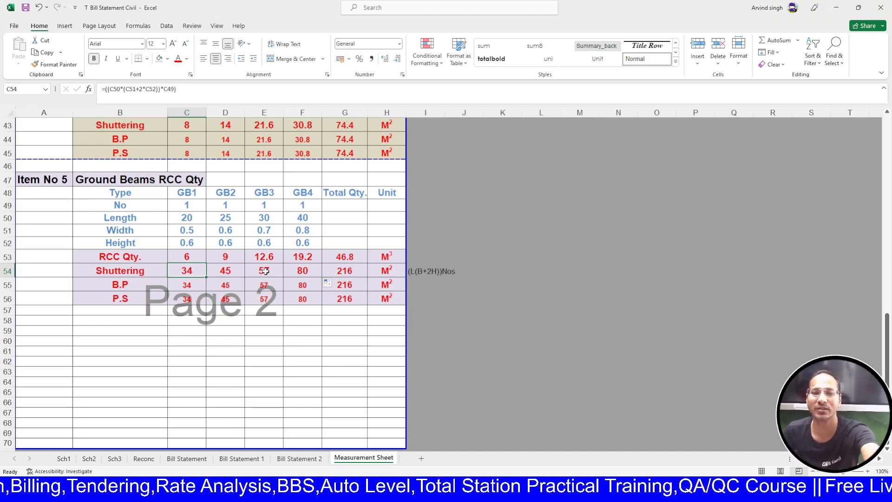
click(301, 330)
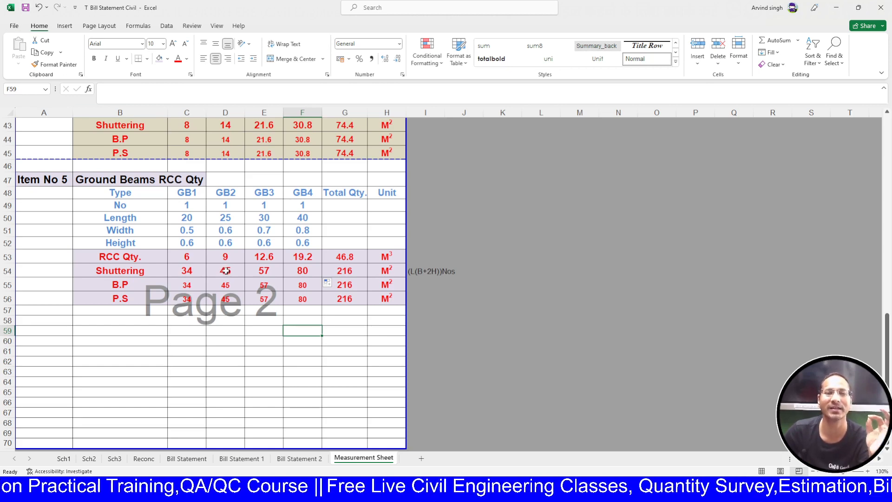
scroll(226, 271, up, 3)
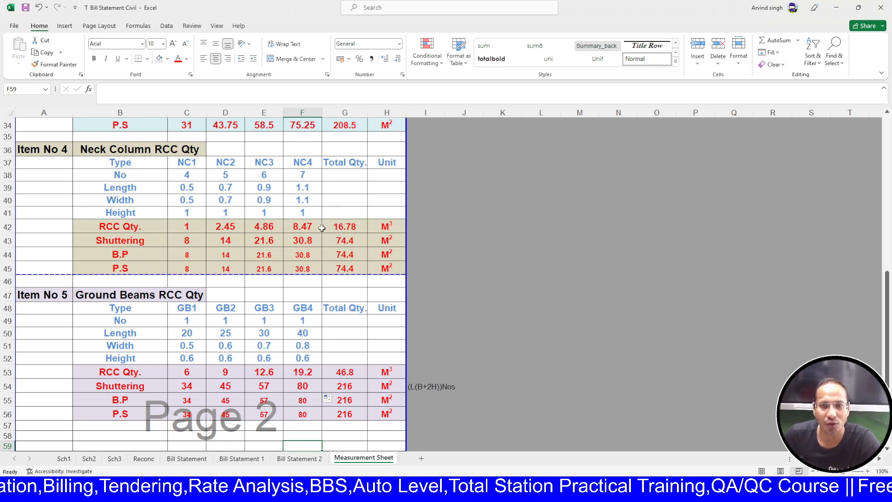
- Replace the Length label in B39 with the formula =B28, then return to the sheet top
click(305, 186)
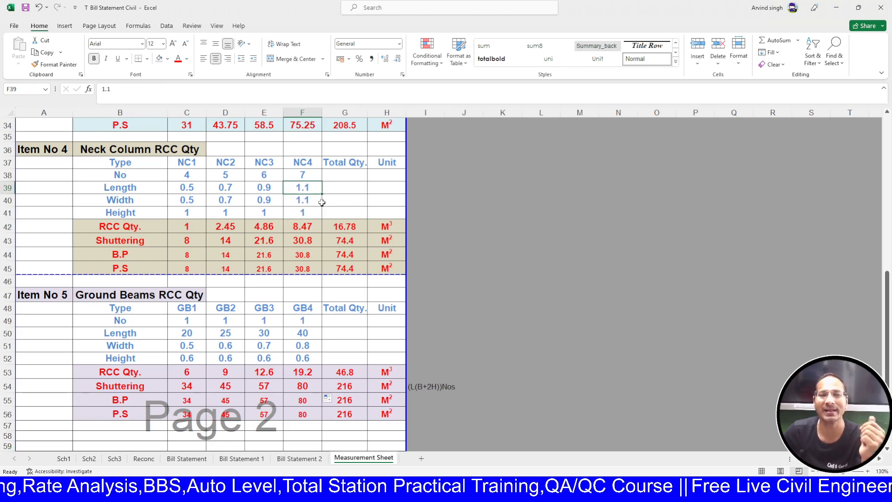
click(154, 188)
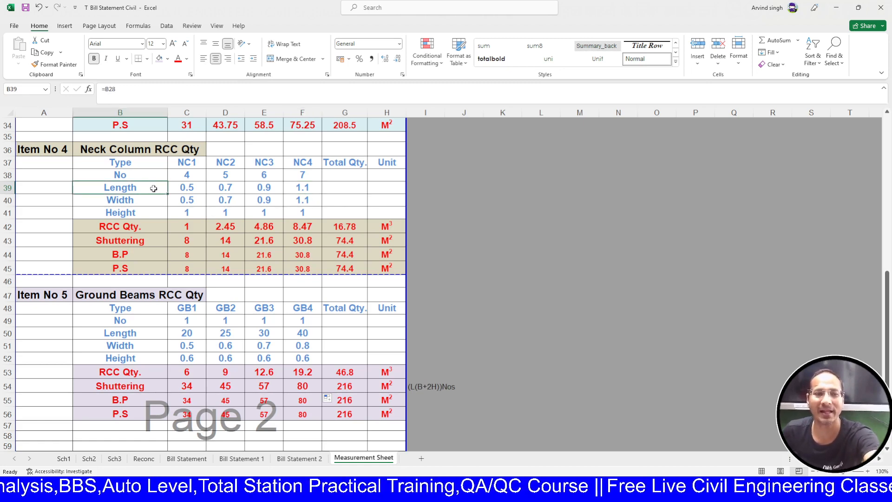
text(=B28)
key(ctrl+Return)
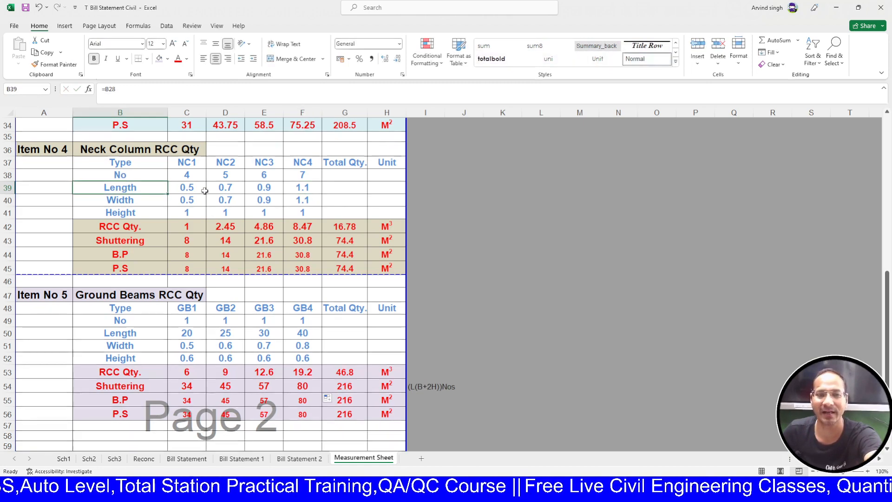
click(384, 189)
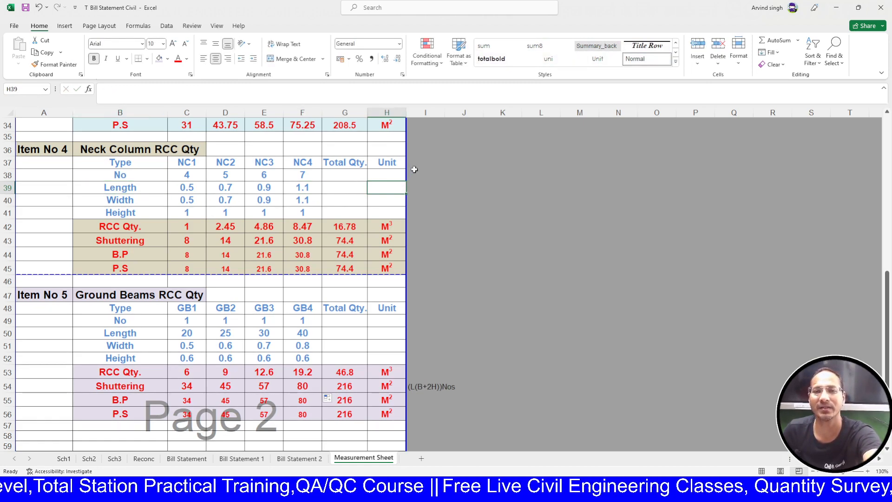
scroll(414, 170, up, 11)
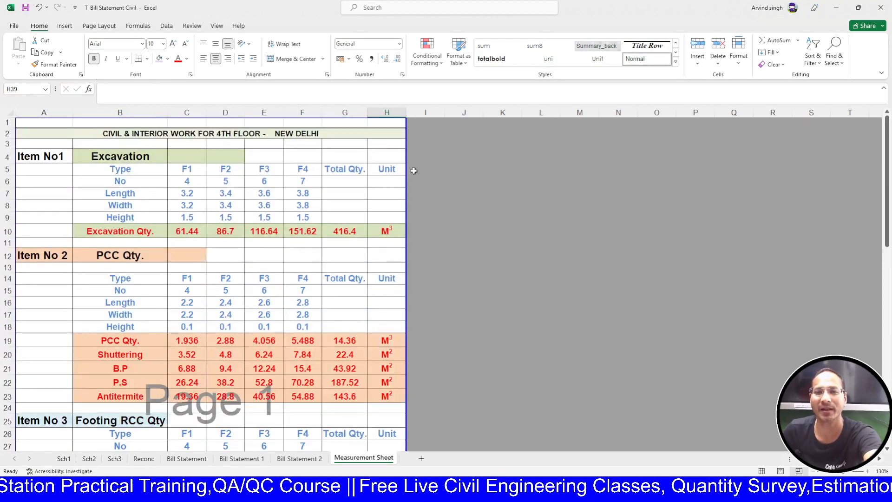
- Enter the heading 'Rekarks' in cell I2
drag(406, 129, 460, 147)
scroll(453, 227, up, 6)
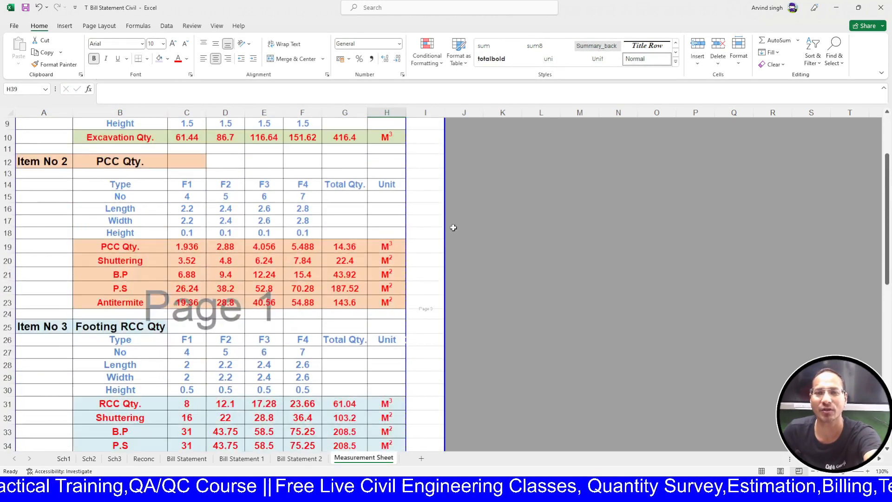
scroll(453, 227, up, 3)
click(415, 134)
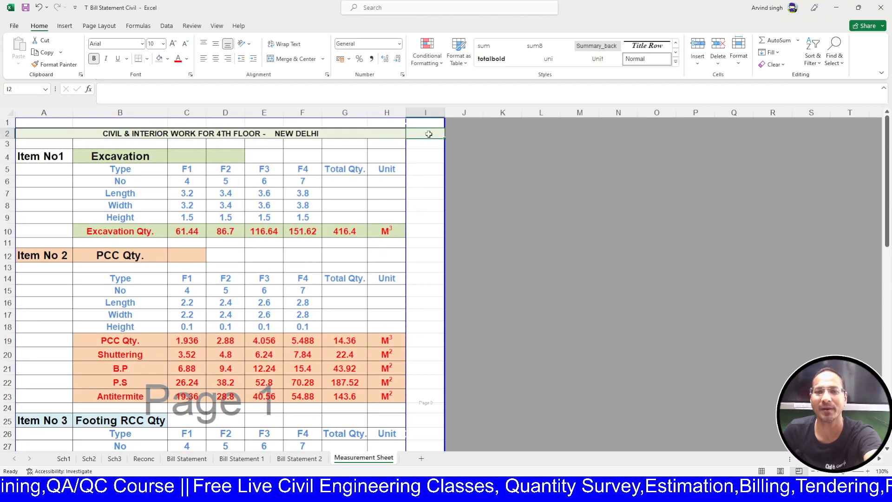
text(Rekarks)
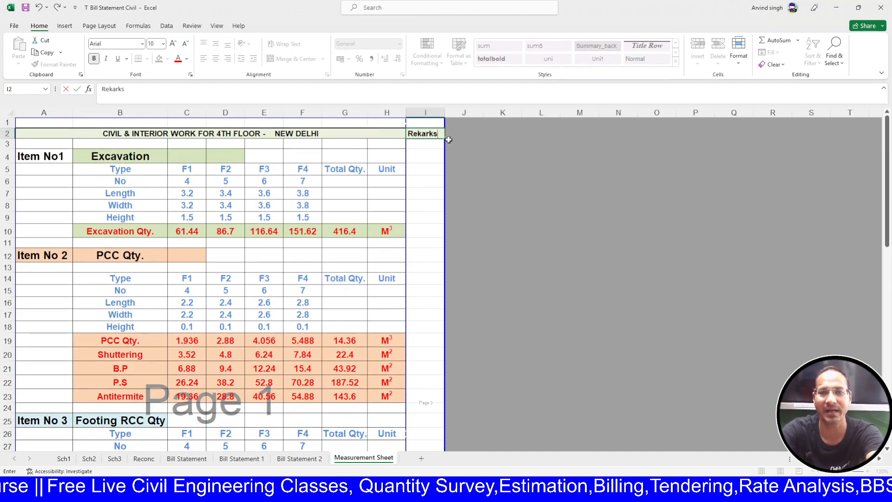
key(Return)
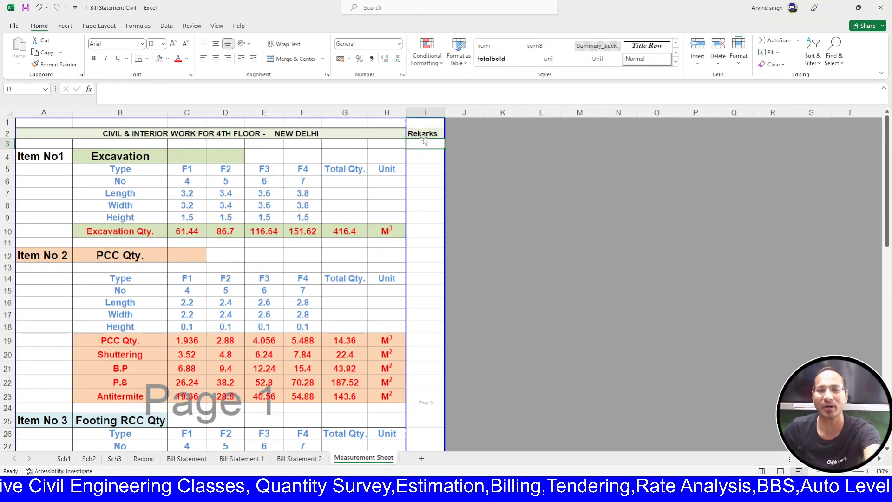
- Set the I2:I9 cells to font size 12 and autofit column I to the heading
drag(423, 135, 416, 219)
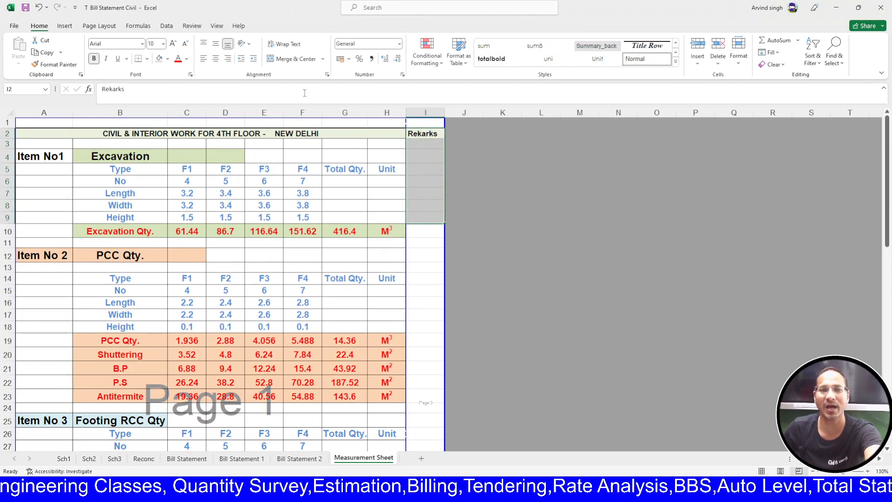
click(155, 44)
text(12)
key(Return)
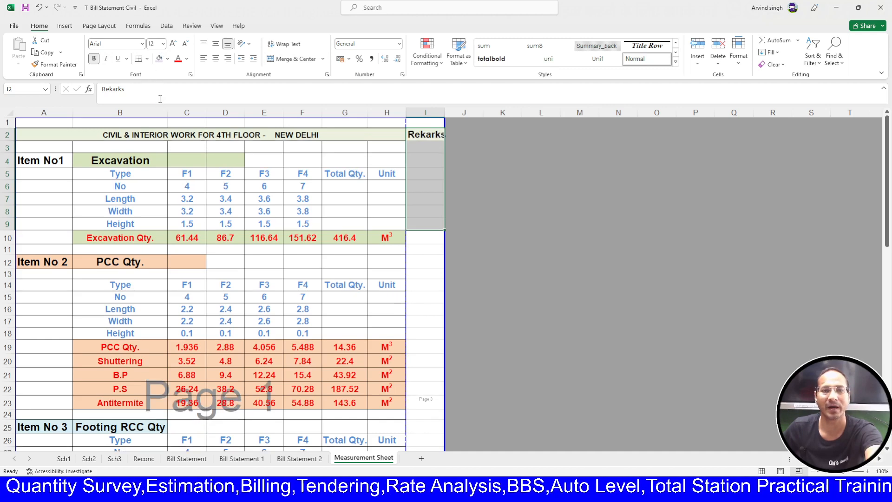
click(479, 202)
double_click(445, 113)
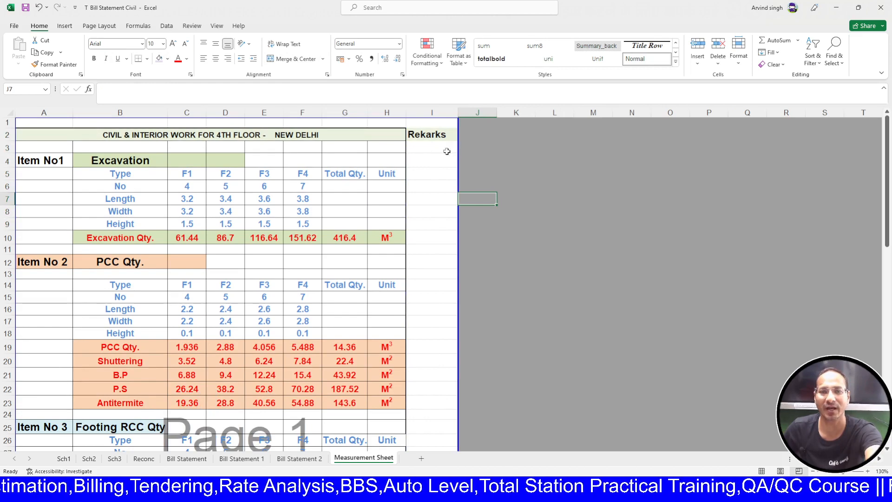
drag(431, 133, 431, 430)
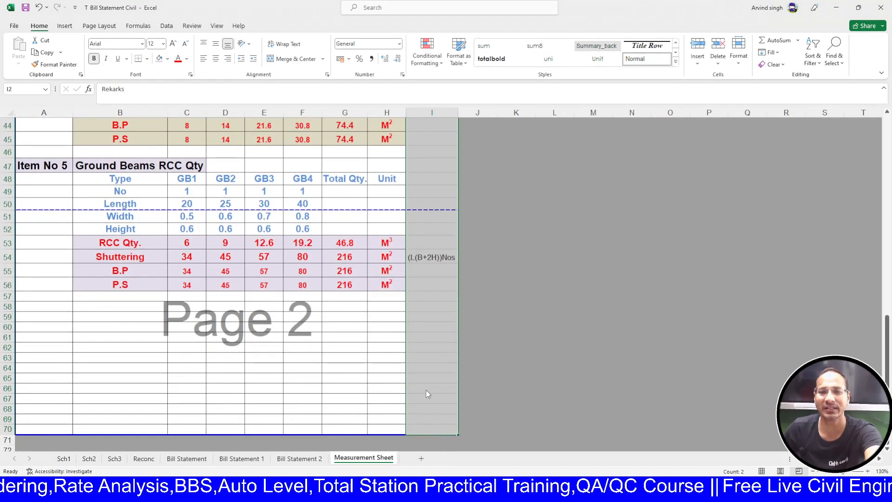
scroll(459, 324, up, 15)
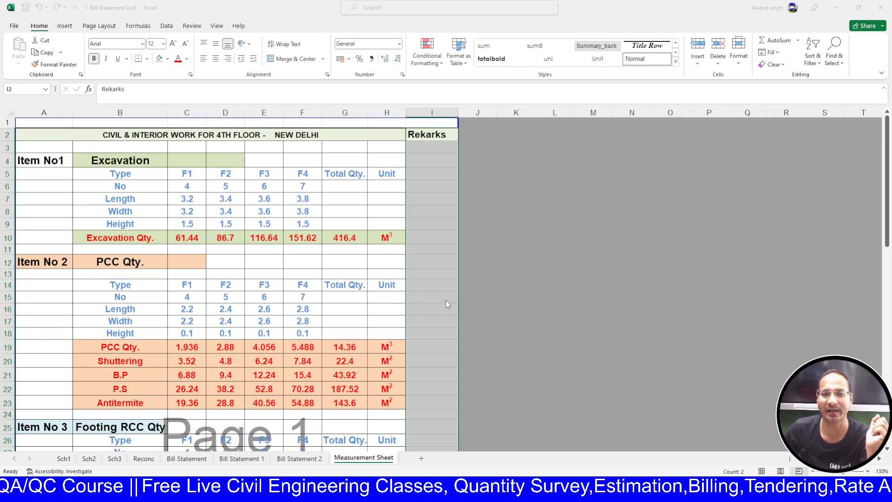
click(530, 332)
scroll(534, 337, down, 12)
scroll(535, 342, up, 6)
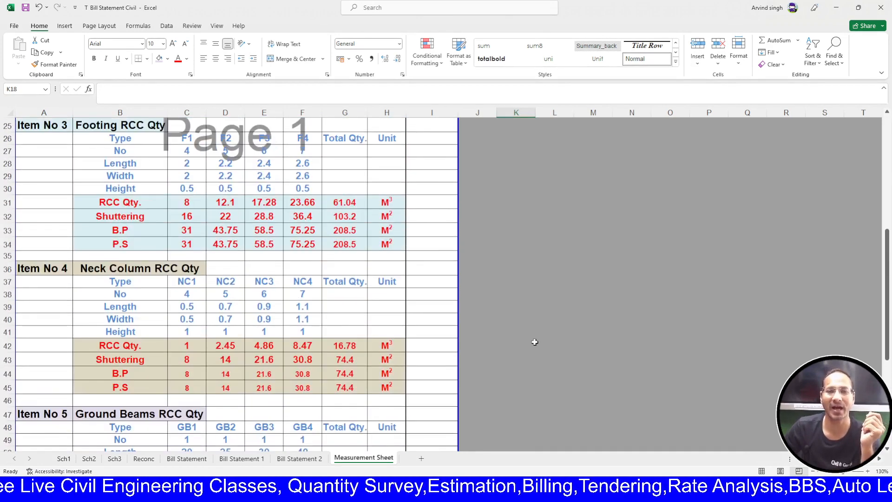
scroll(333, 249, down, 4)
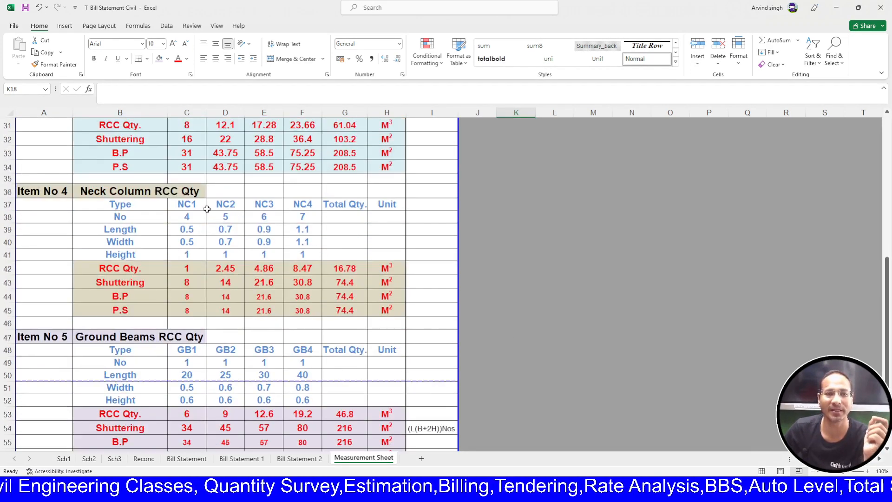
scroll(216, 220, down, 1)
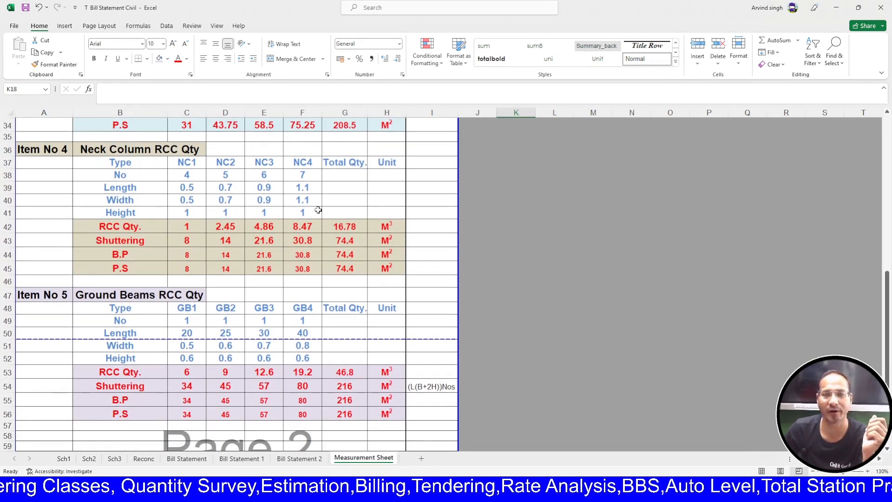
- Clear NC4's length in F39 and width in F40, then enter 0.3 as the length
click(306, 179)
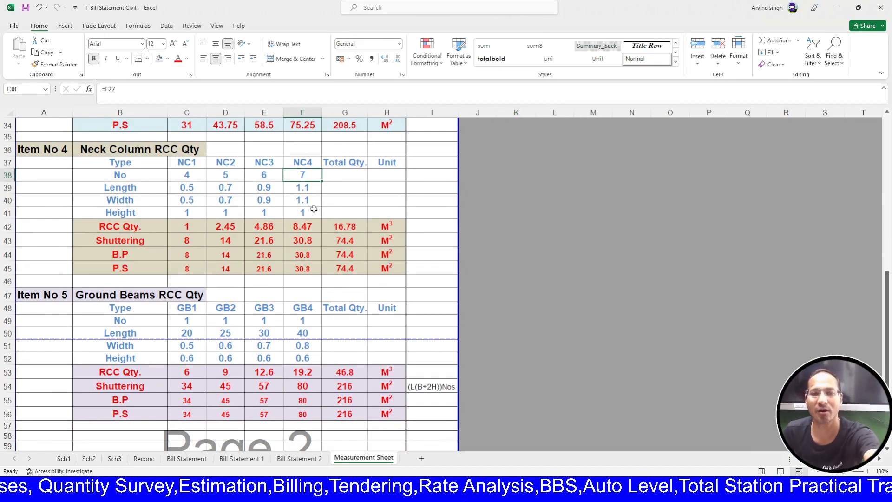
scroll(320, 214, down, 1)
scroll(325, 228, up, 2)
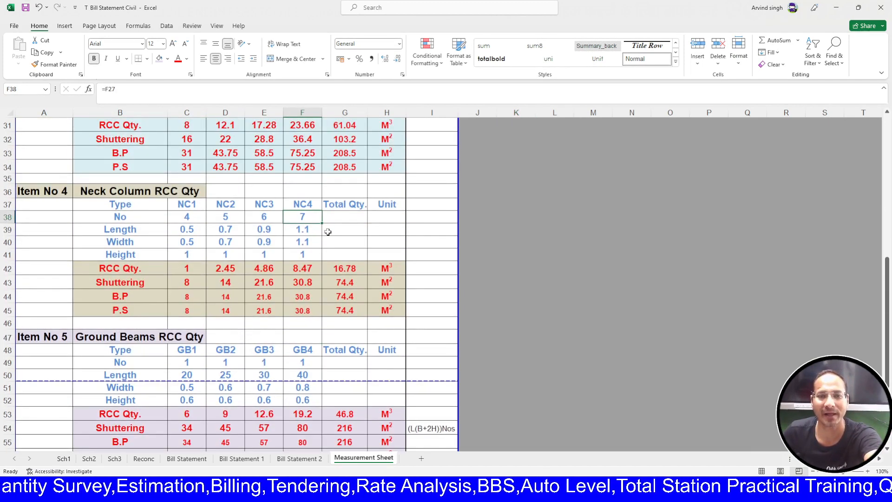
click(301, 229)
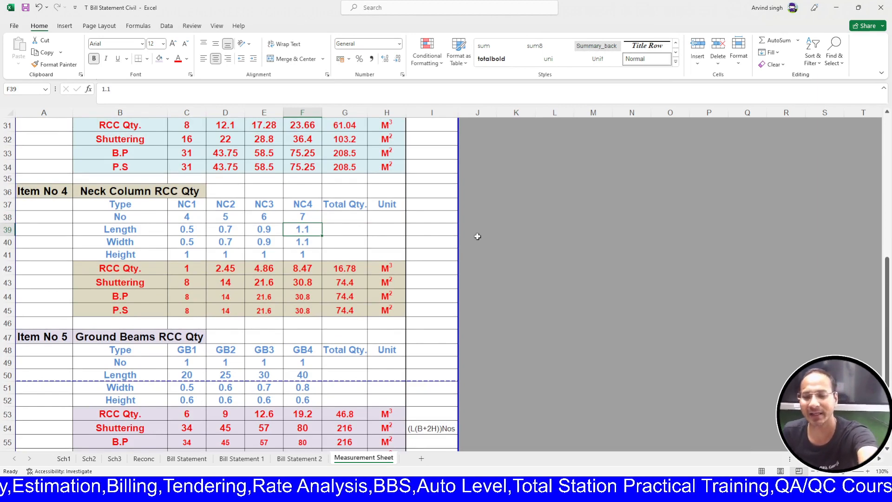
key(Delete)
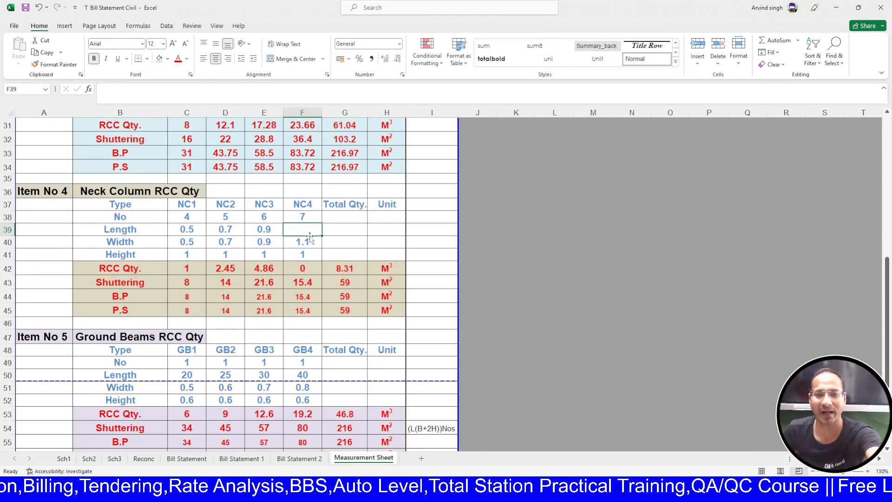
click(310, 239)
key(Delete)
click(304, 231)
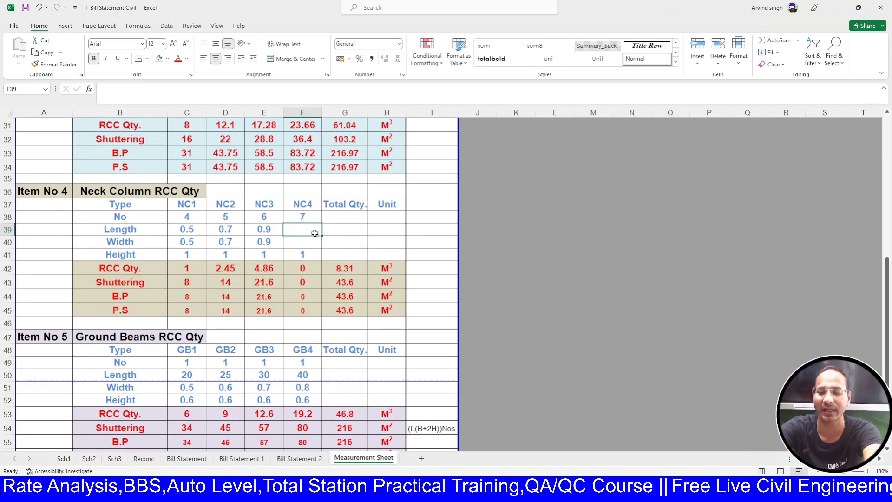
text(.3)
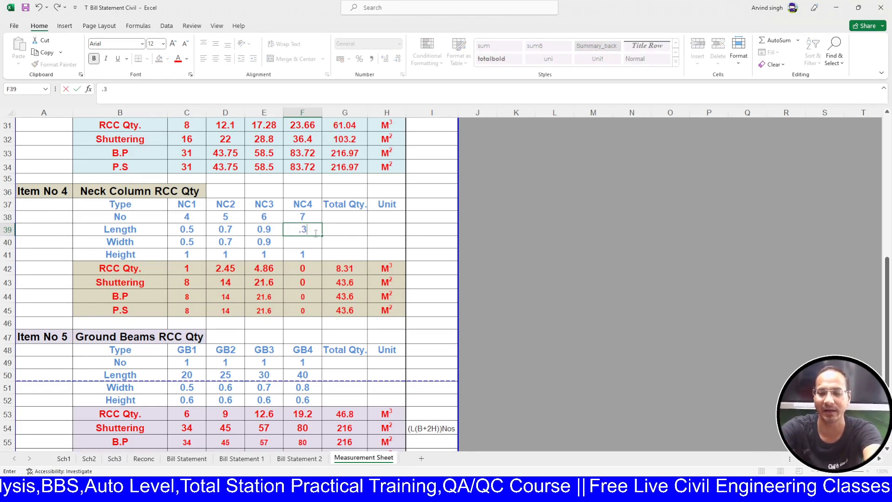
key(Tab)
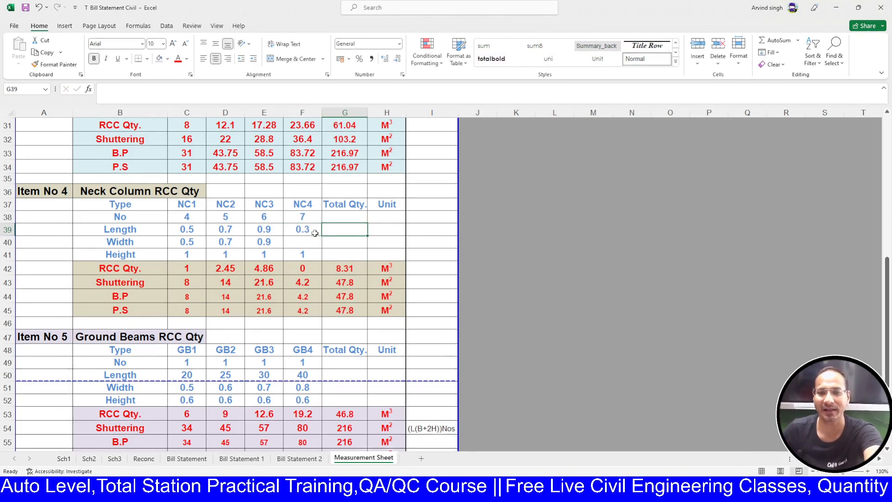
click(428, 231)
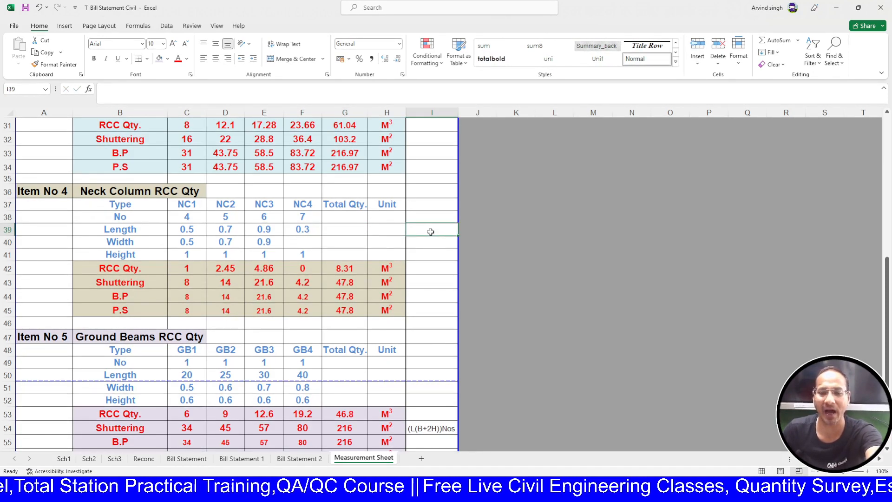
- Write 'R=0.3mt' in I39, prefix it with 'For NC4', and autofit column I
text(R=0.3mt)
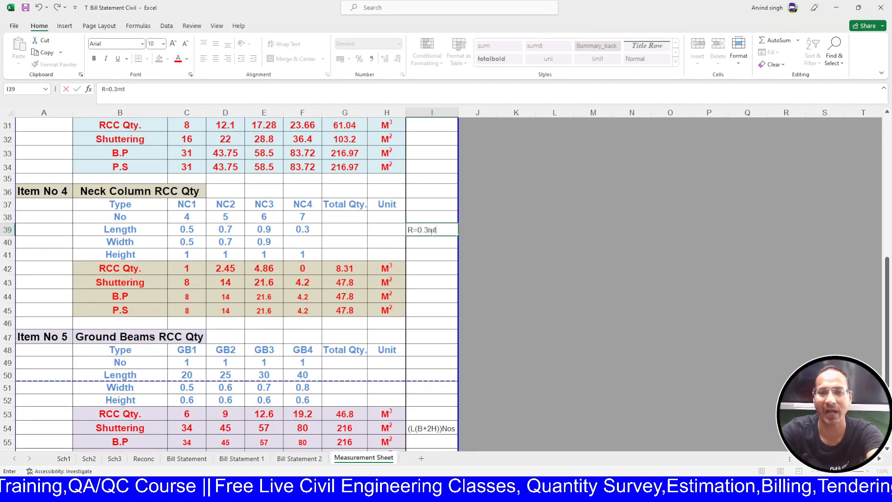
key(Return)
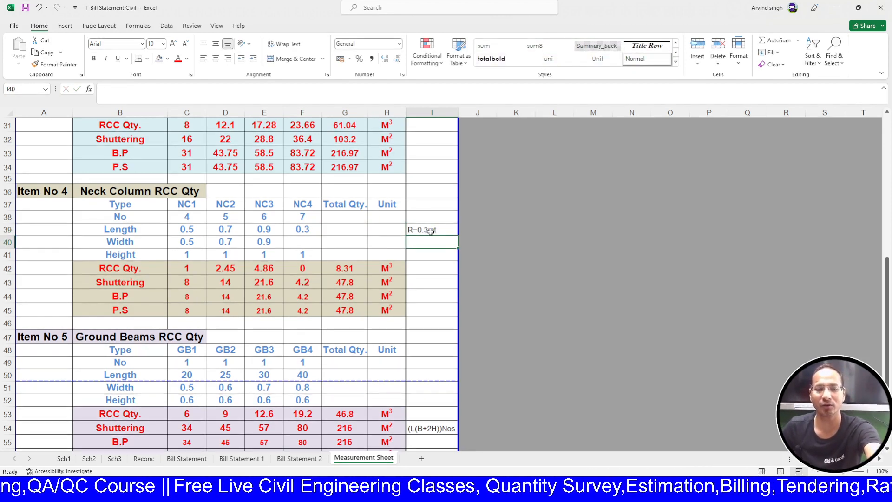
click(316, 234)
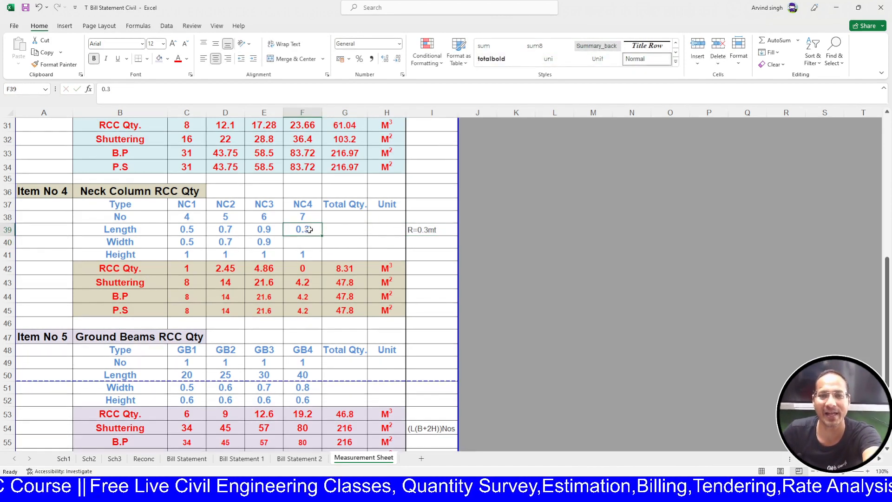
click(414, 233)
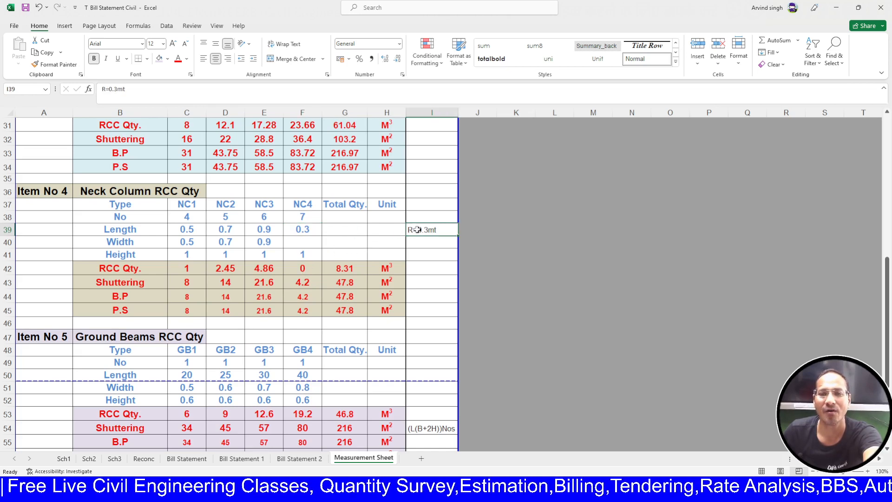
click(101, 90)
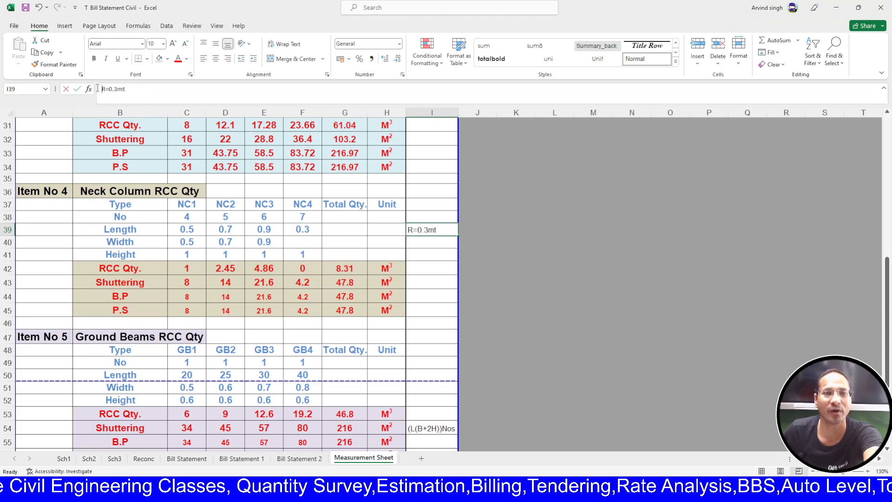
text(For )
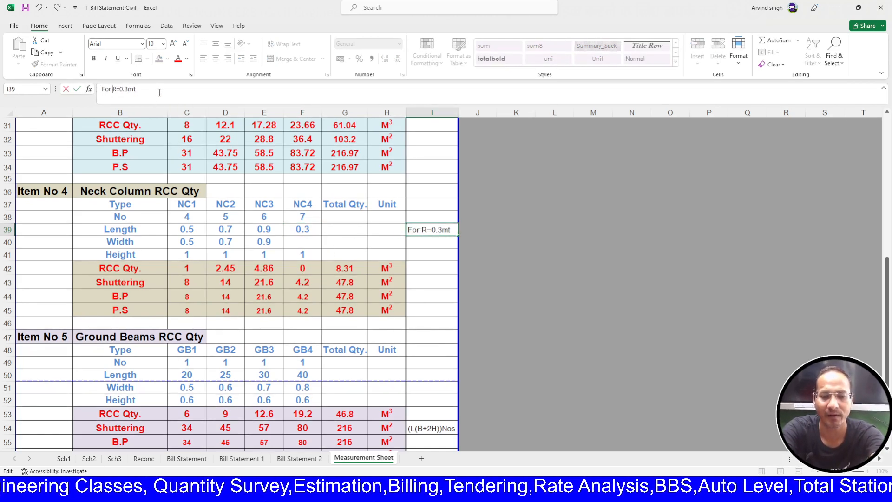
text(NC)
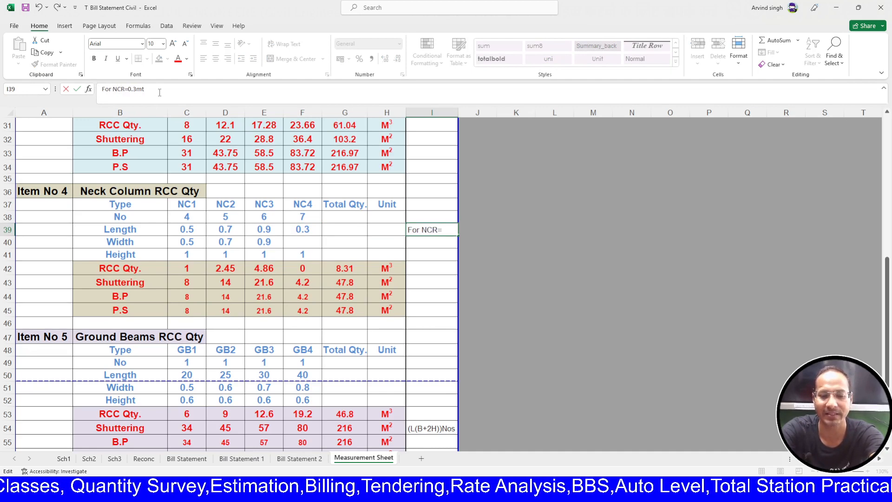
text(4)
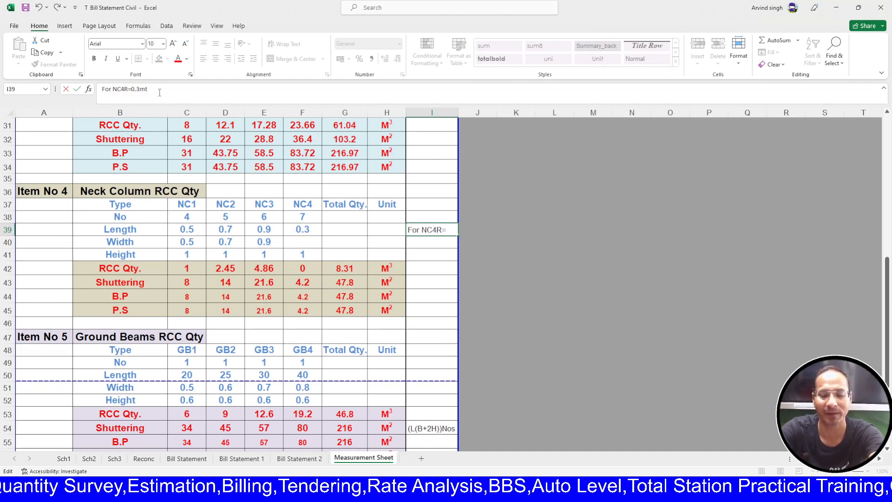
key(Return)
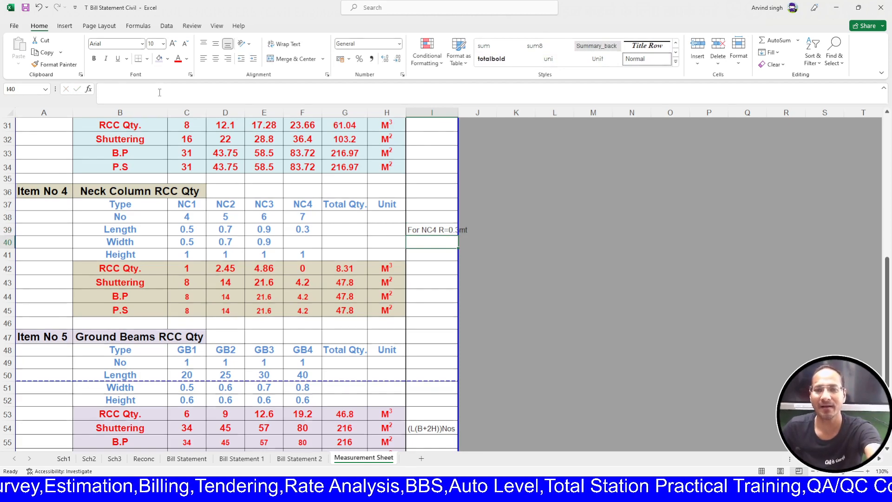
double_click(458, 112)
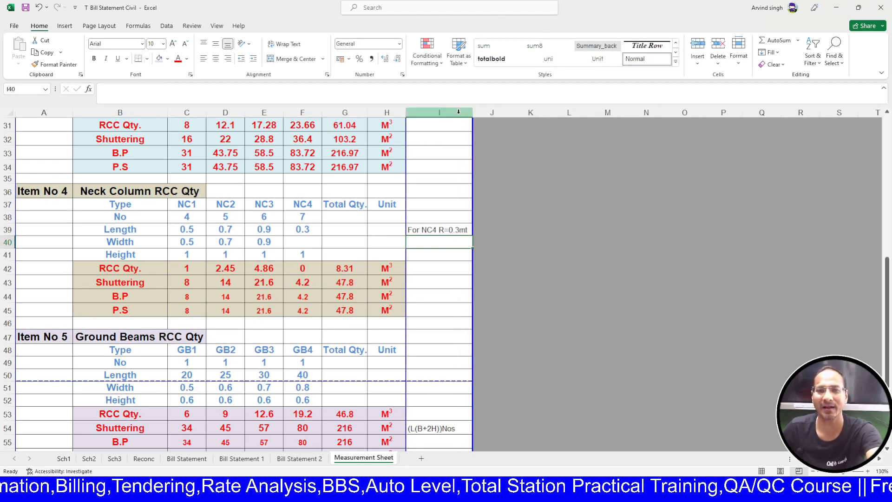
click(539, 241)
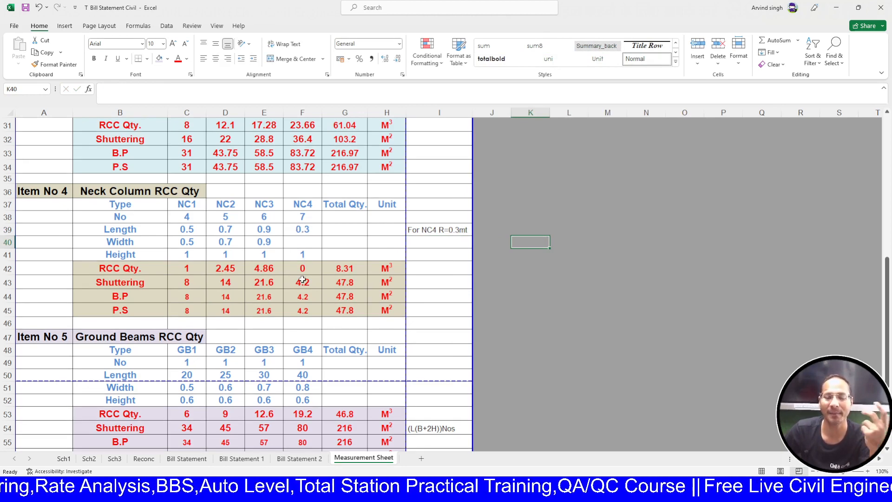
- Type the note 'Vol=3.14*0.3*0.3*1' in I42 and widen column I slightly
click(432, 273)
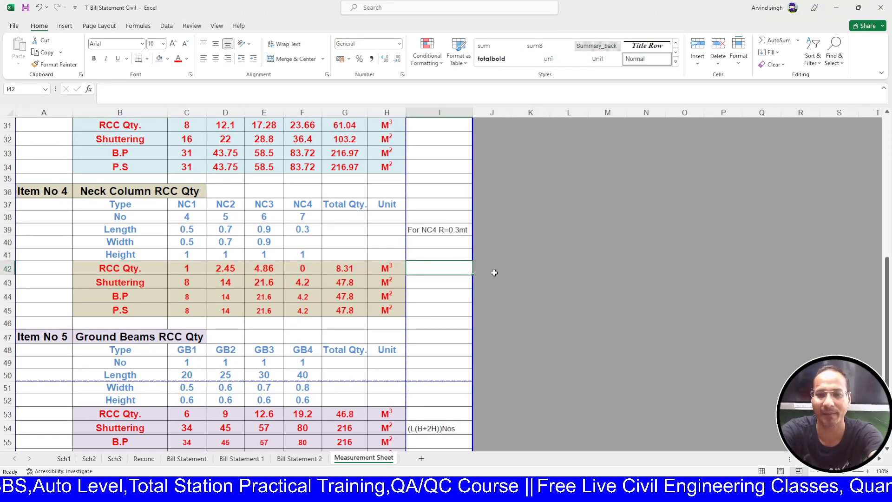
text(=)
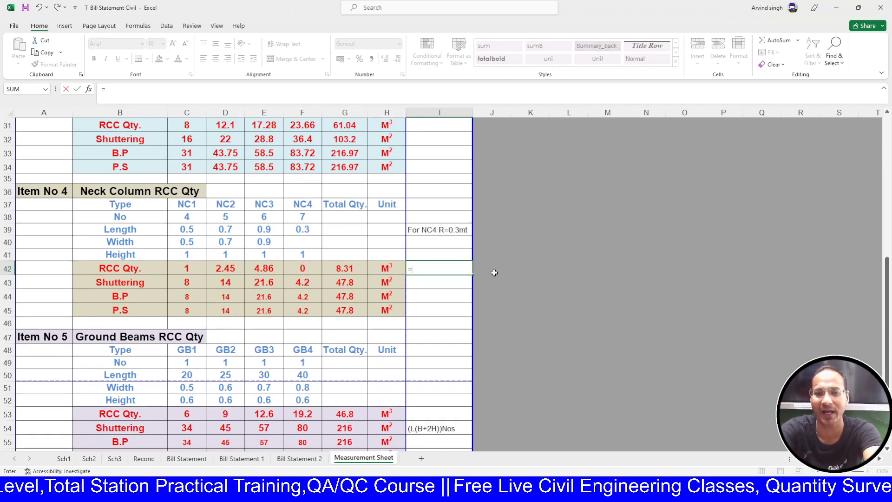
key(BackSpace)
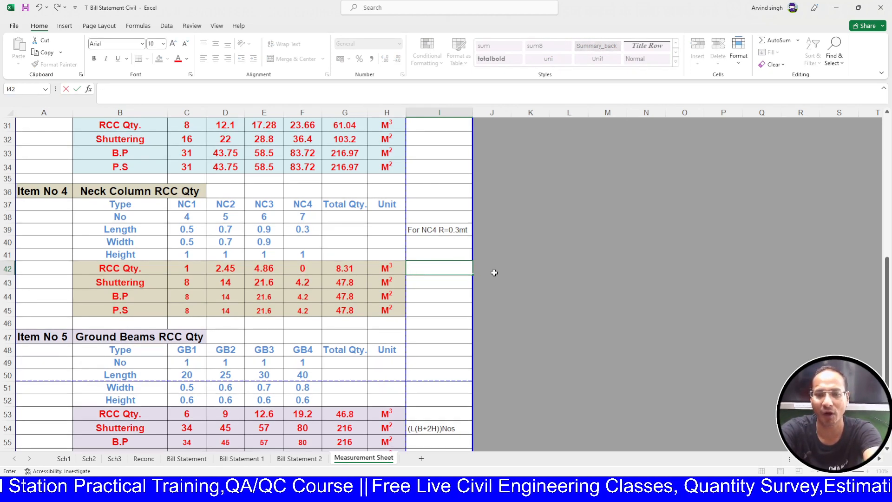
text(Vol)
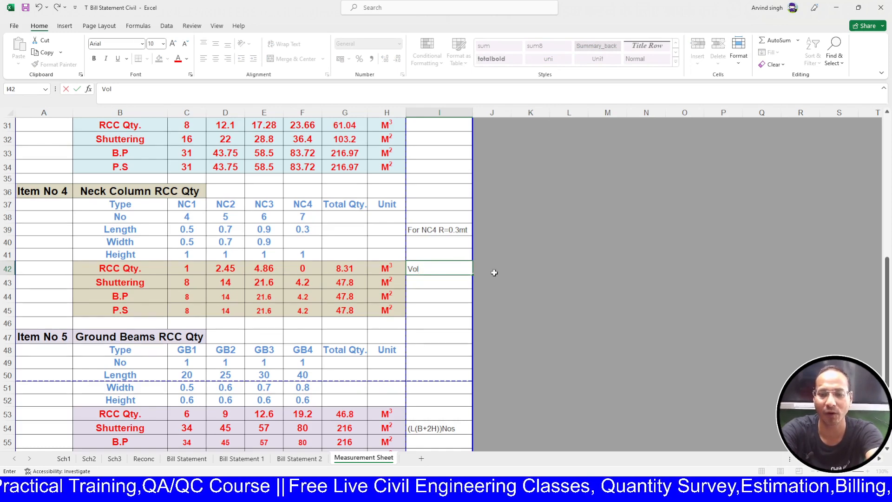
text(=)
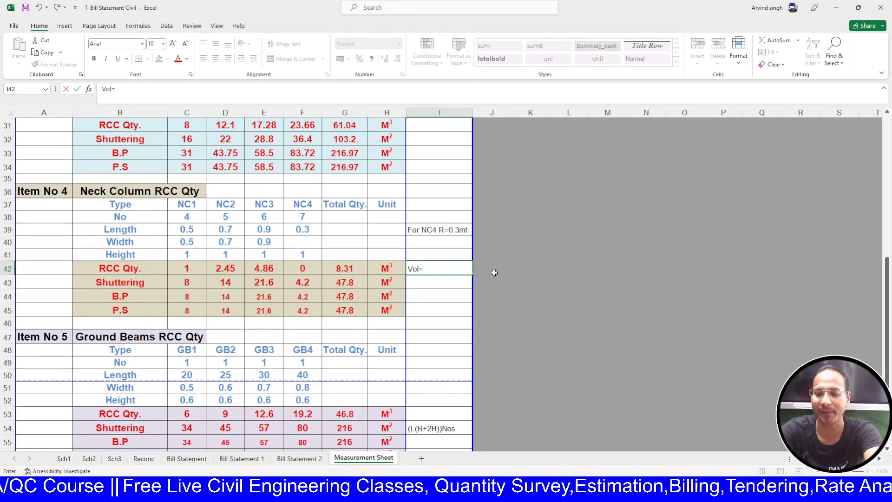
text(3.14)
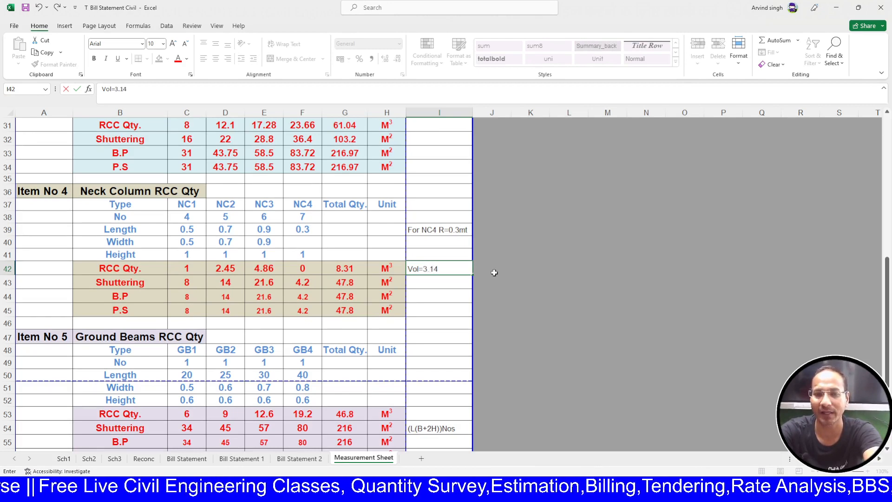
text(*)
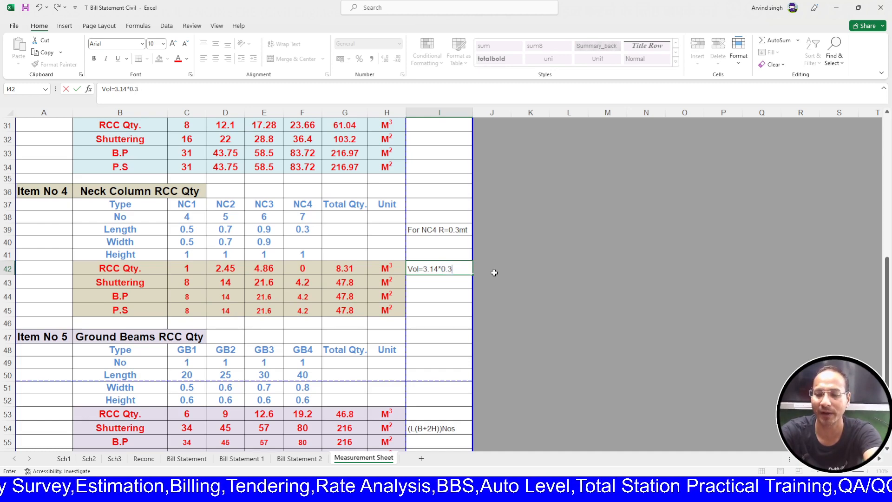
text(0.3*)
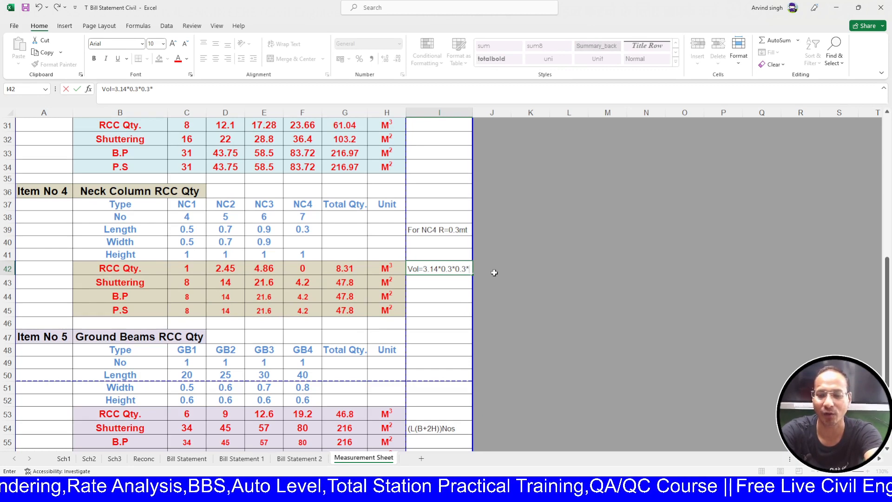
text(1)
key(Return)
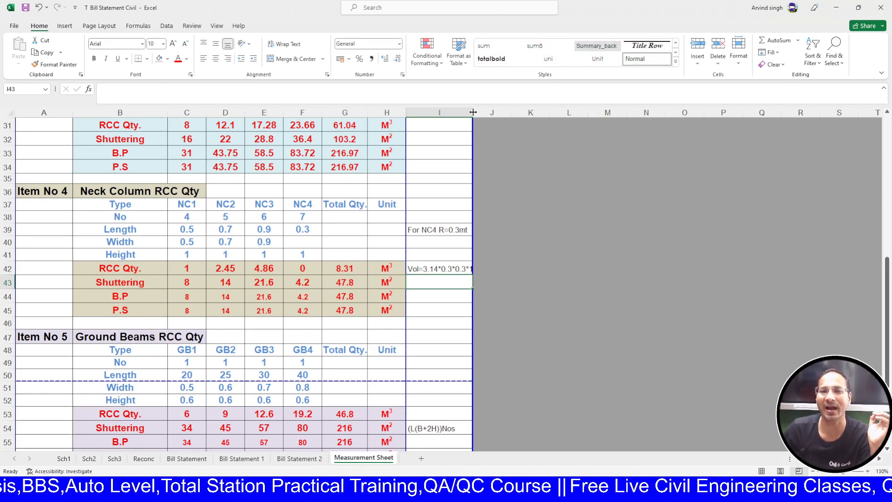
drag(473, 112, 477, 112)
click(583, 318)
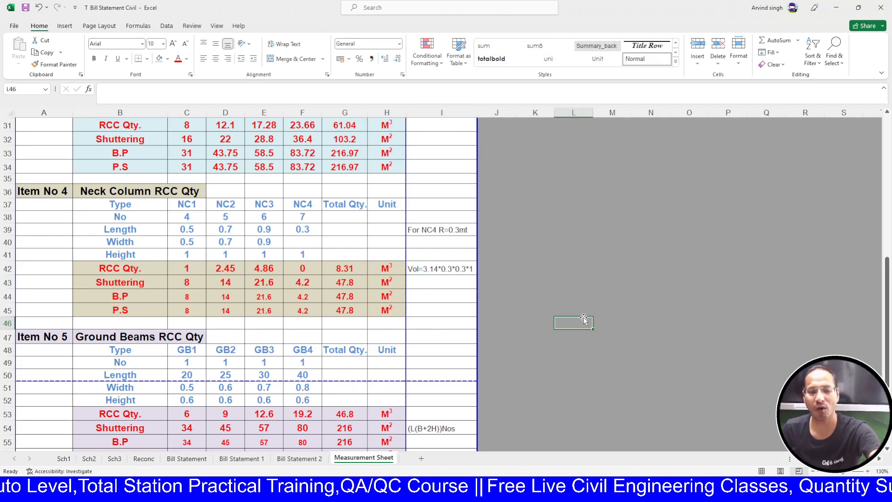
- Paste the volume note 3.14*0.3*0.3*1 into F42 as a formula giving 0.2826
click(457, 270)
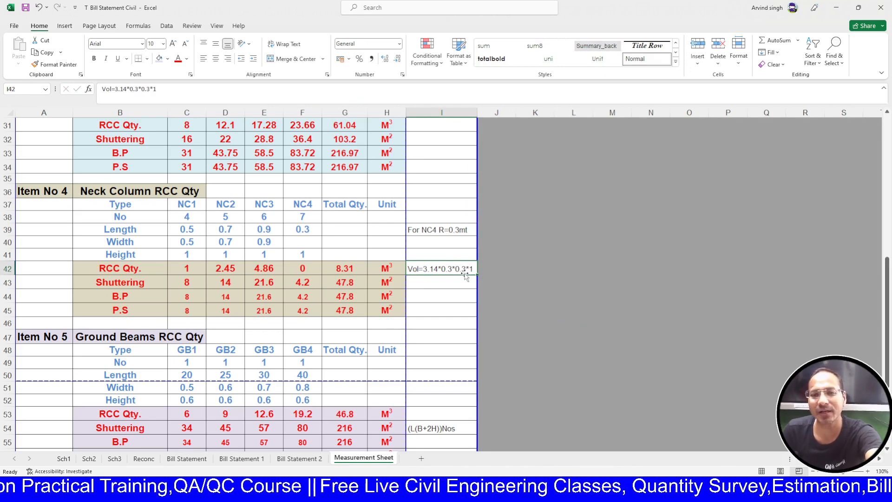
key(ctrl+c)
click(311, 271)
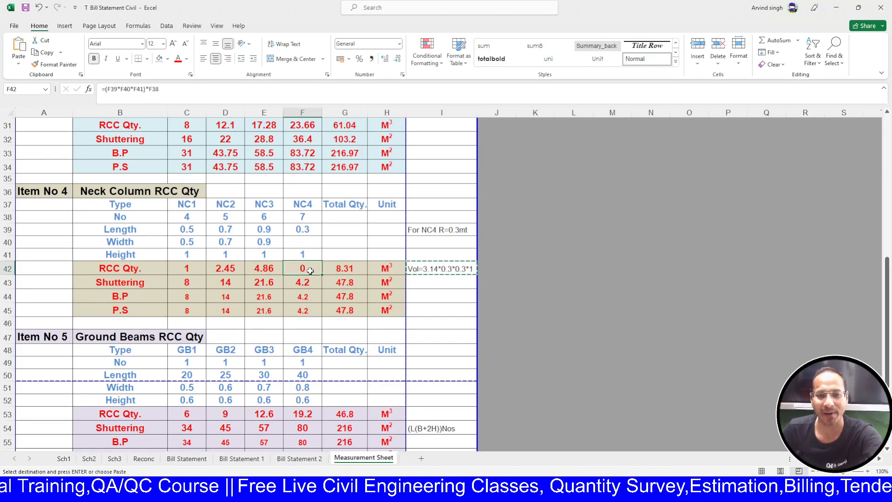
key(ctrl+v)
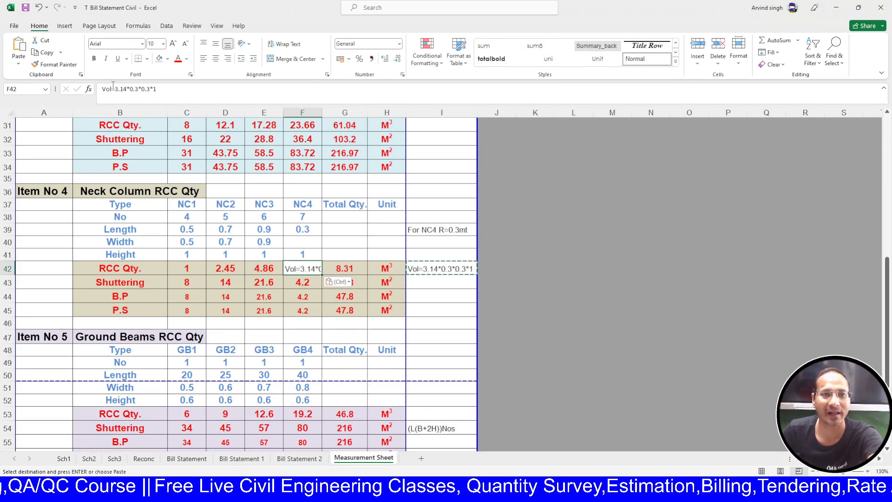
drag(111, 89, 97, 89)
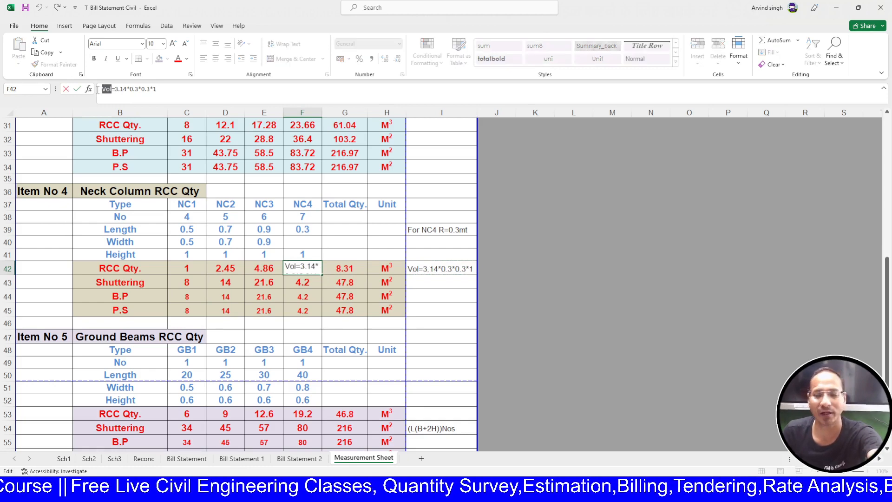
key(BackSpace)
key(Return)
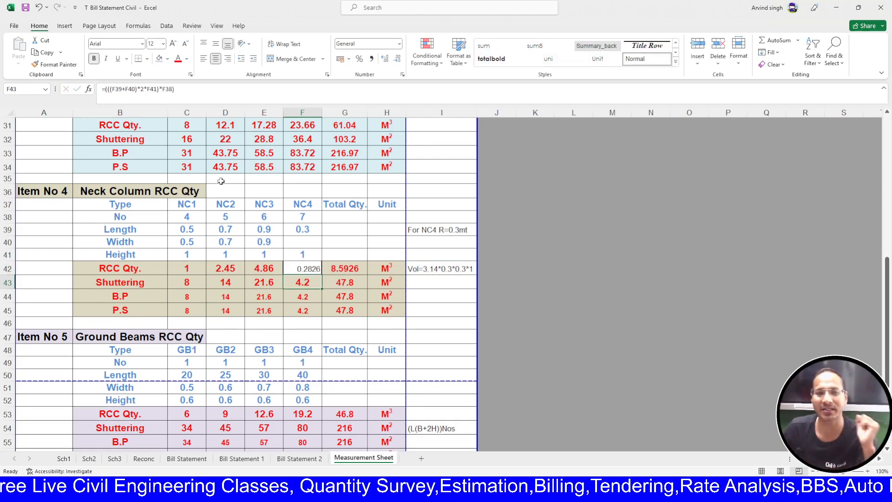
double_click(296, 267)
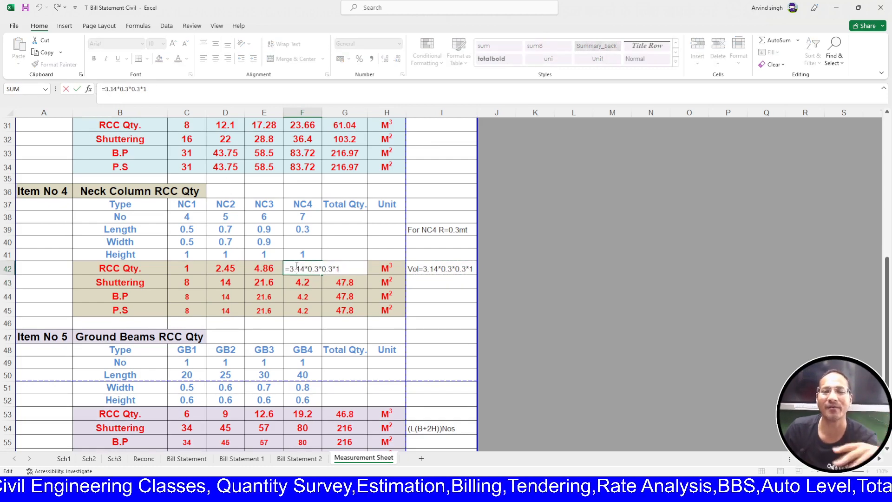
key(Escape)
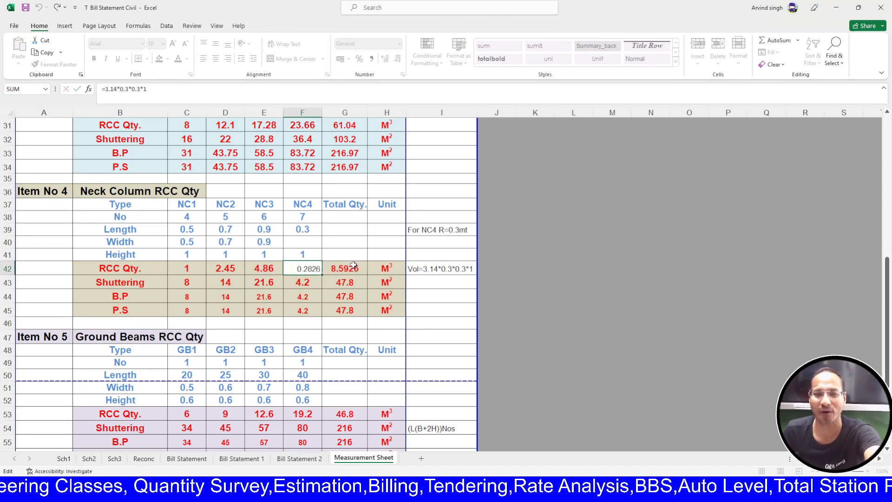
- Rewrite F42 as 3.14 × radius² × height × number using F39, F41 and F38, giving 1.9782
text(=)
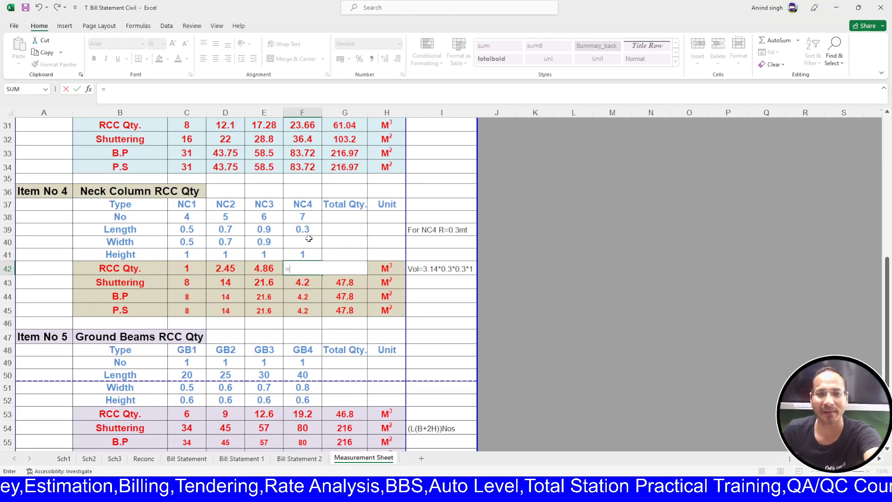
text(3)
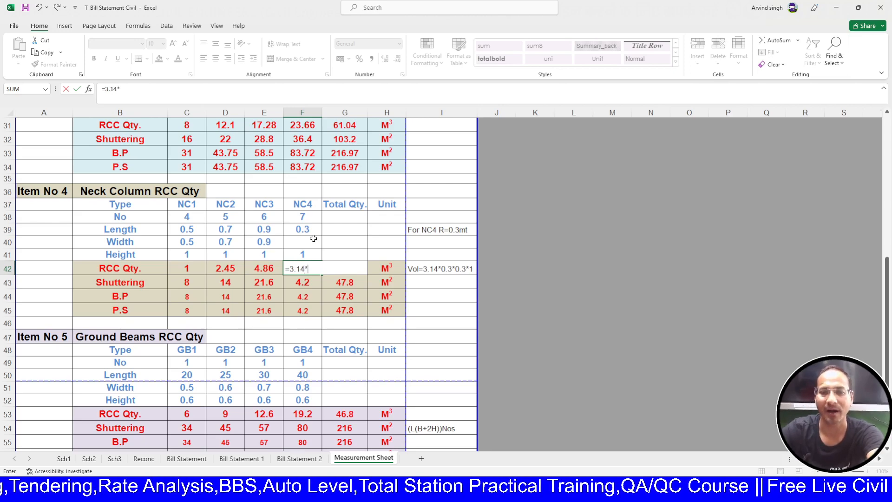
text(.14*)
click(308, 230)
text(*)
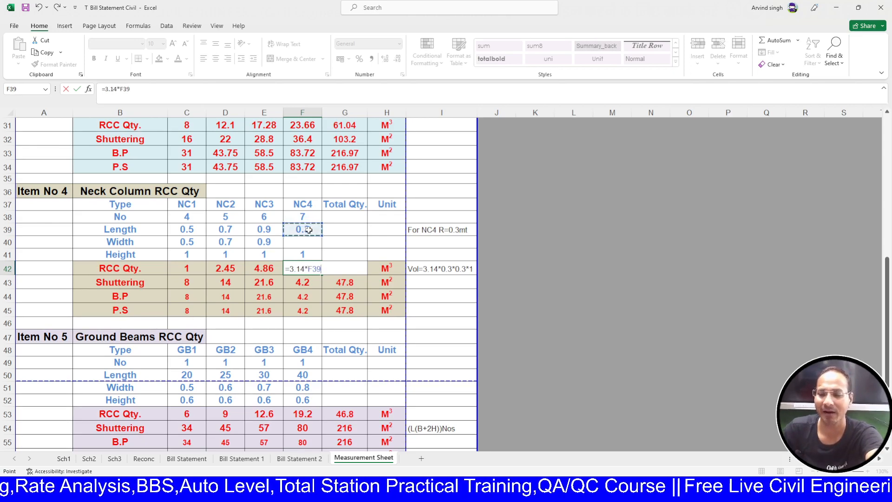
scroll(309, 229, down, 1)
click(308, 186)
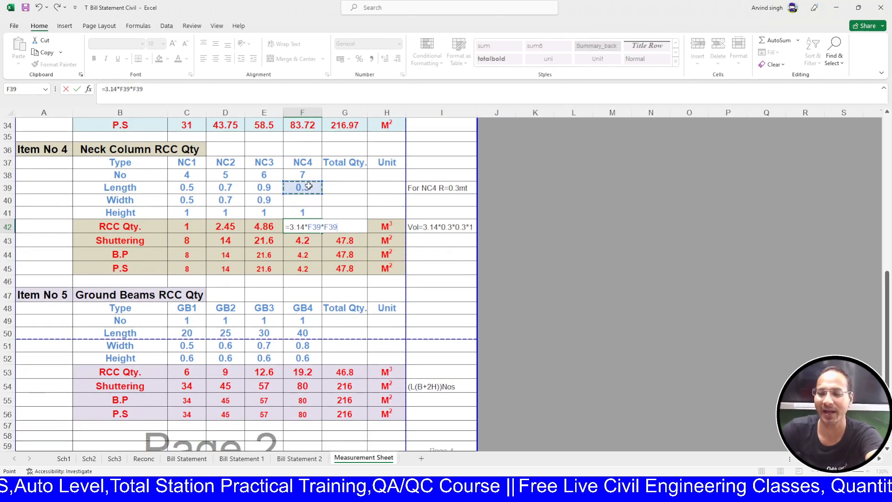
key(BackSpace)
key(BackSpace)
key(BackSpace)
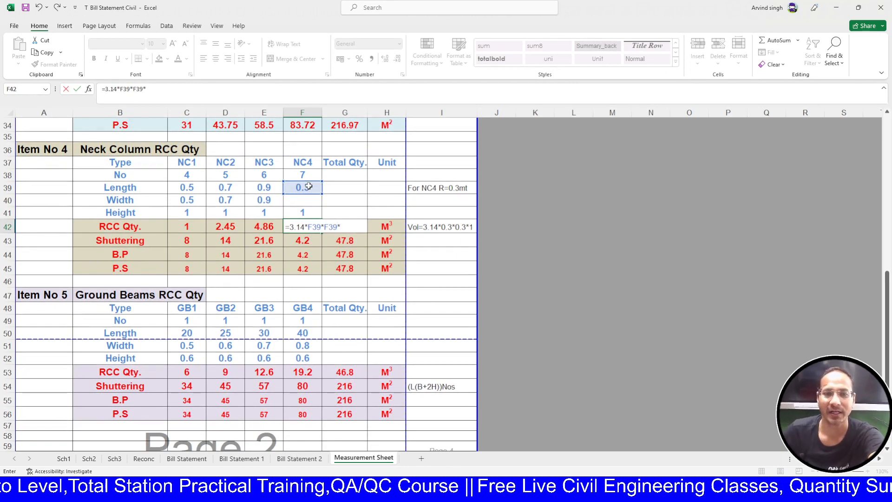
click(304, 213)
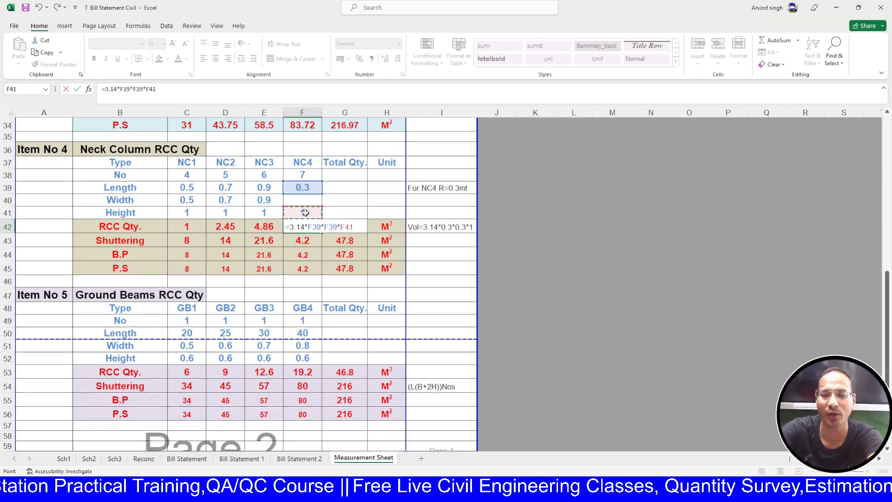
text(*)
click(309, 174)
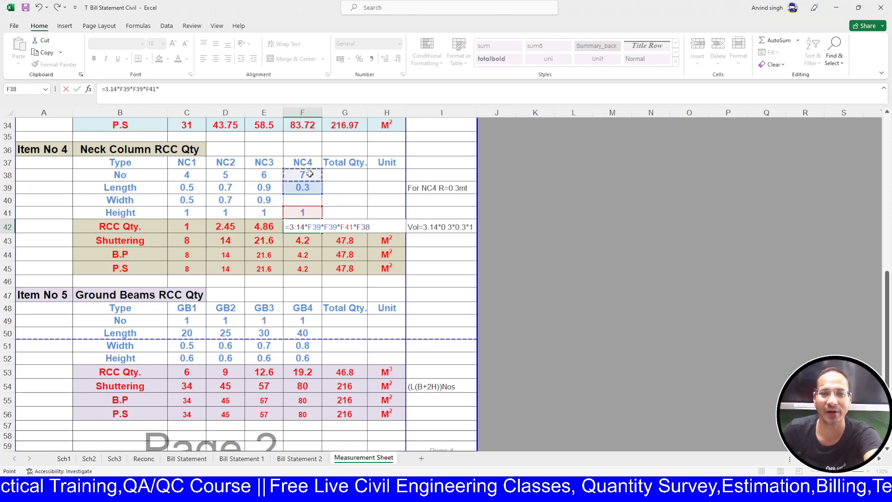
key(Return)
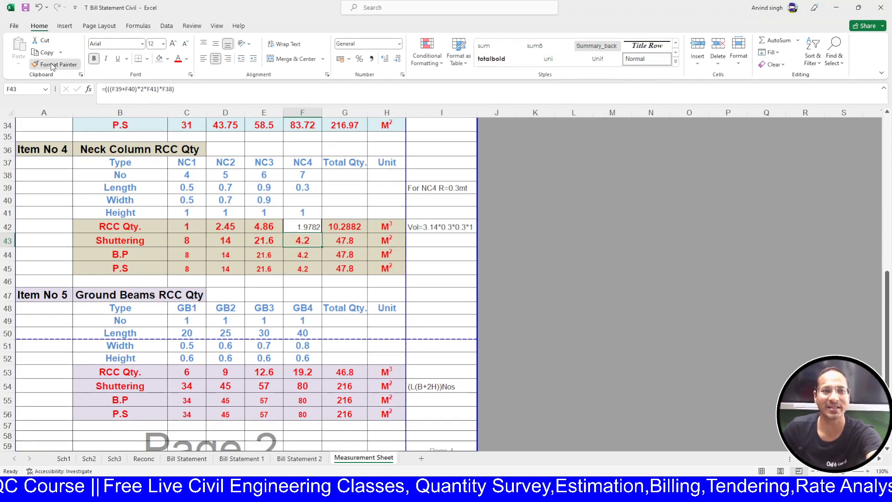
- Show F42 as 2.0 with one decimal and confirm the G42 total reads 10.2882
click(301, 225)
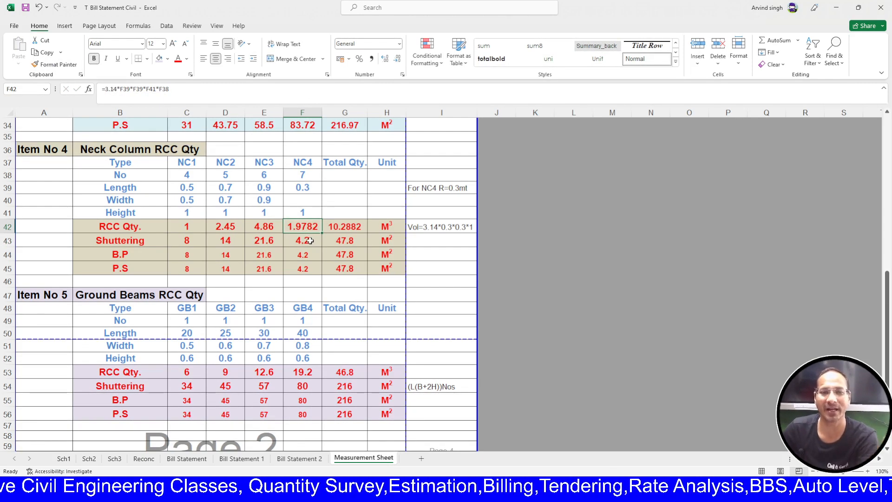
click(398, 64)
click(398, 64)
click(398, 63)
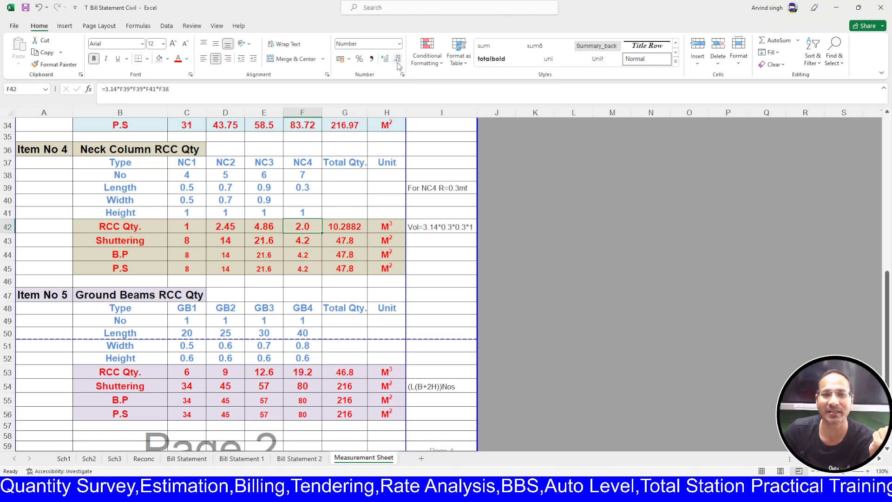
click(578, 349)
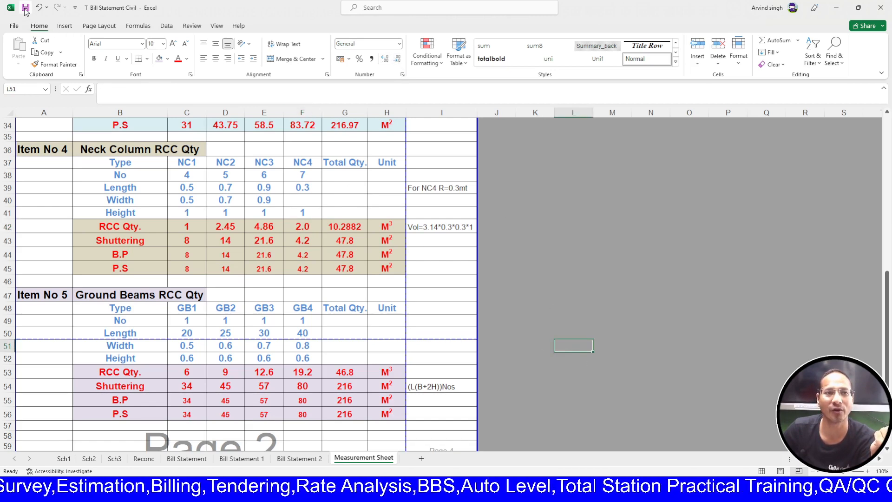
double_click(353, 225)
key(Escape)
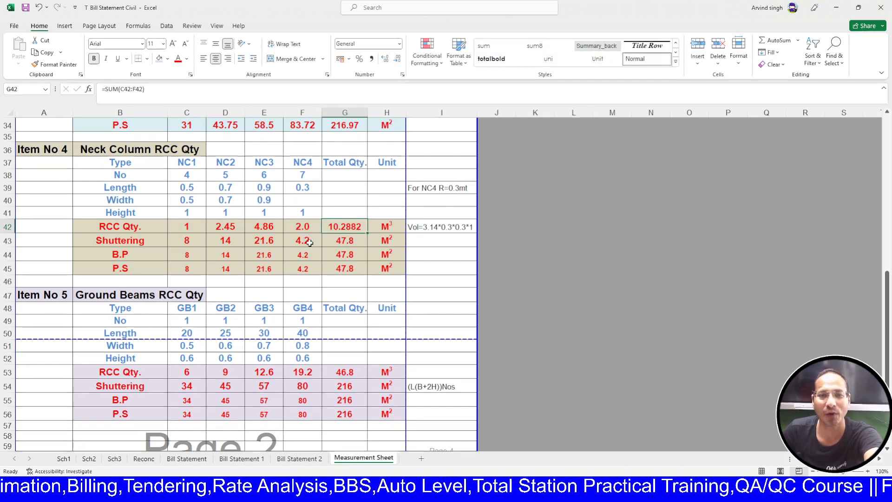
double_click(344, 226)
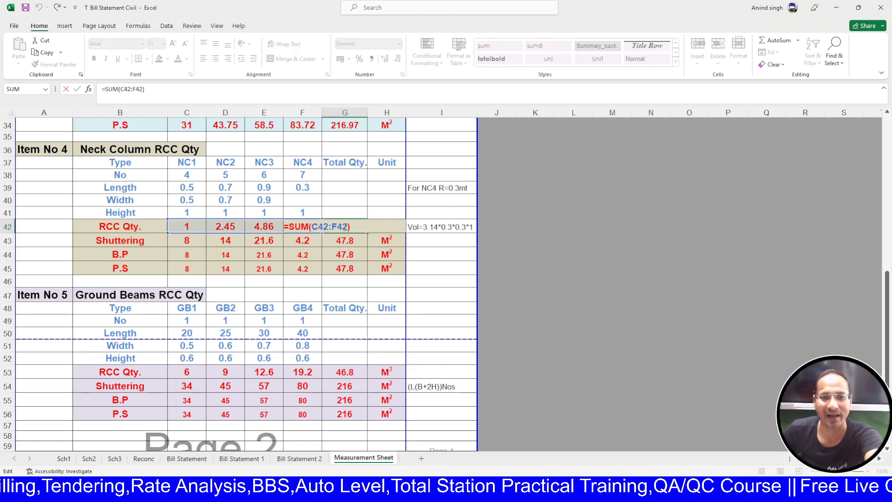
key(Escape)
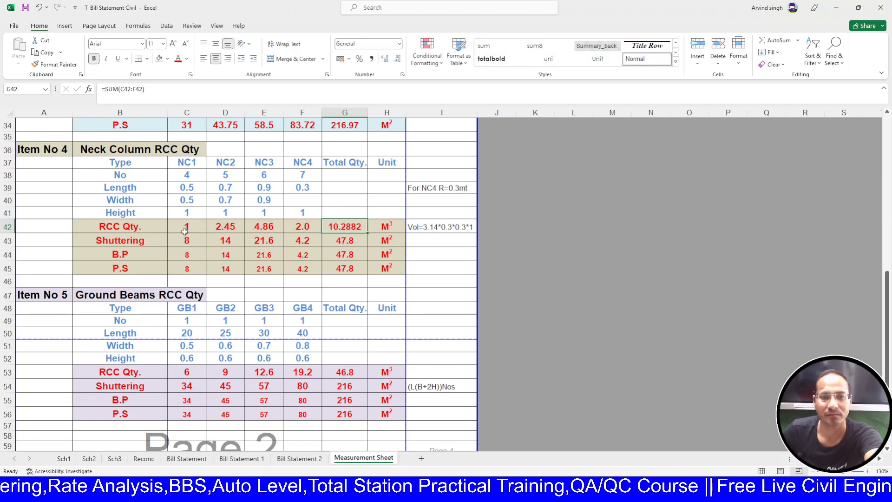
- Review the NC1–NC3 RCC quantities and the NC4 shuttering formula in F43
drag(184, 231, 255, 226)
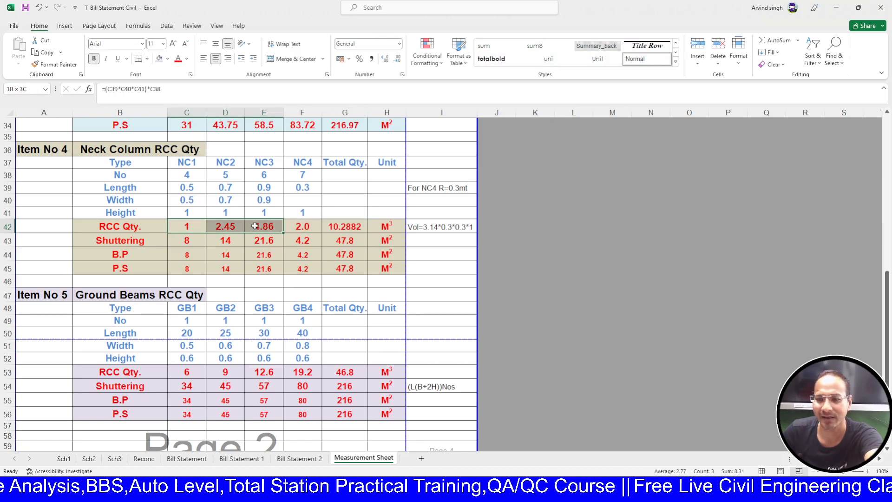
double_click(318, 241)
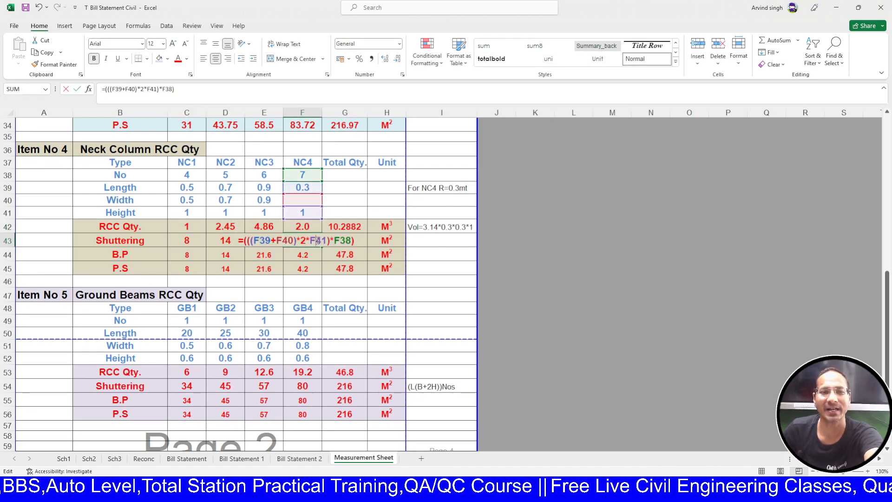
key(Escape)
click(418, 242)
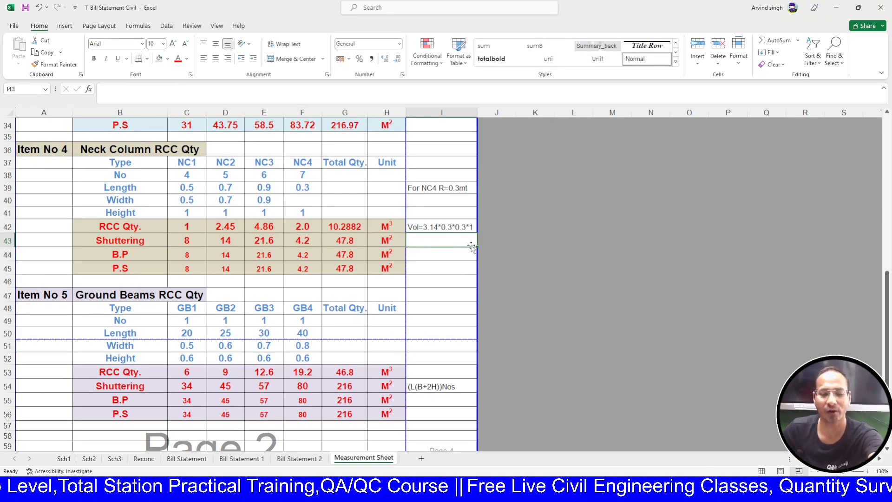
- Enter 'Shuttering= 2*3.14*0.3*1' in I43 and autofit column I to show it
text(Shut)
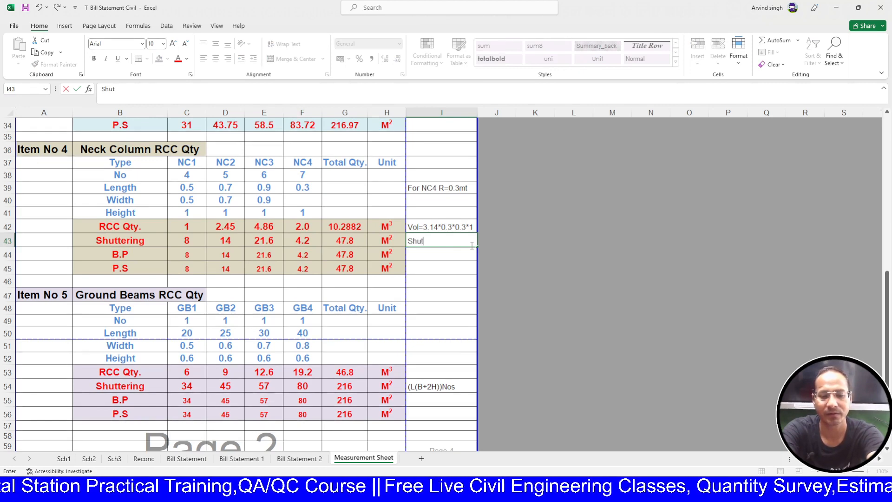
text(tering)
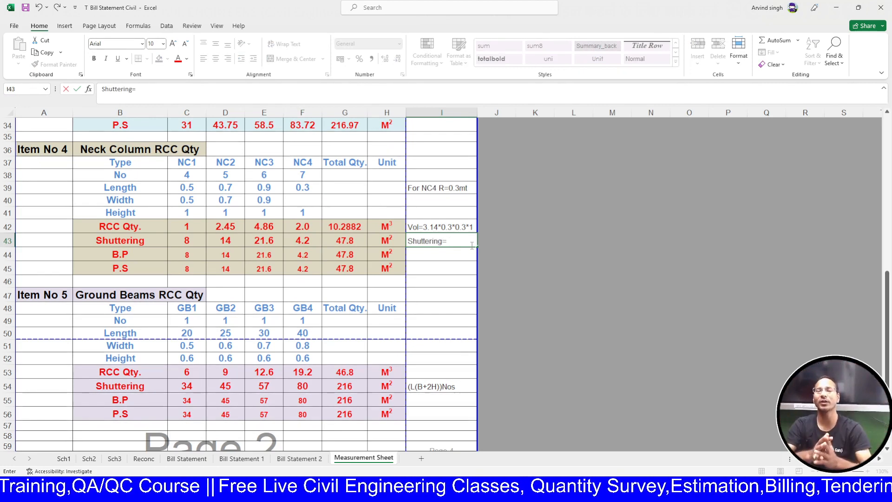
text(=)
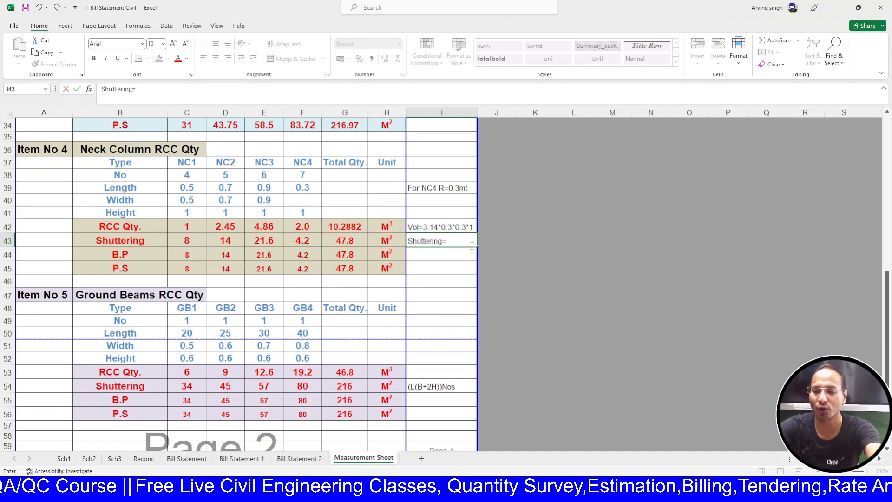
text( 2*3.14*)
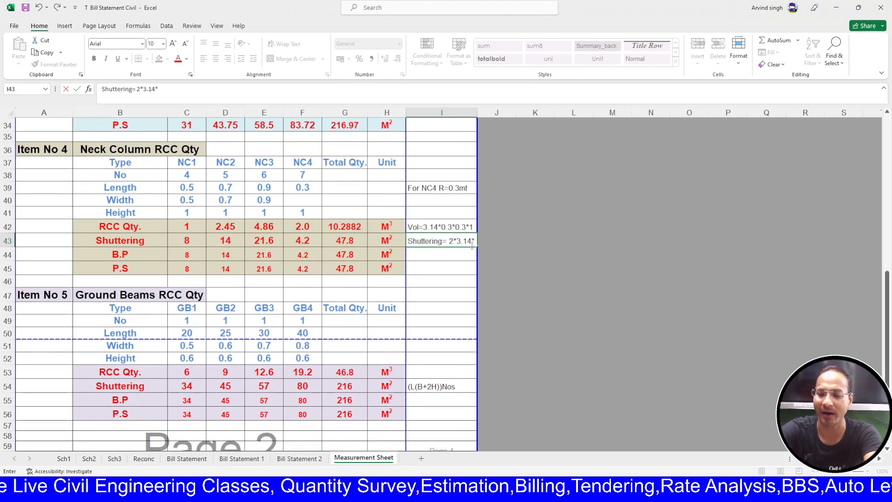
text(0.3*)
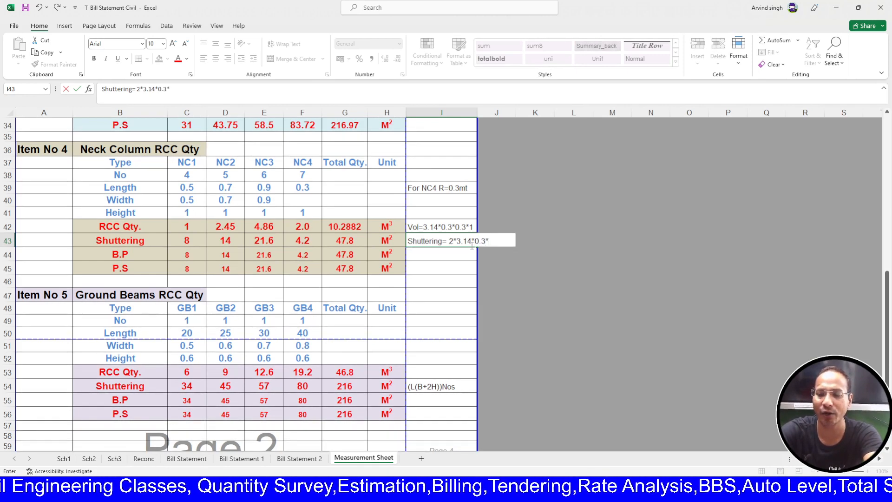
text(1)
key(Return)
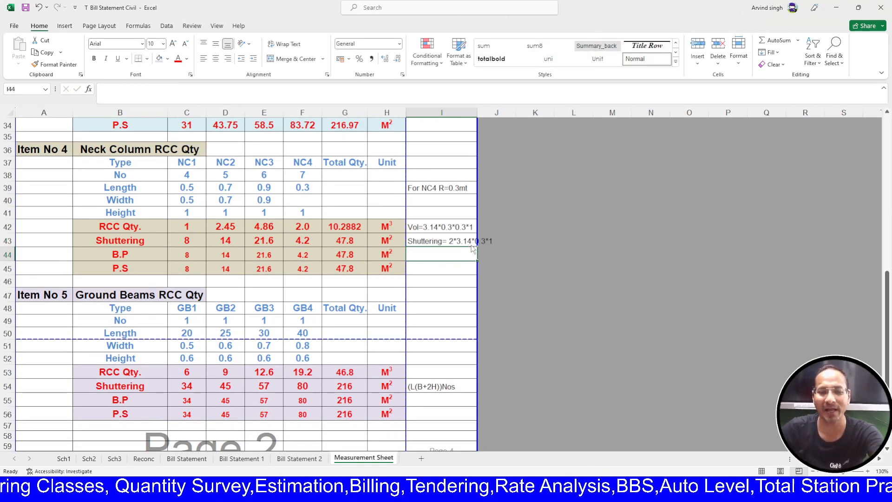
double_click(477, 112)
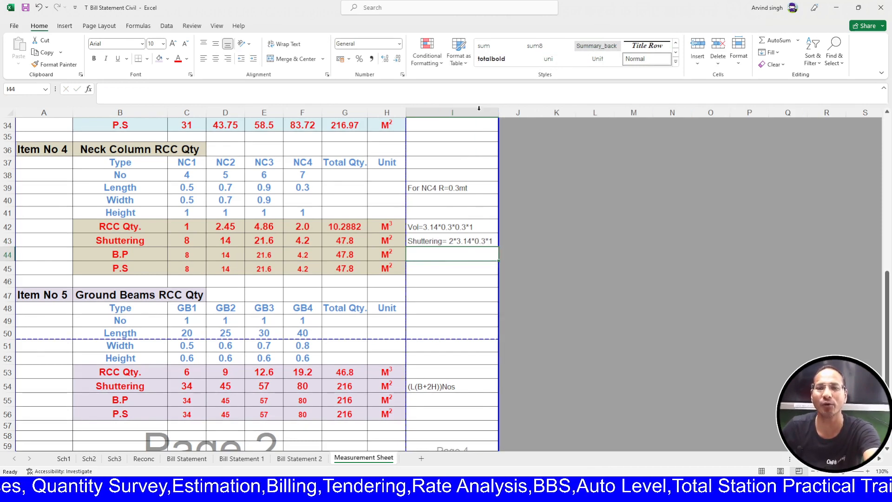
- Enter =2*3.14*F39*F41*F38 in F43 as the NC4 shuttering quantity
click(599, 347)
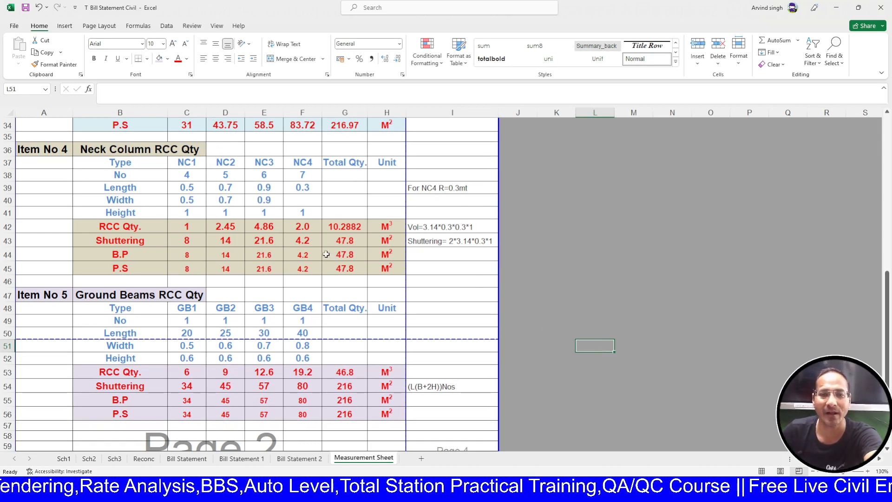
click(307, 240)
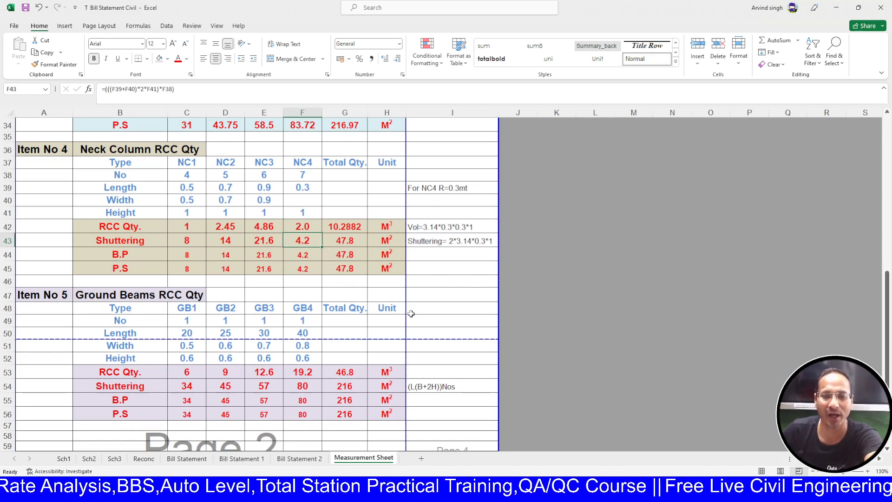
text(=)
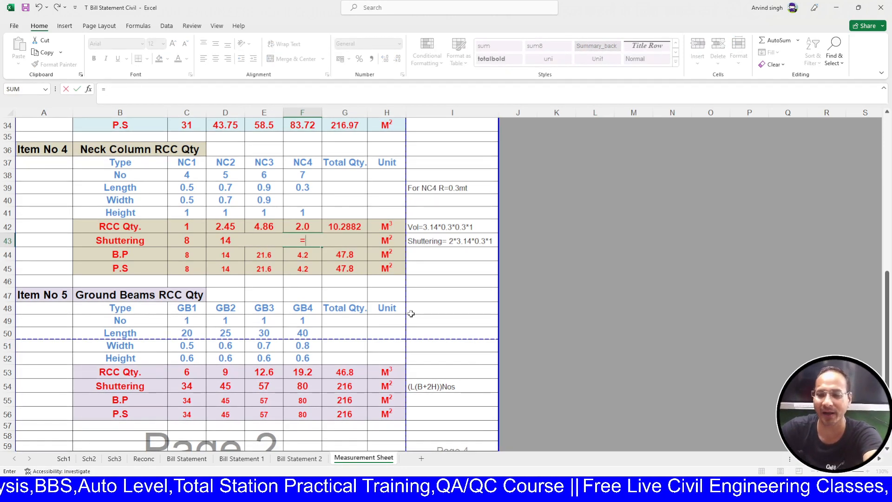
text(3.14*)
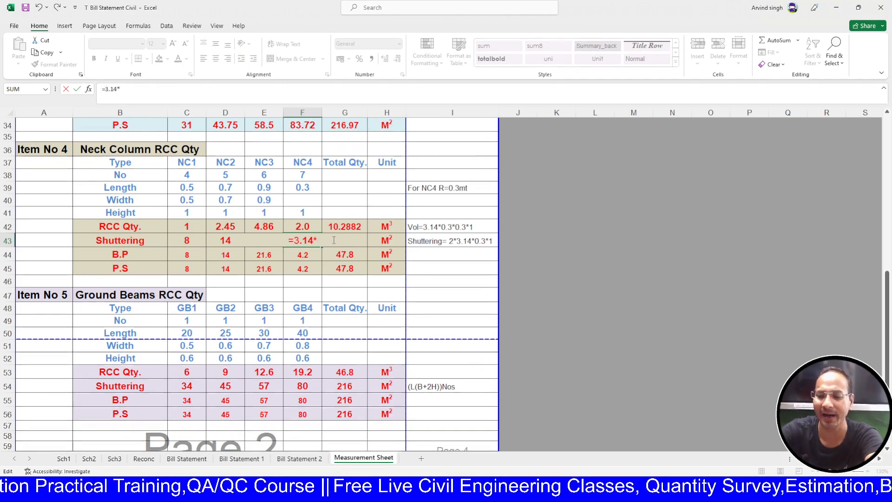
text(2*)
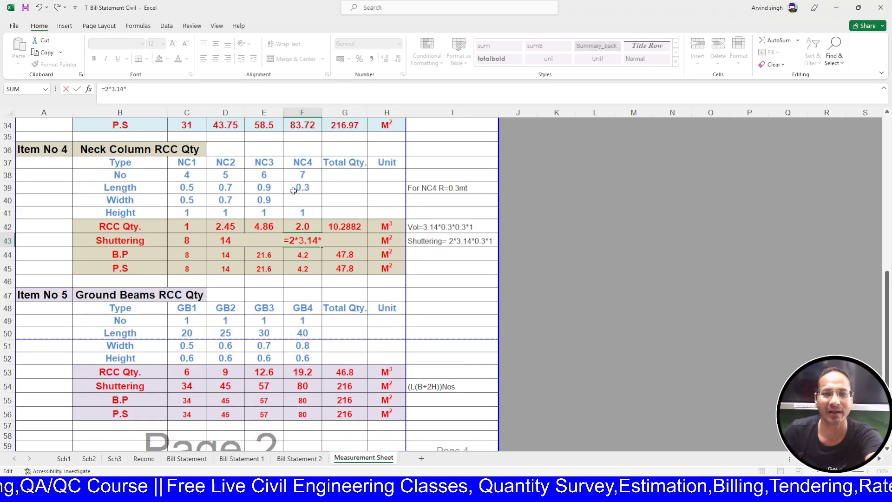
click(316, 189)
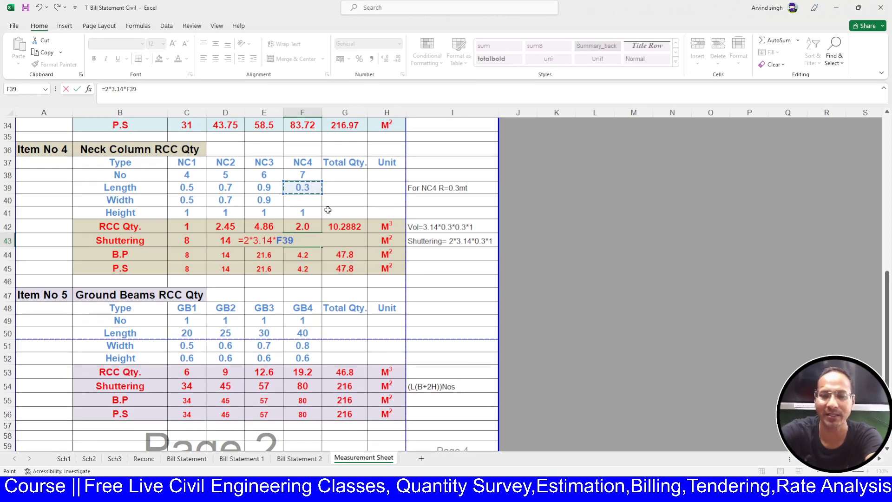
text(*)
click(313, 213)
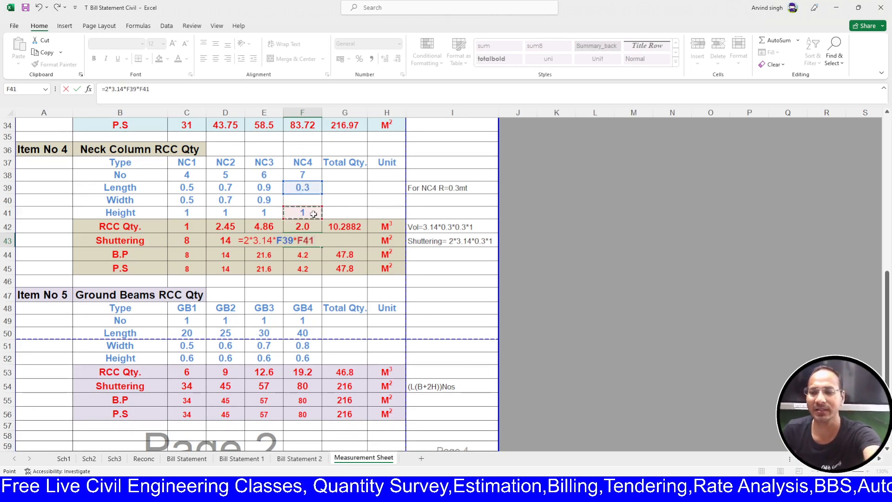
text(*)
click(302, 175)
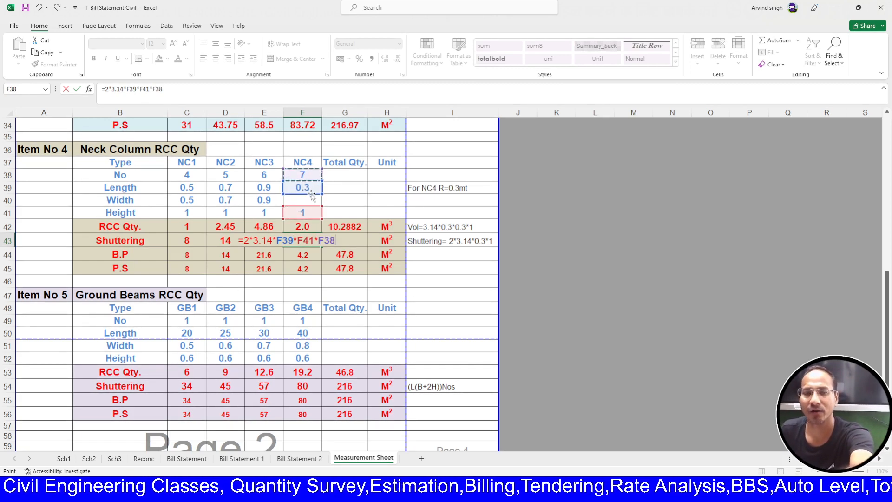
key(Return)
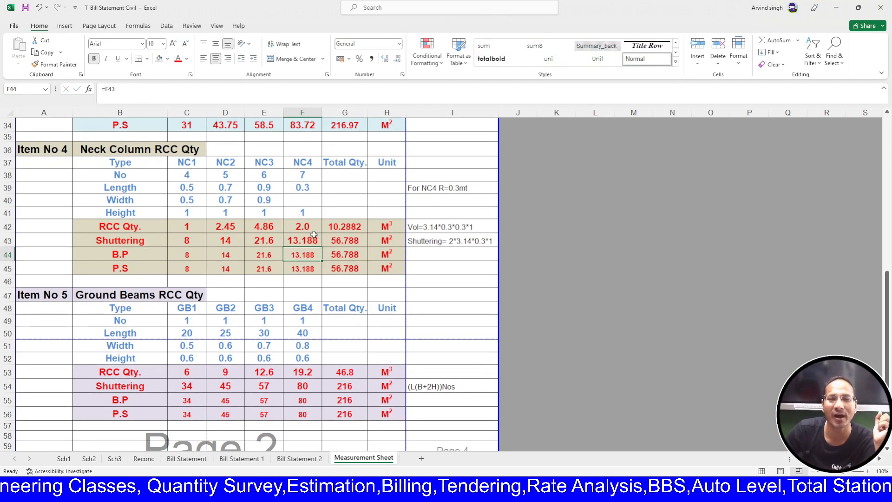
- Round F43:F45 to one decimal so NC4 shuttering, B.P and P.S show 13.2
click(397, 59)
click(397, 59)
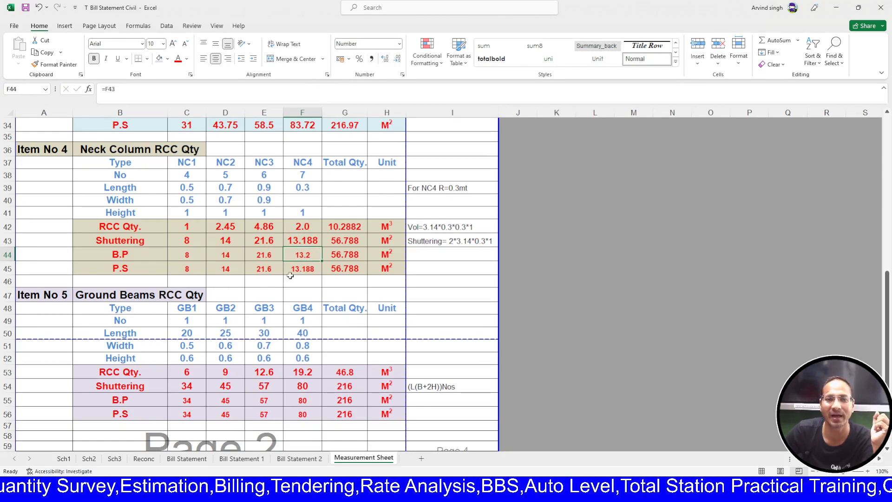
drag(302, 242, 302, 268)
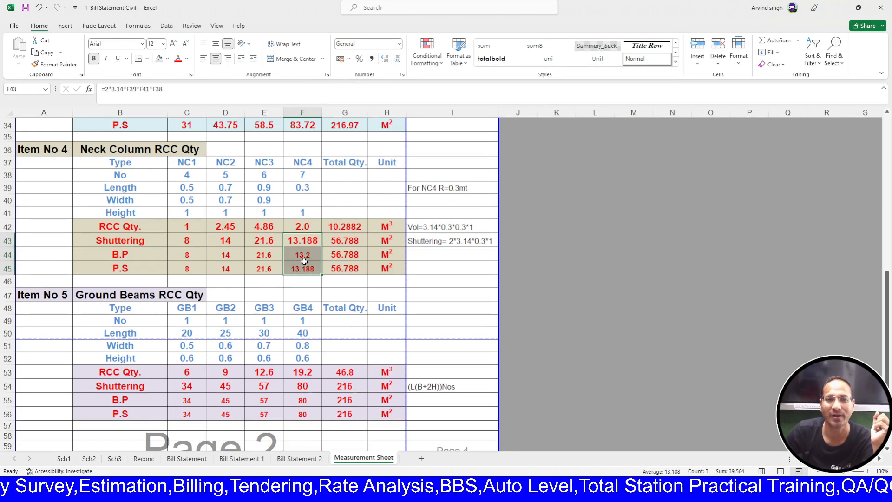
click(385, 59)
click(395, 60)
click(395, 63)
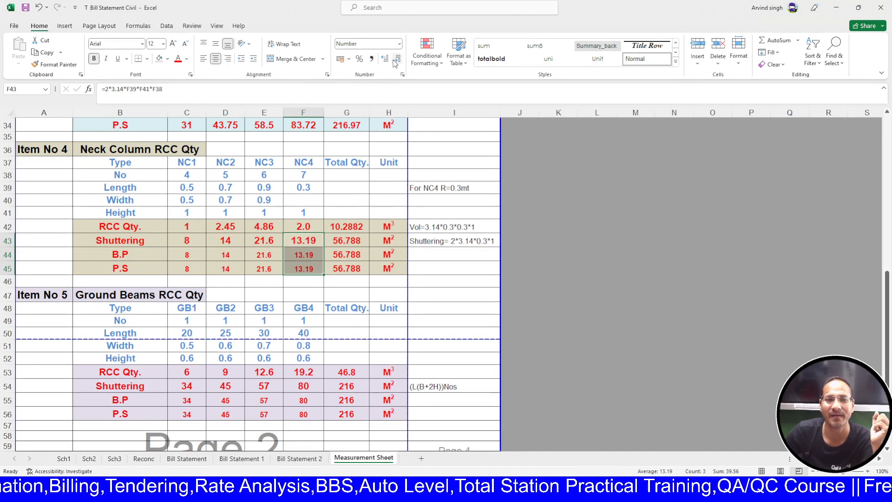
click(394, 62)
click(585, 356)
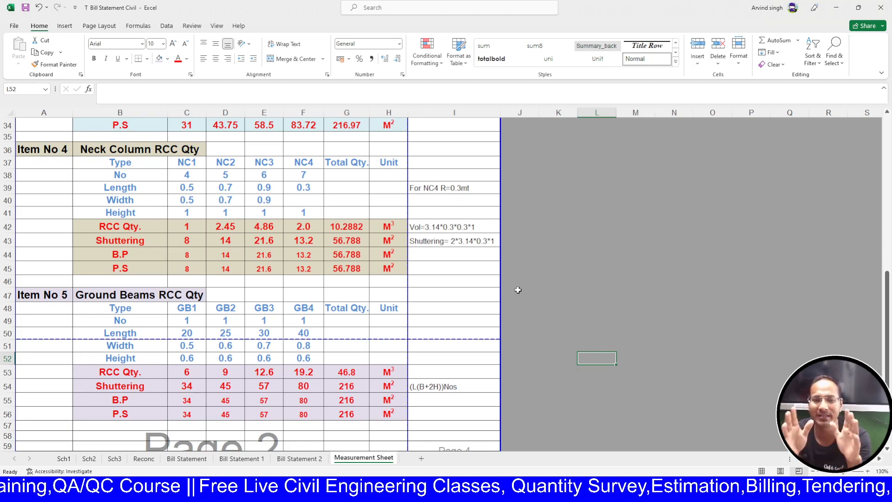
- Copy the Item No 5 ground beams block and paste it below at row 58
scroll(571, 353, down, 3)
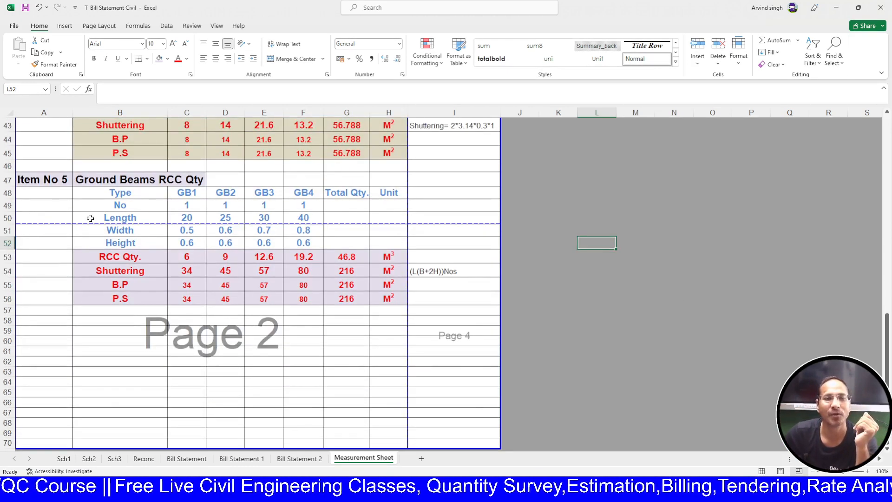
drag(33, 181, 439, 294)
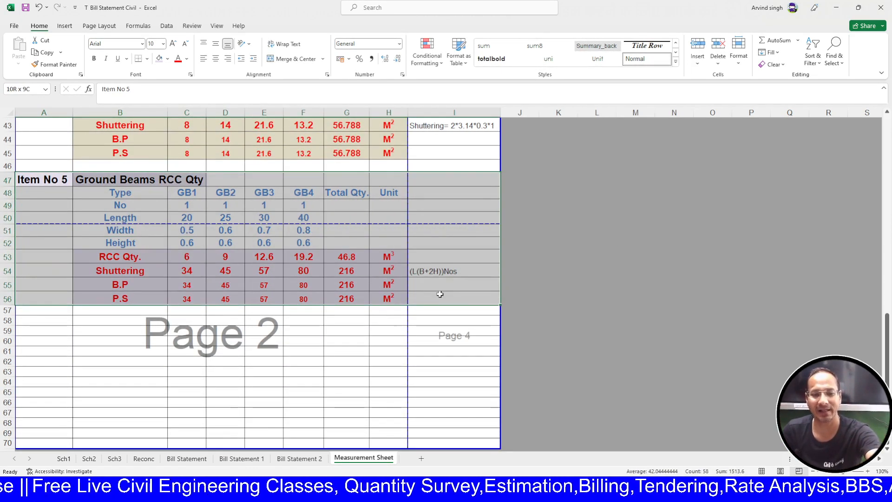
key(ctrl+c)
click(53, 327)
click(54, 321)
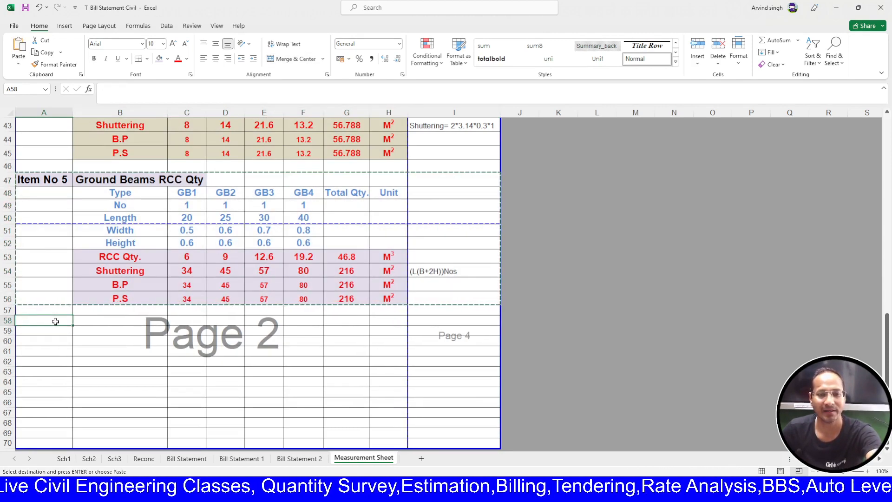
key(Return)
- Renumber the copied block as Item No 6 titled 'Grade Slab RCC Qty'
scroll(58, 283, down, 1)
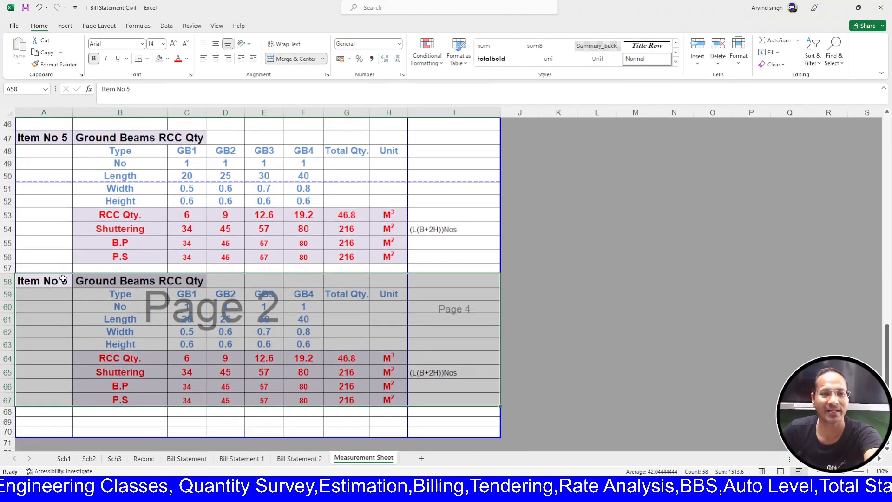
double_click(69, 281)
key(BackSpace)
text(6)
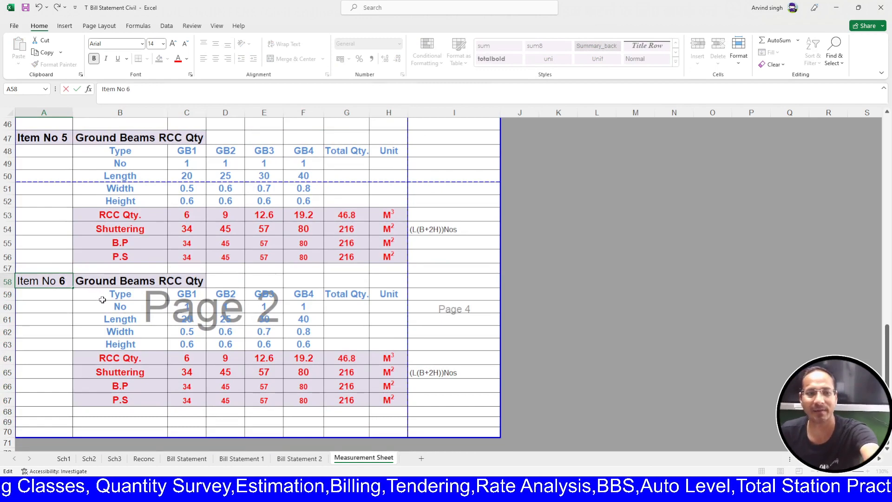
key(Tab)
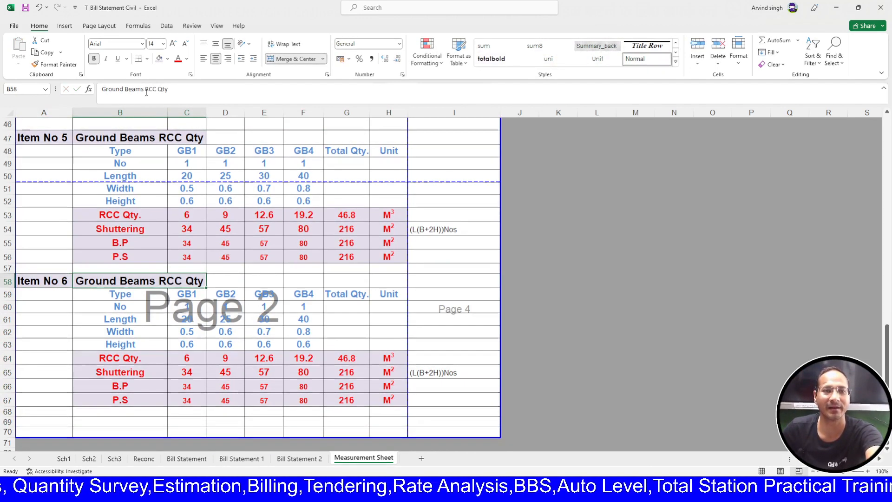
drag(144, 89, 85, 79)
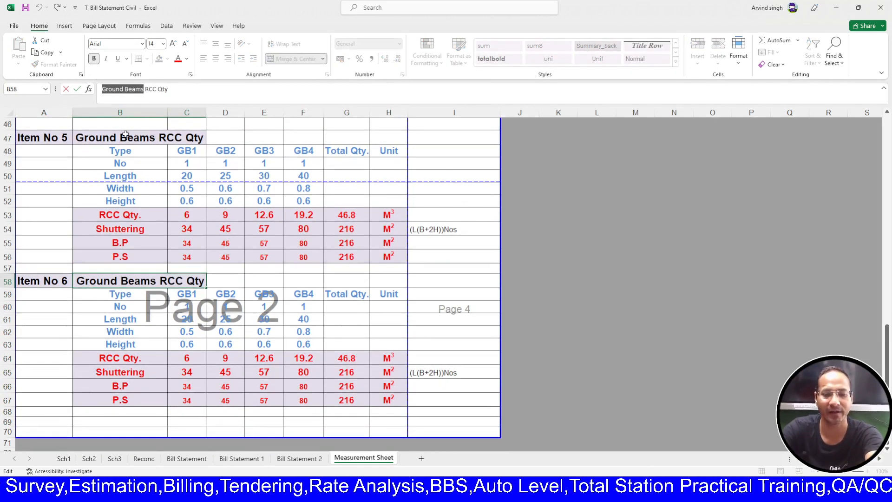
text(Grade)
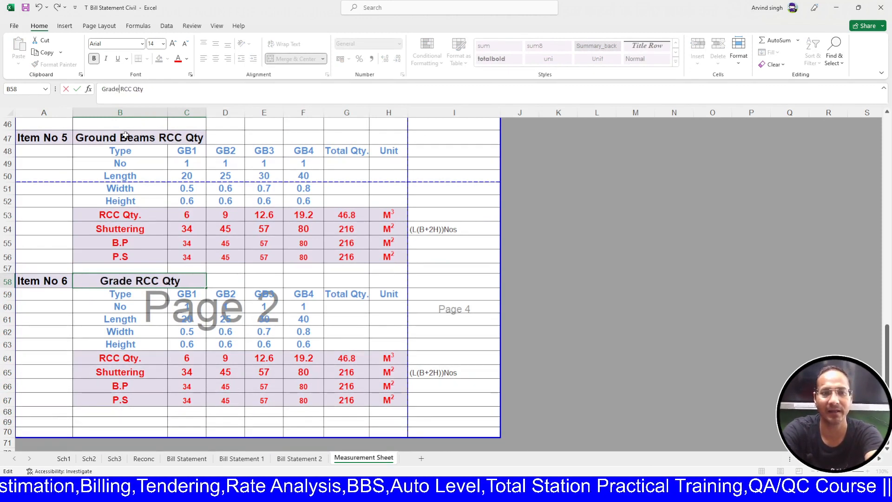
text( Slabe)
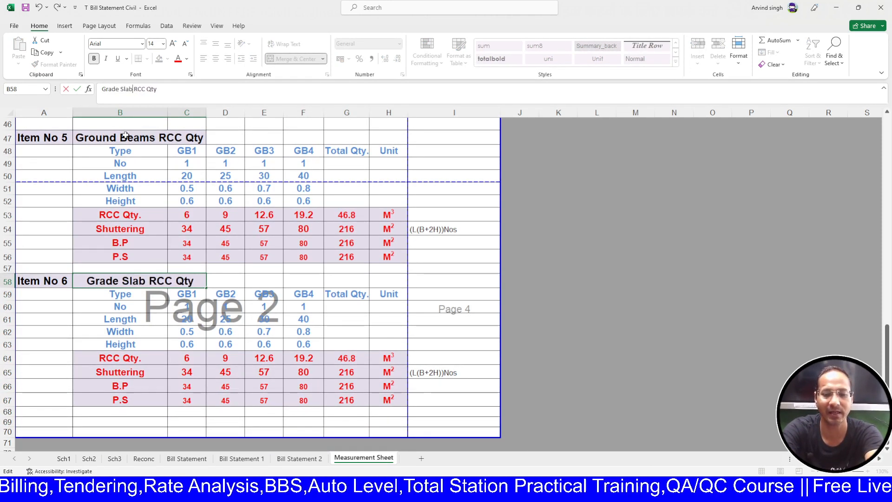
key(BackSpace)
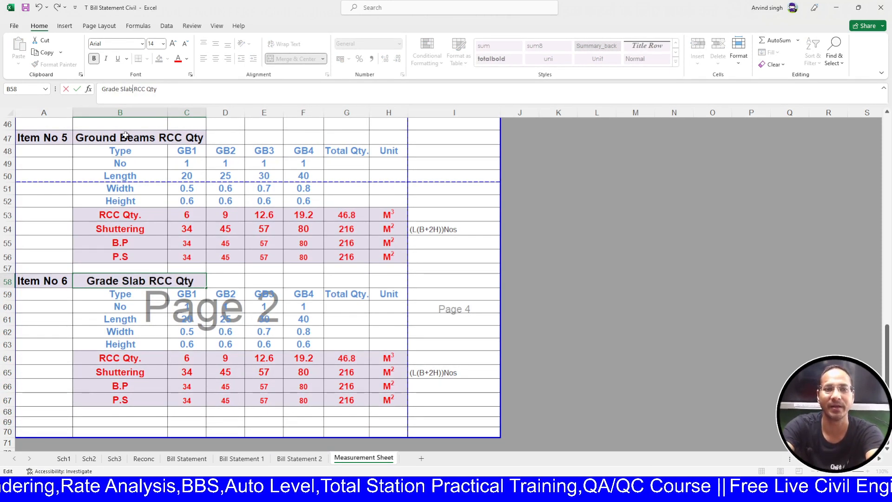
key(Return)
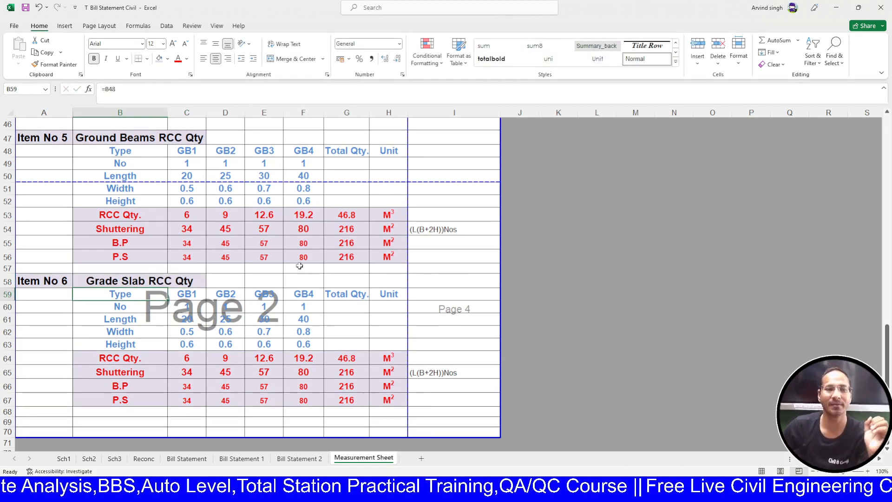
- Give the height and result rows a light grey fill and delete the shuttering note
drag(51, 284, 188, 282)
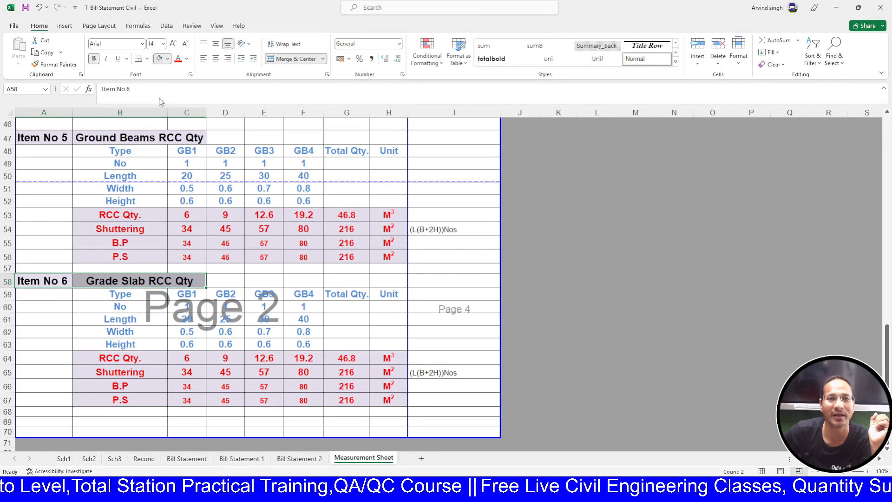
drag(106, 346, 389, 397)
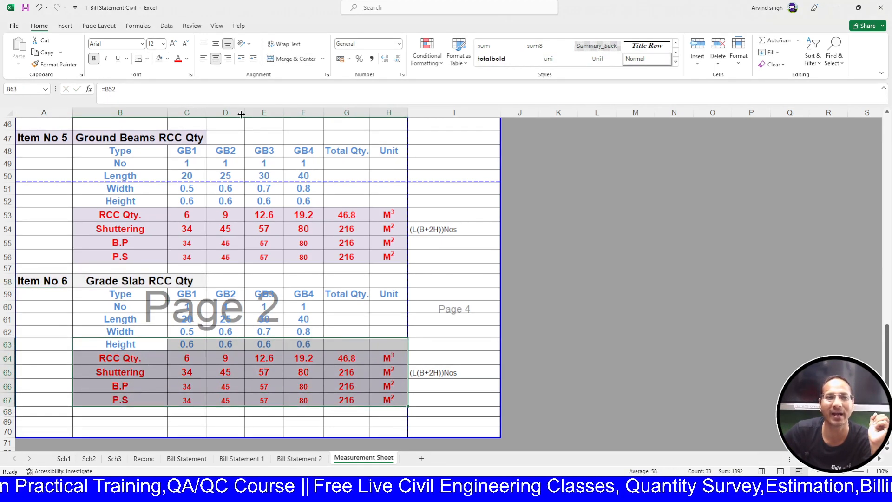
click(160, 59)
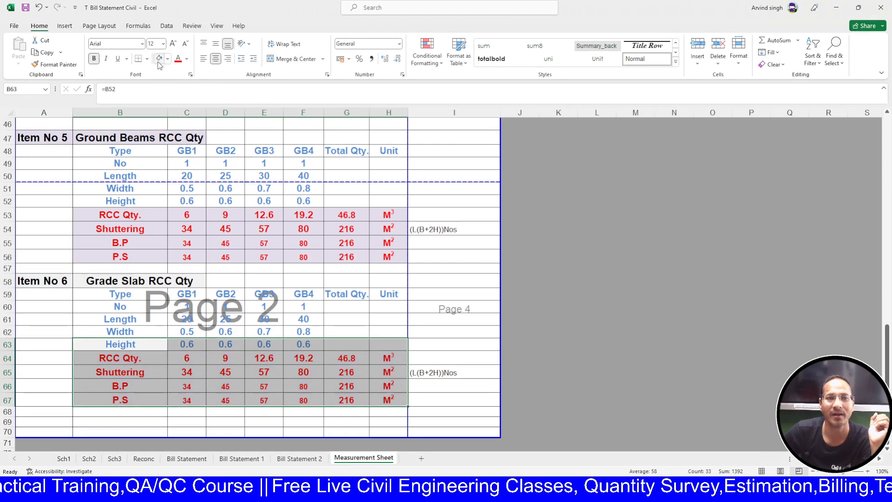
click(439, 371)
key(Delete)
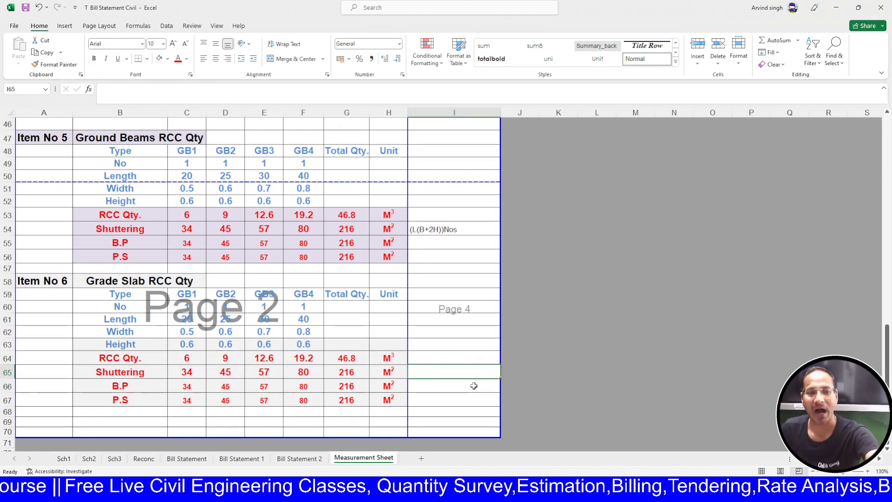
- Type 'S1S2' into the first type header C59
scroll(340, 347, down, 1)
click(200, 254)
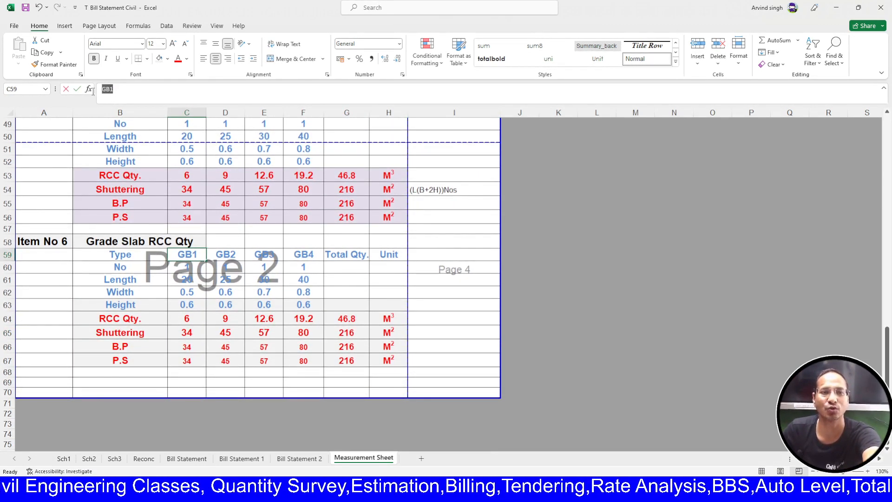
text(S)
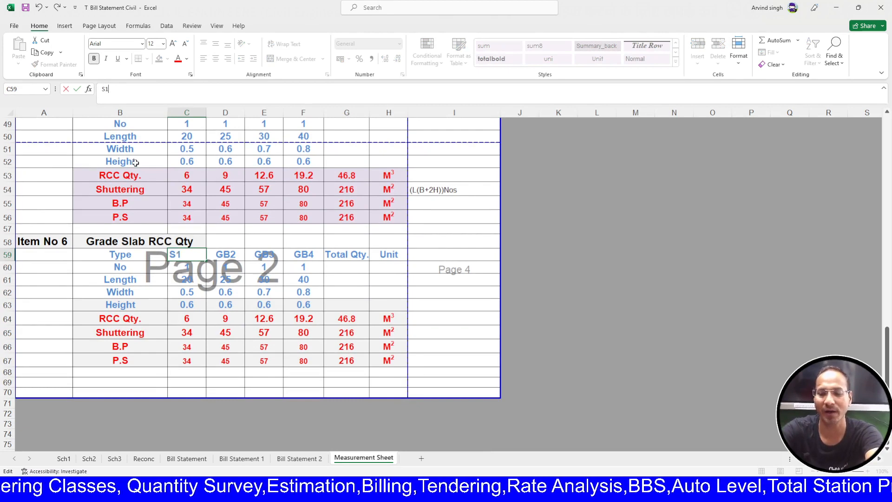
text(1S2)
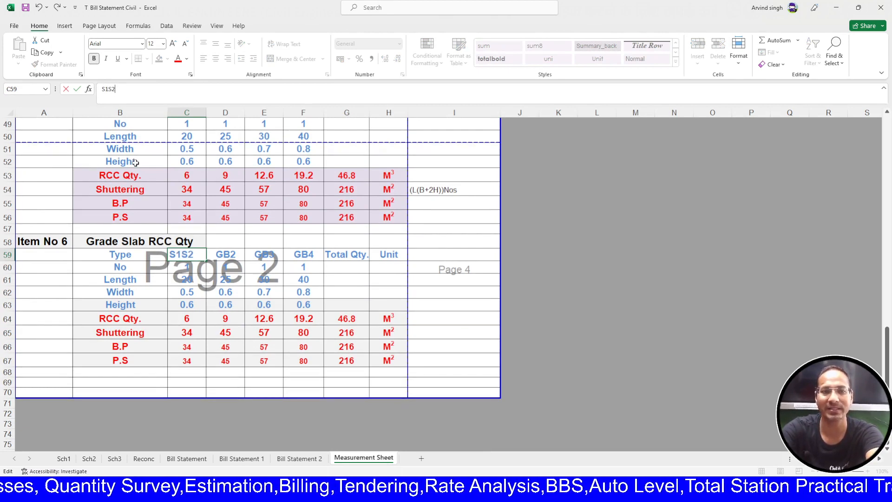
key(Return)
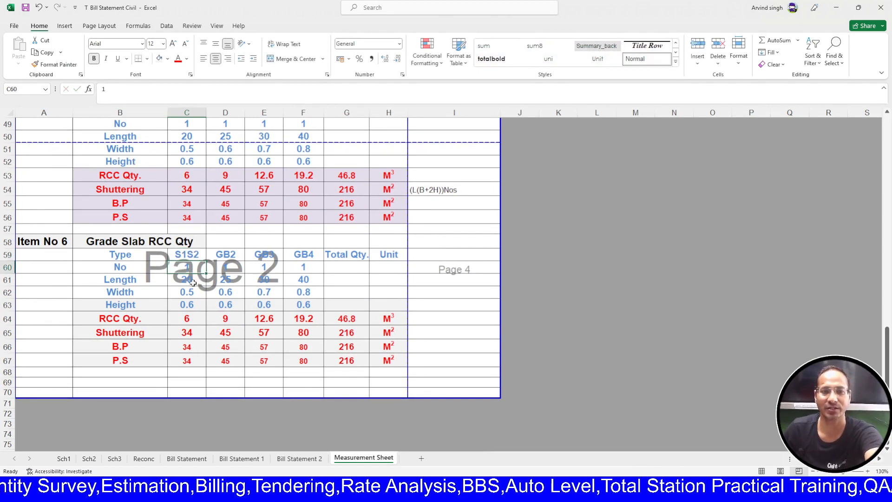
- Relabel the first two headers S1 and S2, then fill the series across to S3 and S4
key(Up)
drag(132, 89, 62, 83)
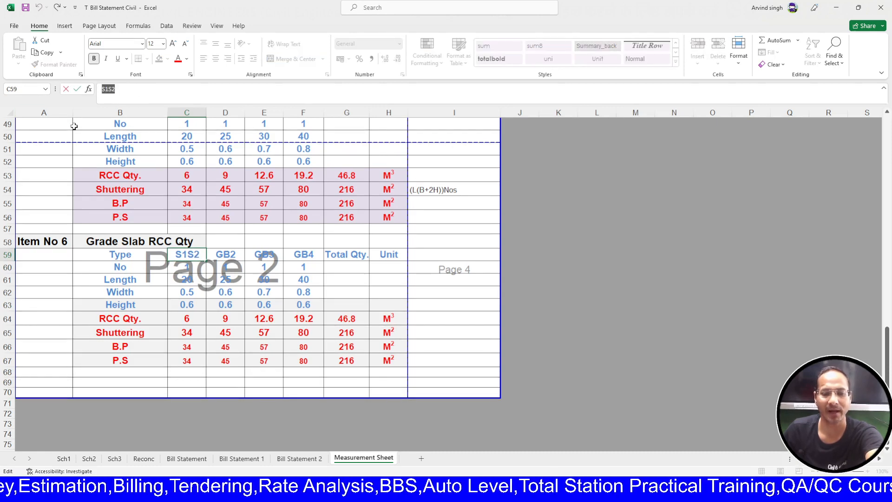
text(S)
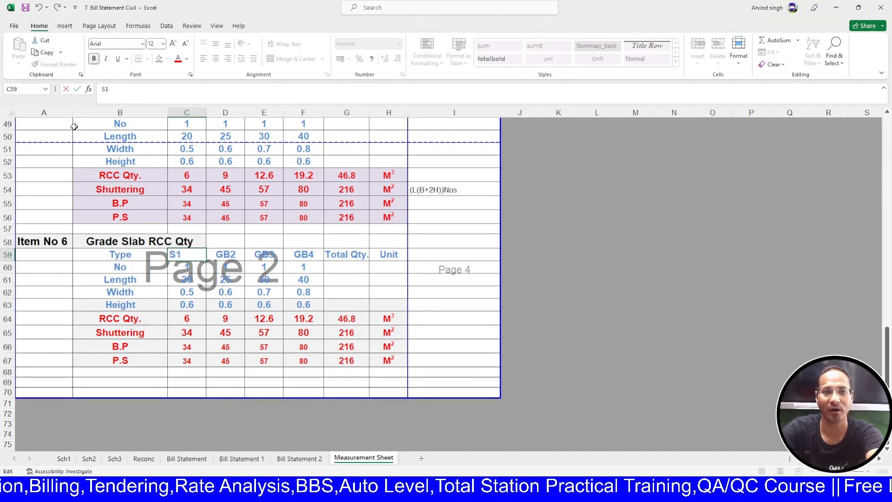
key(Return)
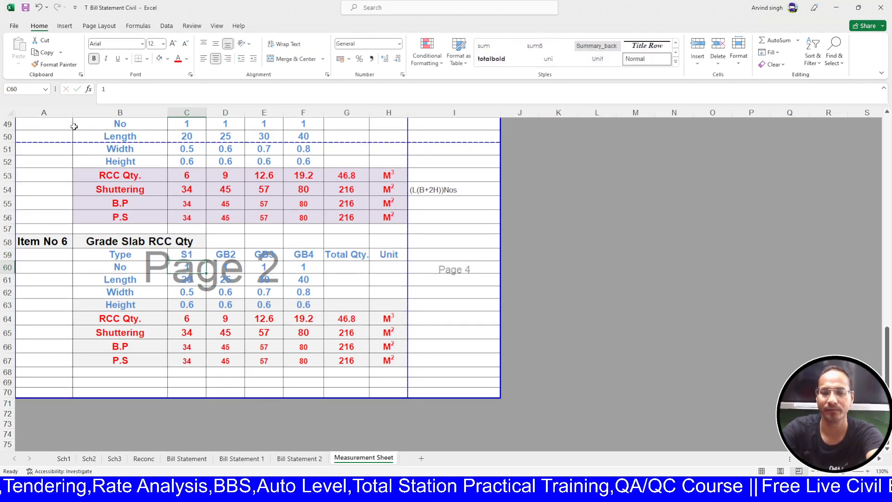
key(Up)
key(Right)
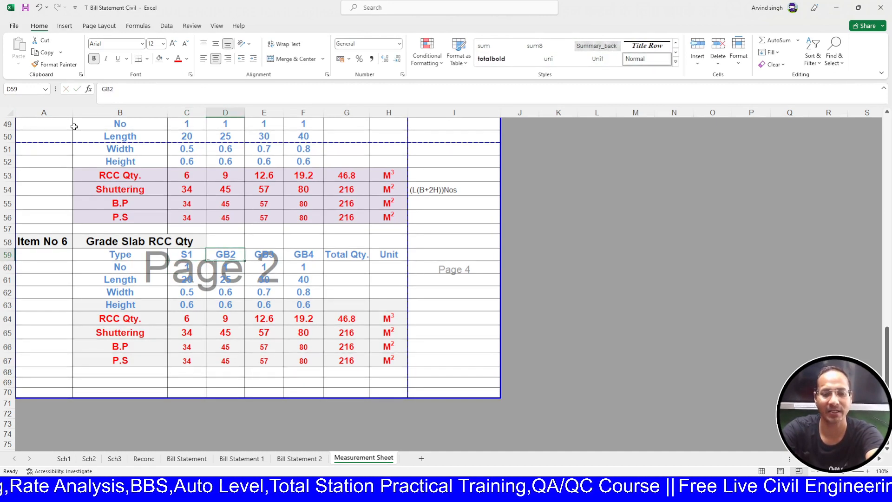
text(S2)
key(Return)
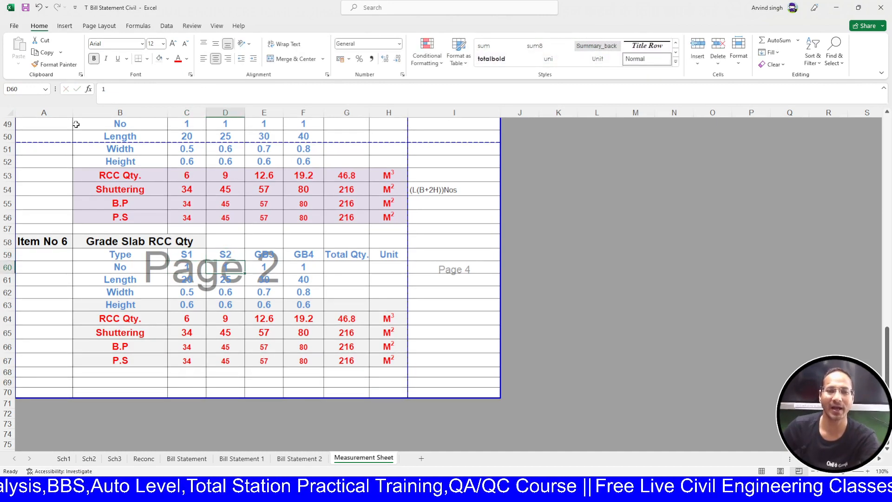
drag(183, 256, 226, 255)
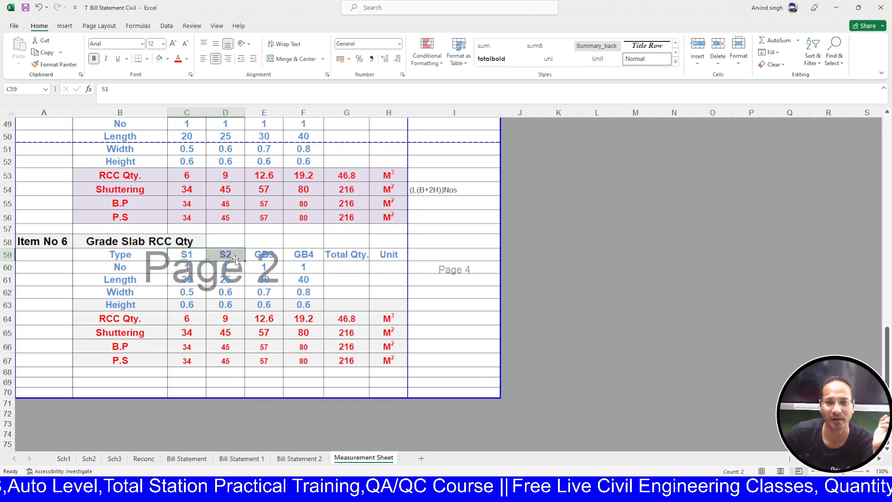
drag(286, 262, 320, 261)
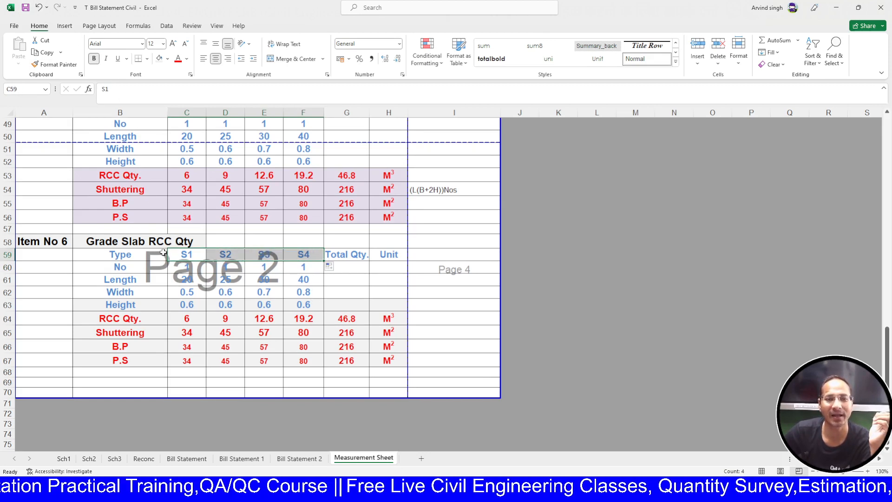
click(193, 269)
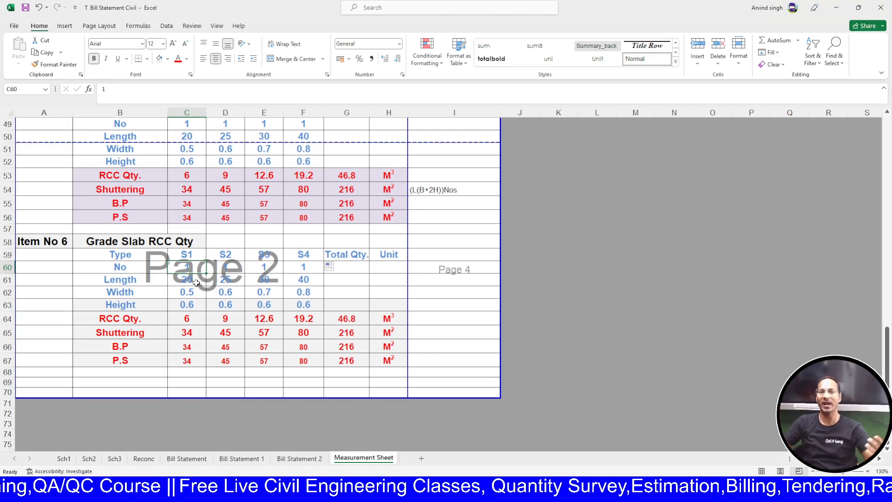
- Enter S1's length 8 and width 5, then S2's length 9 and a further 5
click(197, 283)
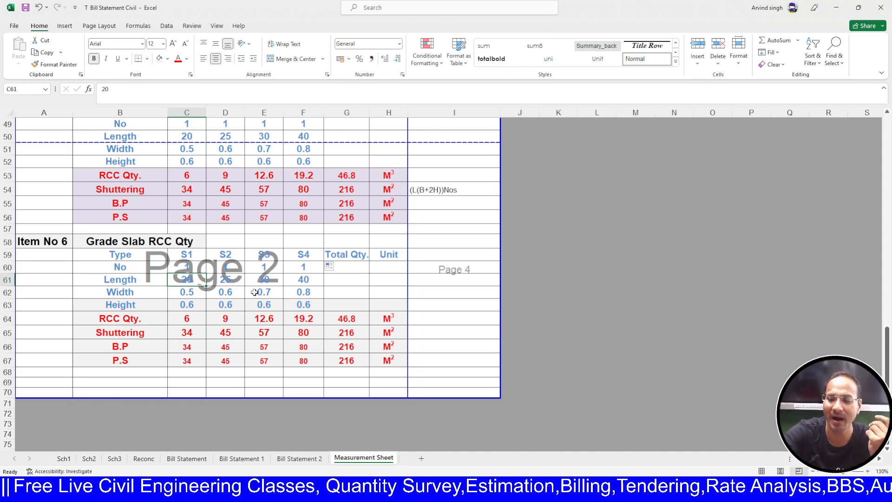
text(8)
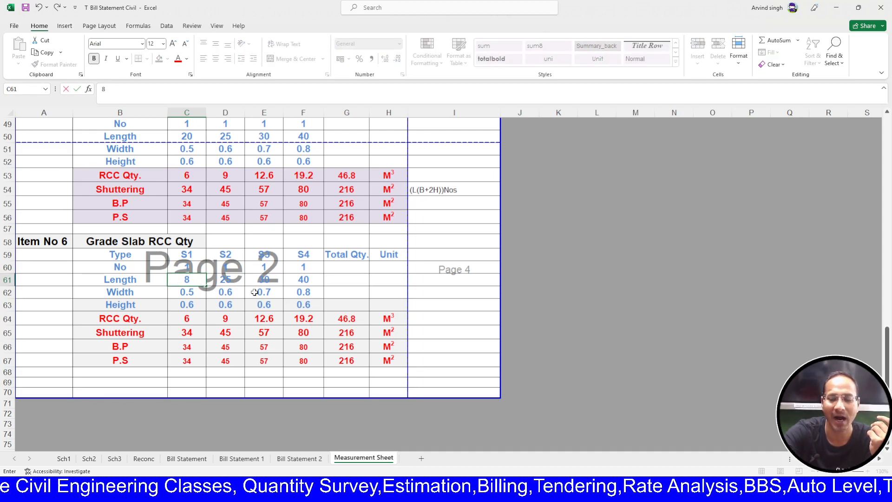
key(Return)
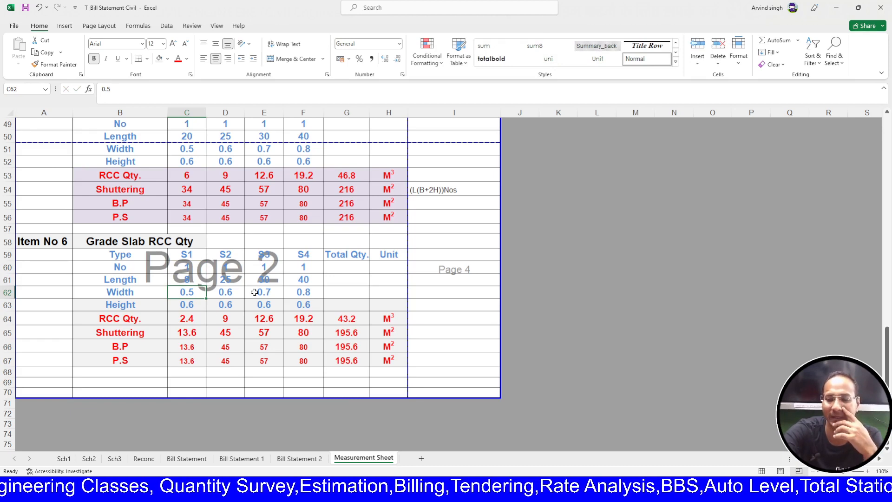
text(5)
key(Tab)
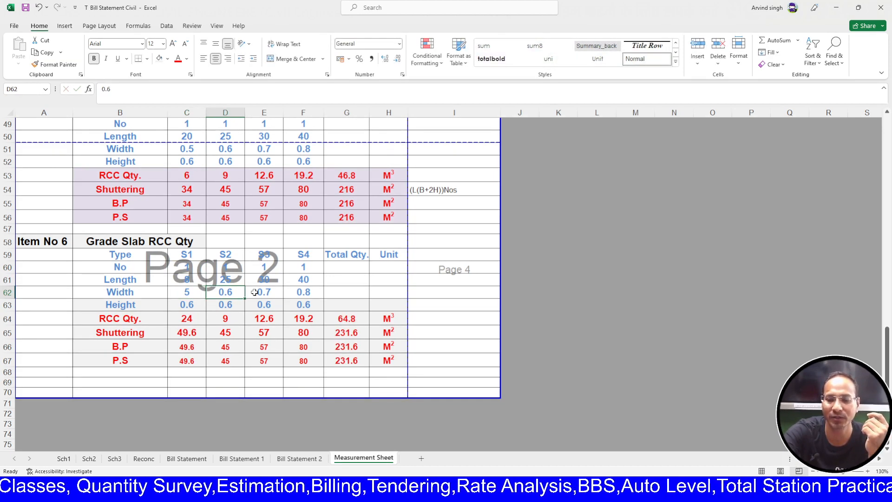
key(Up)
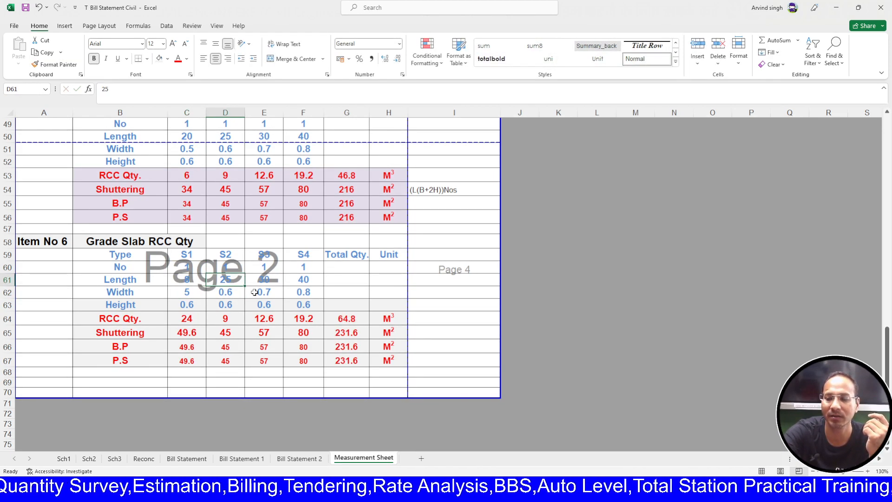
text(9)
key(Tab)
text(5)
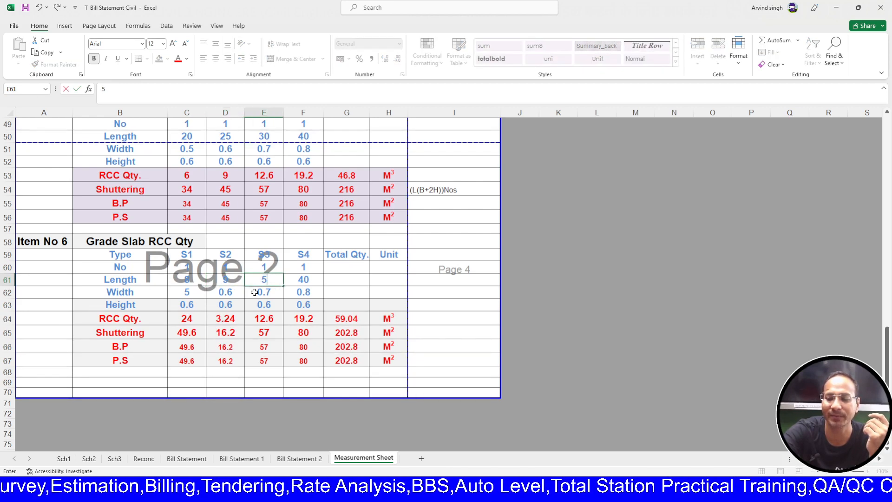
key(Tab)
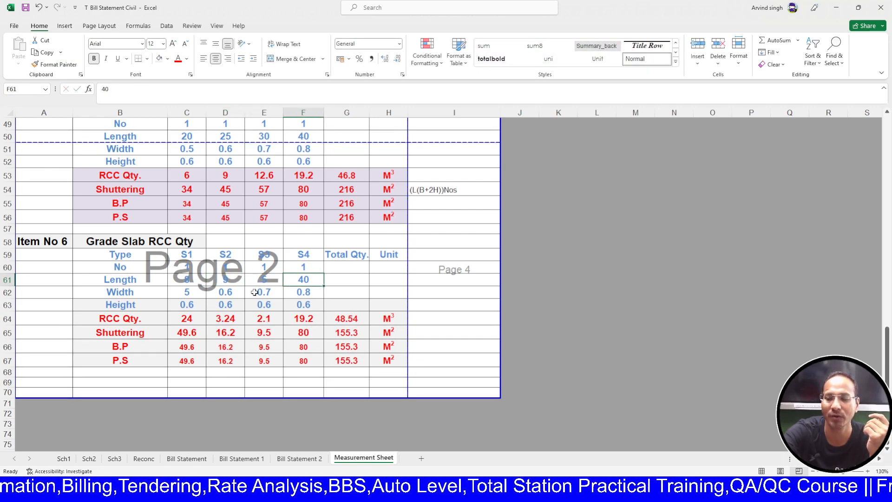
- Set S3's number to 7 and slab S4's length to 8 and width to 5
click(253, 268)
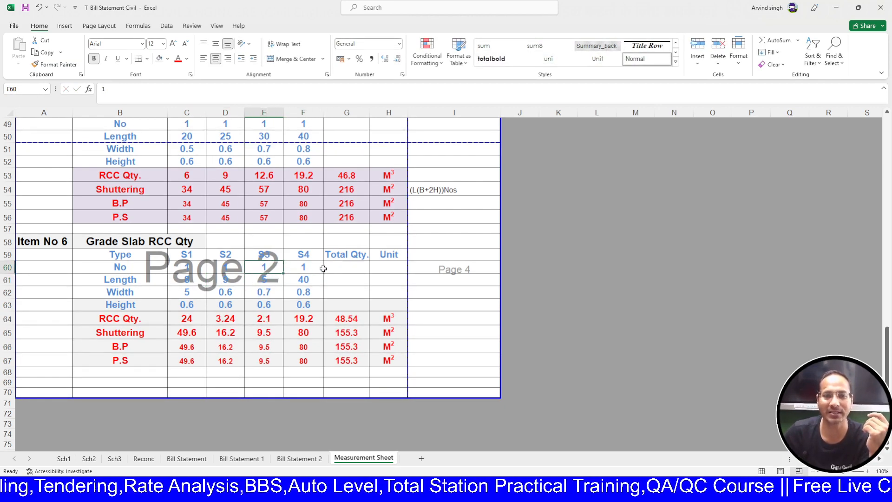
text(7)
key(Return)
key(Return)
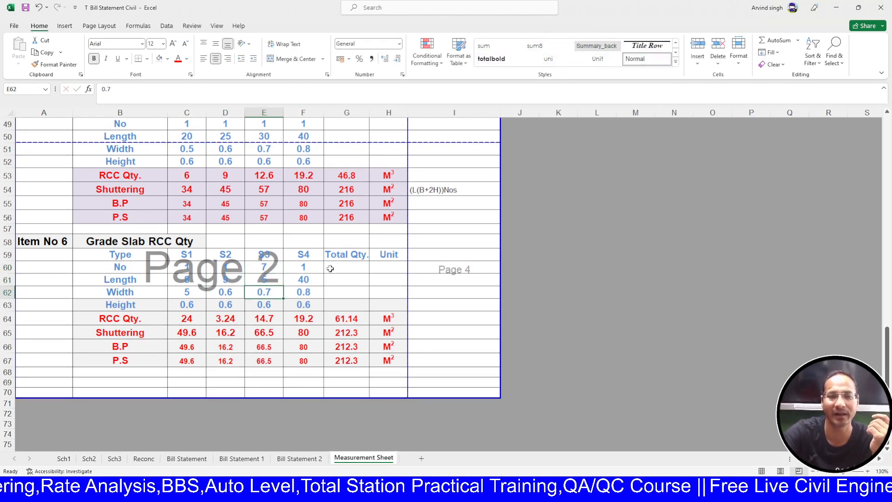
key(Up)
key(Tab)
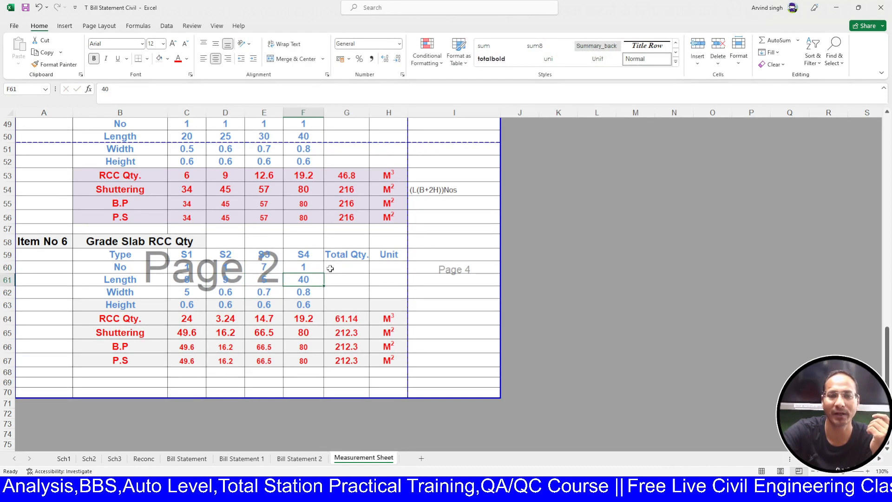
text(8)
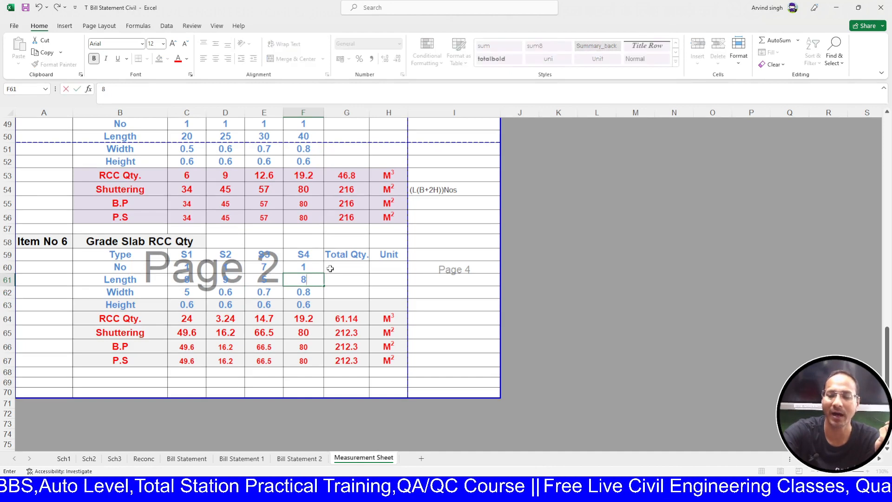
key(Return)
text(5)
key(Return)
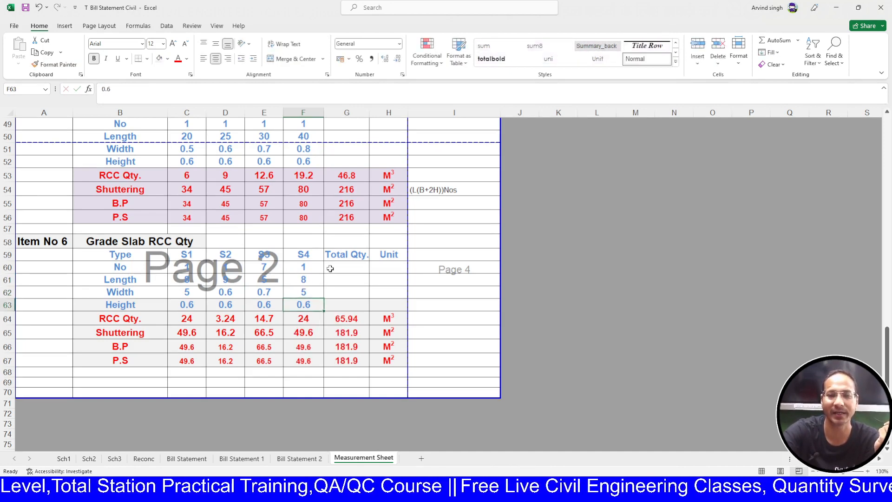
- Change the S2 and S3 widths to 5
click(181, 295)
click(218, 293)
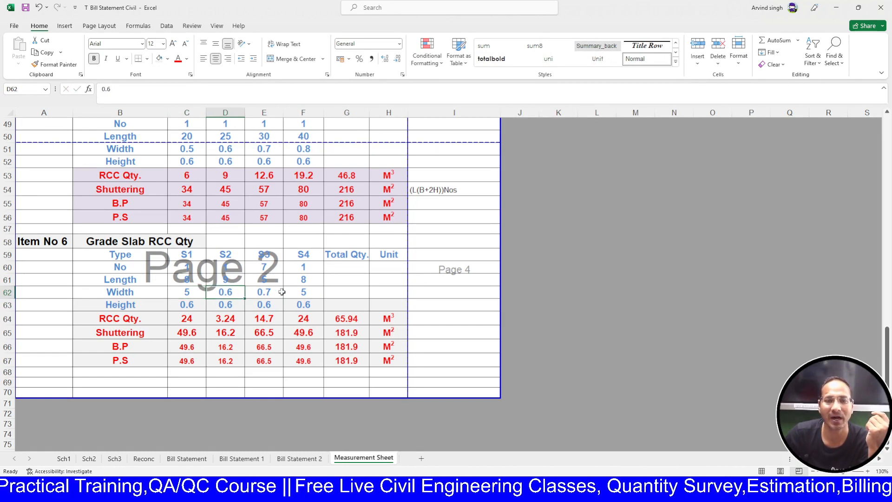
click(234, 279)
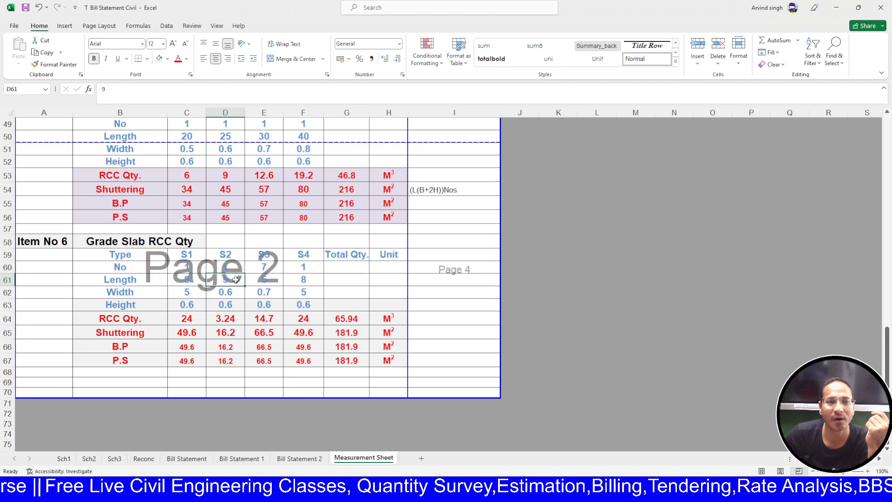
click(225, 291)
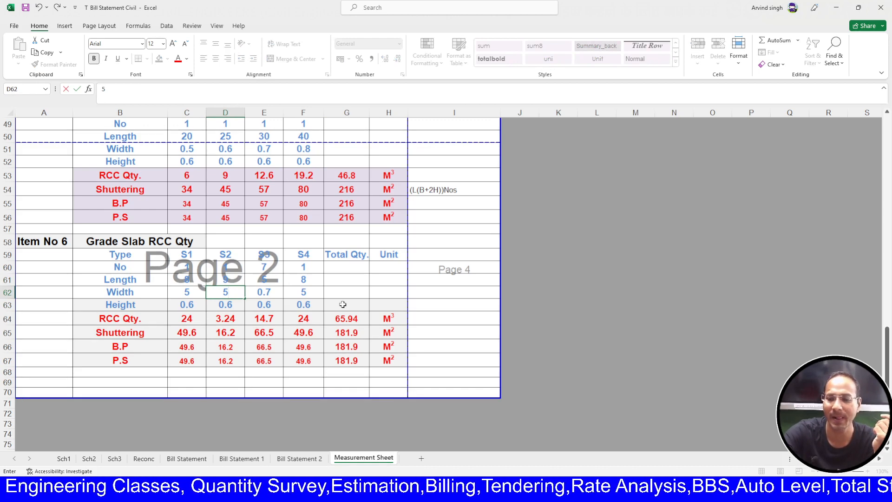
text(5)
key(Right)
text(5)
key(Down)
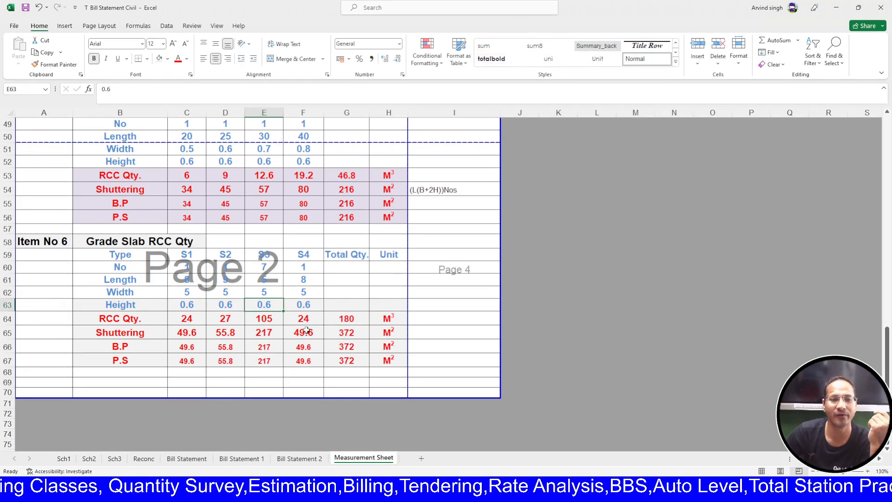
click(190, 305)
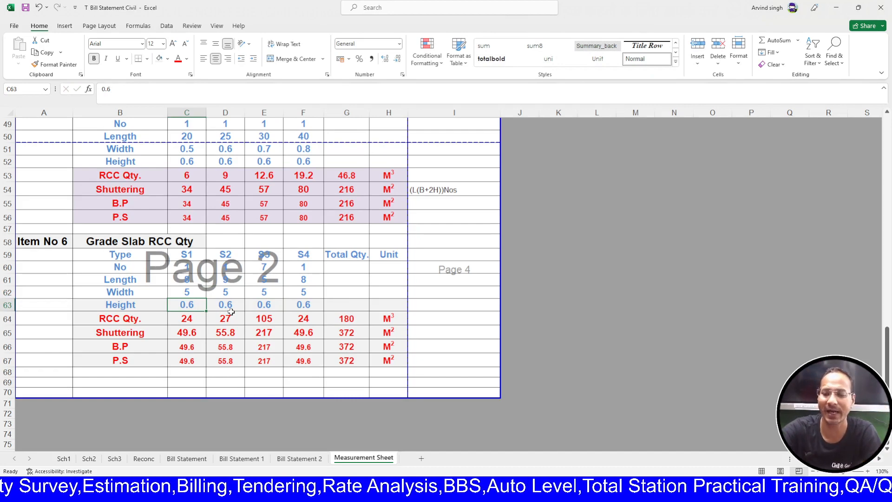
- Set the thickness of slabs S1–S4 to 0.15
text(0.15)
key(Right)
text(.)
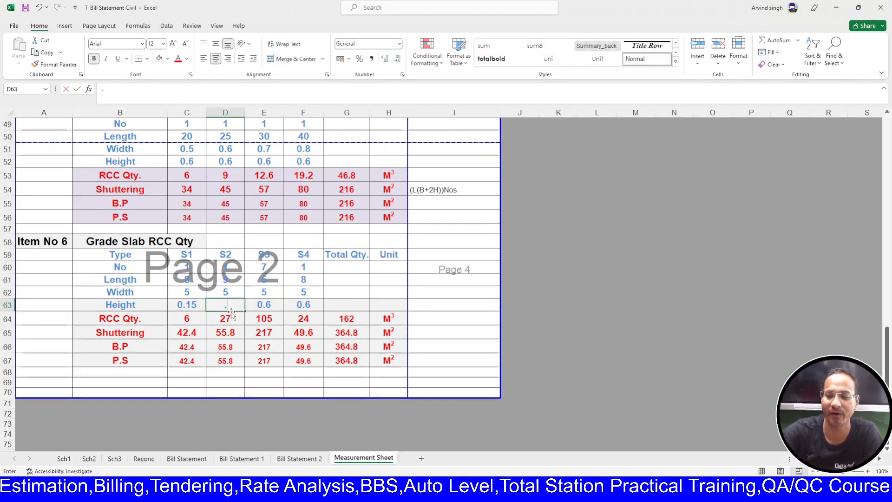
text(15)
key(Right)
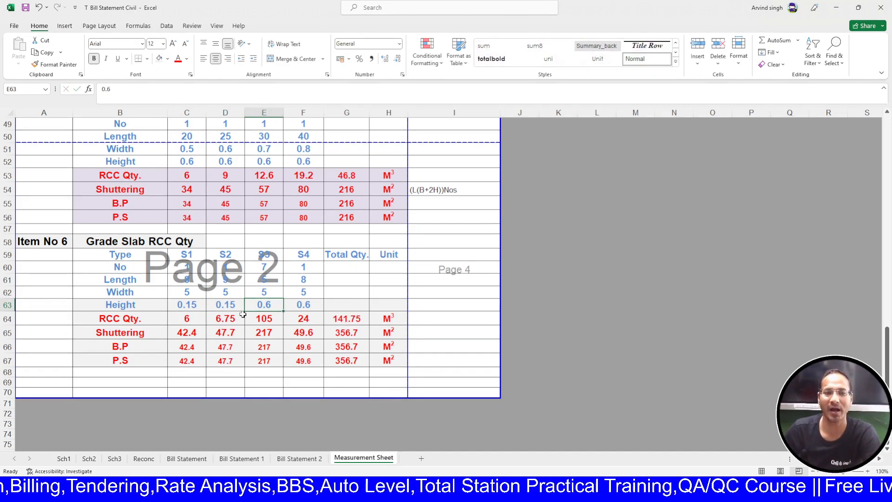
click(234, 306)
drag(244, 311, 319, 294)
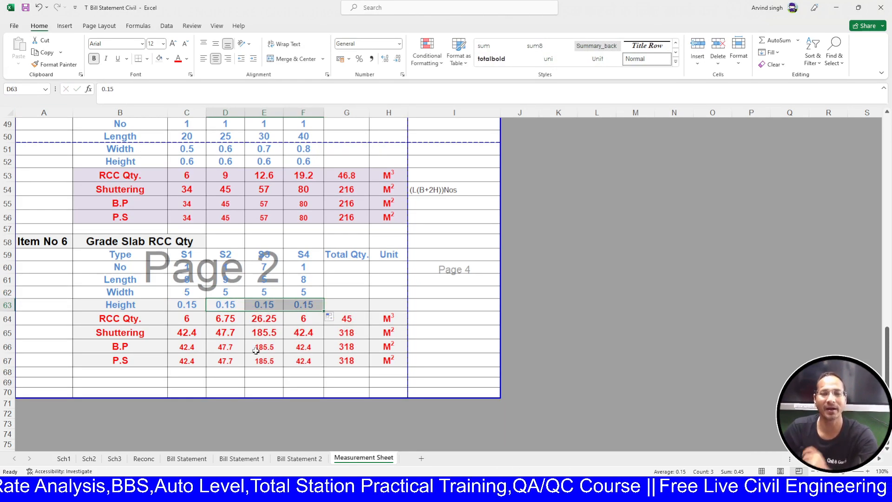
- Review the S1 and S4 RCC quantity formulas after the thickness change
click(188, 316)
double_click(189, 315)
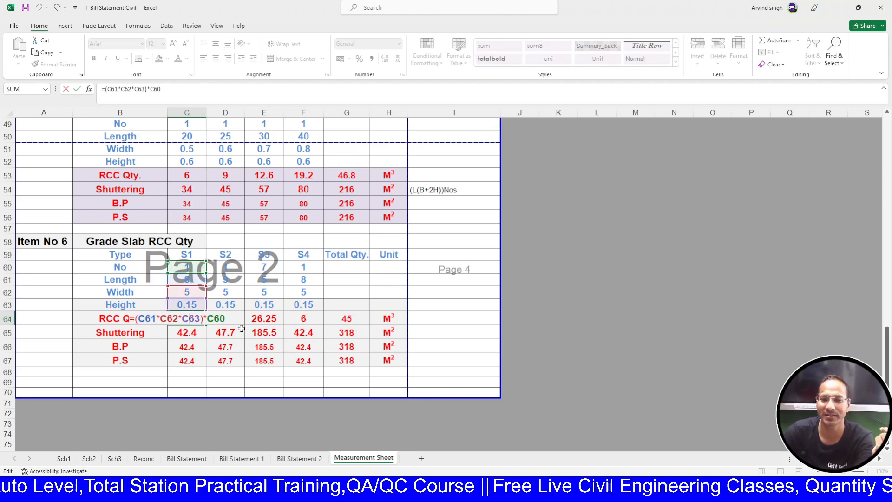
key(Return)
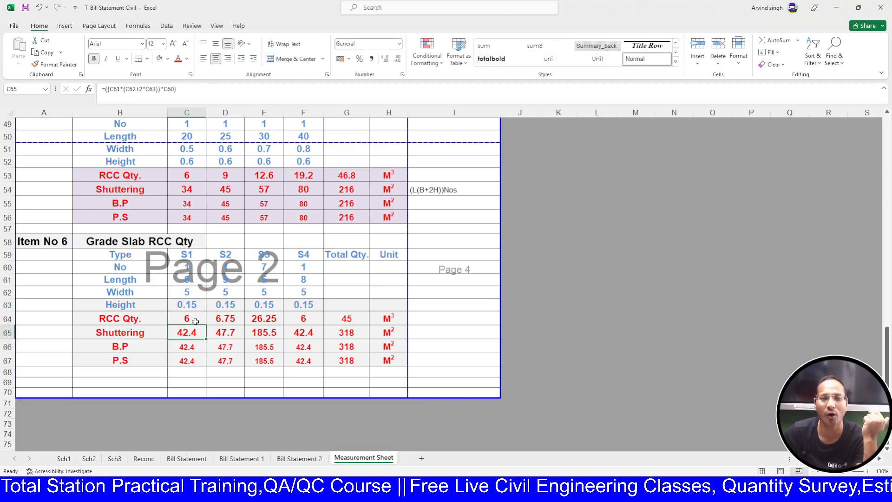
drag(195, 321, 307, 331)
click(304, 318)
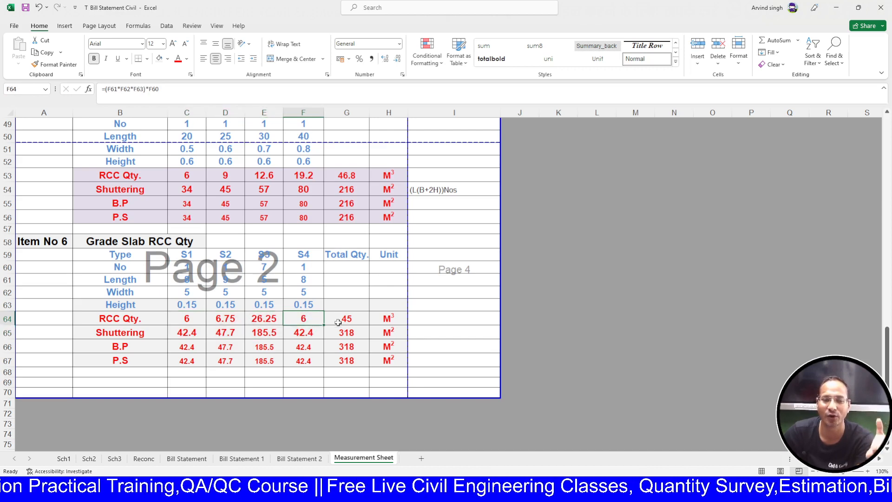
click(187, 331)
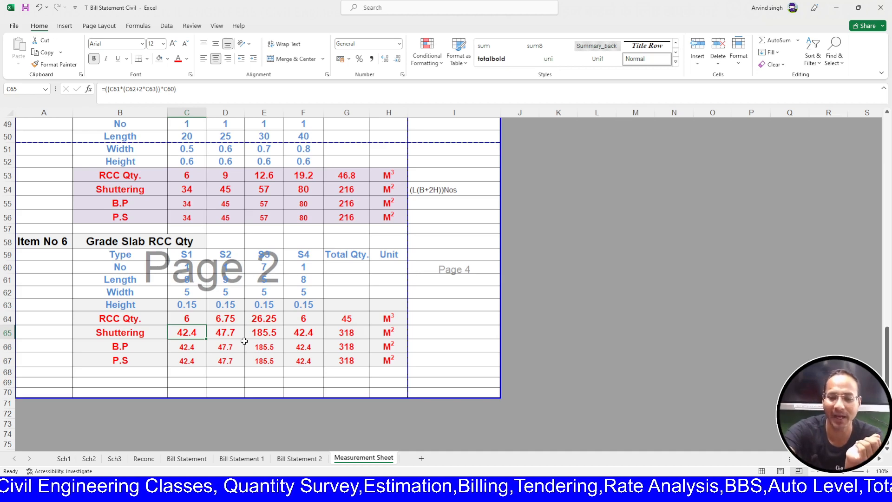
- Enter S1's shuttering in C65 as length times width, =(C61*C62)
text(=)
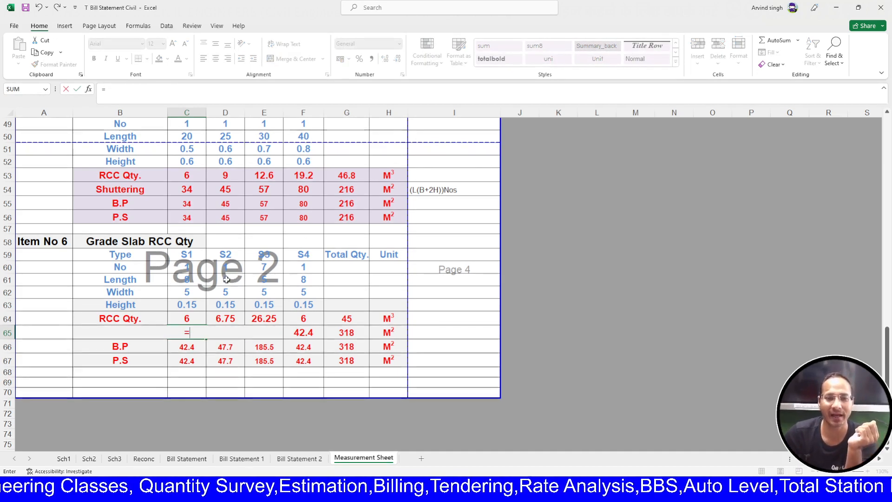
click(191, 279)
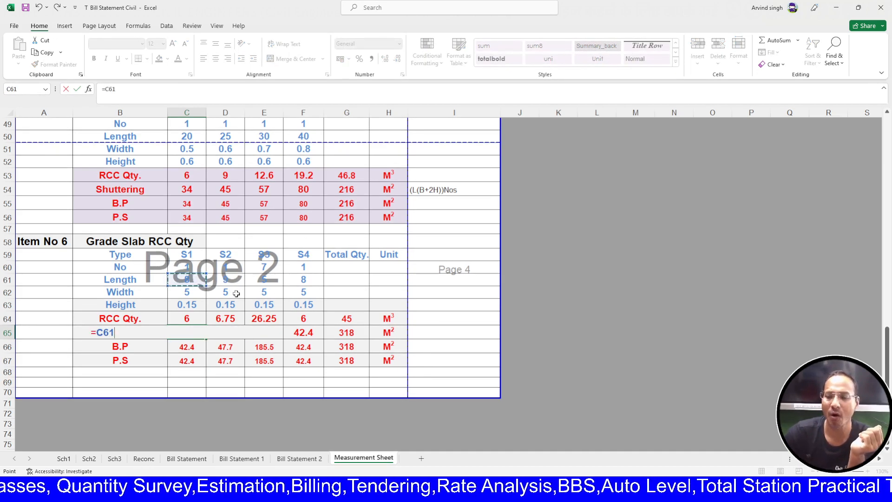
key(BackSpace)
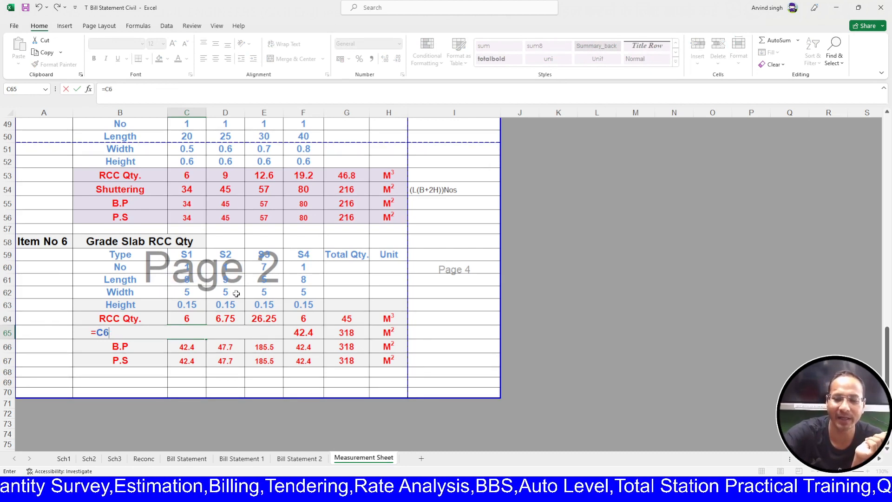
key(BackSpace)
key(BackSpace)
key(BackSpace)
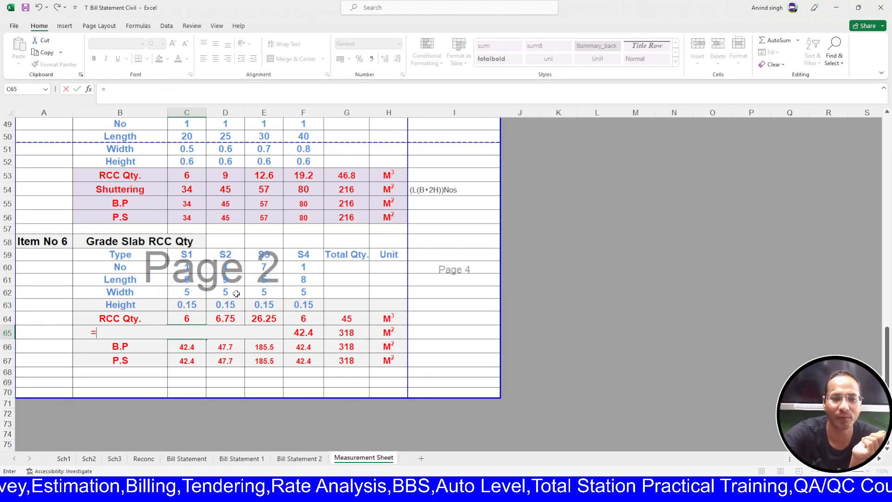
text(()
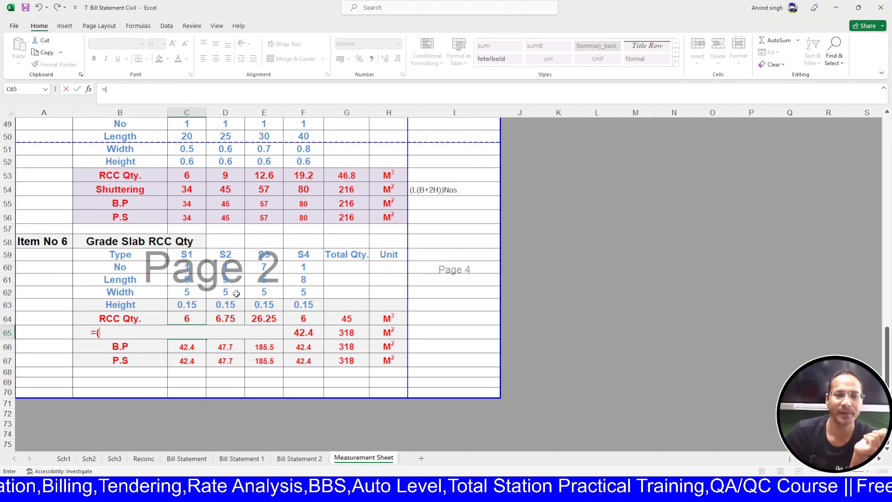
click(192, 280)
text(*)
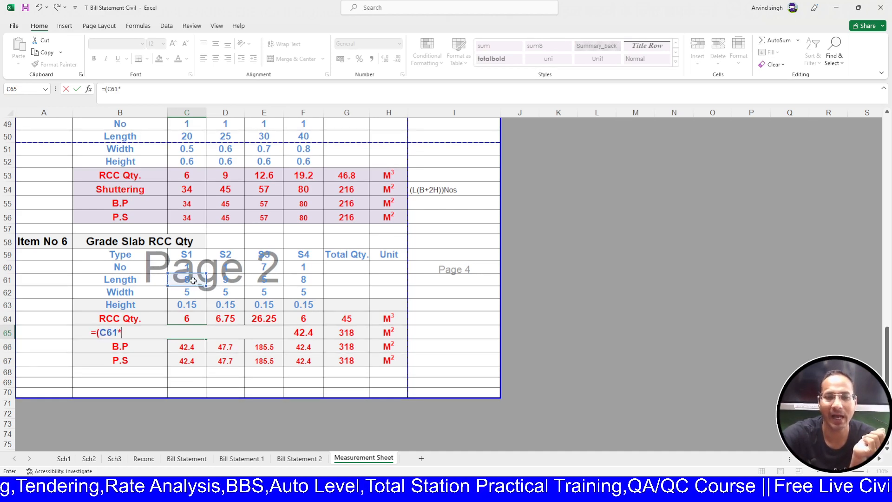
click(184, 293)
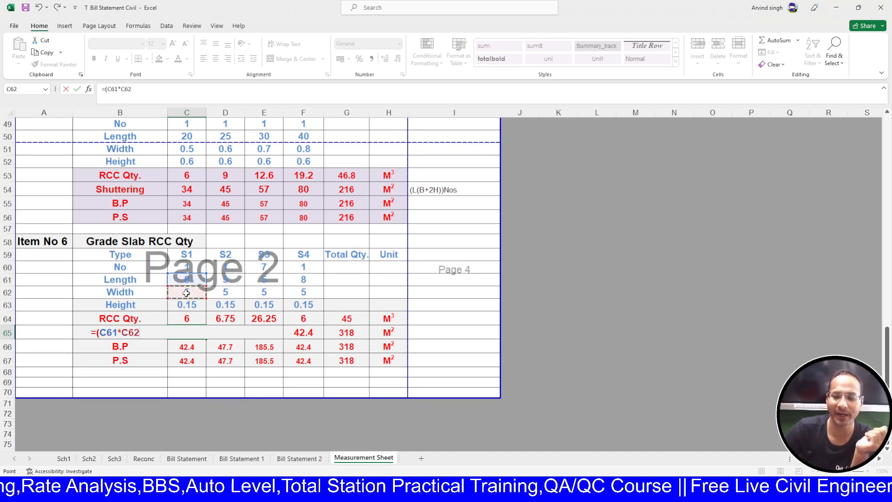
text())
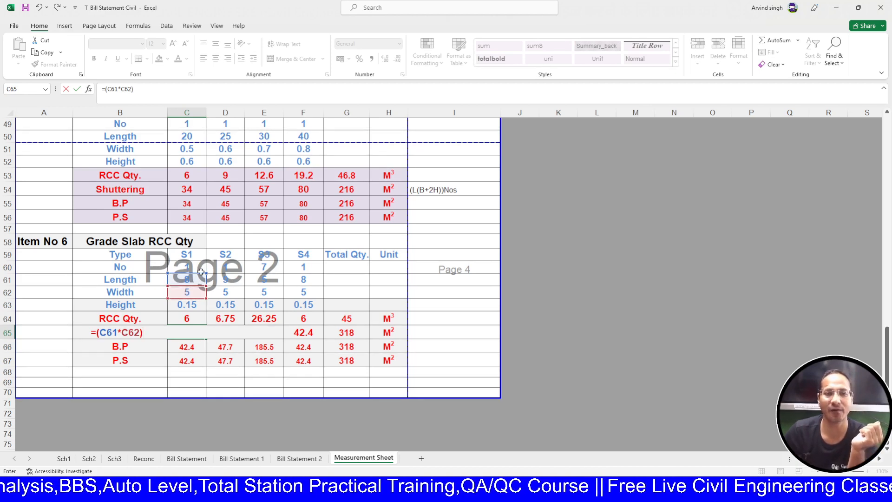
click(199, 265)
key(Down)
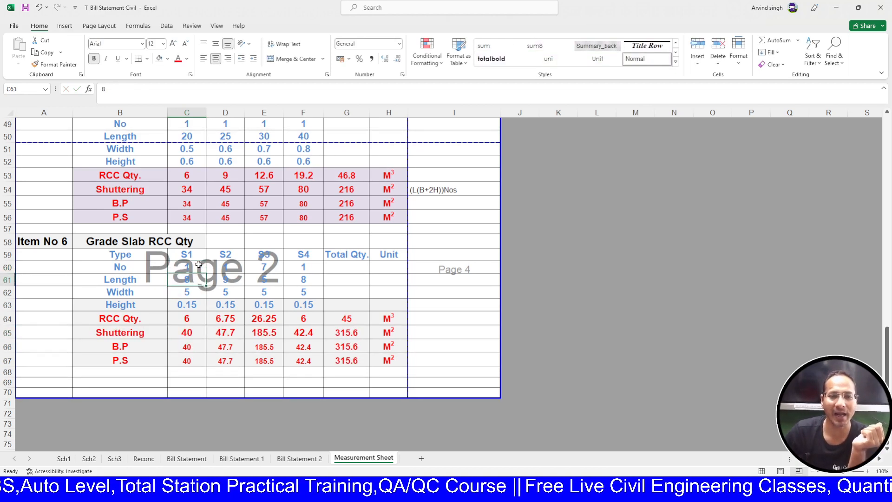
- Multiply by the slab count and fill to F65, giving 40, 45, 175 and 40 M²
double_click(182, 334)
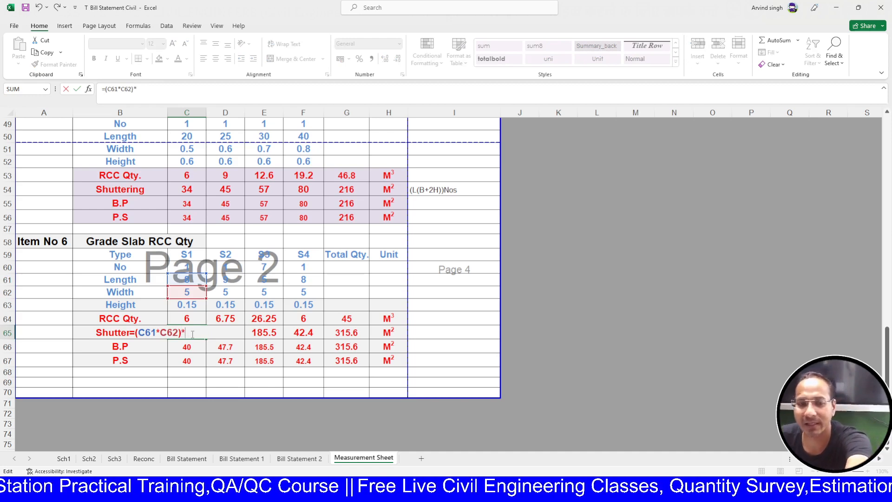
text(*)
key(Up)
key(Up)
key(Up)
key(Up)
key(Up)
key(Return)
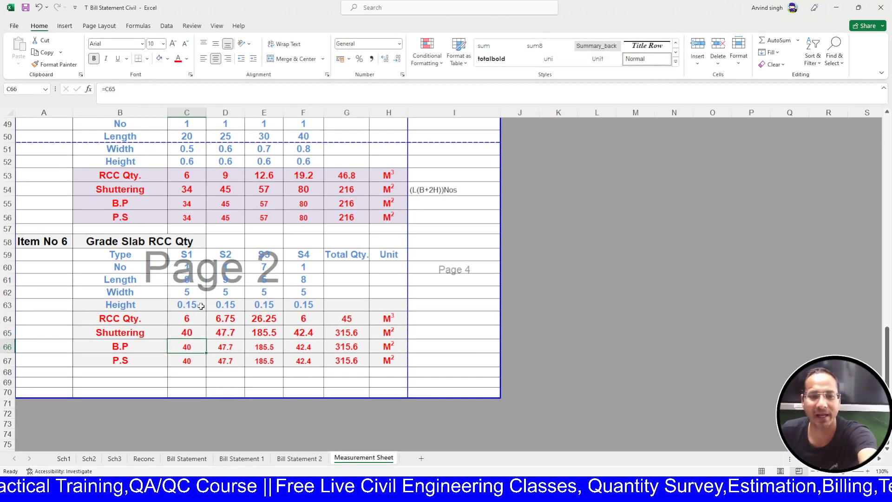
click(186, 333)
drag(205, 339, 317, 346)
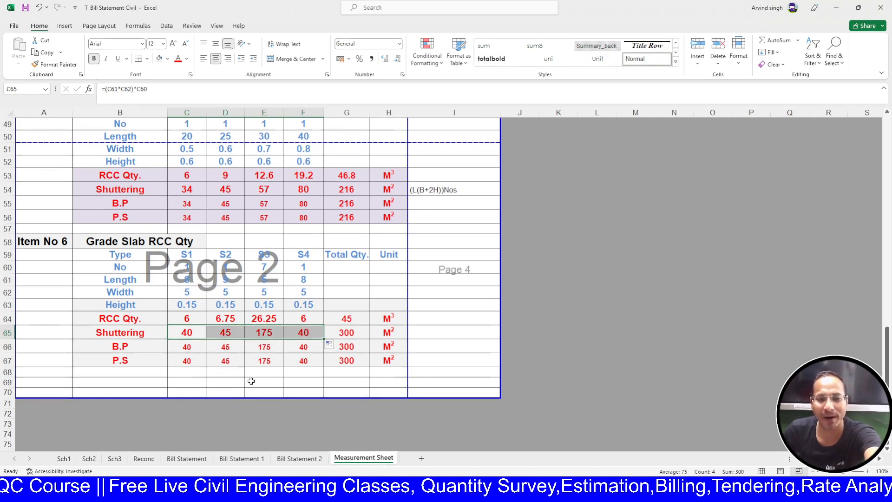
drag(258, 381, 259, 374)
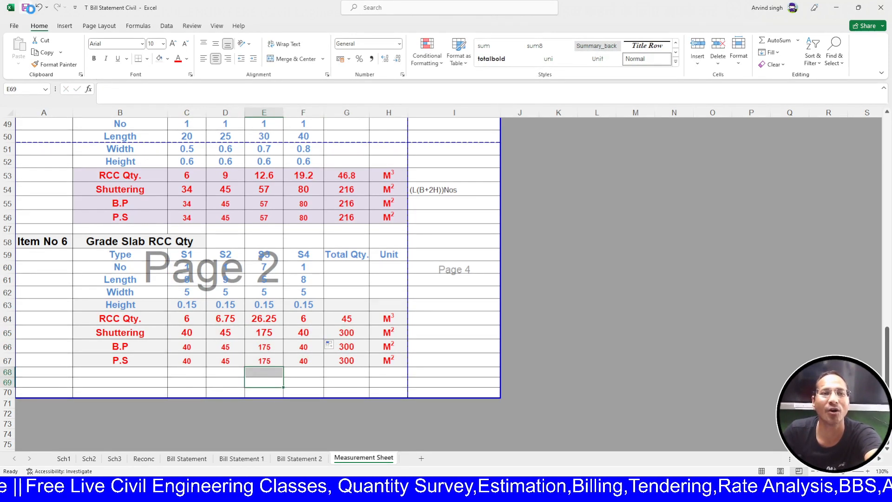
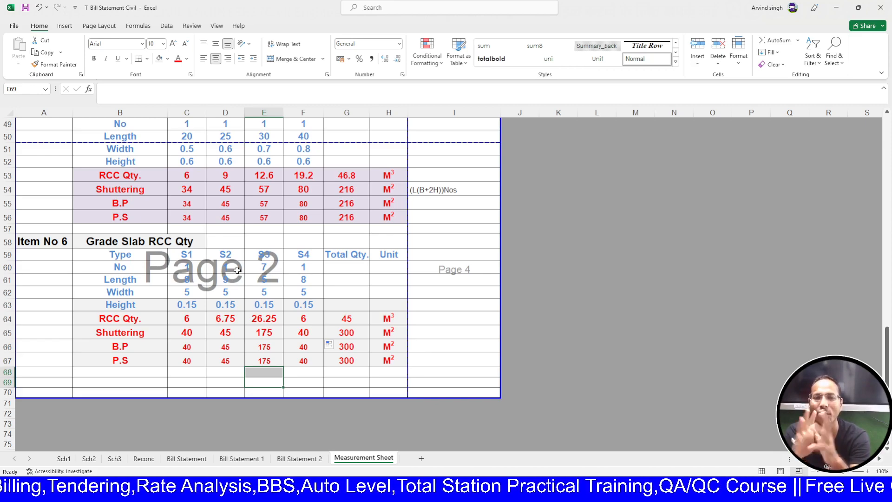
- Scroll through the measurements and switch to the Bill Statement 2 sheet
scroll(237, 270, up, 6)
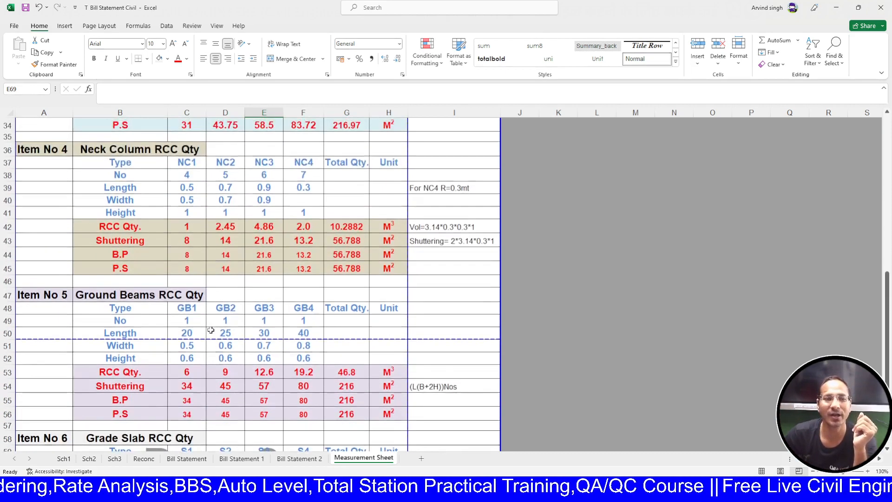
scroll(230, 301, down, 4)
scroll(136, 289, down, 1)
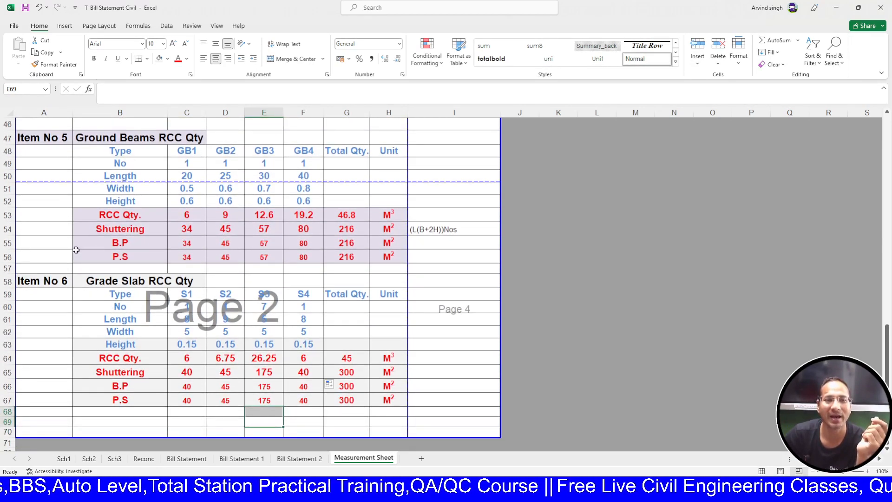
scroll(154, 186, up, 3)
scroll(162, 251, down, 3)
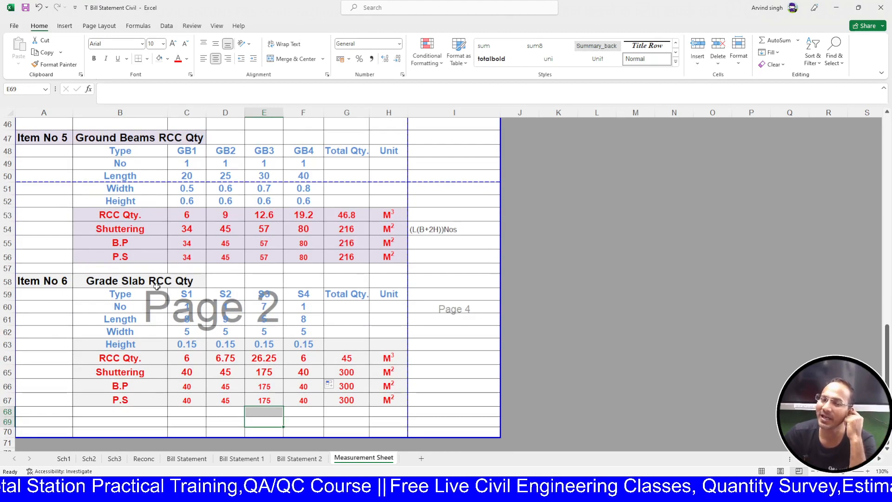
scroll(392, 389, down, 2)
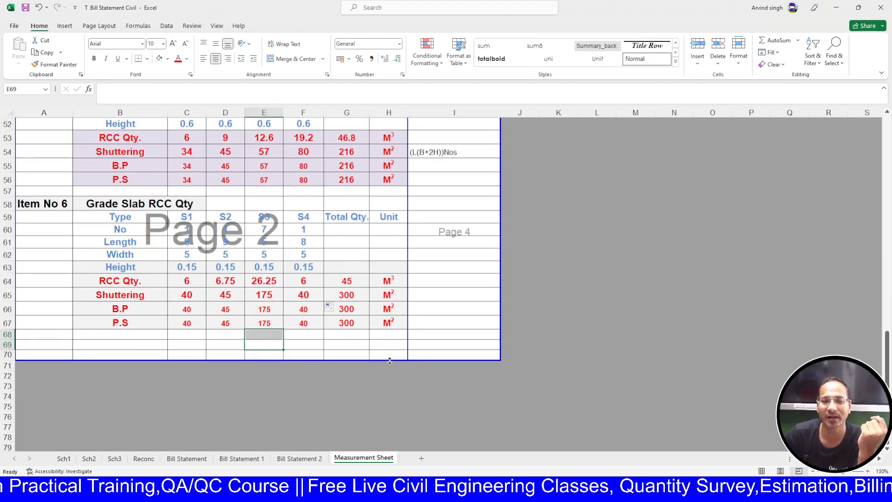
drag(395, 360, 400, 428)
scroll(385, 389, up, 5)
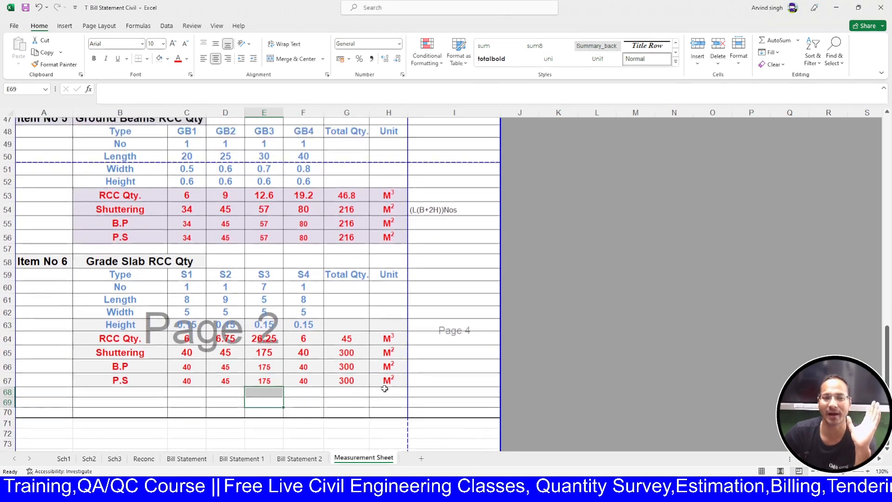
scroll(385, 390, up, 12)
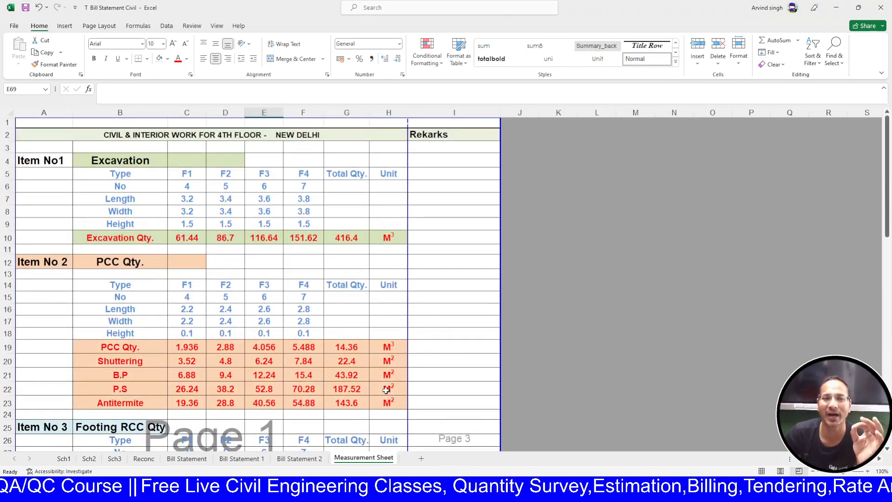
key(ctrl+Page_Up)
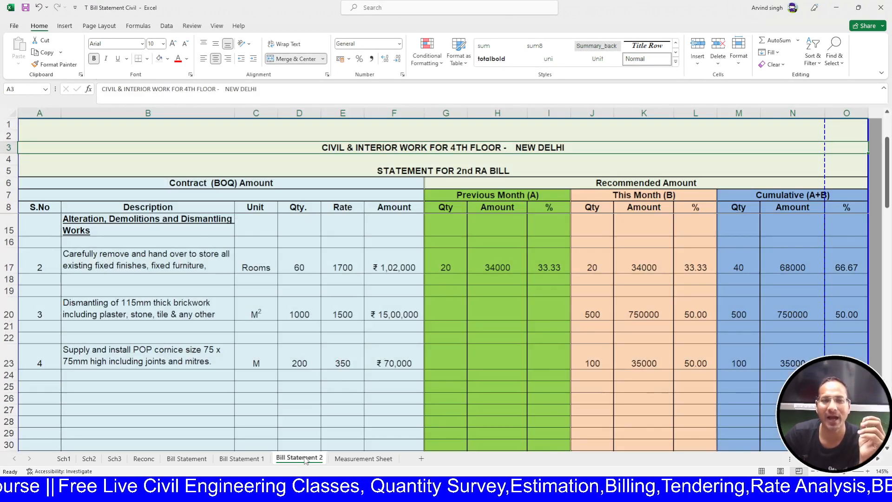
scroll(391, 373, up, 3)
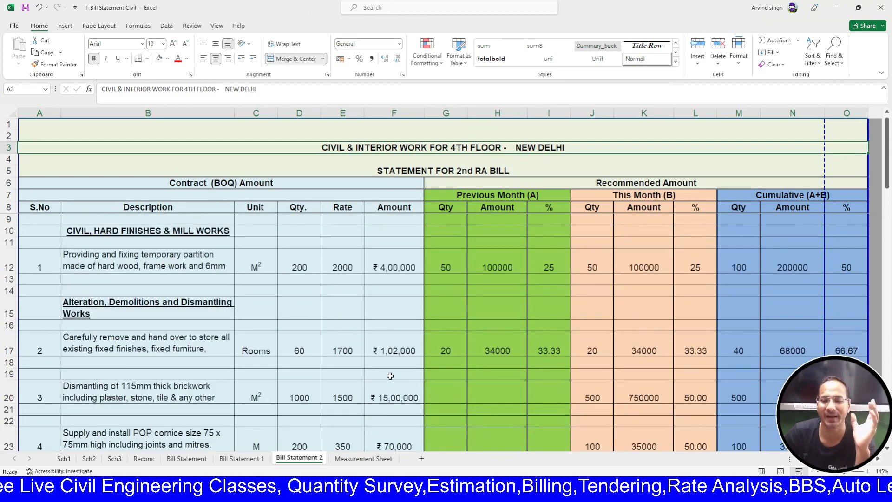
- Glance at the Measurement Sheet quantities, then return to Bill Statement 2
click(364, 458)
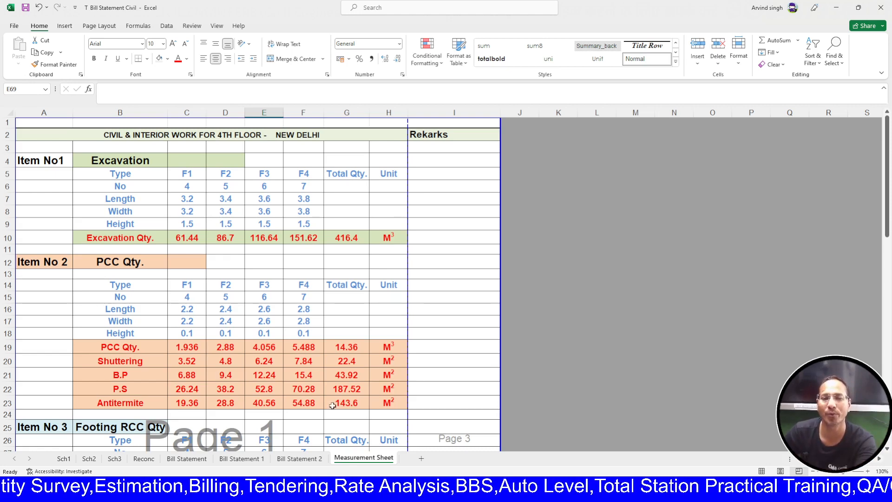
click(317, 460)
scroll(238, 342, down, 4)
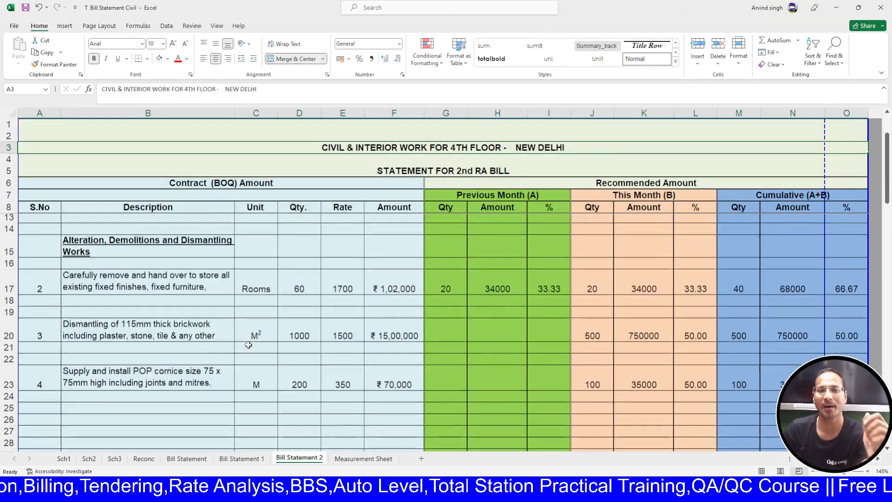
scroll(248, 344, up, 4)
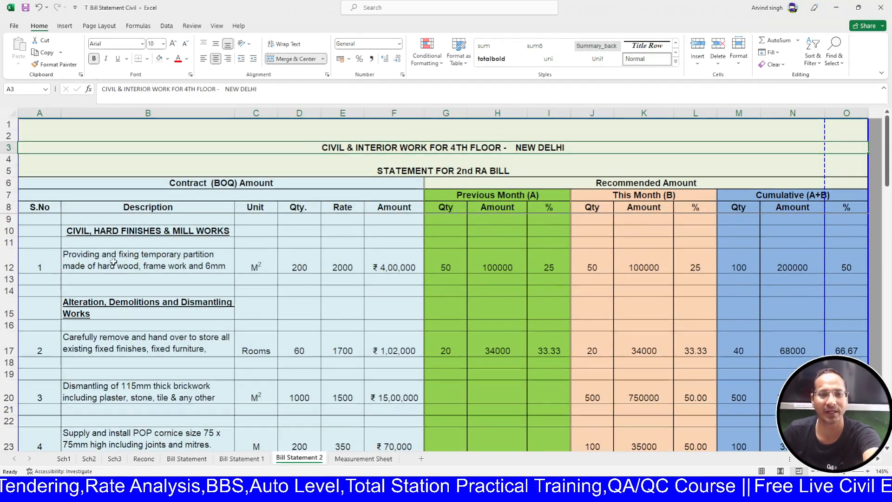
- Replace the B10 heading with 'Sub Structure Work', correcting the mistyped 'WOrk'
click(115, 233)
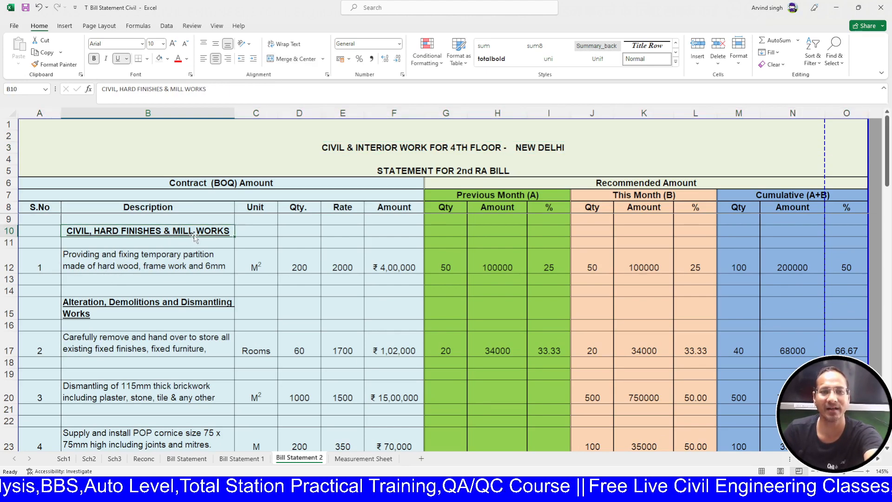
text(Sub)
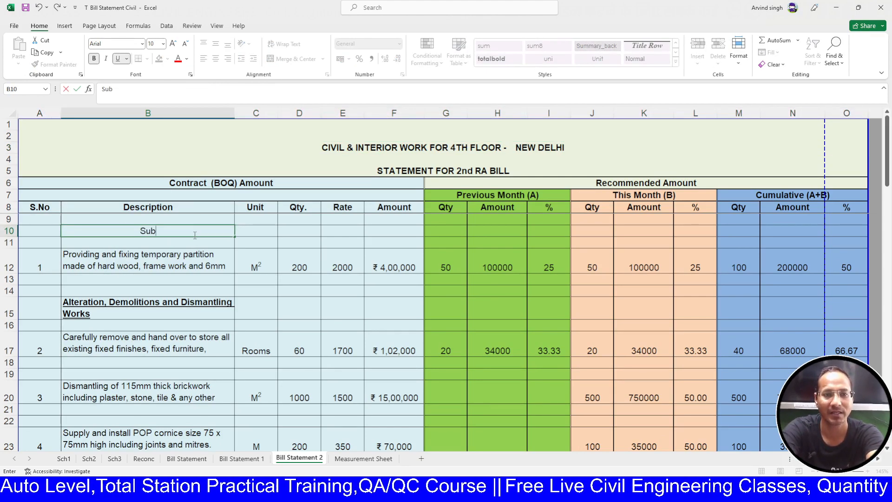
text( Struc)
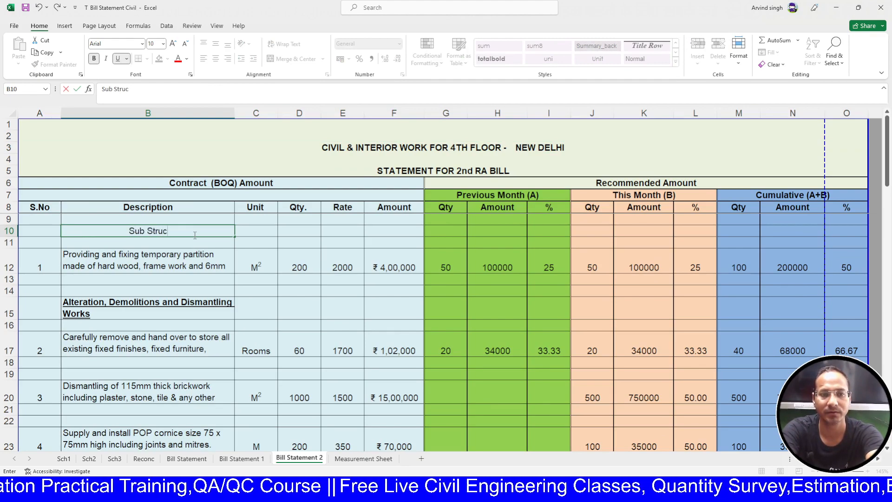
text(ture WOrk)
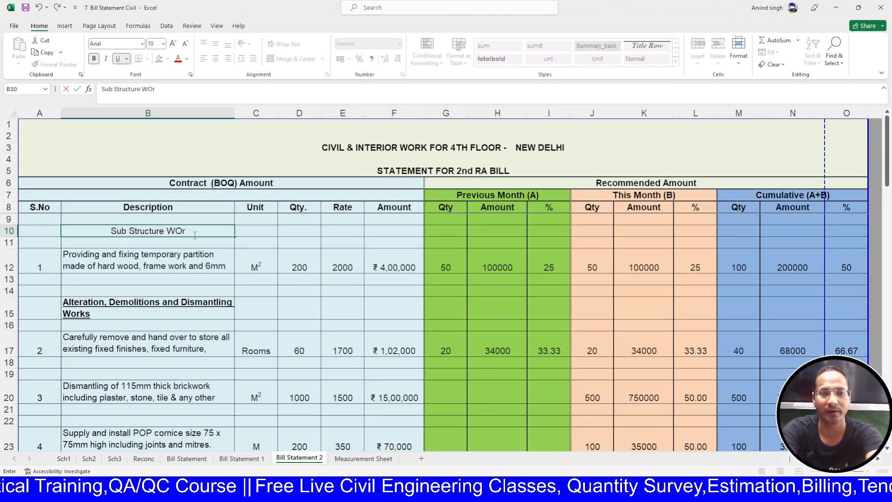
key(BackSpace)
key(BackSpace)
key(BackSpace)
text(ork)
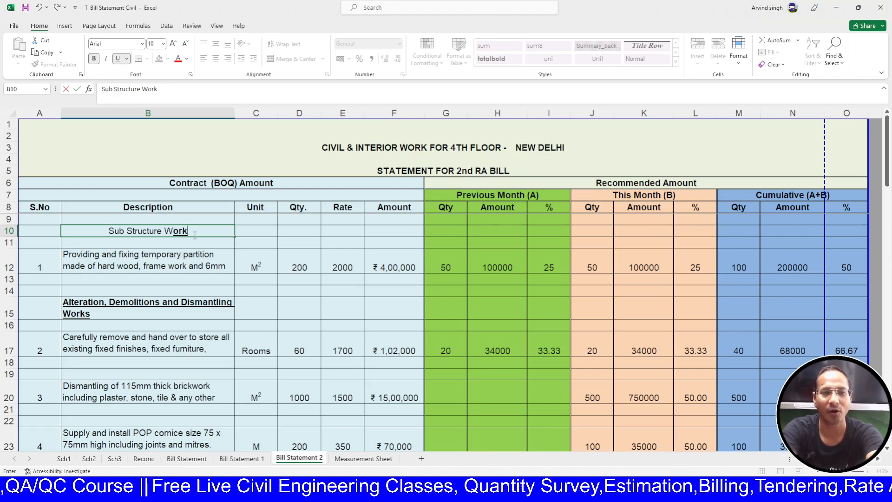
key(Return)
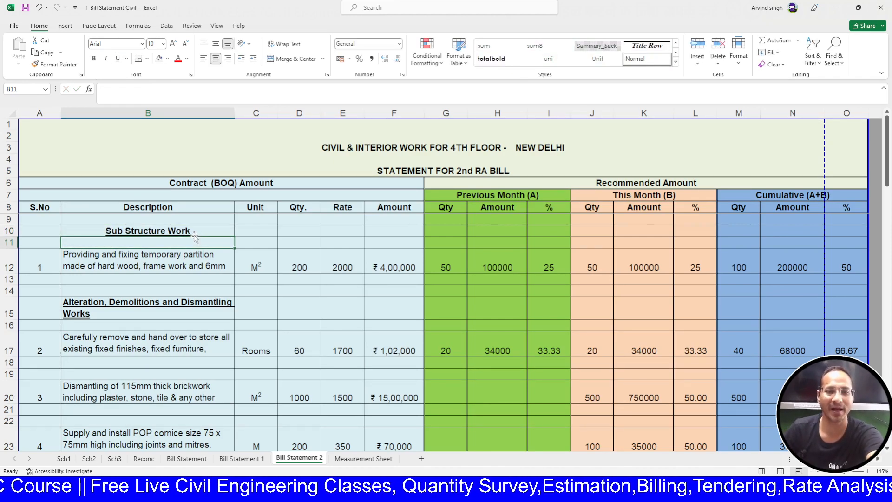
click(184, 252)
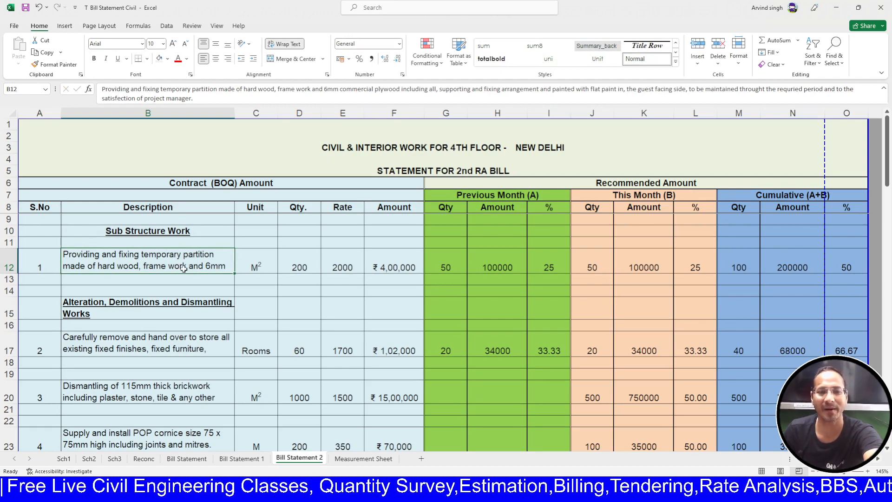
- Link B12 to the Measurement Sheet's Excavation heading in cell B4
text(=)
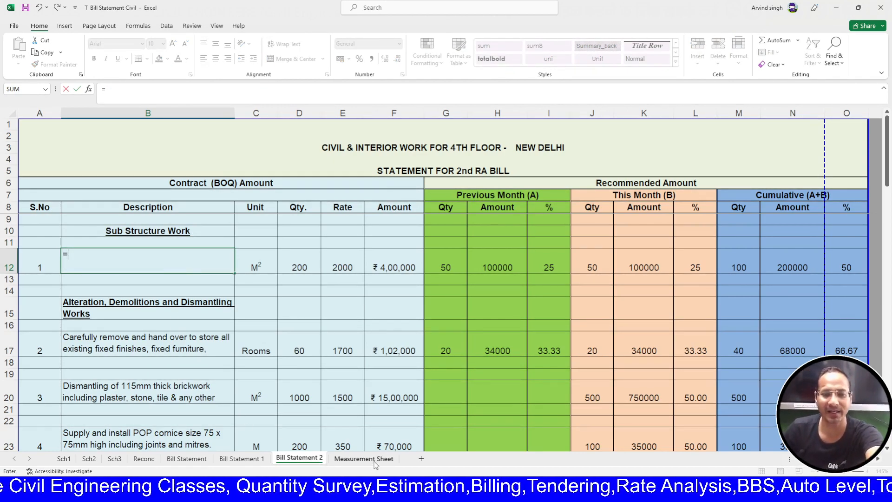
key(ctrl+Page_Down)
click(127, 163)
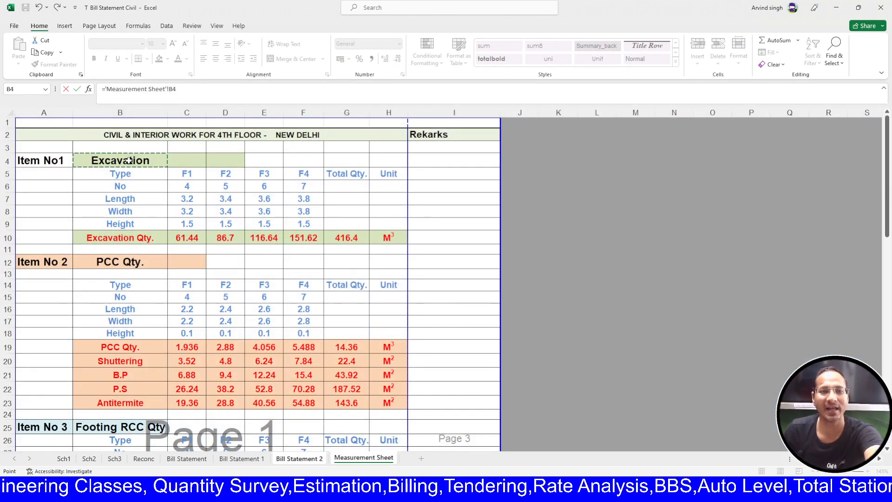
key(Return)
- Format the Excavation description at size 12, centred, middle-aligned and bold
click(52, 259)
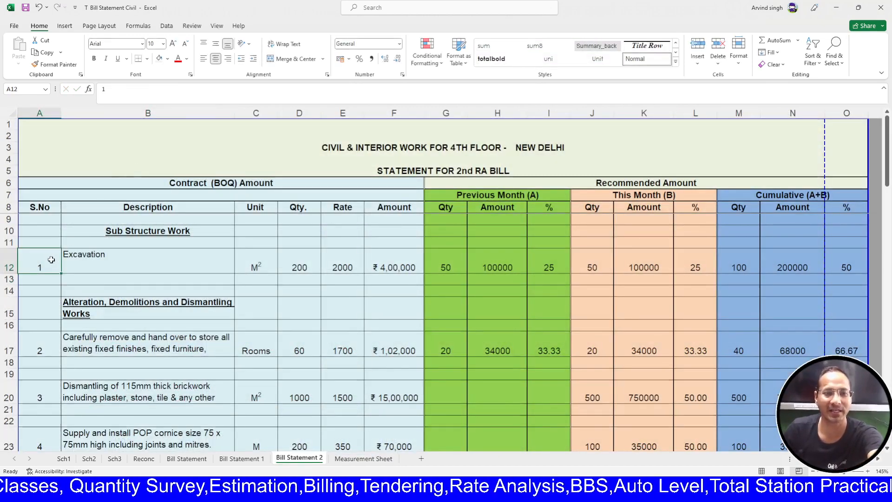
click(106, 257)
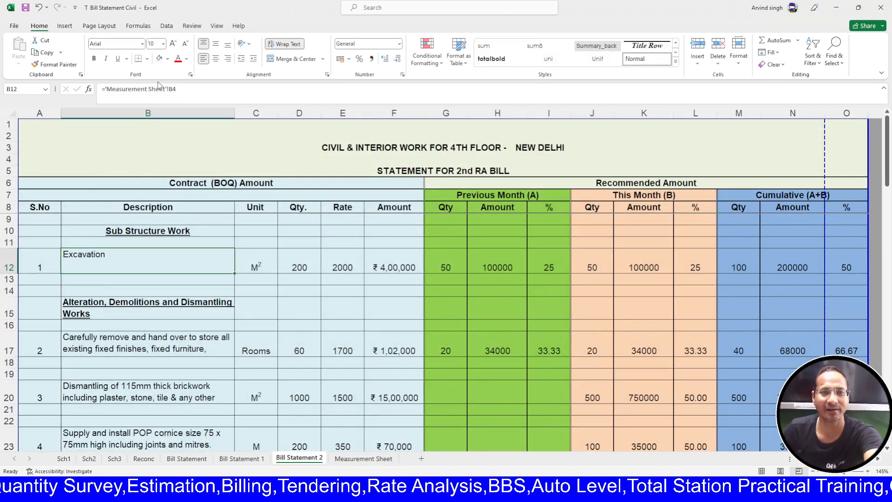
click(163, 43)
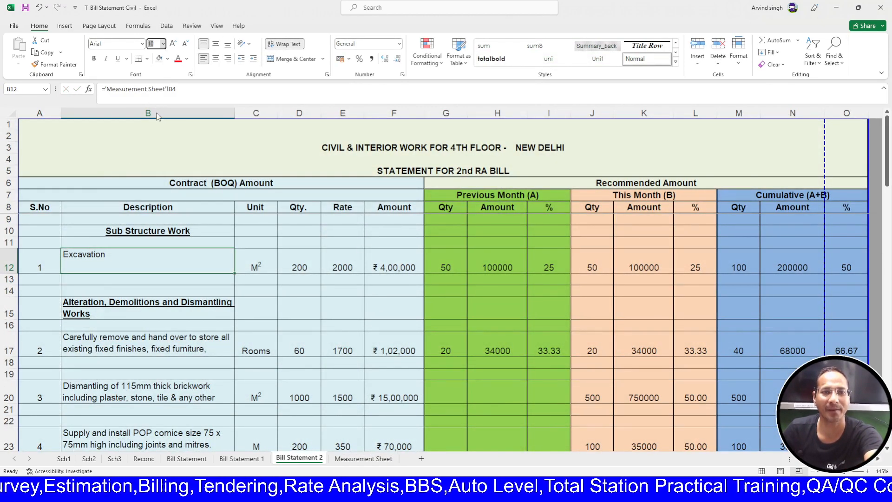
click(155, 100)
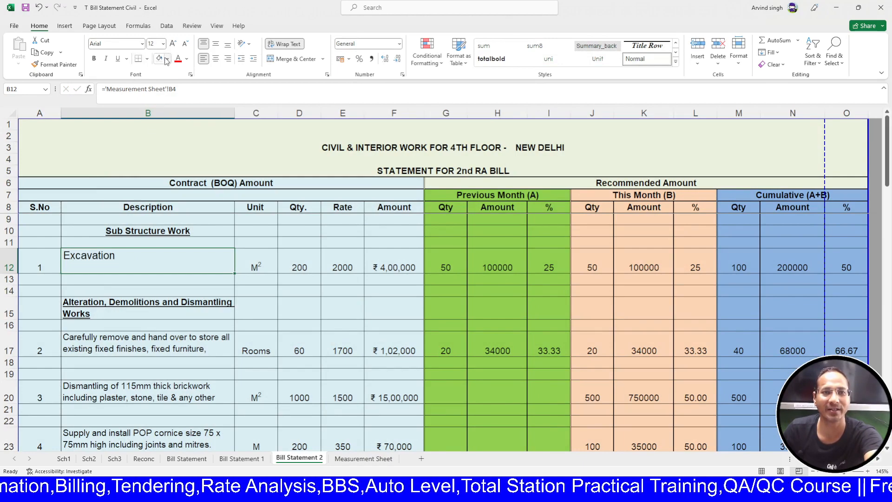
click(215, 59)
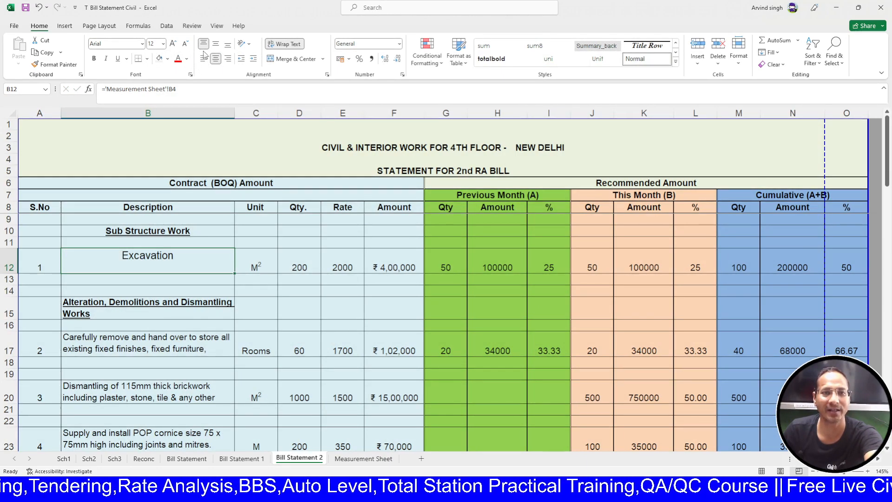
click(216, 45)
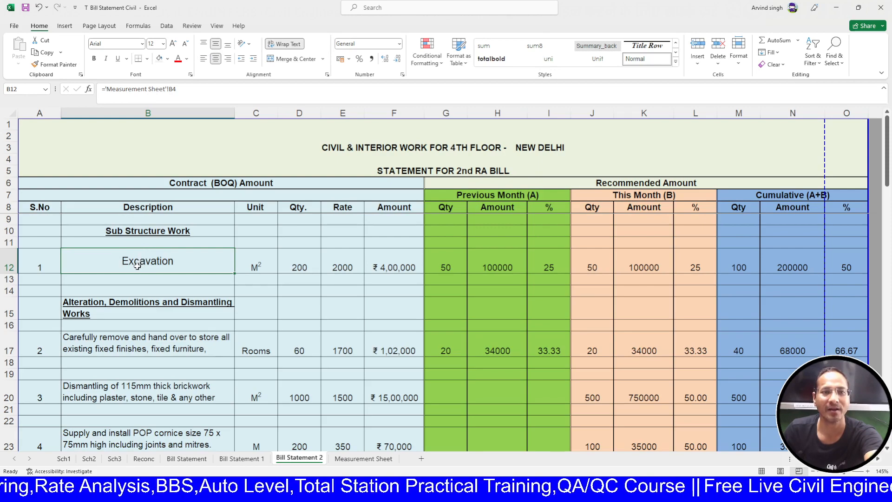
key(ctrl+b)
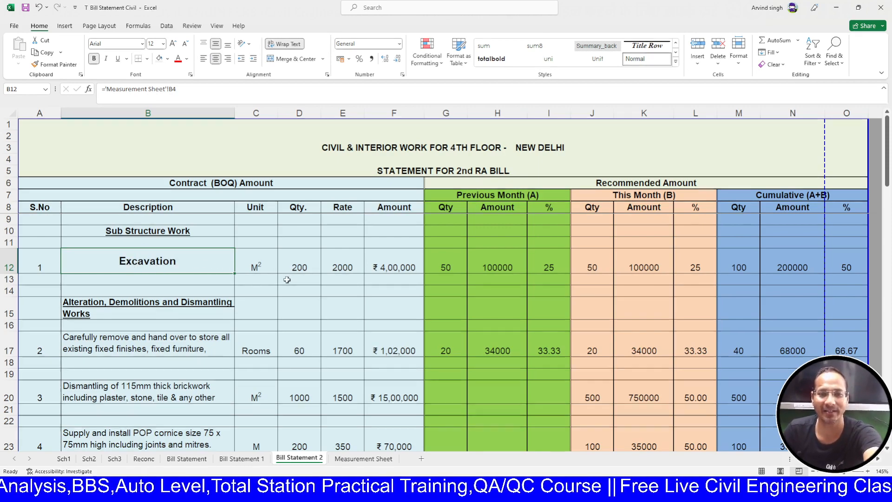
click(257, 266)
scroll(251, 379, down, 4)
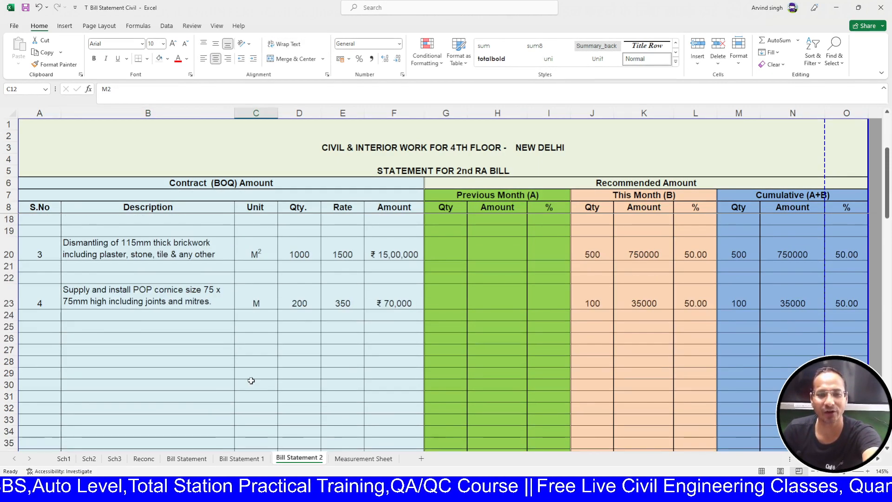
scroll(251, 379, up, 3)
scroll(250, 378, up, 1)
- Copy the M³ unit from Measurement Sheet H19 into the Excavation unit cell C12
click(363, 458)
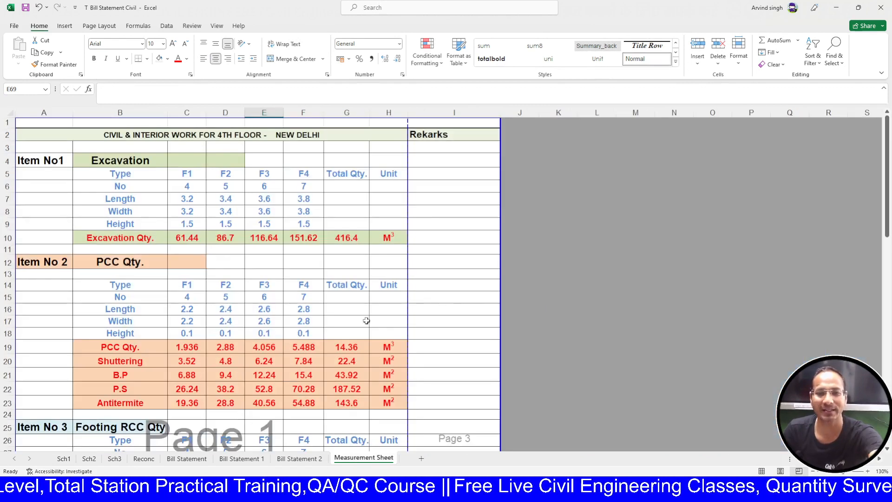
scroll(394, 204, down, 3)
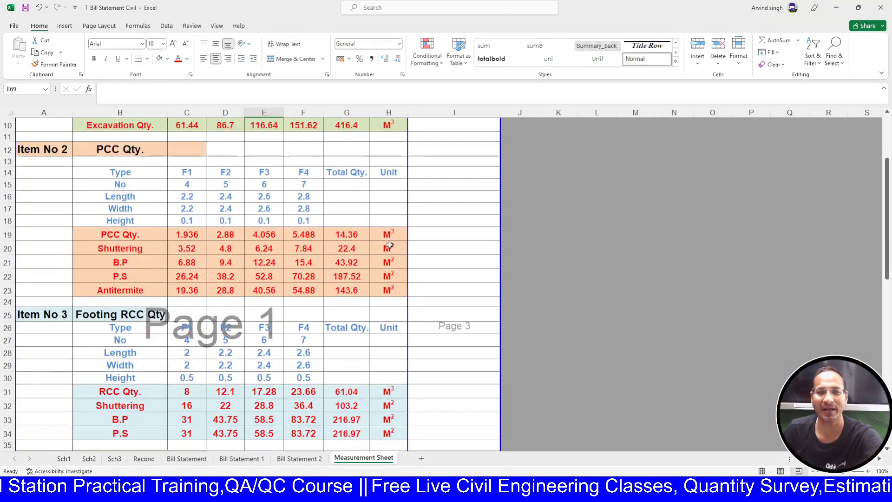
click(383, 235)
key(ctrl+c)
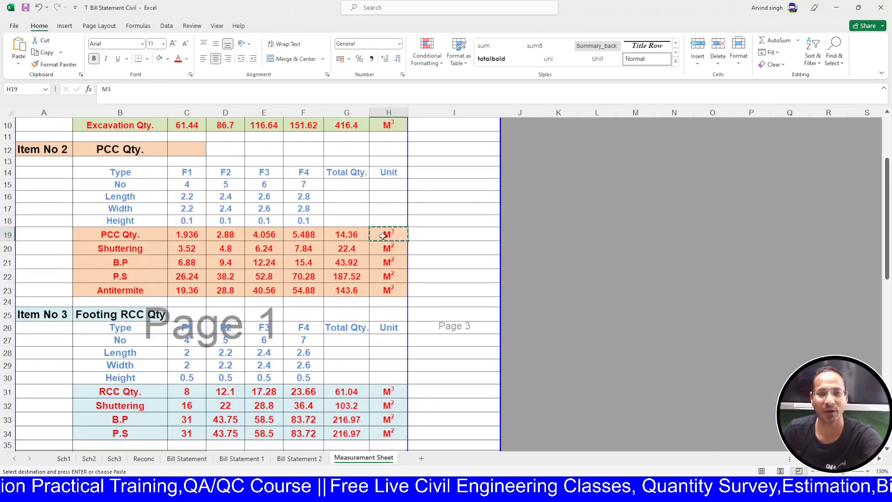
click(280, 462)
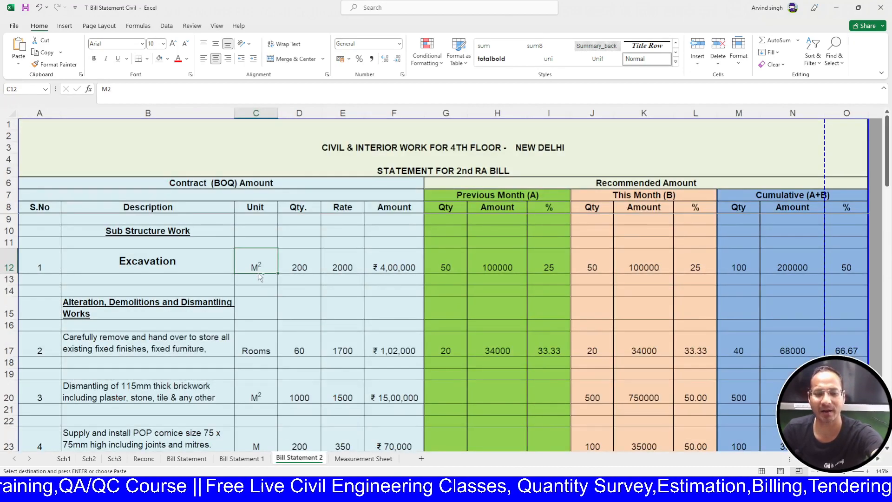
key(ctrl+v)
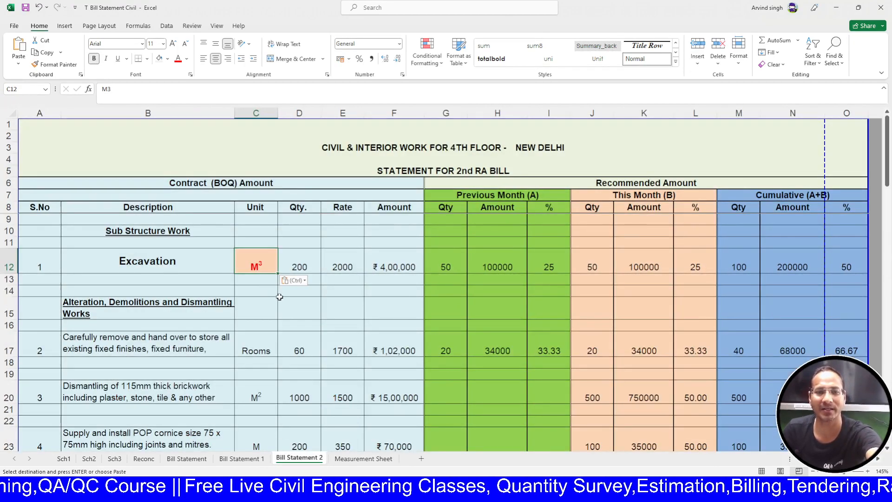
- Give C12 the description's bold size-12 format with Format Painter, keeping M³
click(165, 255)
click(54, 64)
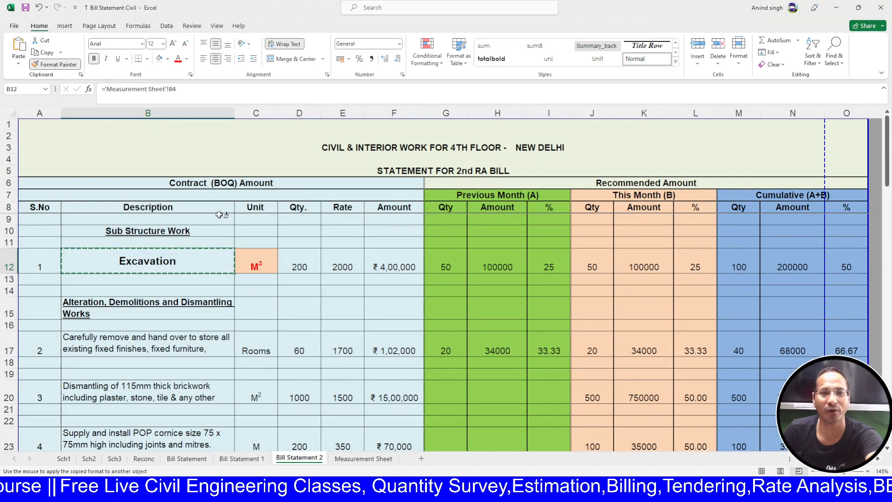
click(249, 253)
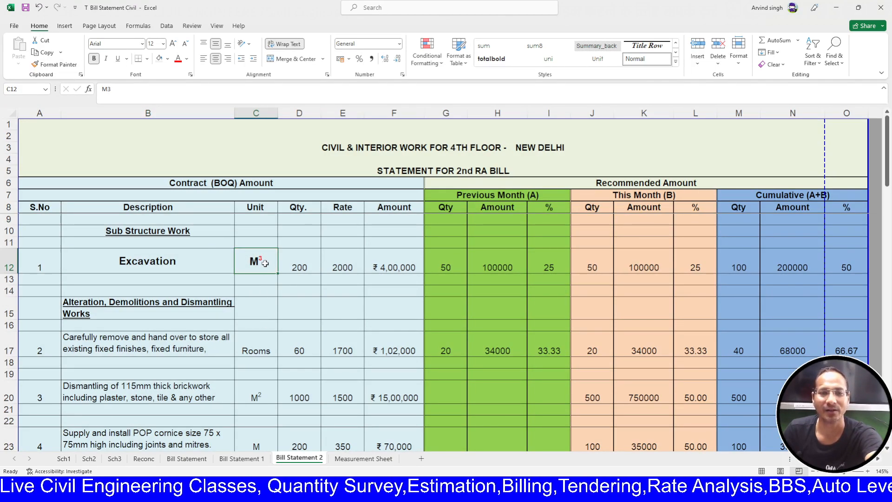
double_click(265, 263)
drag(263, 262, 250, 262)
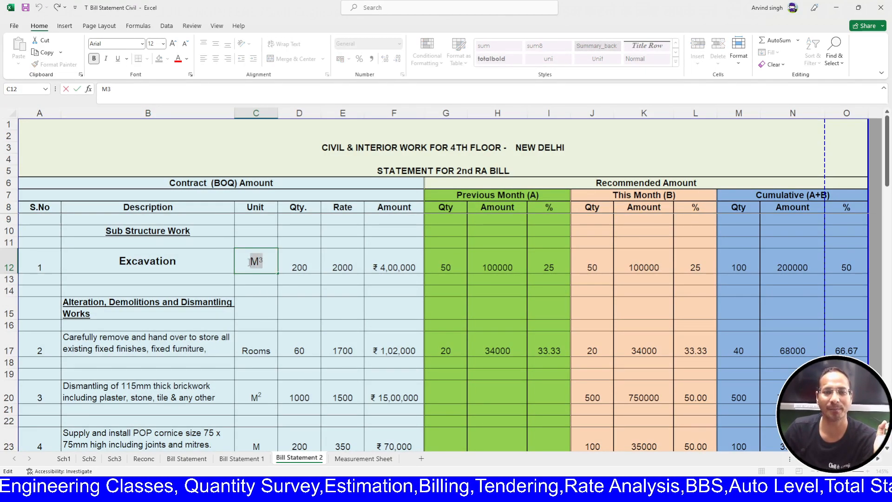
key(Escape)
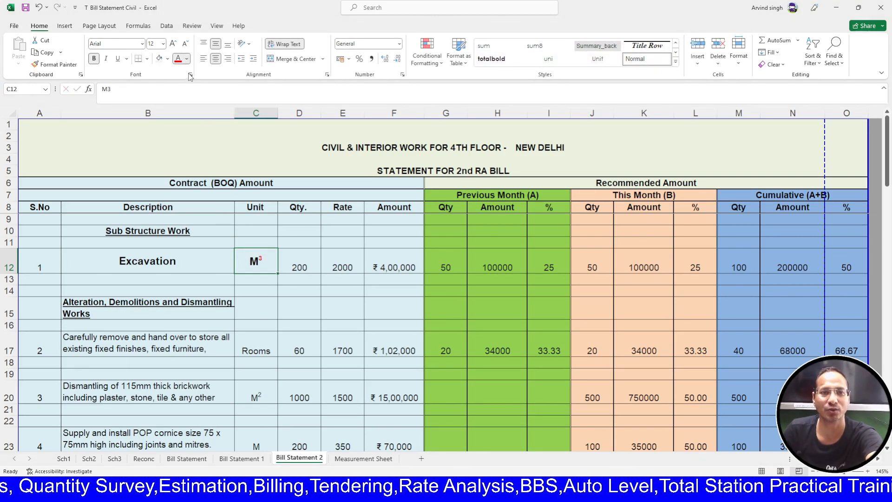
click(267, 294)
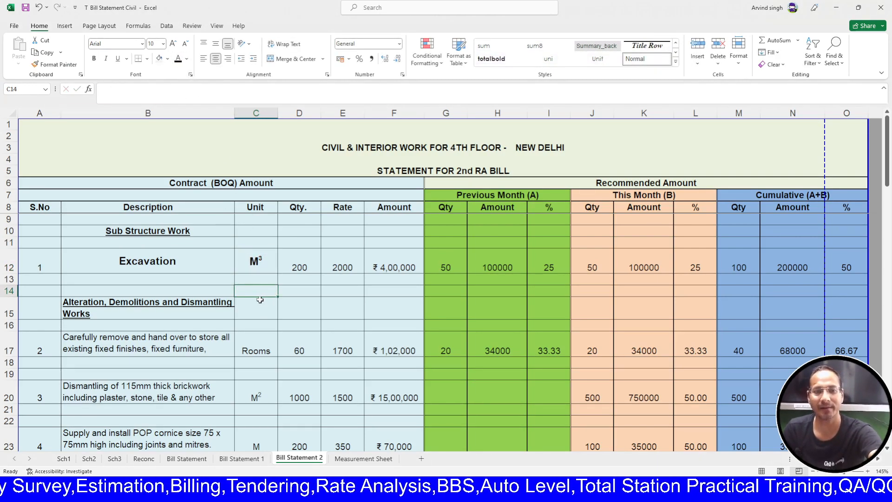
- Start linking D12 to the Measurement Sheet Excavation total, then cancel the broken formula
click(308, 273)
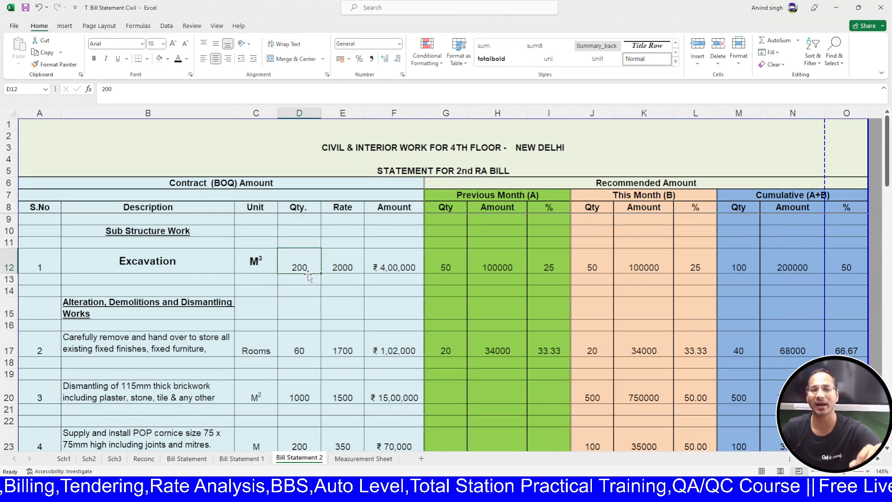
text(=)
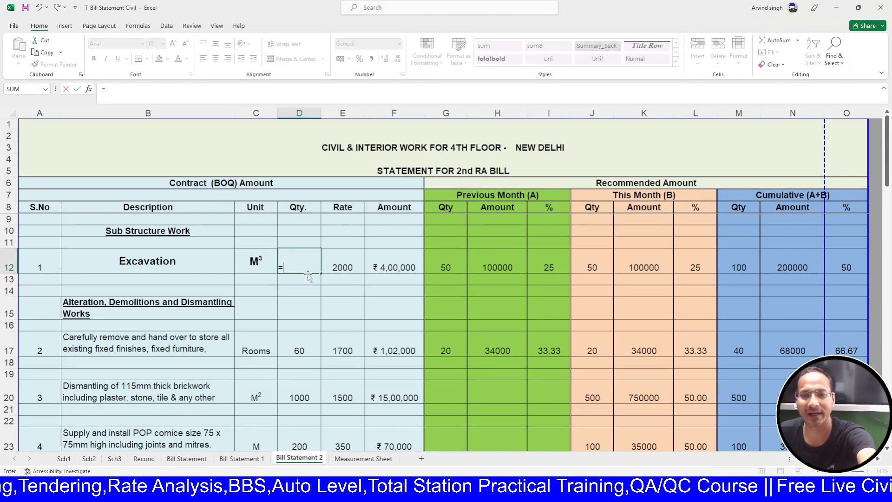
click(371, 458)
scroll(397, 236, up, 3)
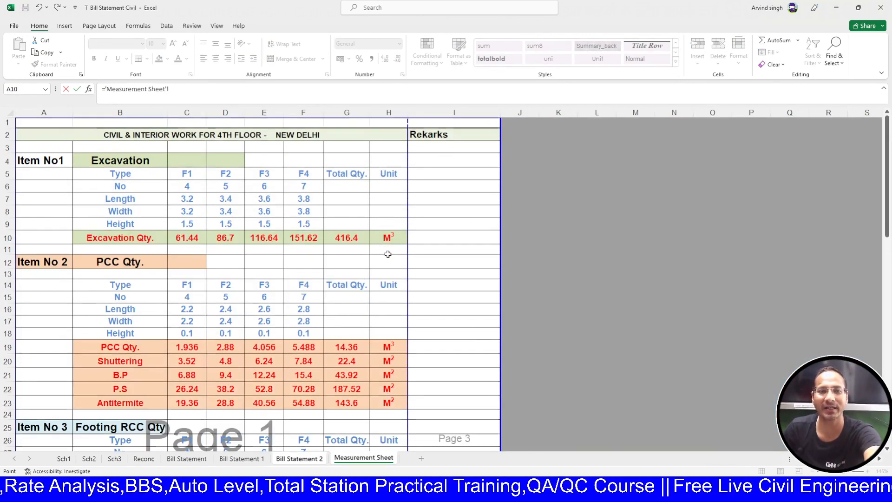
click(356, 239)
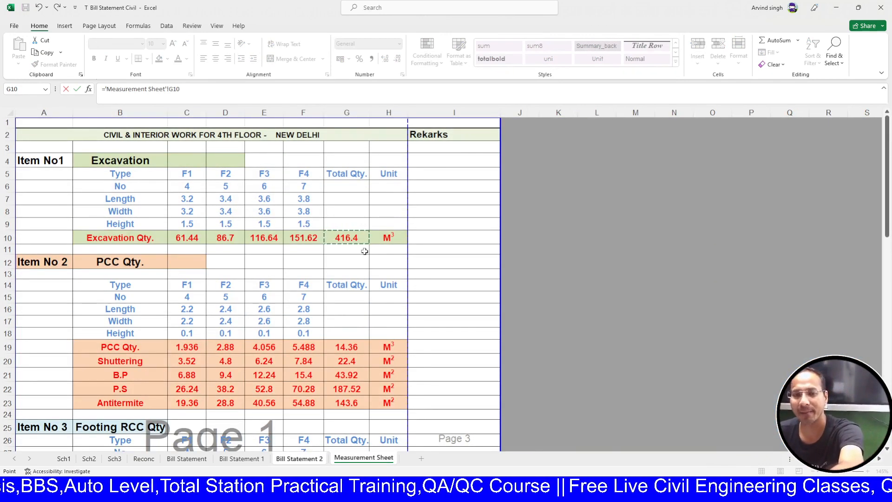
text(```)
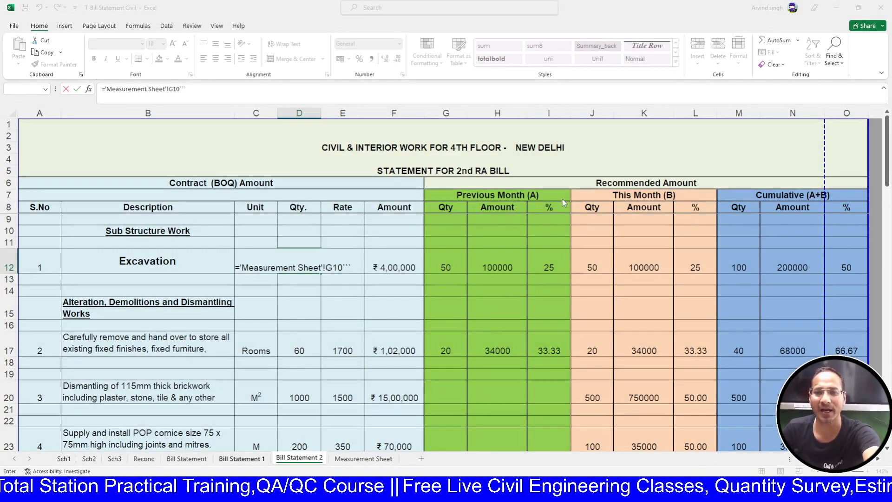
click(516, 222)
key(Escape)
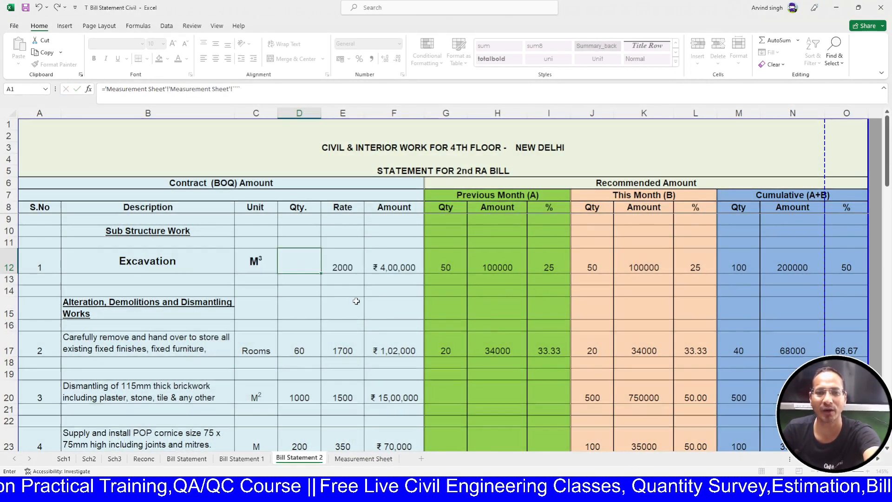
- Link D12 to the Measurement Sheet total 416.4 and set the rate to 1500
text(=)
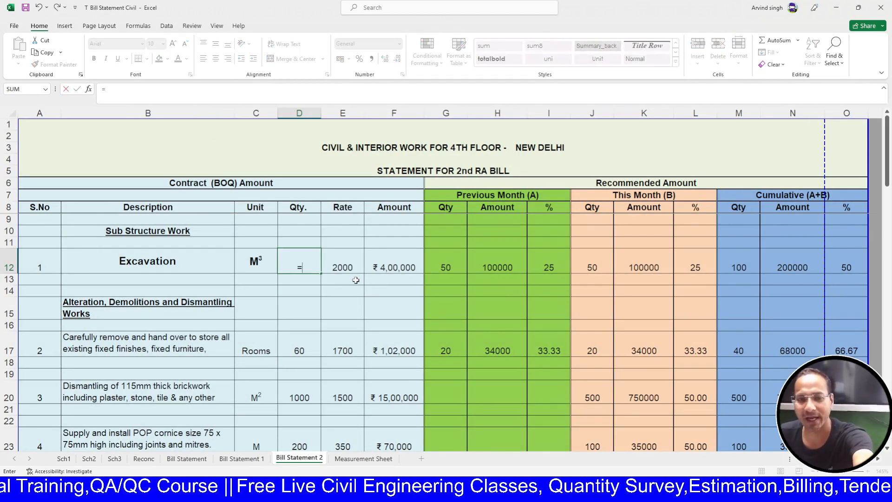
click(352, 460)
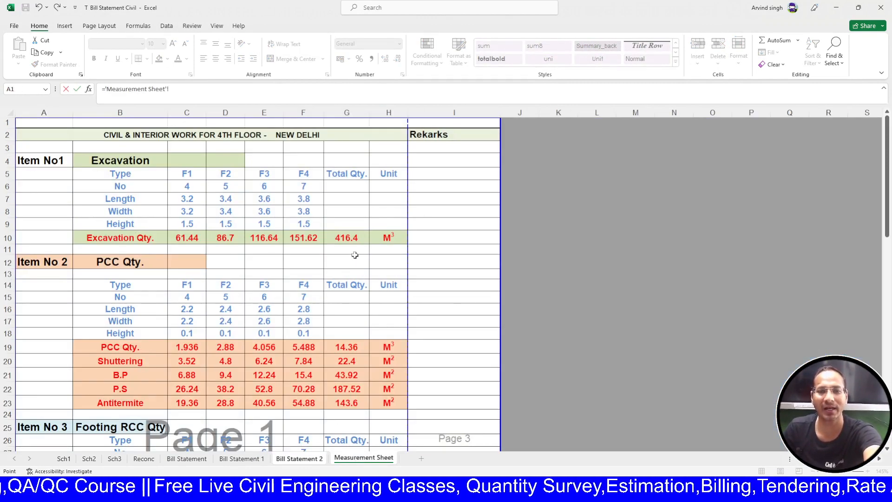
click(356, 238)
key(Return)
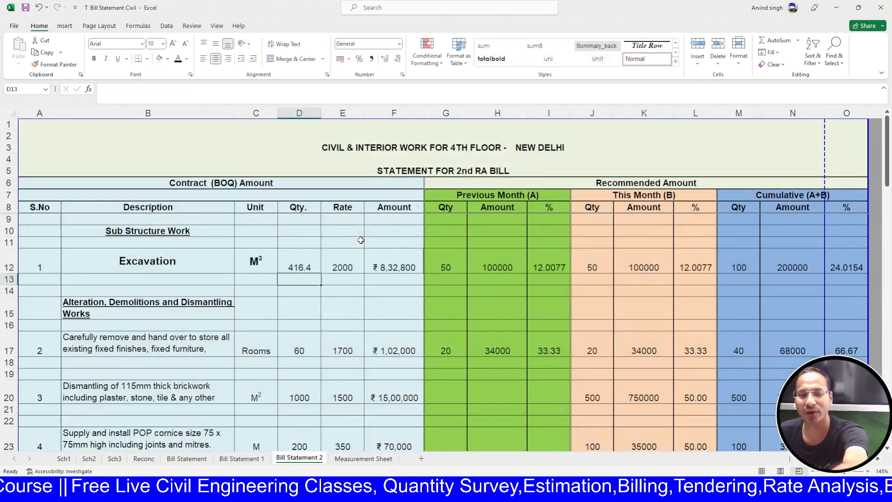
key(Up)
key(F2)
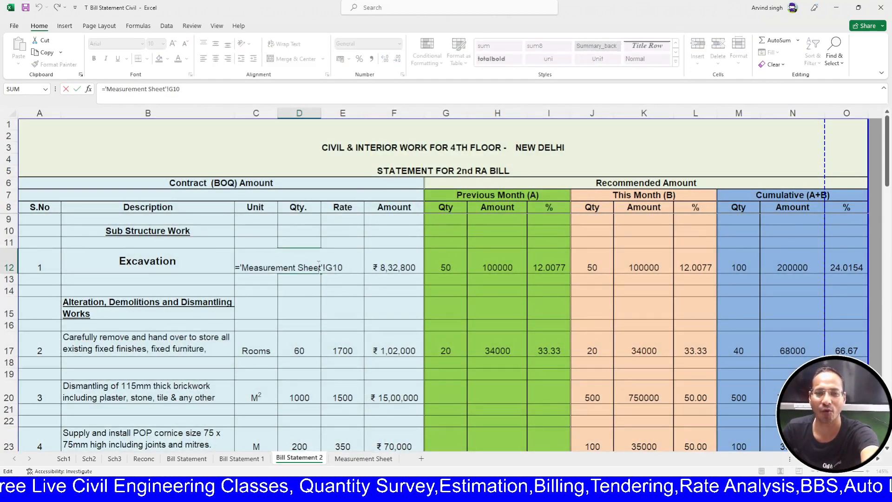
key(Escape)
click(347, 266)
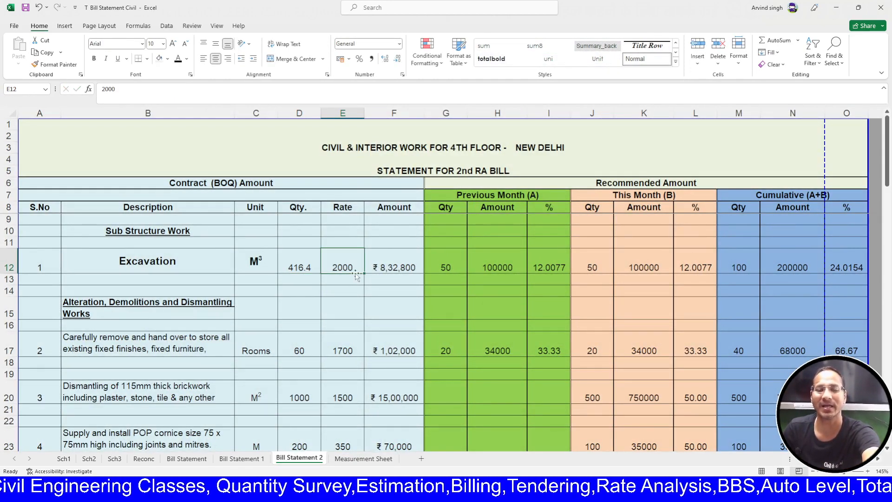
text(1500)
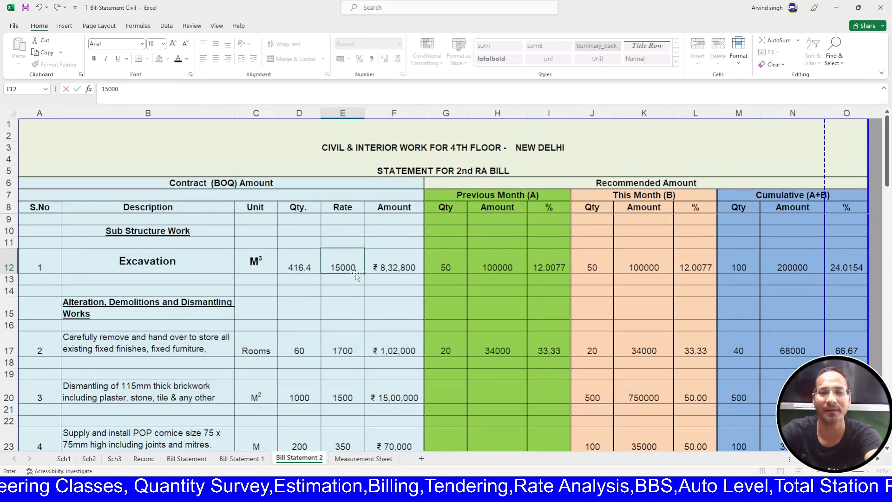
key(Return)
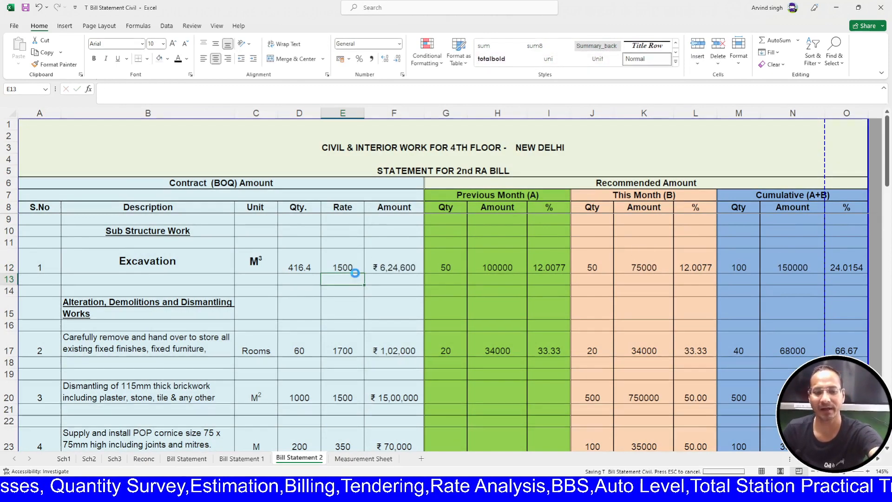
- Clear the previous-month (G12:G29) and this-month (J12:J83) quantity values
drag(452, 264, 436, 466)
key(Delete)
scroll(629, 307, up, 2)
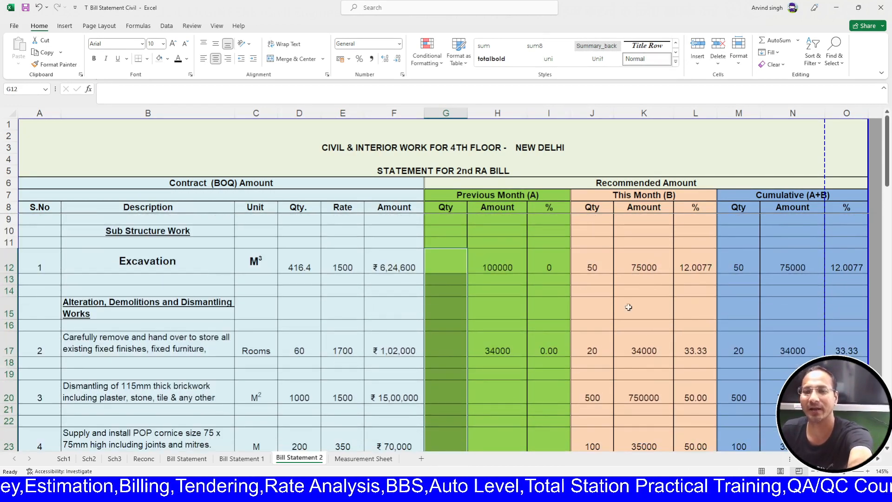
drag(597, 274, 592, 457)
scroll(578, 438, up, 3)
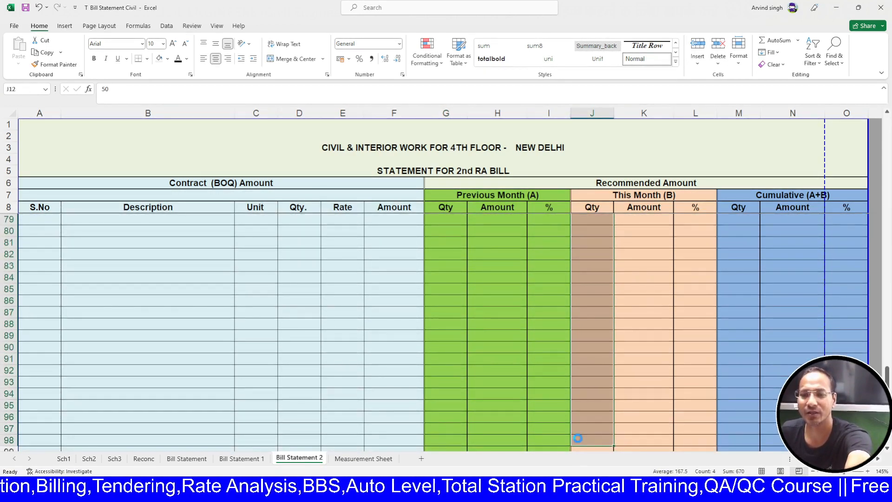
key(Delete)
scroll(578, 439, up, 2)
scroll(578, 438, up, 15)
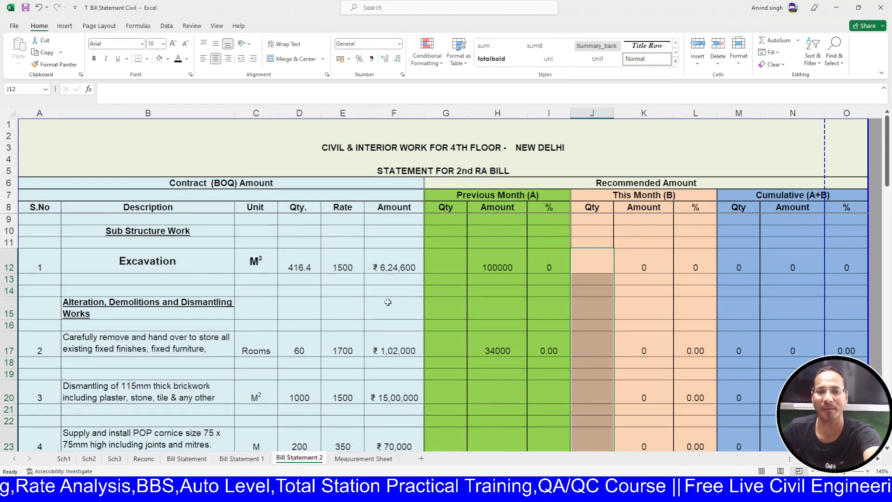
scroll(290, 317, down, 1)
scroll(291, 316, down, 1)
- Delete the old item 2–4 quantities in D17:D24 and check the =G17/D17% formula
click(298, 307)
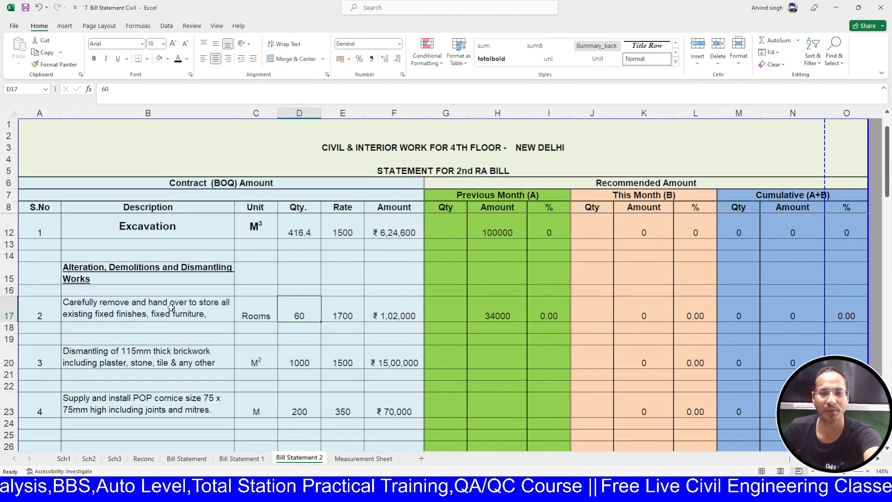
drag(295, 308, 312, 423)
key(Delete)
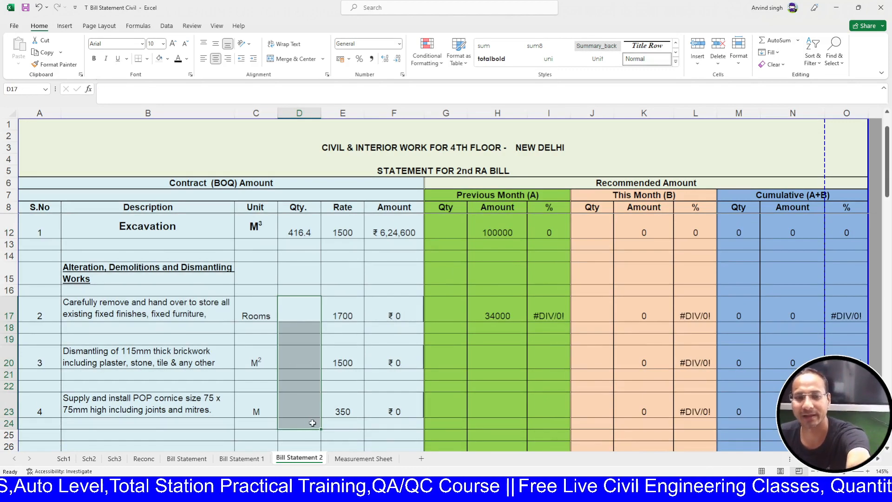
scroll(313, 422, up, 1)
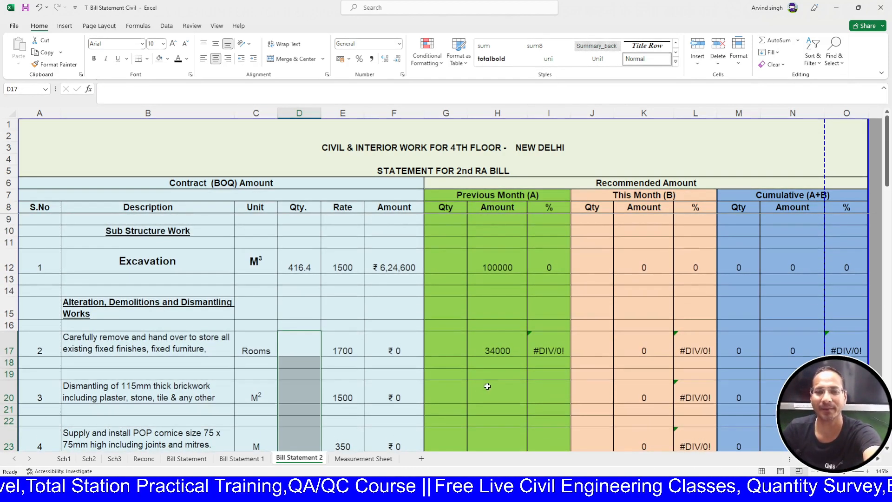
click(543, 354)
double_click(560, 346)
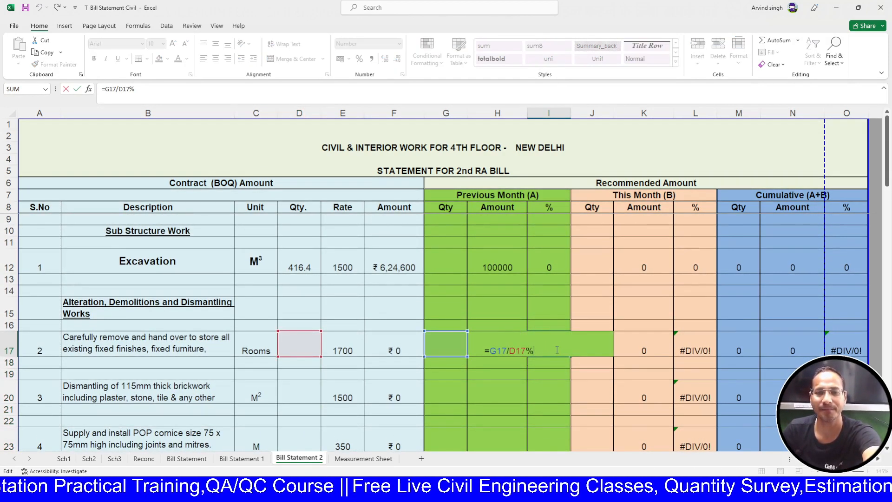
key(Escape)
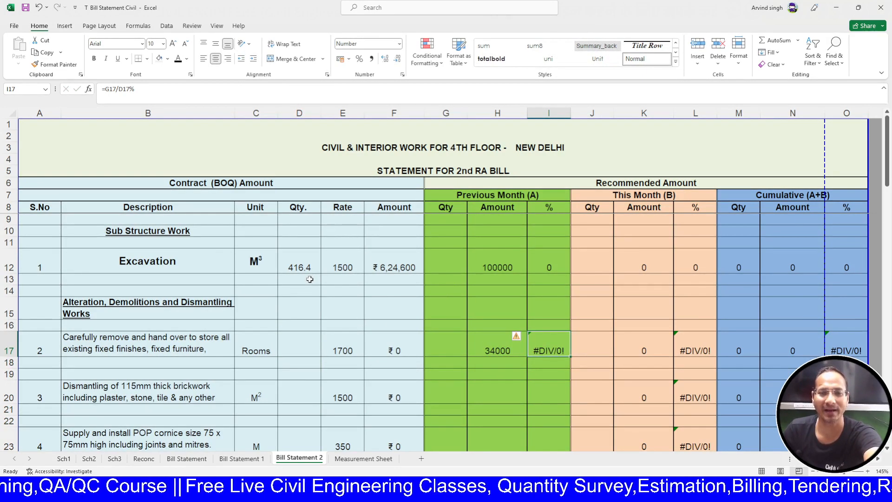
click(6, 289)
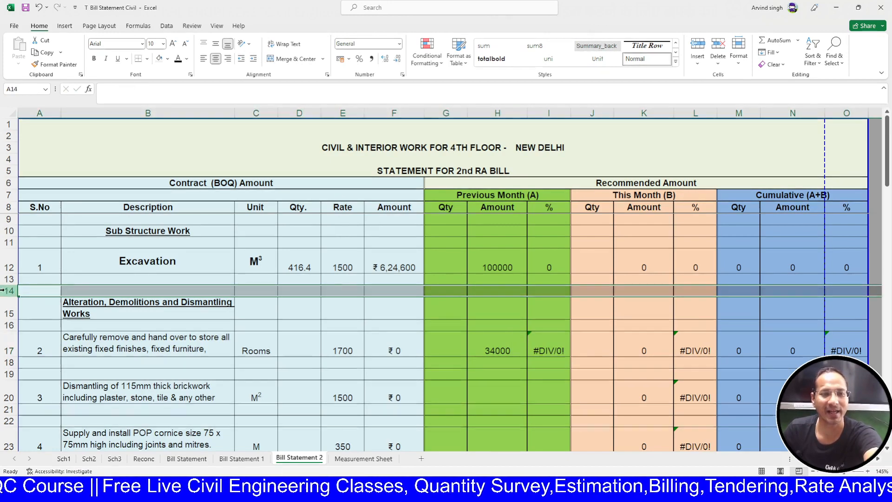
- Insert blank rows above Alteration and add item 2 linked to the Measurement Sheet's PCC Qty. label
key(ctrl+shift+plus)
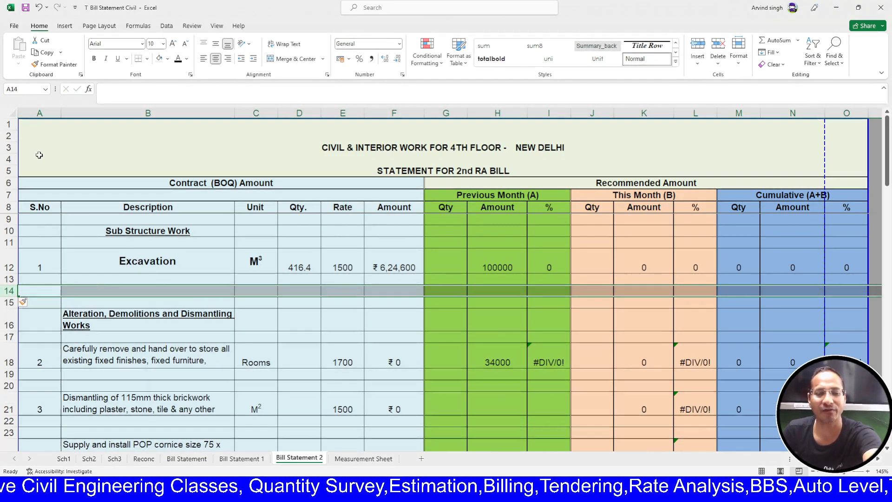
key(ctrl+shift+plus)
key(ctrl+shift+plus)
key(ctrl+shift+plus)
key(ctrl+shift+plus)
key(ctrl+shift+plus)
key(ctrl+shift+plus)
key(ctrl+shift+plus)
key(ctrl+shift+plus)
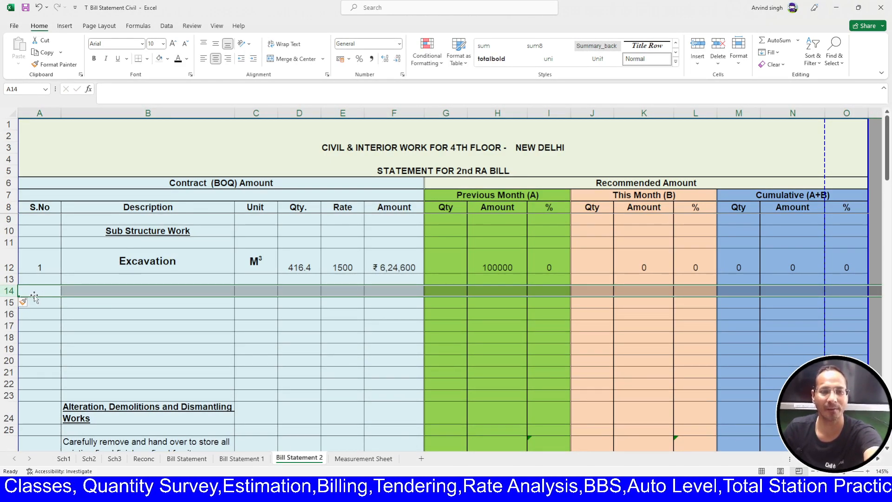
click(50, 292)
text(2)
key(Tab)
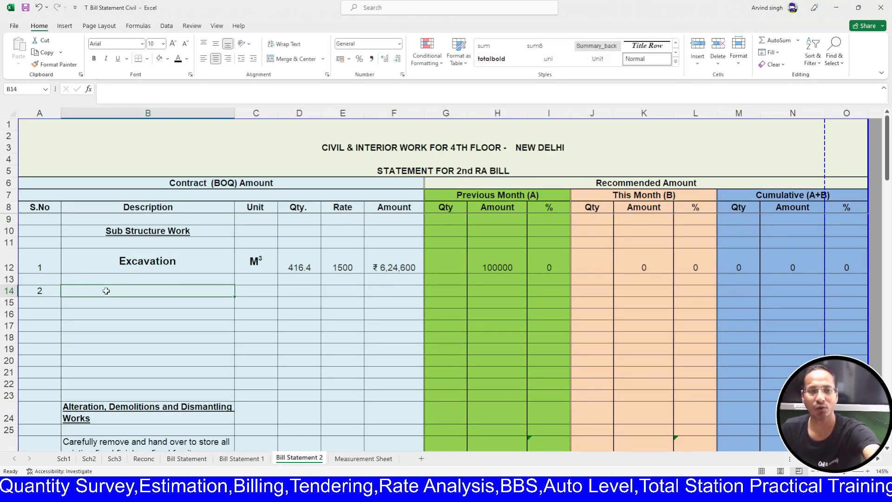
text(=)
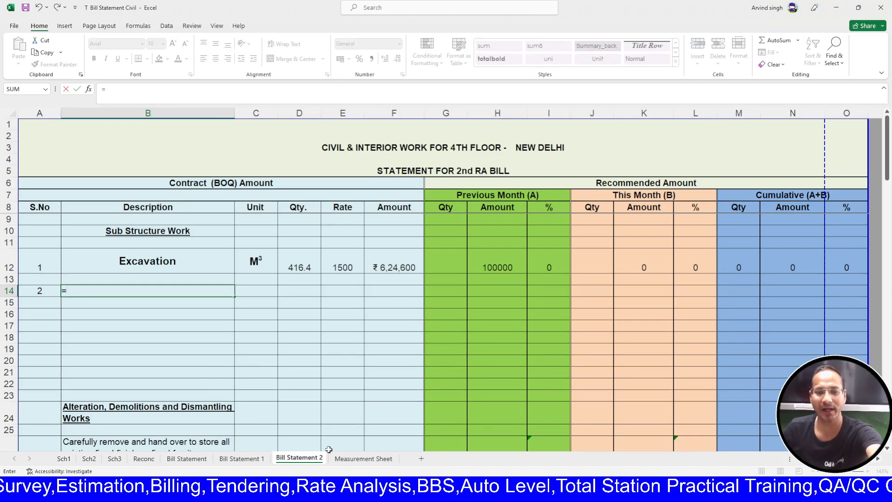
click(363, 458)
click(162, 266)
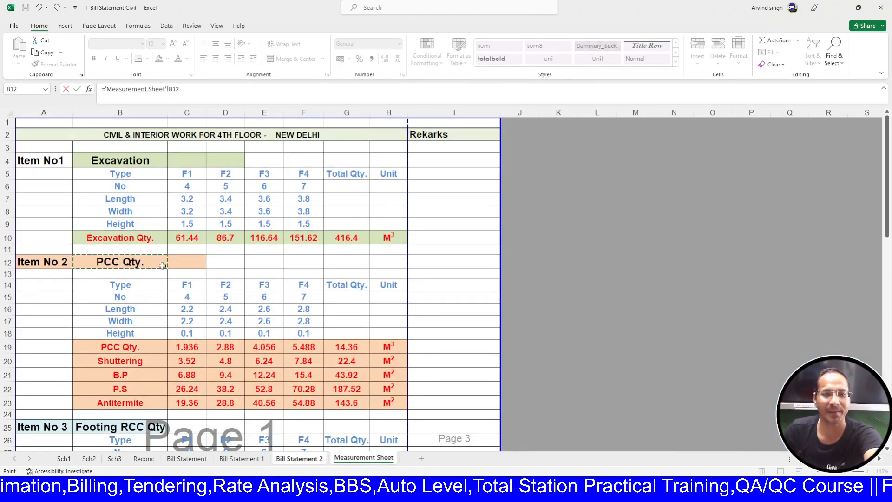
key(Return)
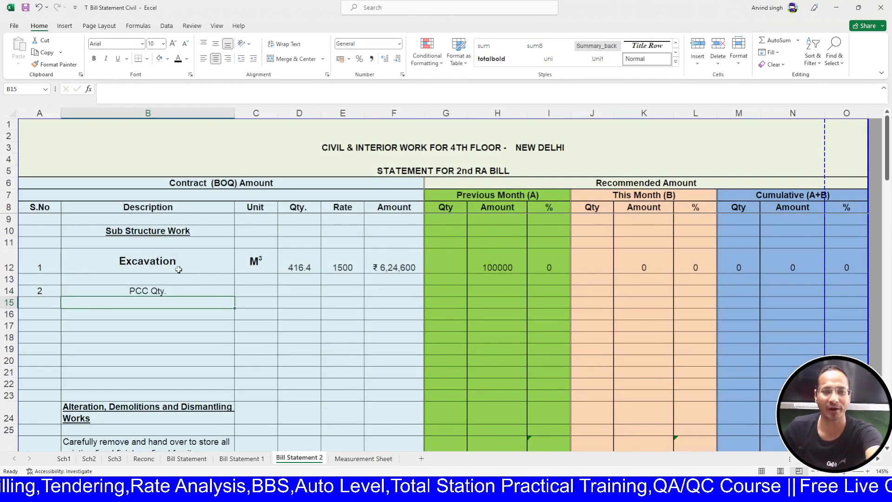
- Copy the M³ unit from C12 to C14 and make the PCC Qty. description bold
click(178, 262)
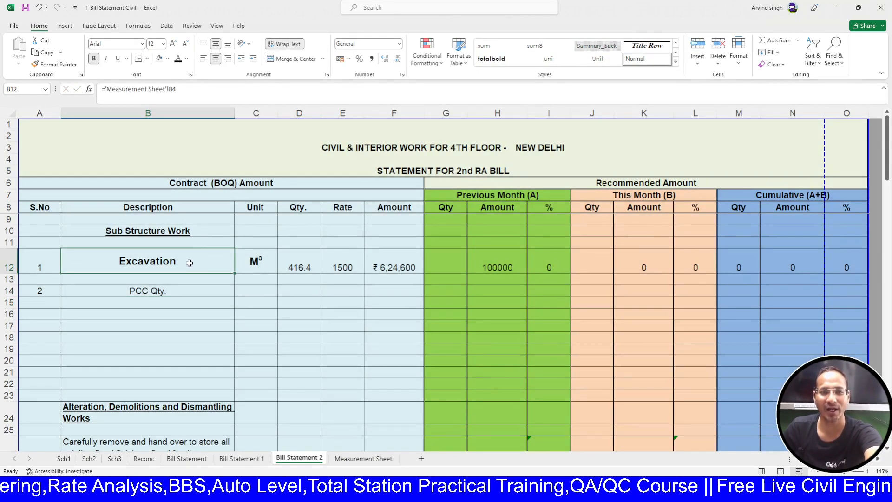
drag(189, 263, 241, 263)
click(260, 272)
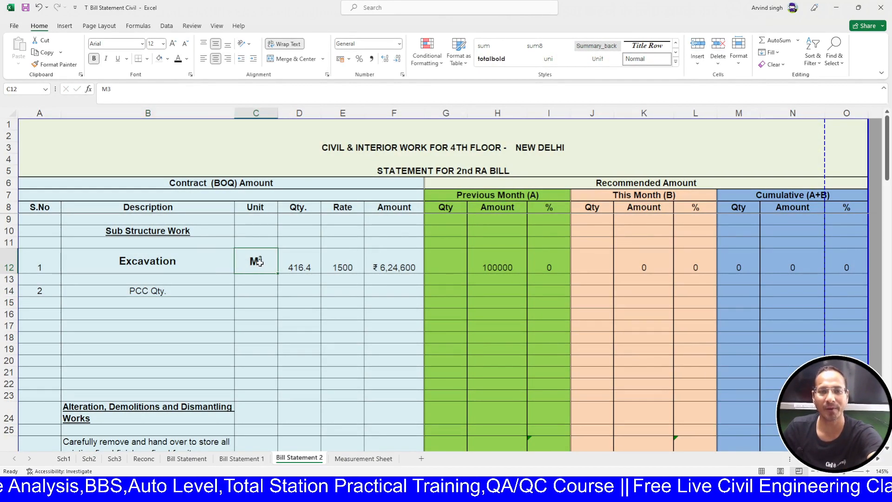
key(ctrl+c)
click(257, 290)
key(ctrl+v)
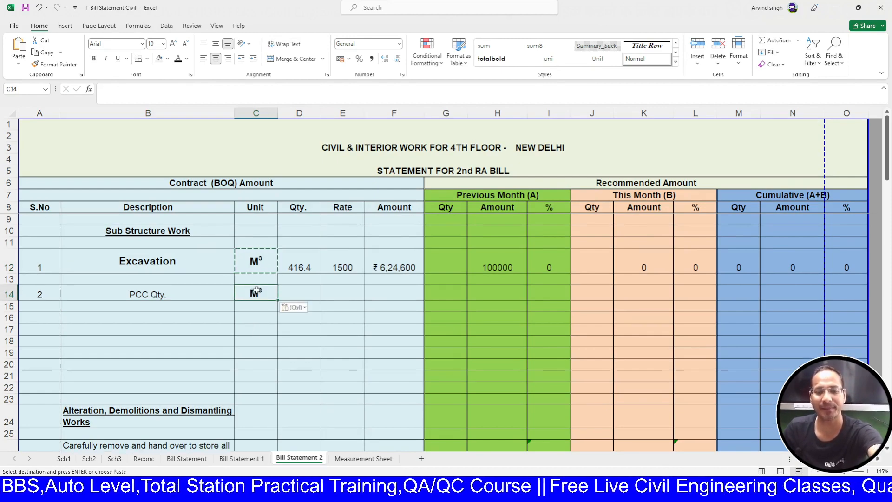
key(Escape)
click(176, 293)
key(ctrl+b)
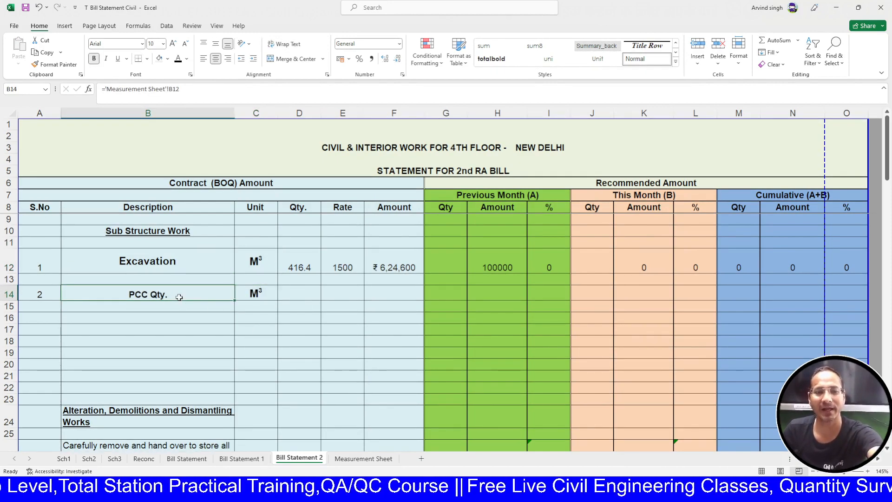
click(294, 290)
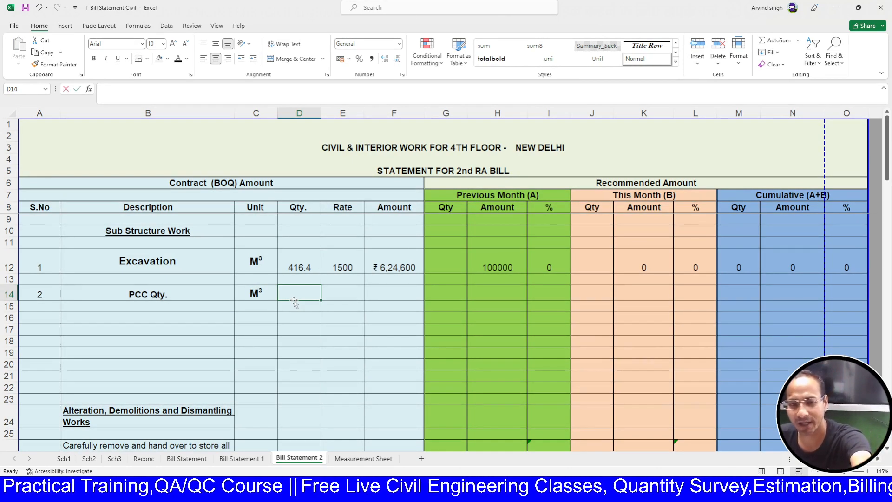
- Link D14 to the Measurement Sheet's PCC total in G19, showing 14.36
text(=)
click(364, 458)
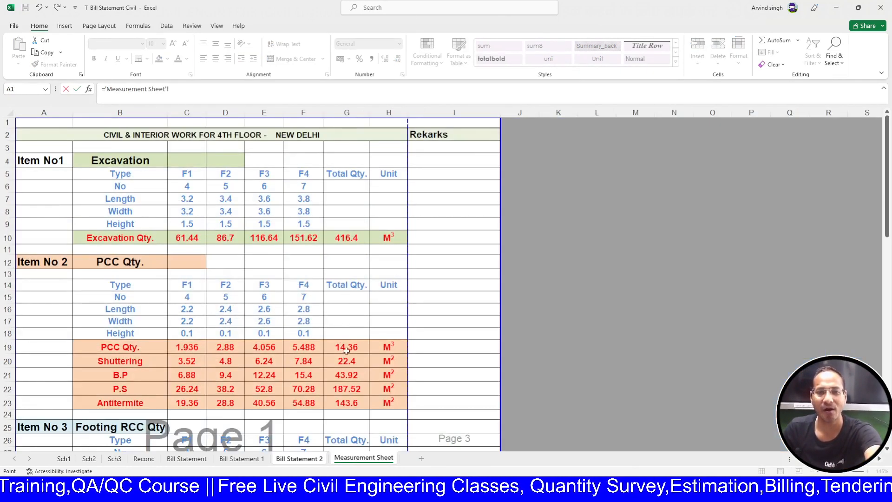
scroll(346, 351, down, 1)
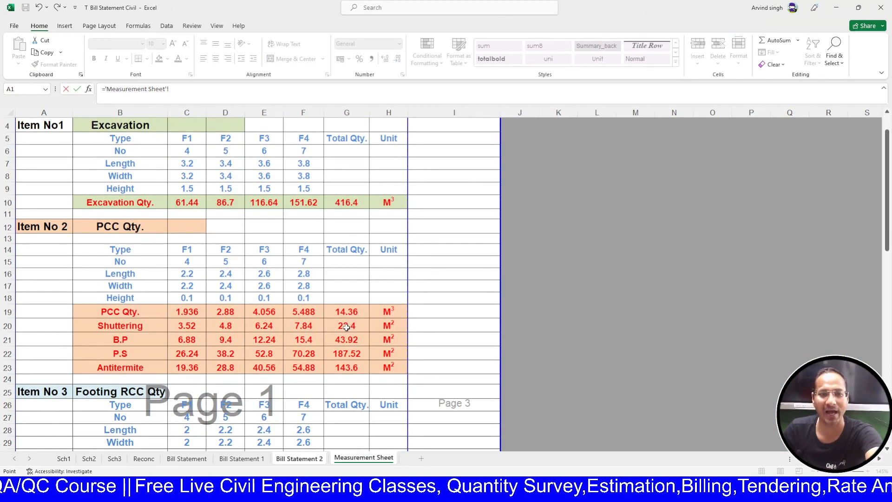
click(348, 312)
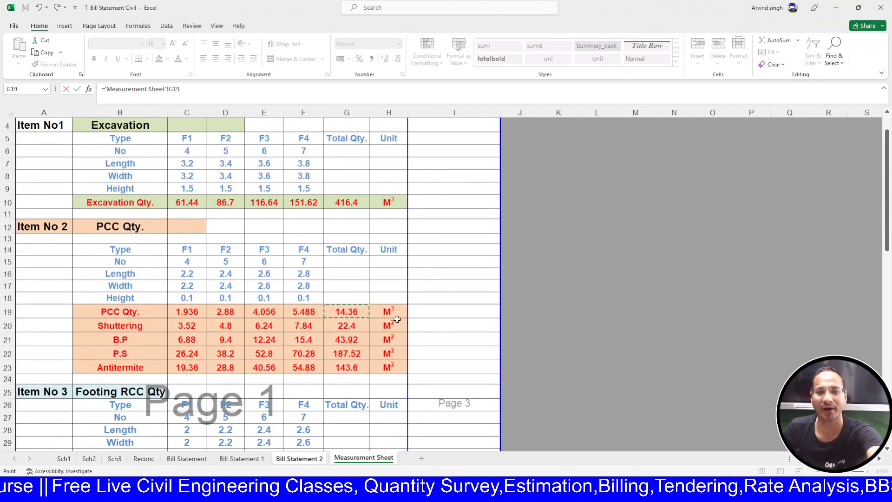
key(Return)
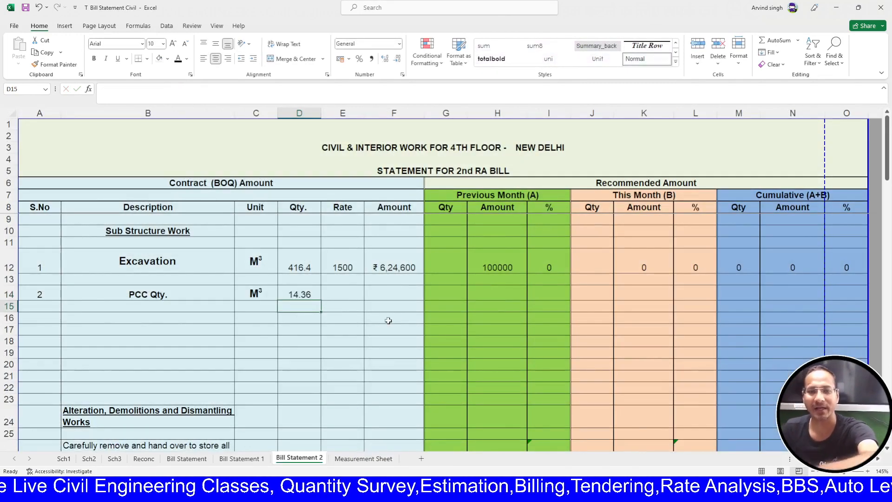
scroll(241, 309, down, 1)
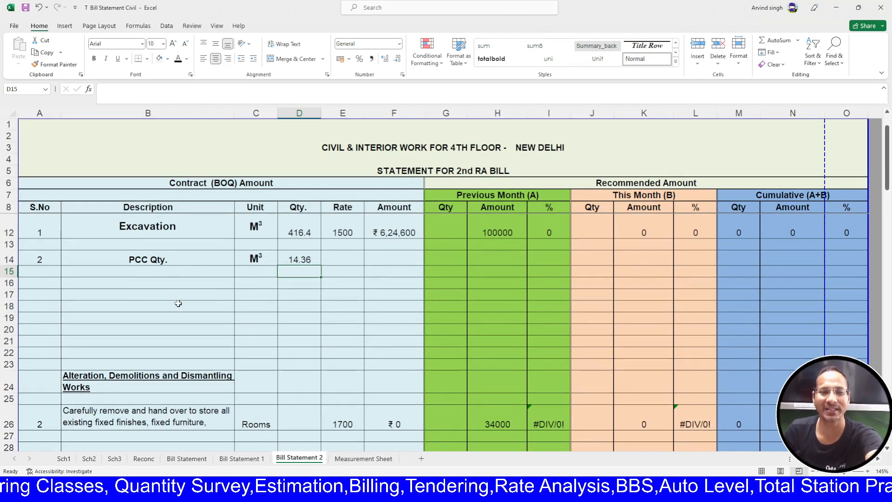
click(173, 259)
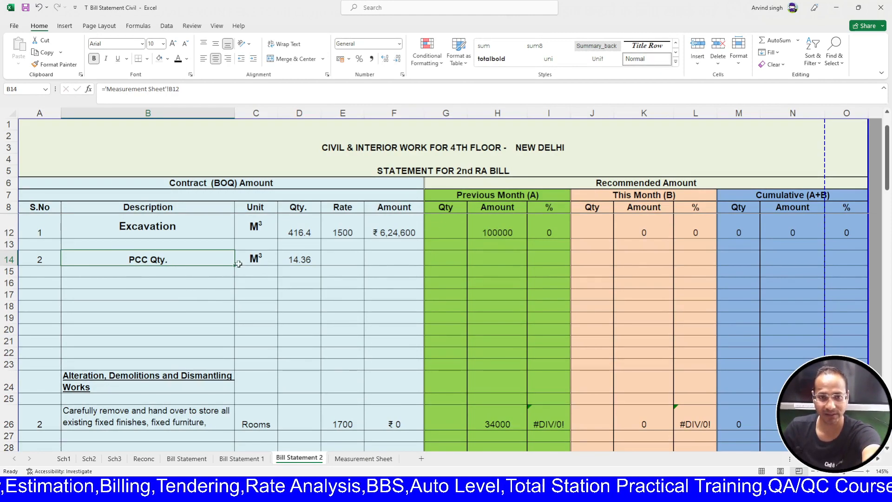
- Clear the wrong fill in B15:B18, then link B15 to Shuttering and fill down to Antitermite
drag(234, 266, 228, 310)
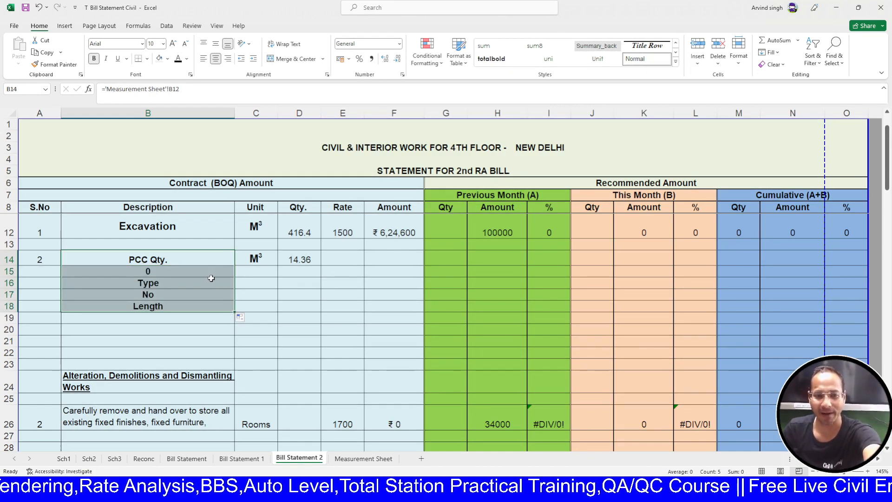
drag(209, 274, 217, 301)
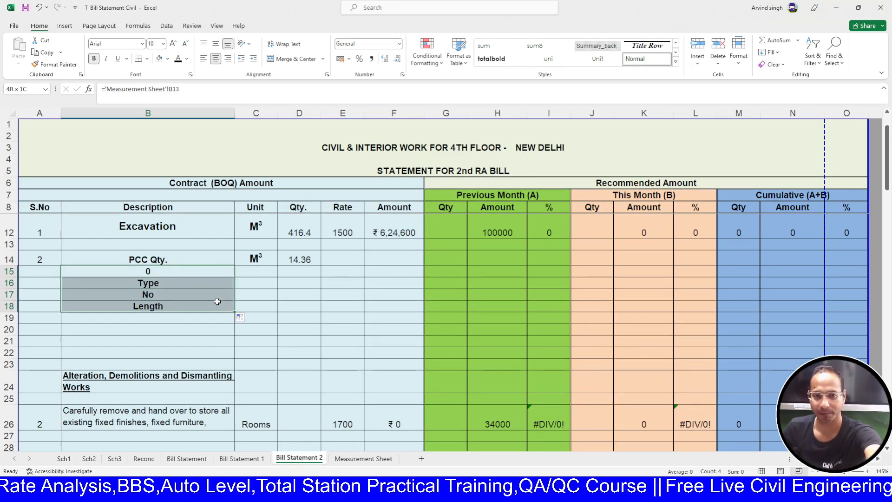
key(Delete)
click(195, 259)
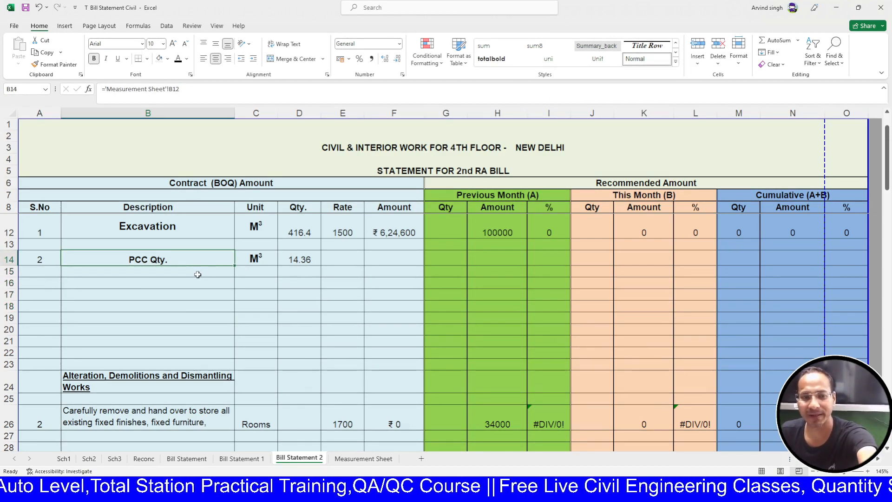
click(197, 275)
text(=)
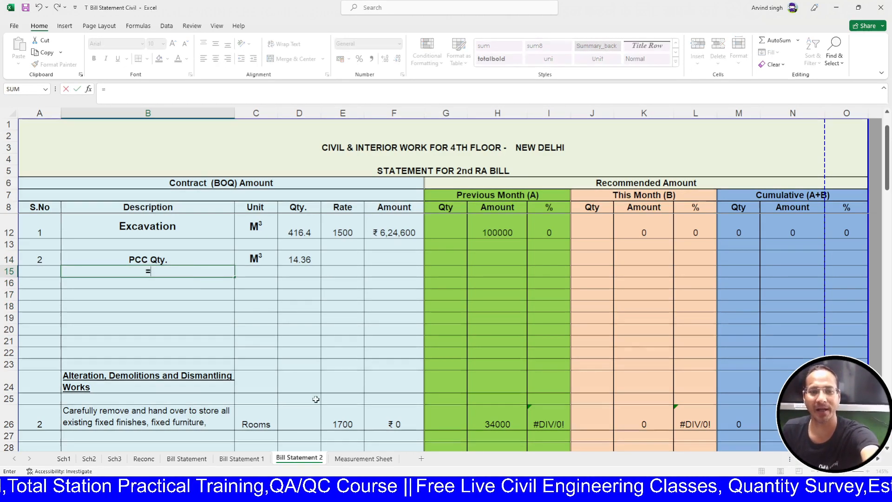
click(364, 459)
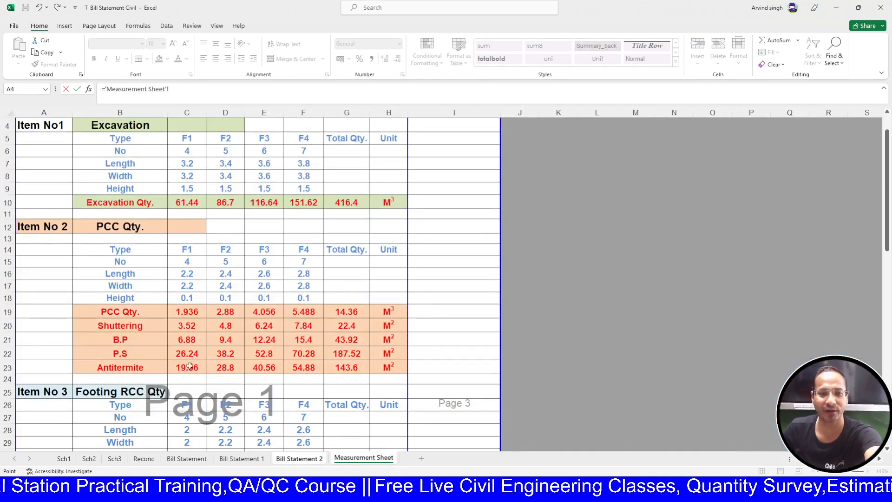
click(139, 319)
key(Return)
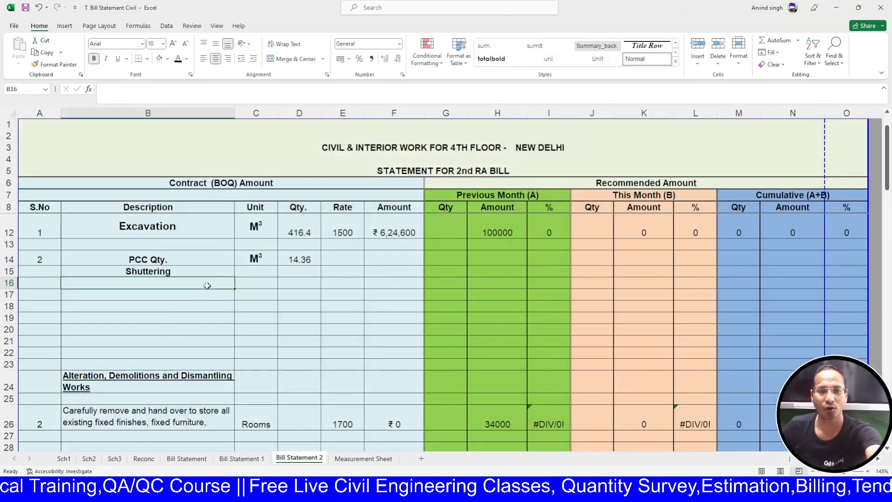
click(214, 270)
drag(235, 279, 236, 313)
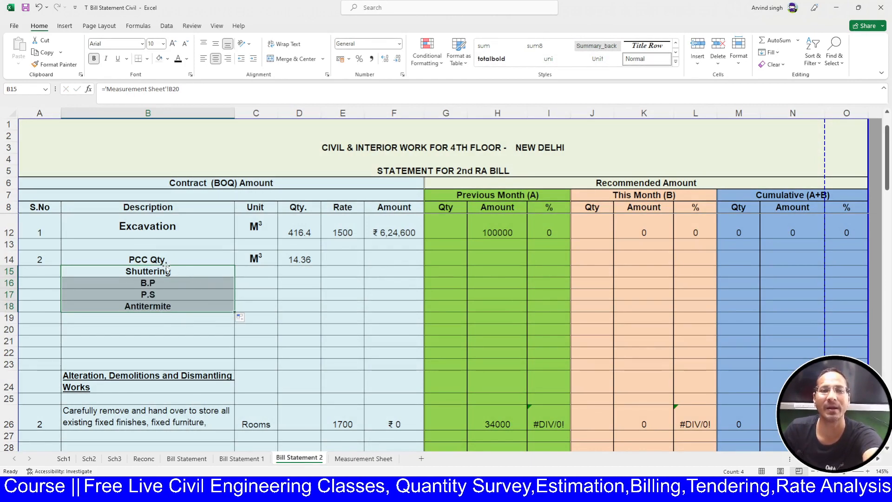
- Set the four sub-item labels to font size 9 and check the B.P, P.S and Antitermite links
drag(167, 272, 170, 306)
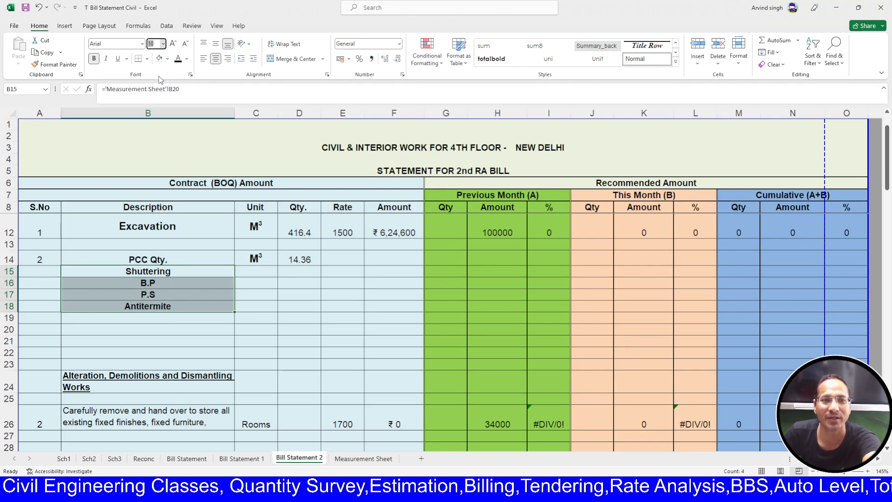
text(9)
key(Return)
click(254, 306)
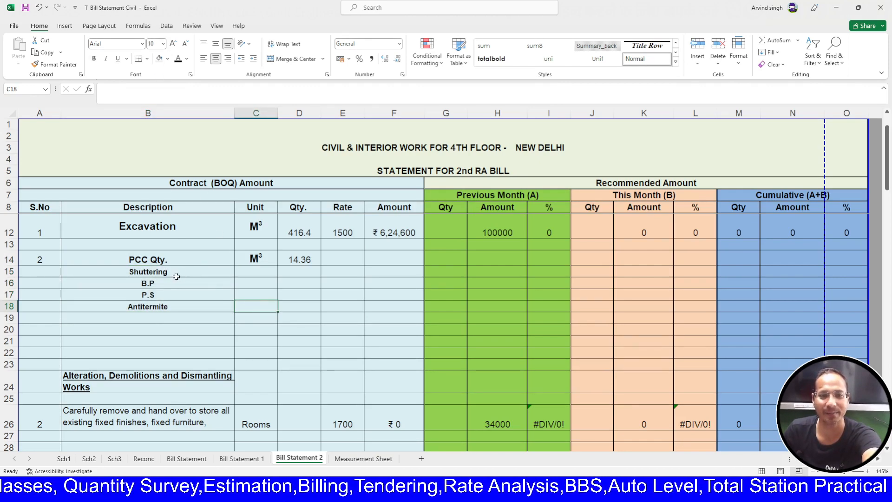
click(161, 285)
click(167, 294)
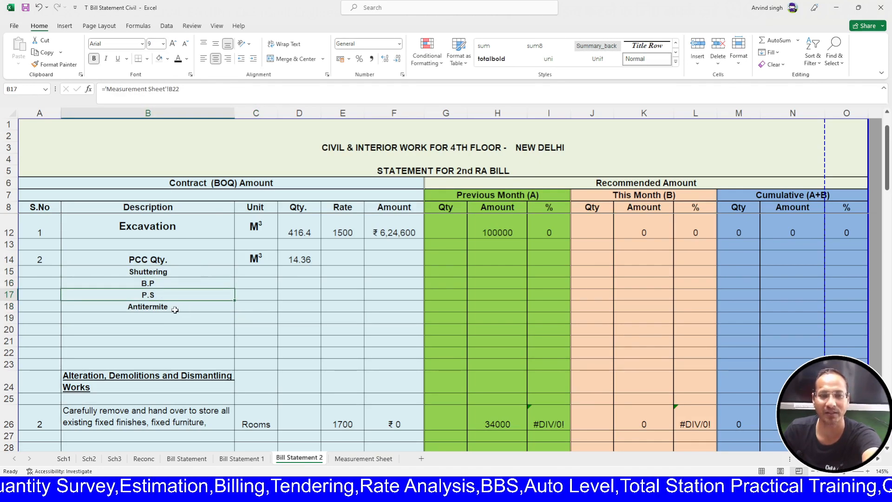
click(175, 306)
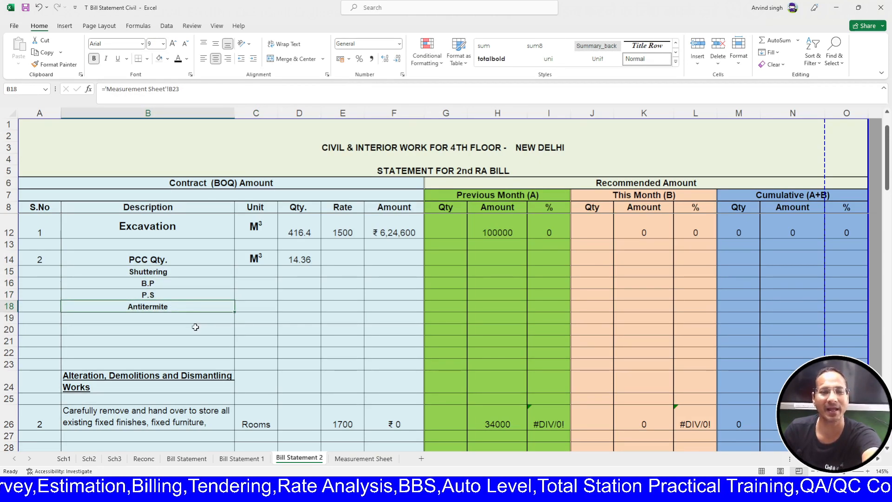
click(251, 275)
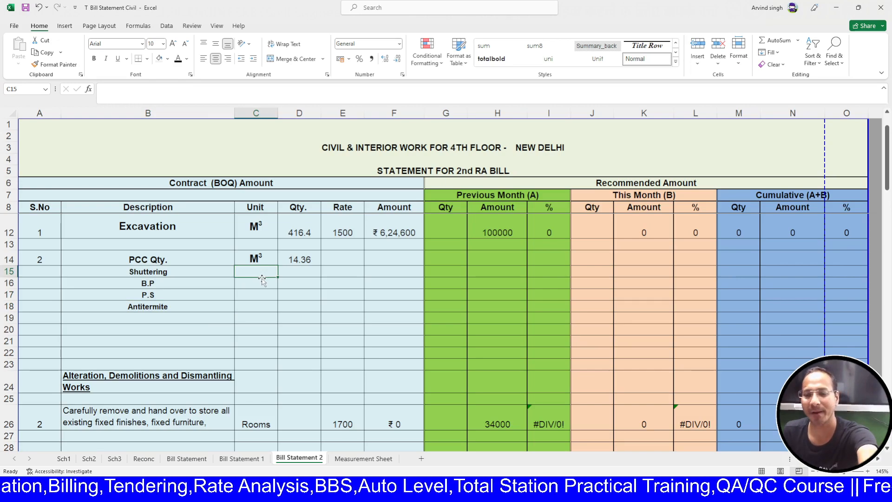
- Copy the Shuttering unit M² from the Measurement Sheet into C15 of Bill Statement 2
click(364, 458)
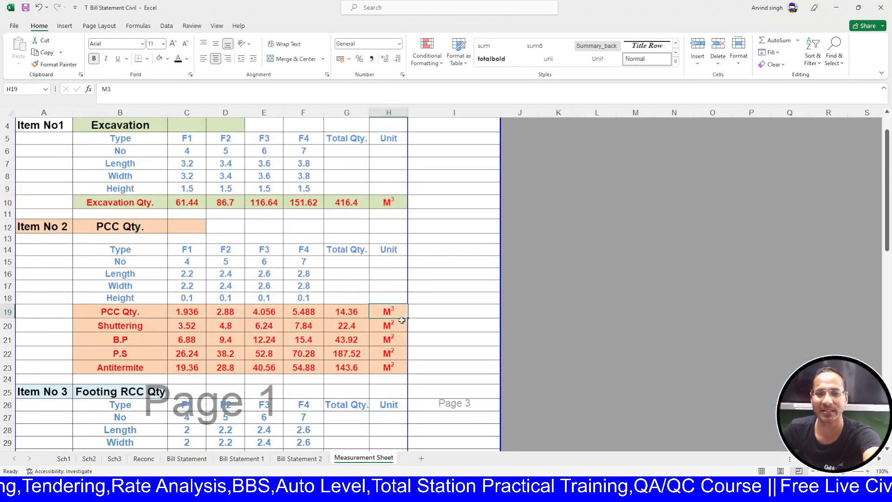
mouse_move(391, 326)
mouse_down()
mouse_move(390, 367)
mouse_move(390, 326)
mouse_up()
key(ctrl+c)
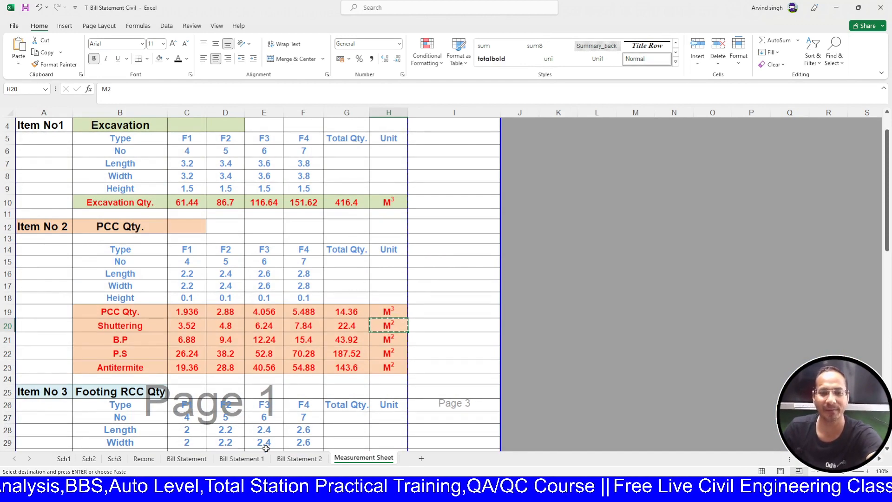
click(299, 458)
key(ctrl+v)
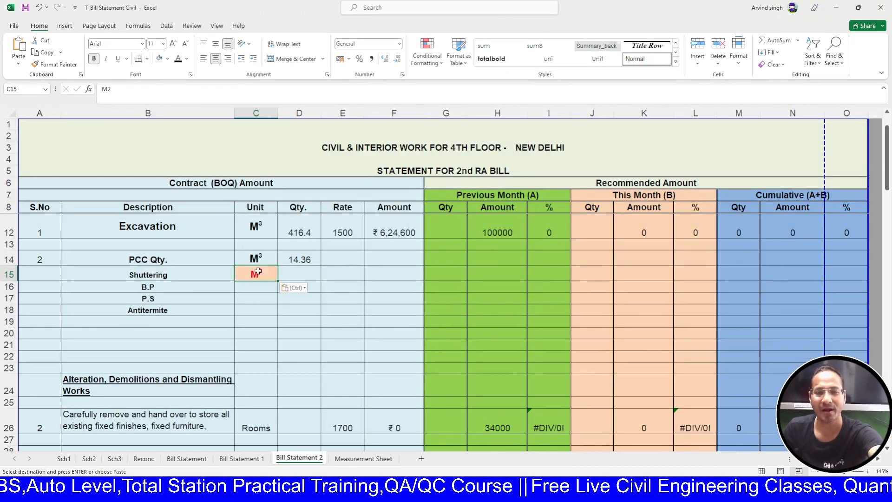
mouse_move(277, 282)
mouse_down()
mouse_move(275, 321)
mouse_move(274, 279)
mouse_up()
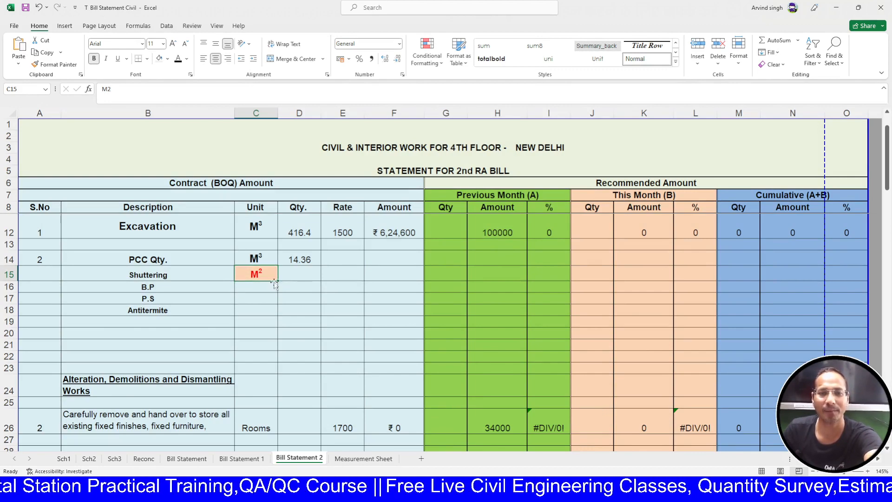
- Give C15 the PCC Qty unit's plain formatting with Format Painter, undoing an unwanted M3–M5 fill series
click(270, 256)
click(59, 65)
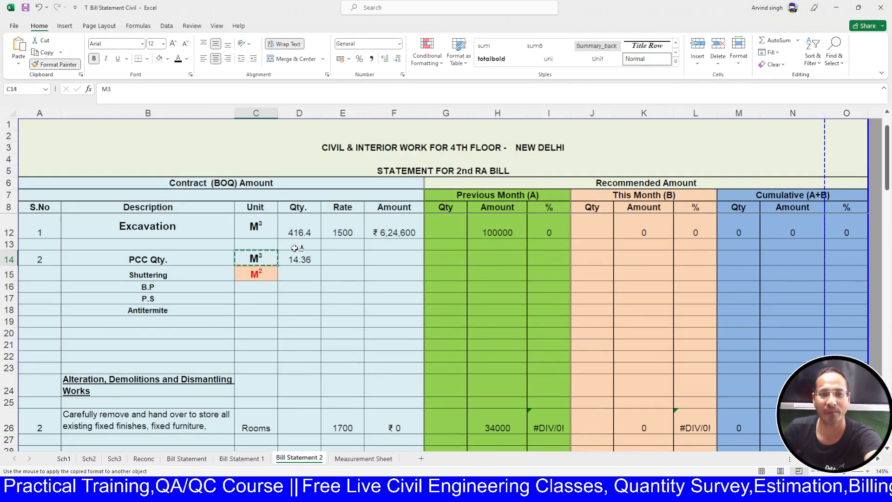
click(258, 275)
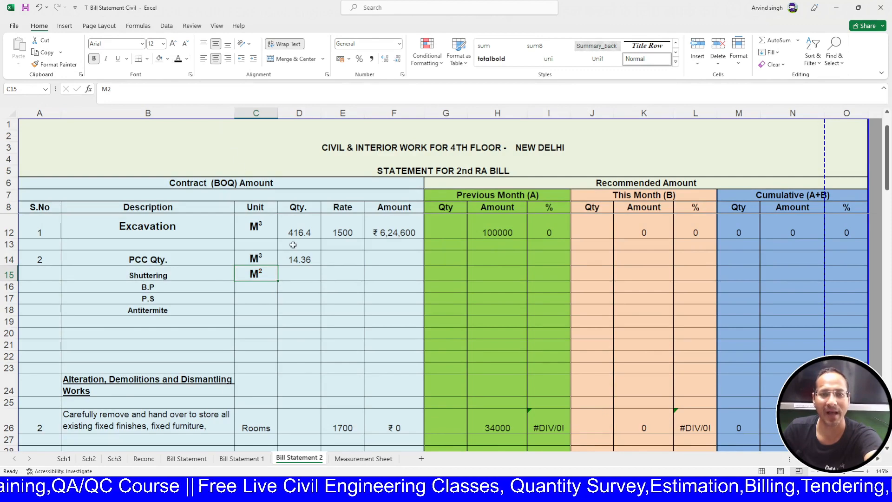
drag(277, 283, 276, 315)
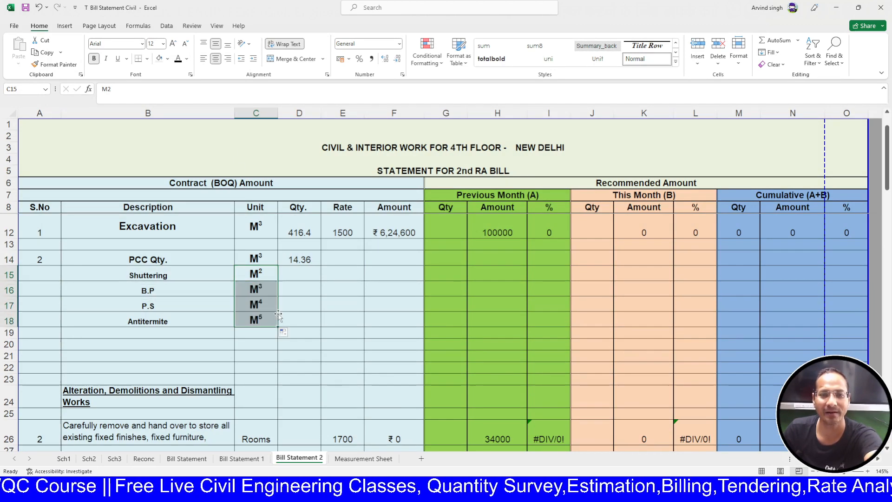
key(ctrl+z)
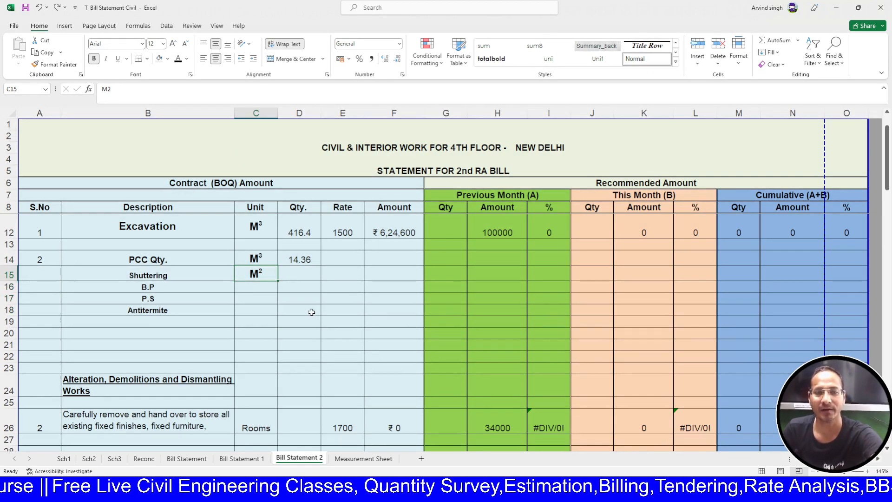
- Paste M² into the B.P, P.S and Antitermite unit cells C16:C18
key(ctrl+c)
ctrl+click(265, 290)
ctrl+click(265, 300)
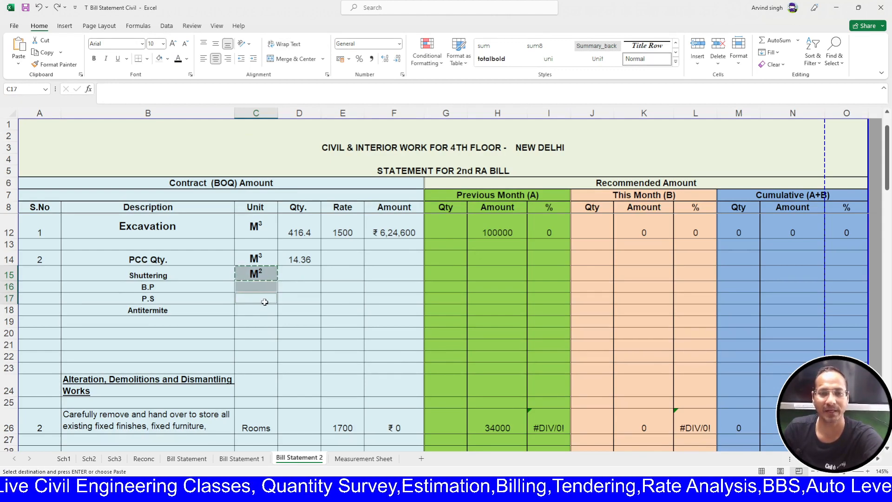
ctrl+click(261, 307)
key(Return)
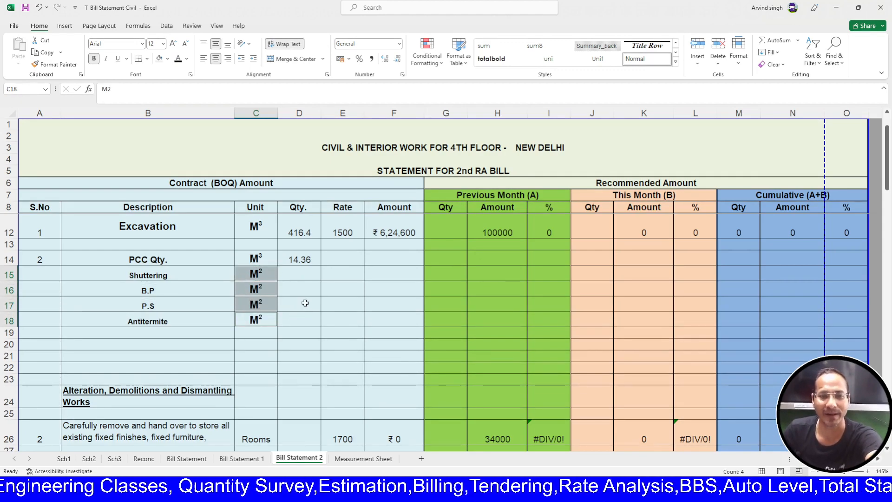
- Link D15 to the Measurement Sheet Shuttering total 22.4 and fill it down to D18
click(298, 275)
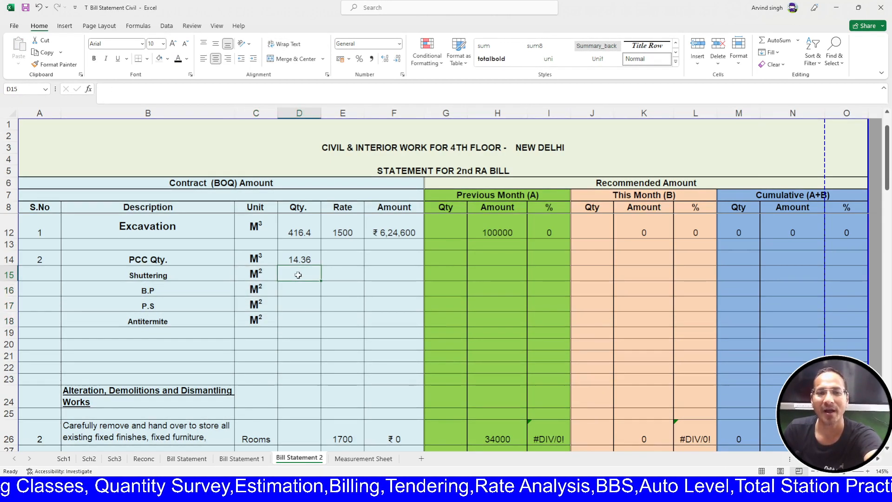
text(=)
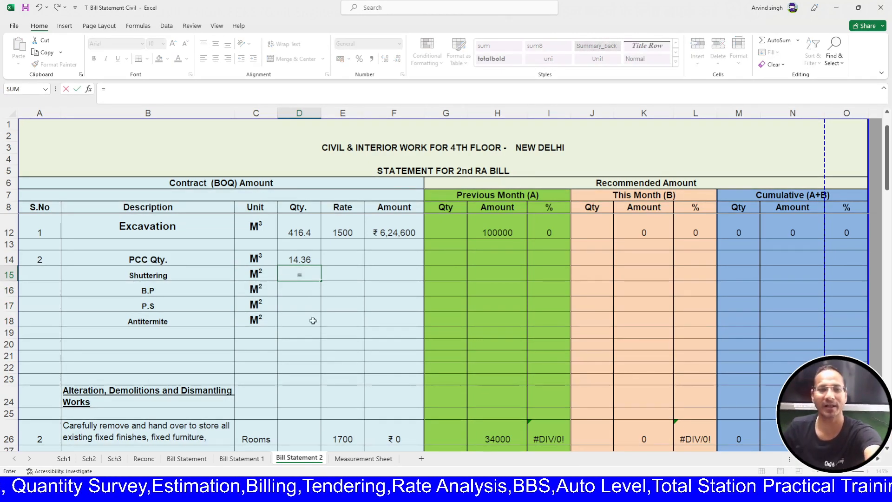
click(362, 459)
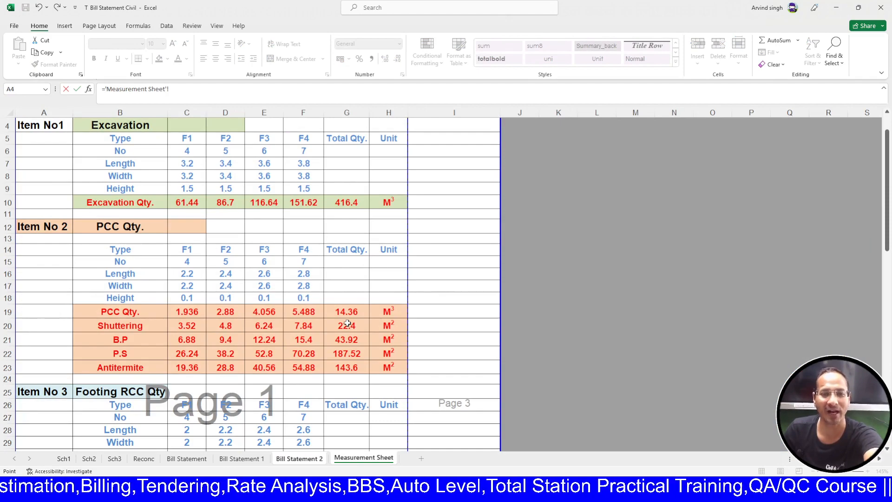
click(347, 324)
key(Return)
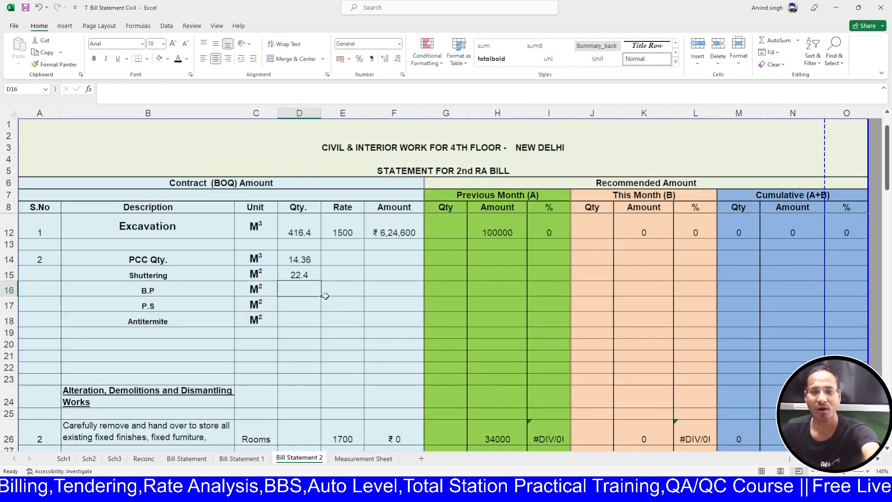
click(311, 277)
drag(321, 281, 322, 327)
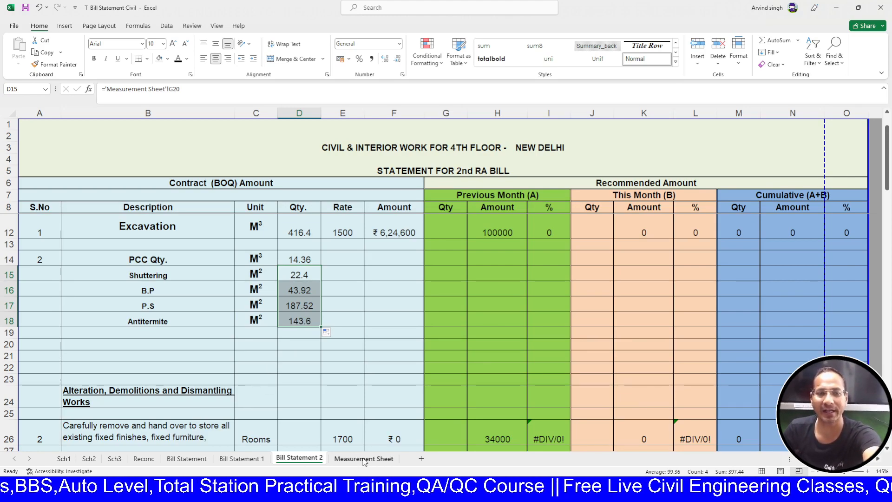
- Compare the linked quantities with the Measurement Sheet totals 22.4, 43.92, 187.52 and 143.6
click(363, 459)
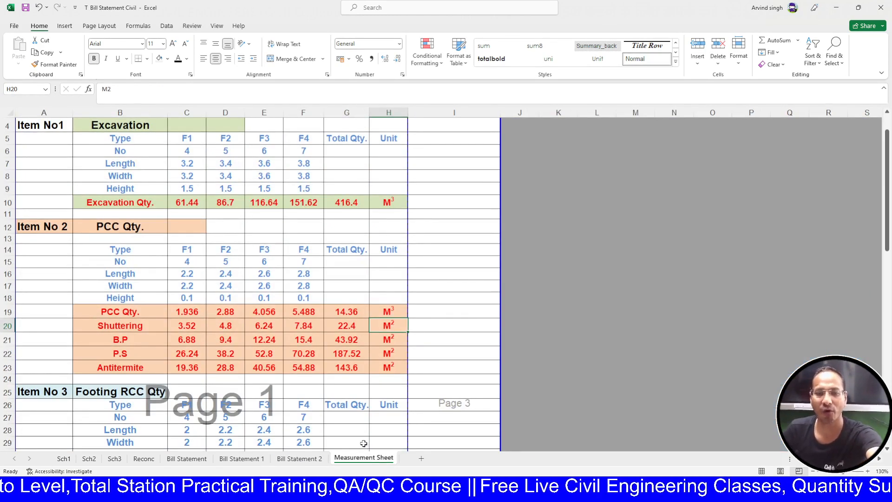
click(315, 459)
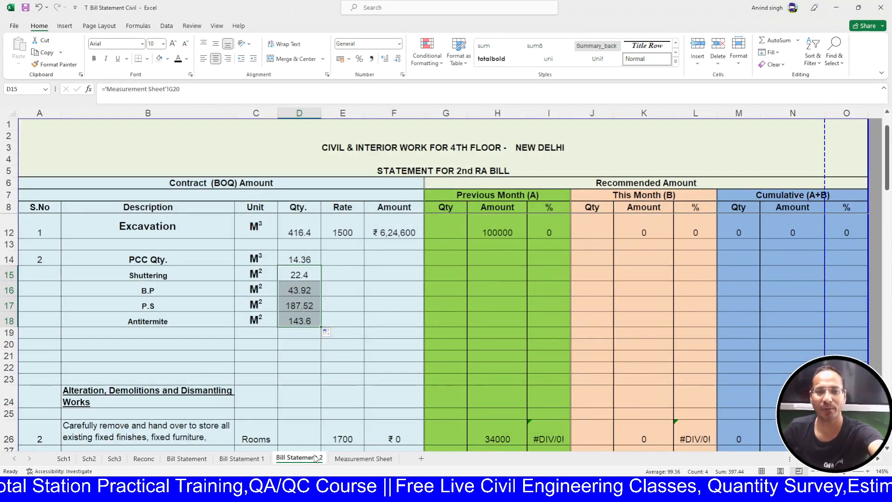
click(355, 463)
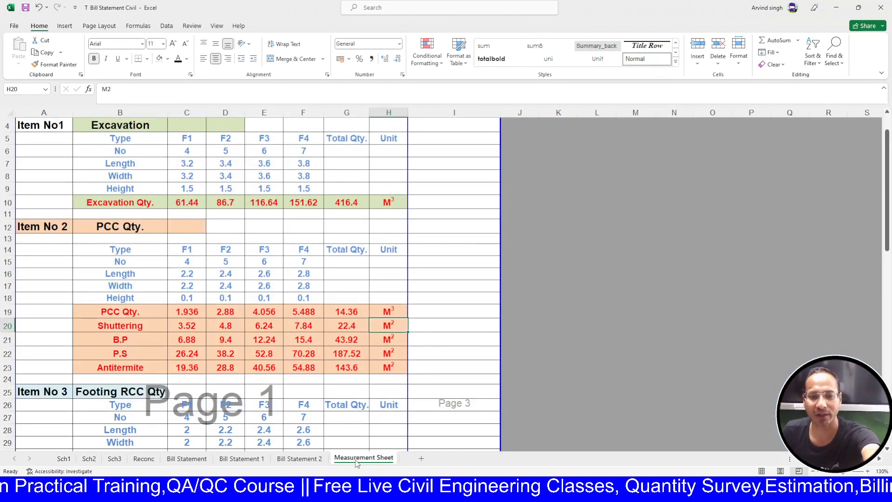
click(307, 457)
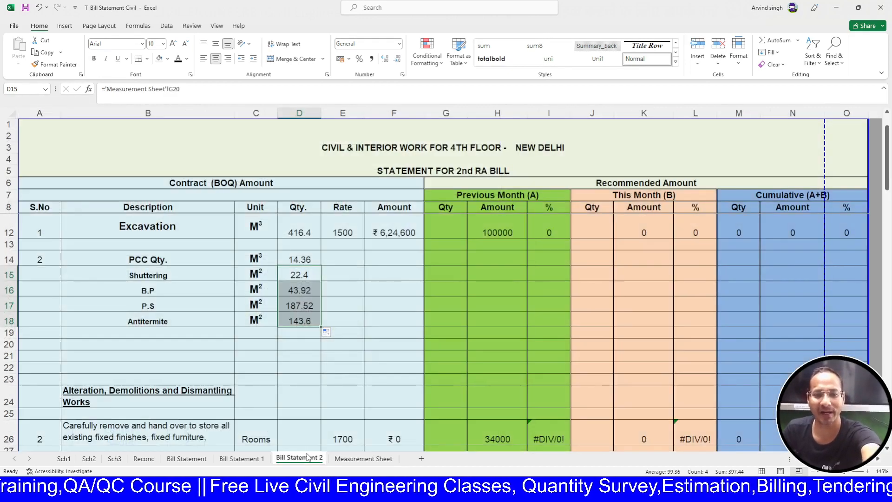
click(354, 459)
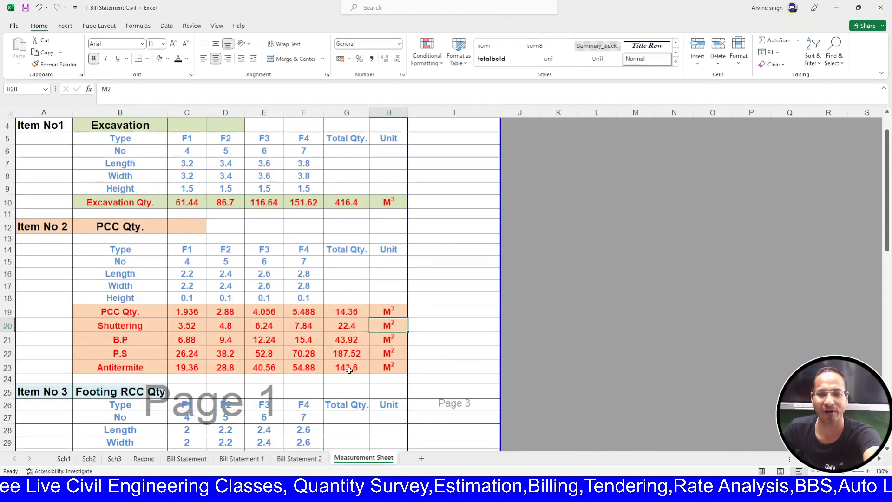
click(300, 459)
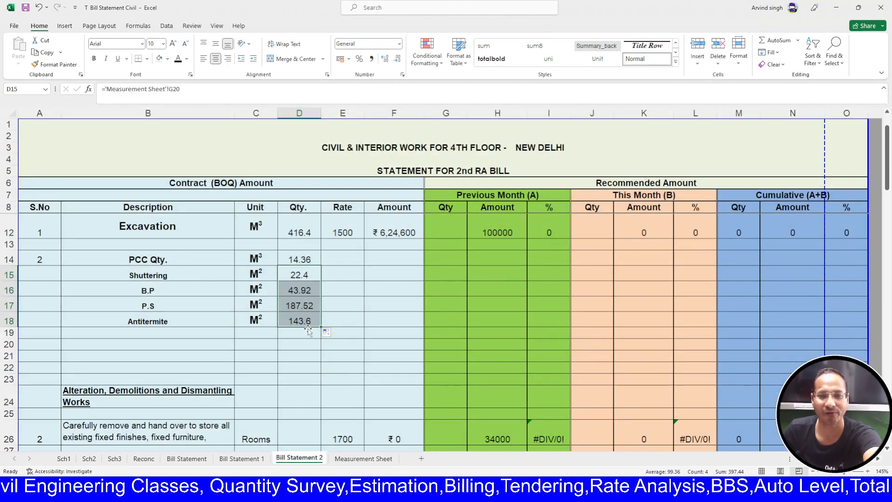
click(309, 345)
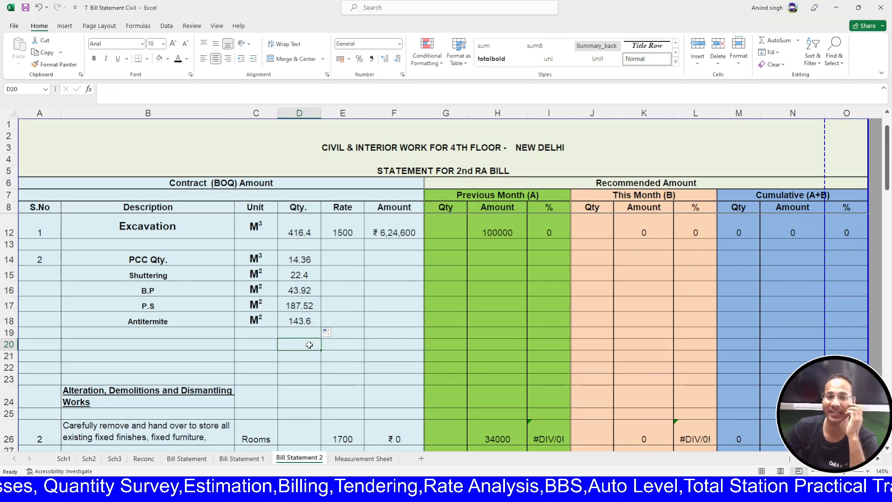
- Change the Excavation F1 count in C6 of the Measurement Sheet to 8
click(353, 459)
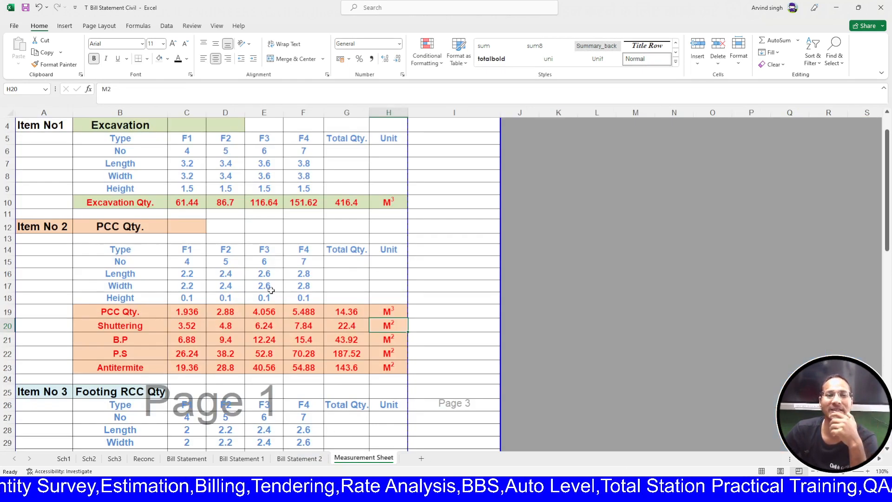
click(200, 265)
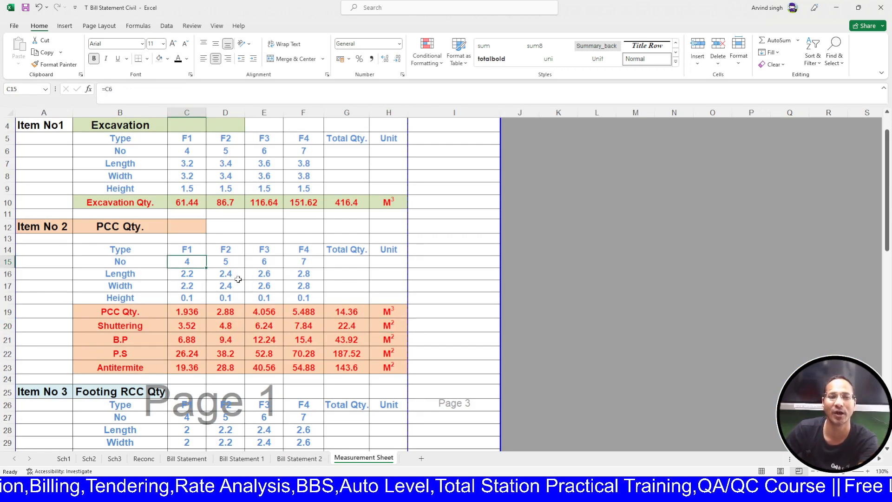
scroll(238, 279, up, 1)
click(188, 177)
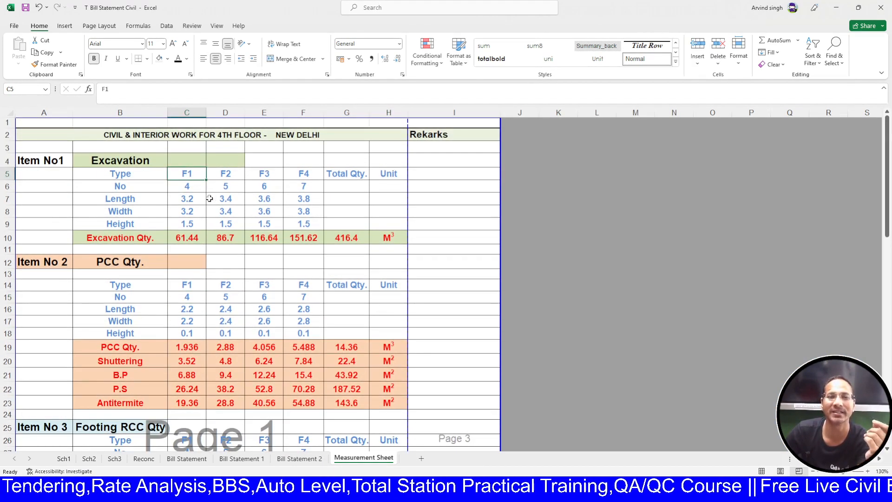
click(197, 188)
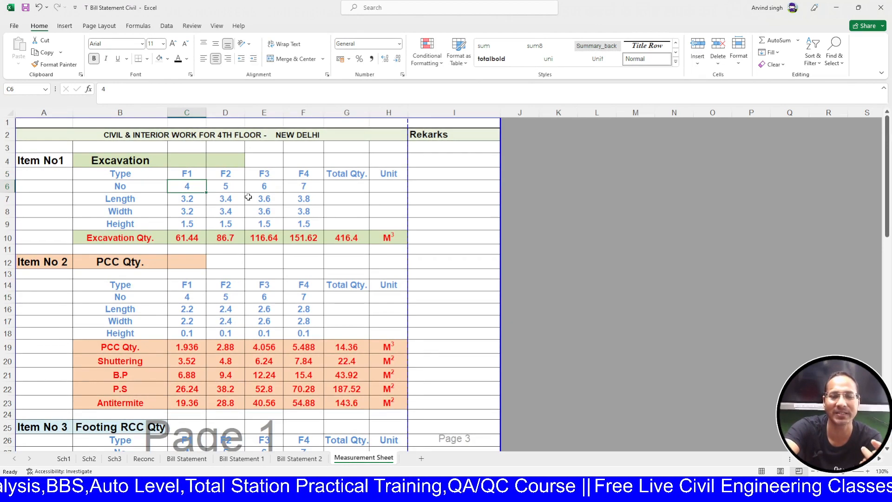
text(8)
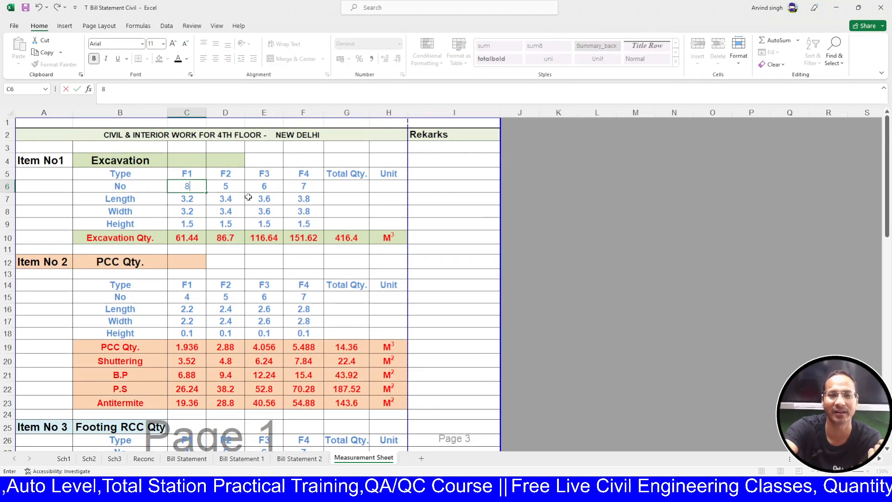
key(Return)
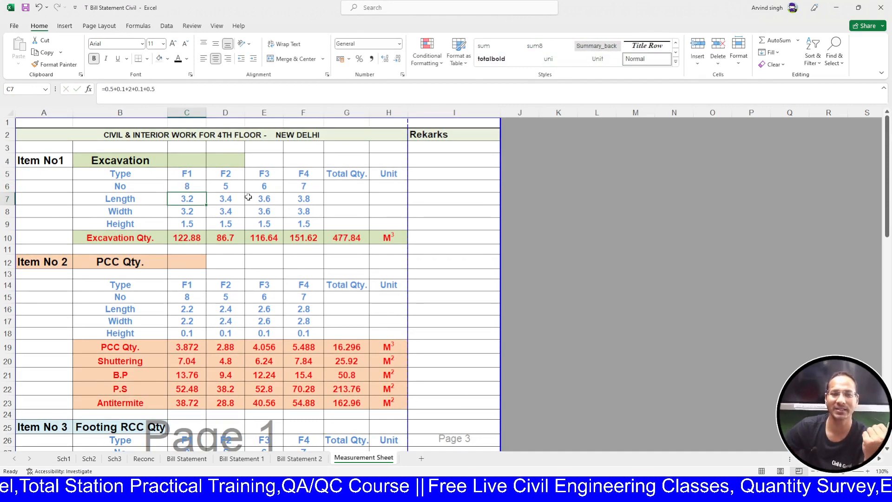
- Check the updated quantities on Bill Statement 2, then return to the Measurement Sheet
scroll(232, 302, down, 2)
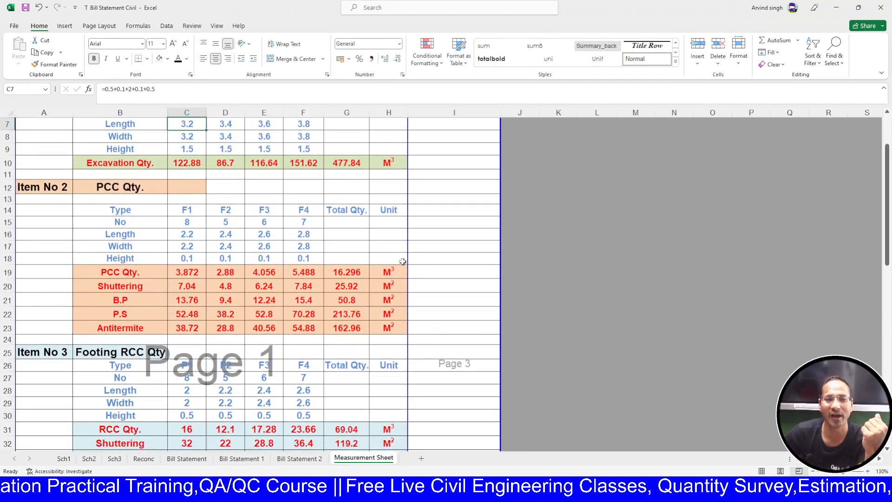
scroll(371, 298, down, 2)
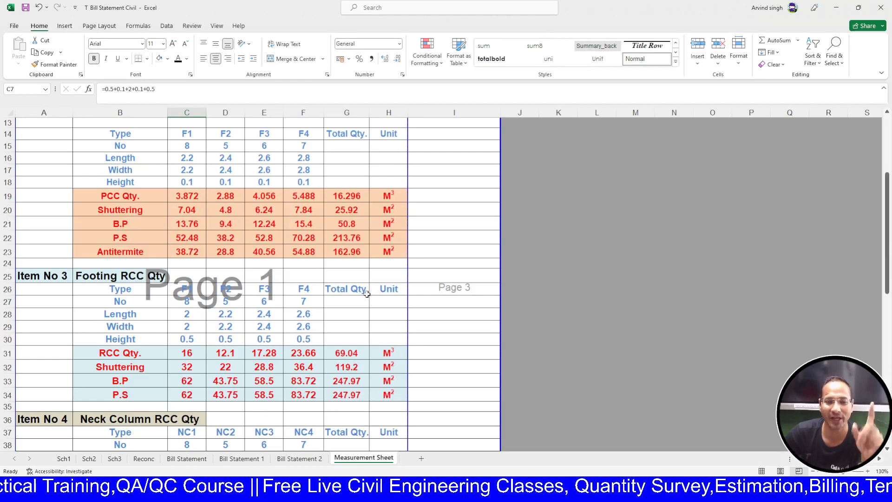
scroll(367, 293, up, 4)
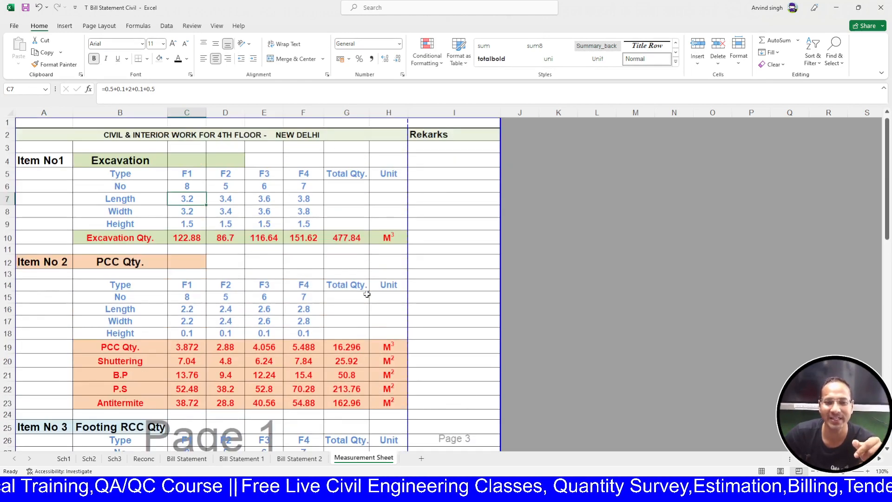
click(301, 459)
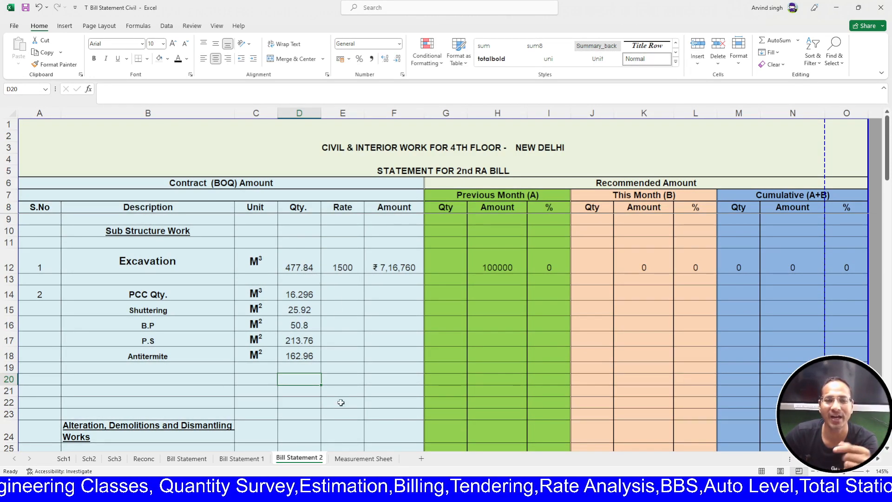
click(355, 459)
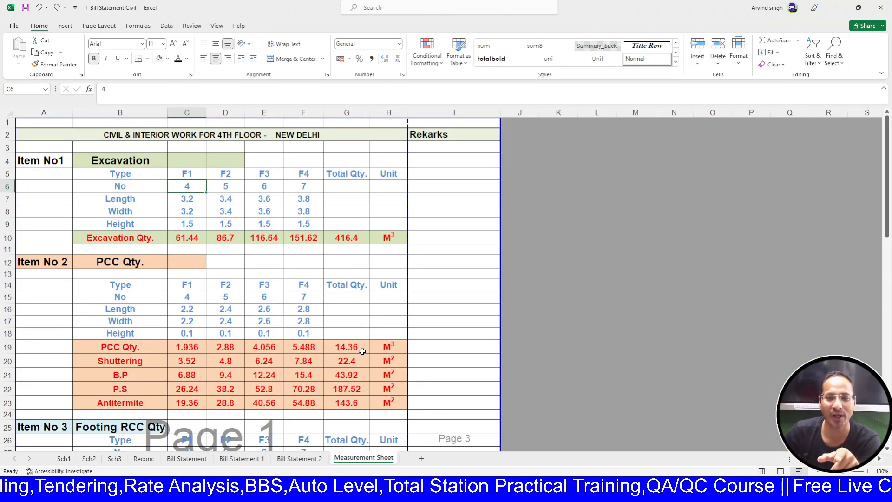
- Re-enter the Excavation F1 count in C6 as 8 on the Measurement Sheet
click(300, 459)
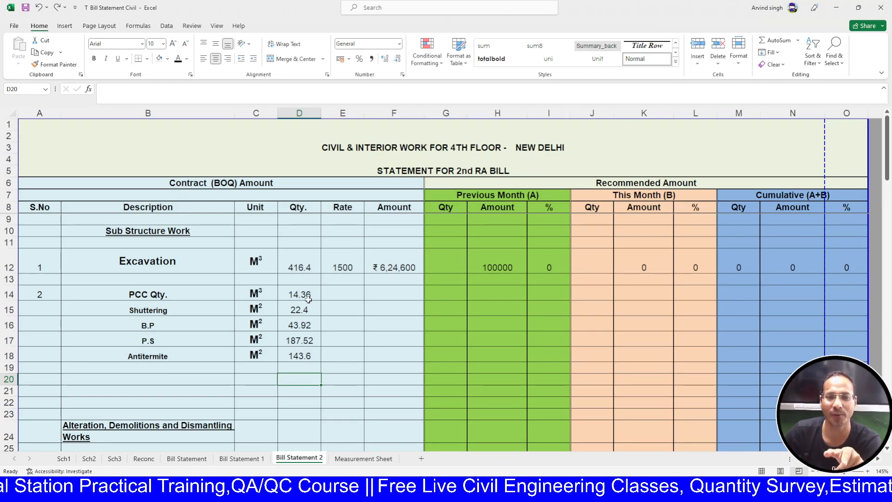
click(363, 458)
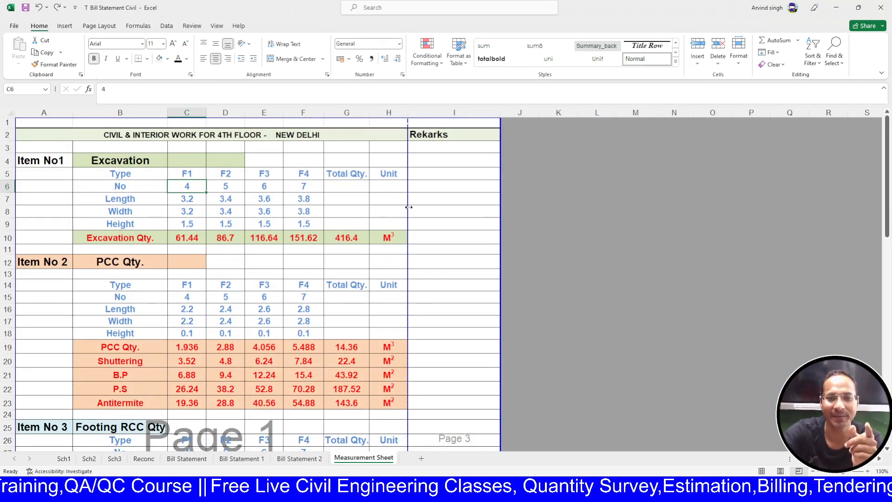
key(BackSpace)
text(8)
key(Return)
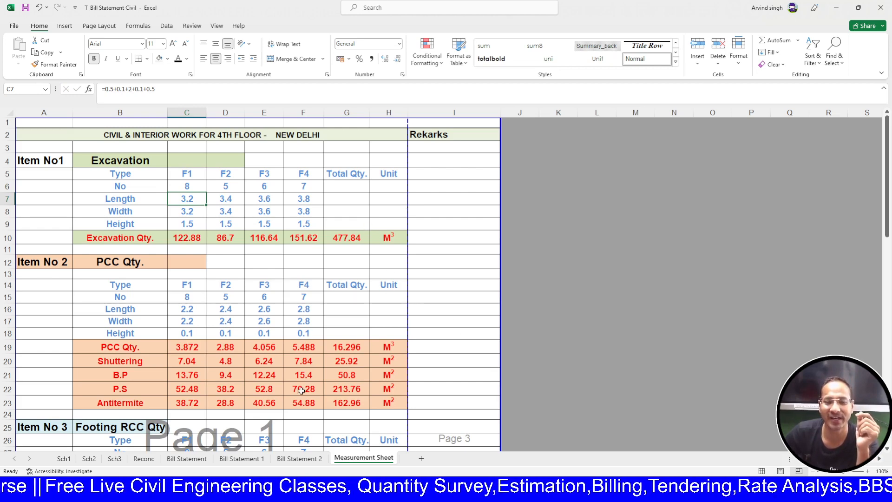
- Check Bill Statement 2's quantities, then set the F1 length to 4 on the Measurement Sheet
click(304, 461)
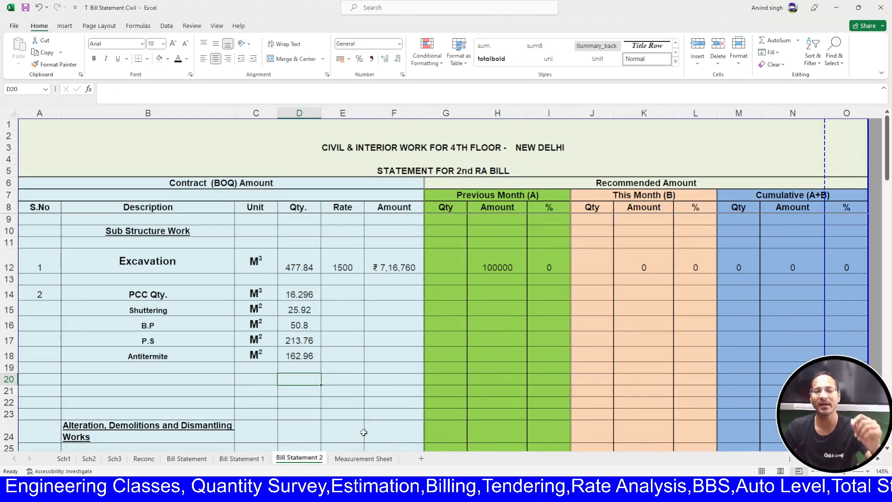
click(363, 459)
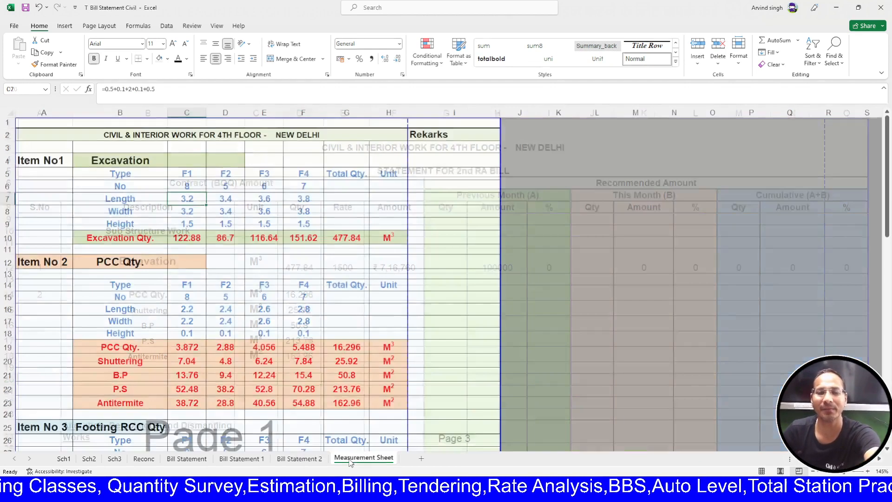
text(4)
key(Return)
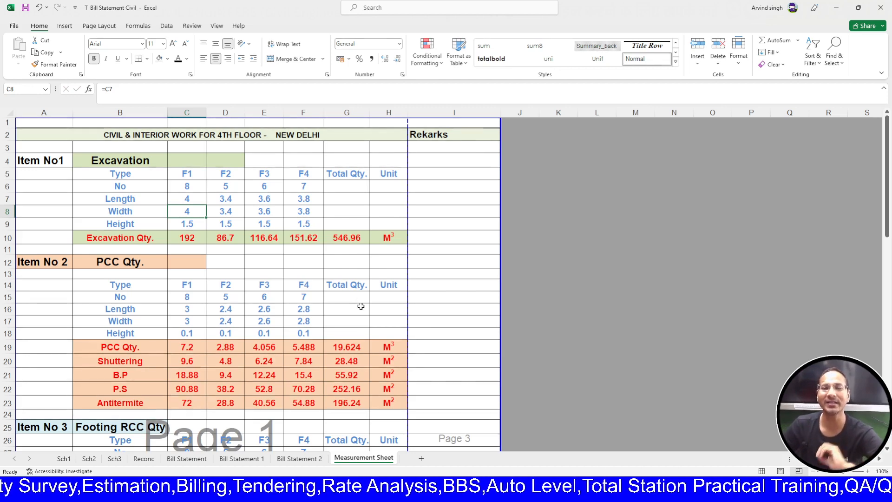
double_click(434, 135)
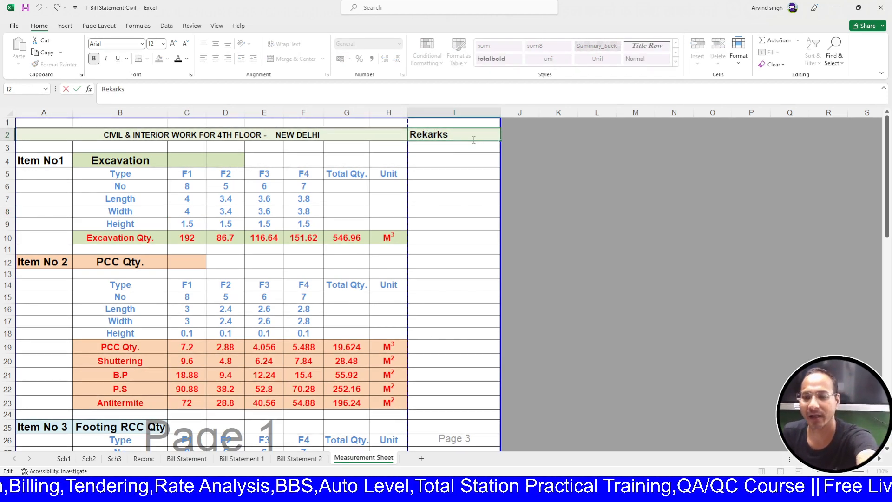
- Correct the I2 heading from 'Rekarks' to 'Remarks' and centre it in its cell
key(Delete)
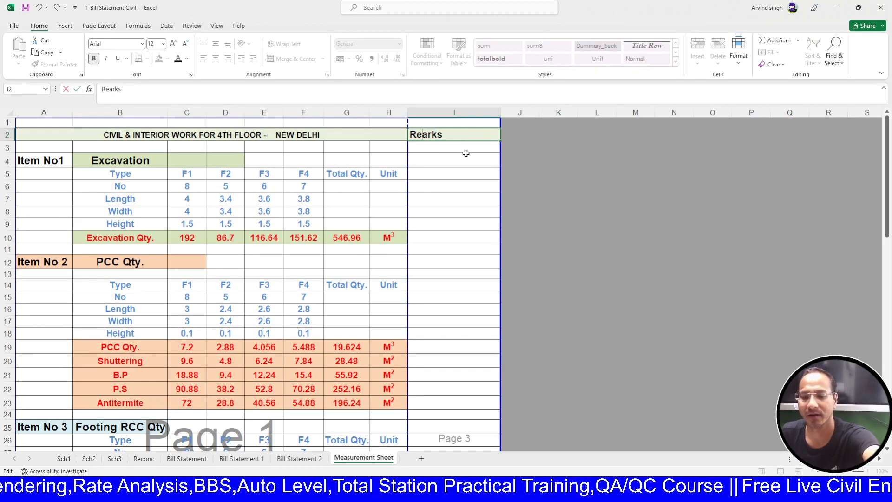
text(,)
key(BackSpace)
text(m)
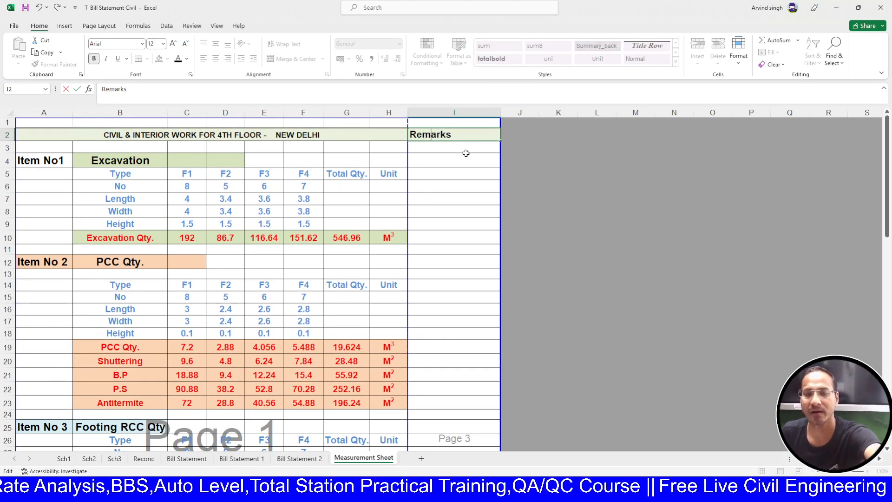
click(460, 188)
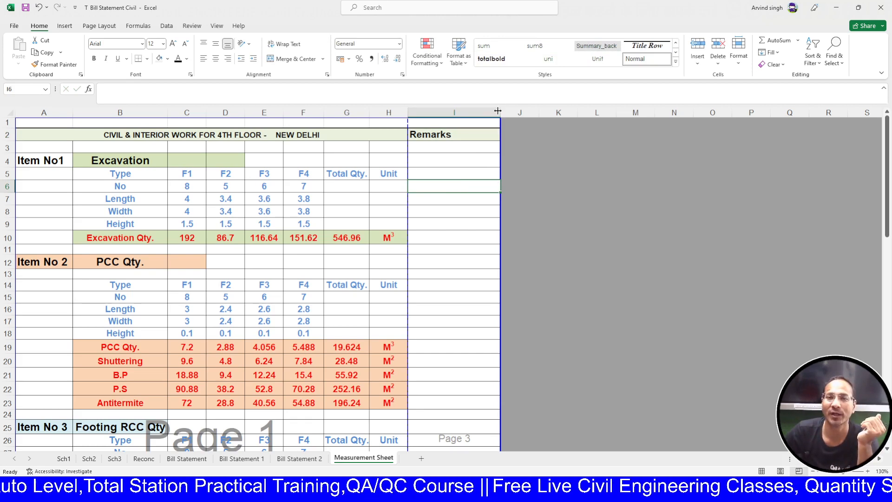
click(438, 136)
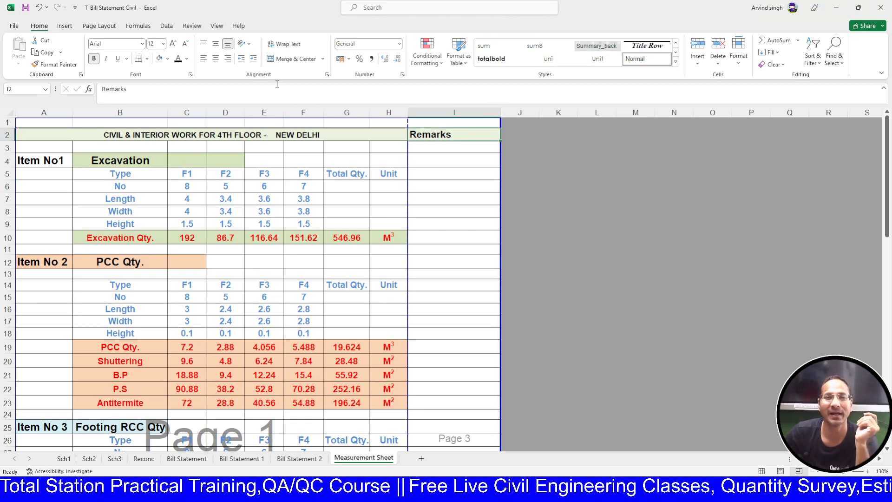
click(217, 59)
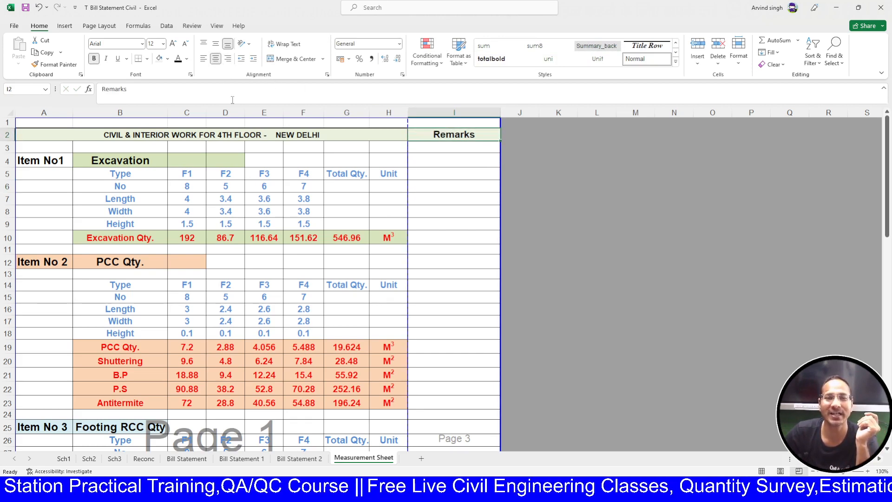
click(284, 457)
- Copy the Footing RCC Qty heading from Measurement Sheet cell B25
scroll(293, 325, down, 2)
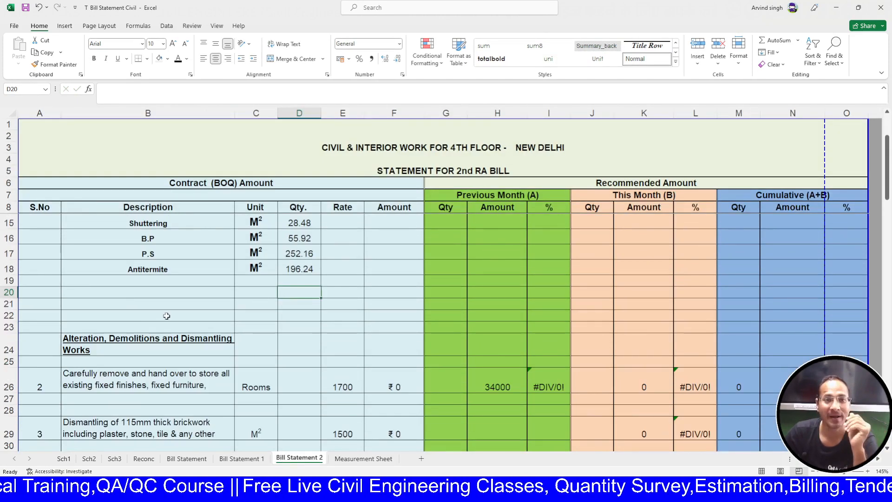
scroll(158, 317, up, 1)
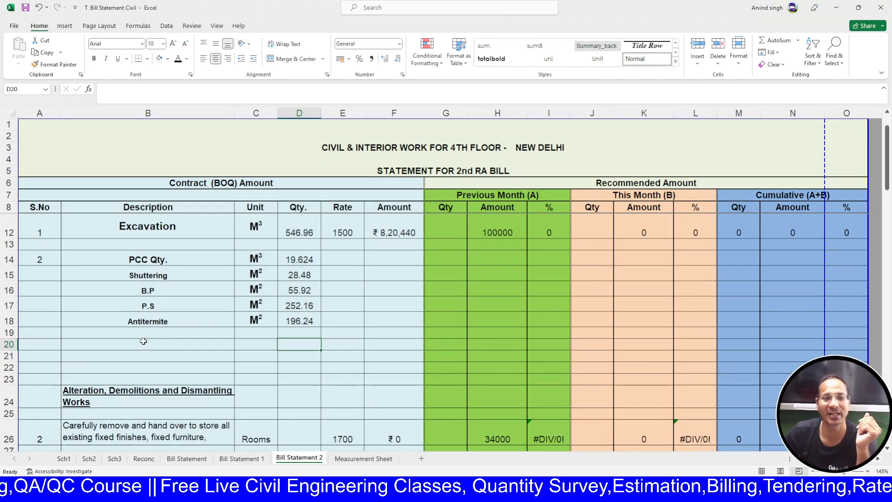
click(143, 341)
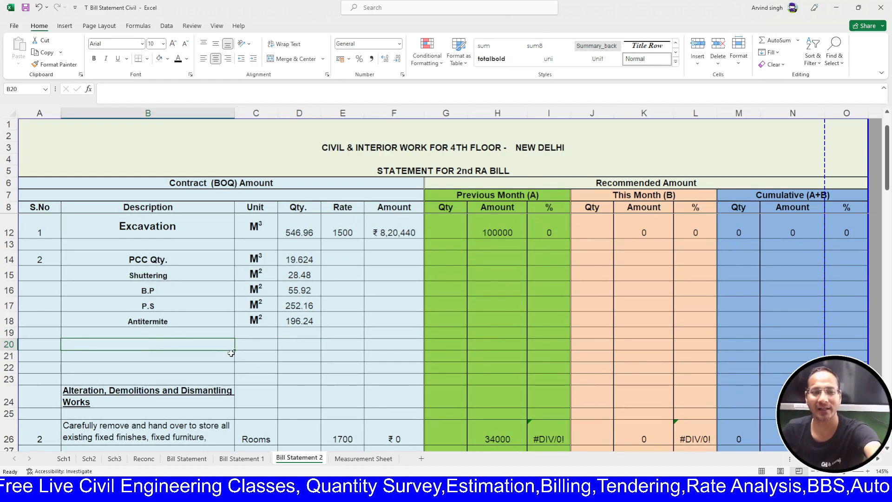
key(ctrl+Page_Down)
scroll(200, 290, down, 1)
scroll(200, 289, down, 2)
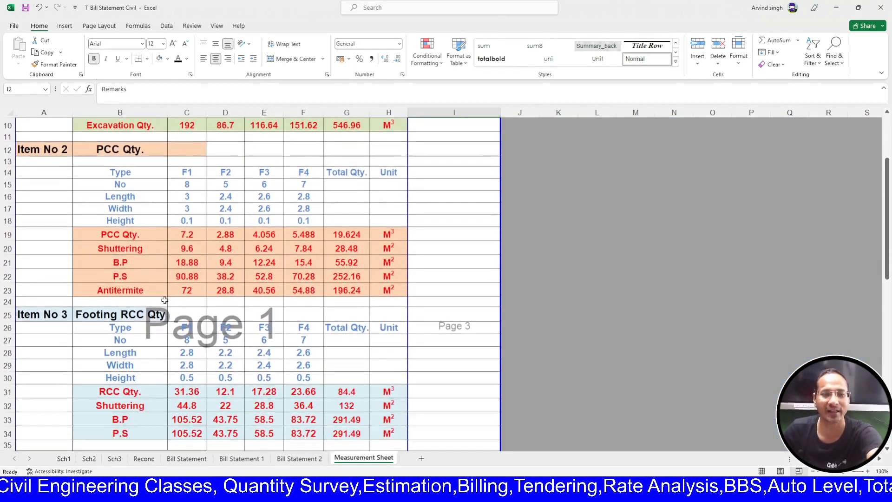
click(143, 316)
key(ctrl+c)
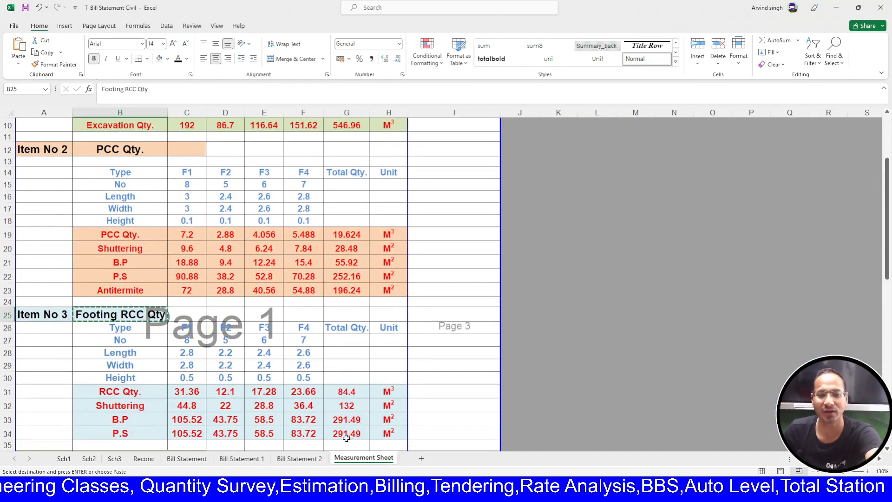
key(ctrl+Page_Up)
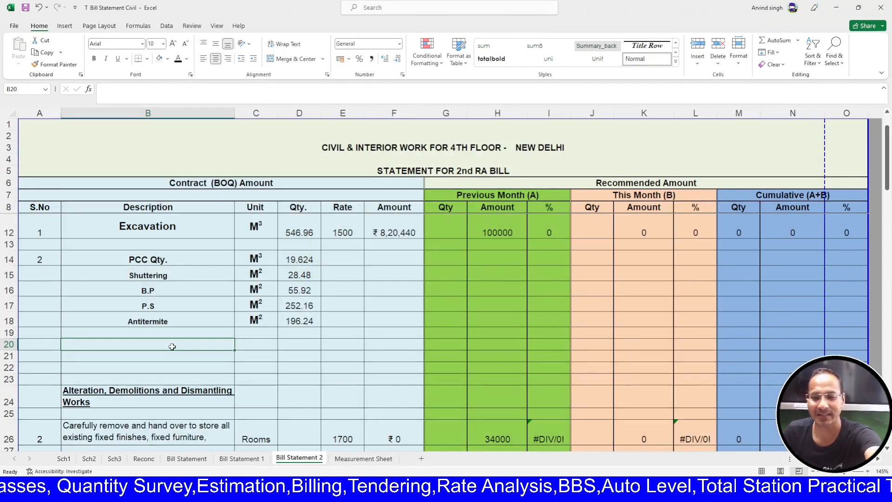
- Link B20 of Bill Statement 2 to ='Measurement Sheet'!B25 to show Footing RCC Qty
text(=)
click(363, 458)
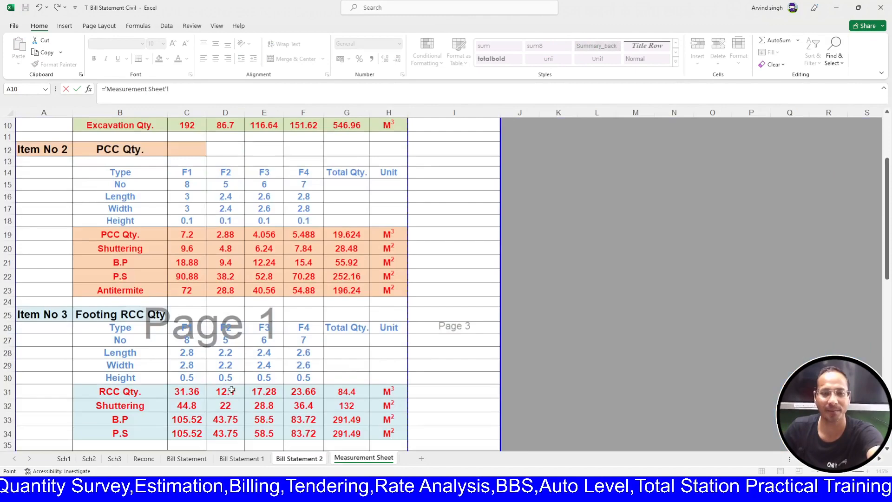
click(140, 321)
key(Return)
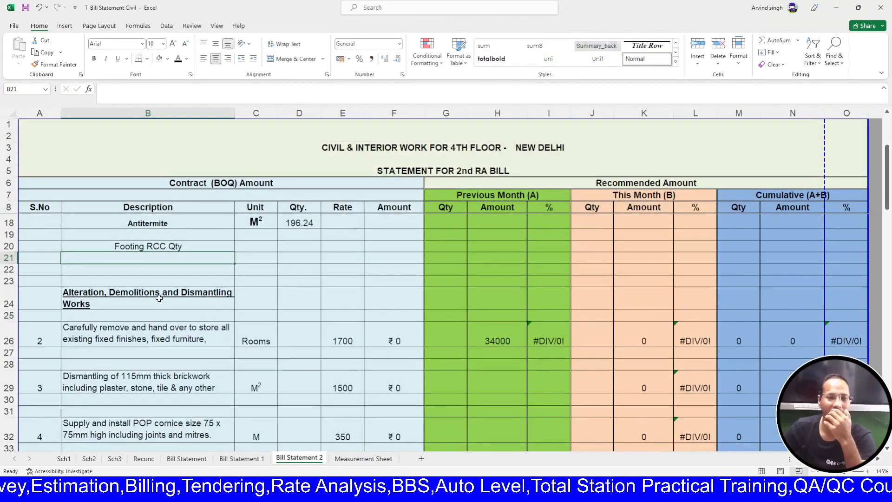
scroll(159, 299, up, 2)
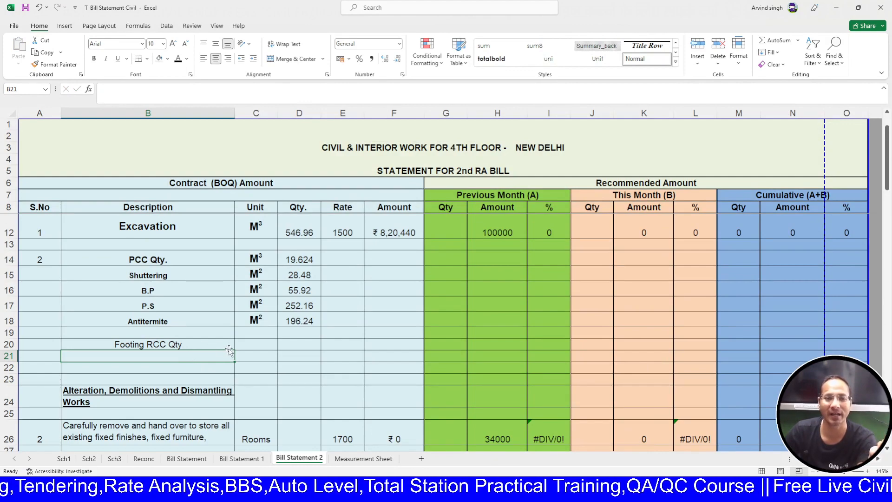
scroll(189, 338, down, 1)
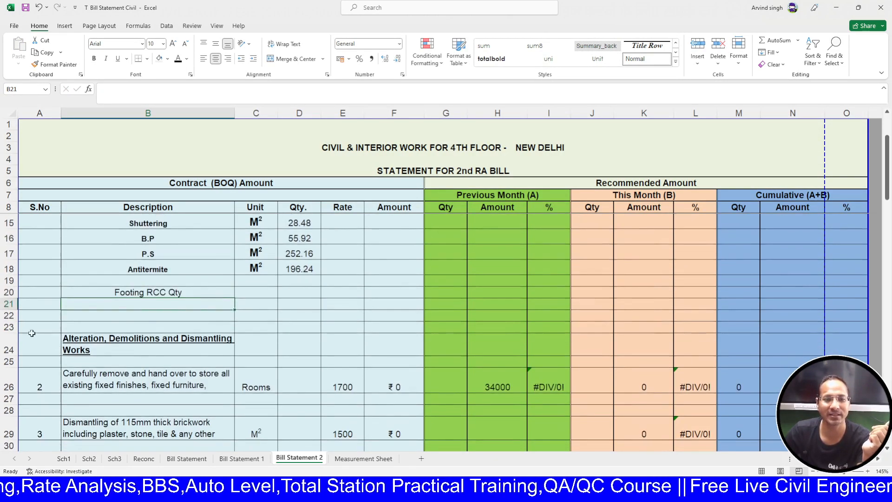
- Insert several blank rows at row 22 of Bill Statement 2
click(10, 315)
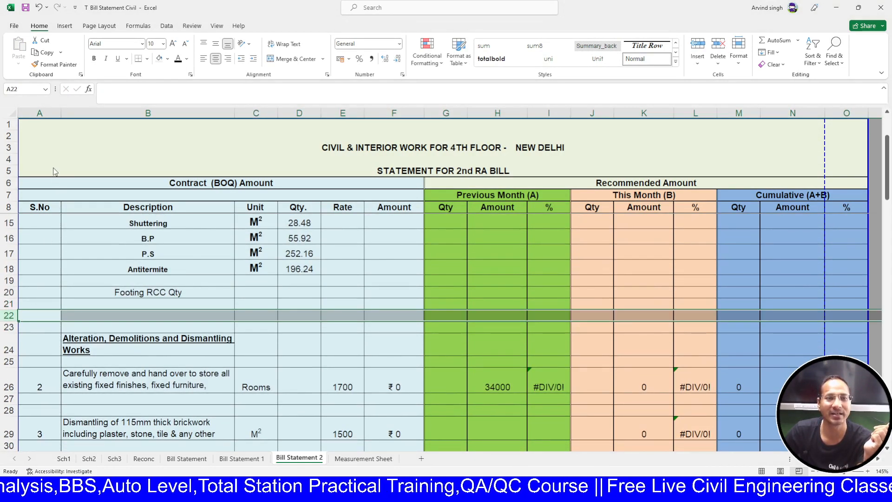
key(ctrl+plus)
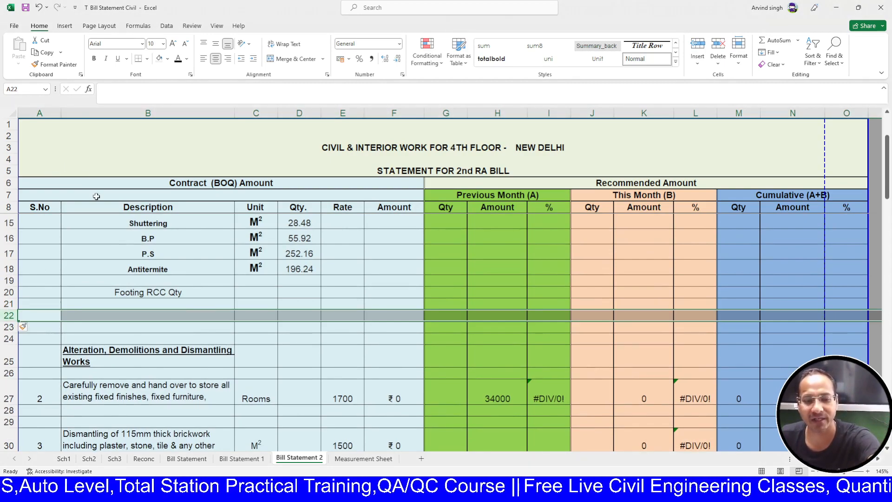
key(ctrl+plus)
key(ctrl+plus)
key(ctrl+plus)
key(ctrl+plus)
key(ctrl+plus)
key(ctrl+plus)
key(ctrl+plus)
key(ctrl+plus)
key(ctrl+plus)
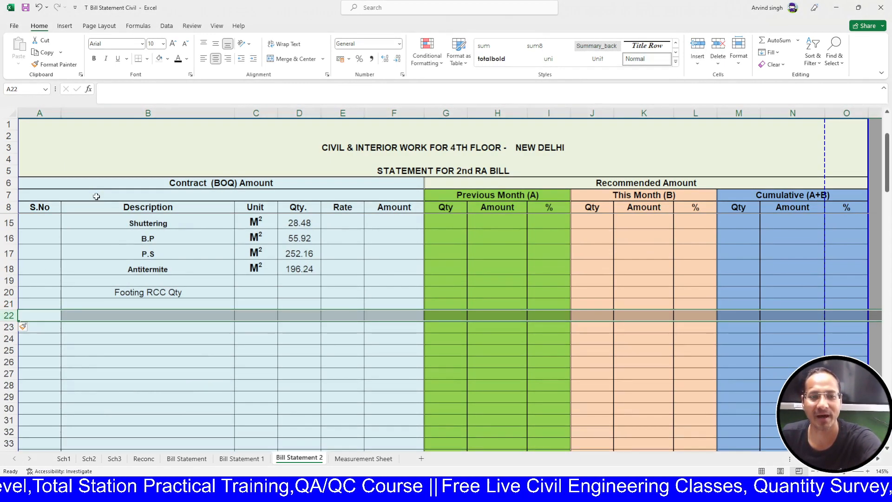
scroll(232, 347, up, 1)
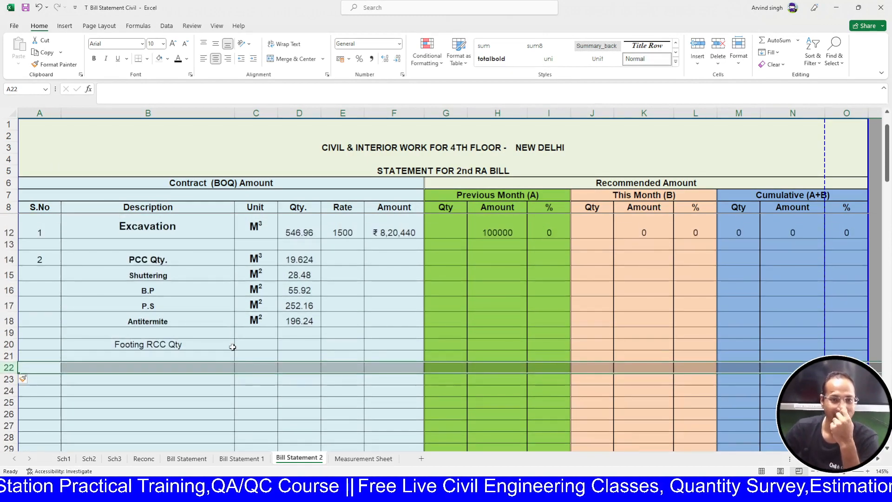
click(253, 344)
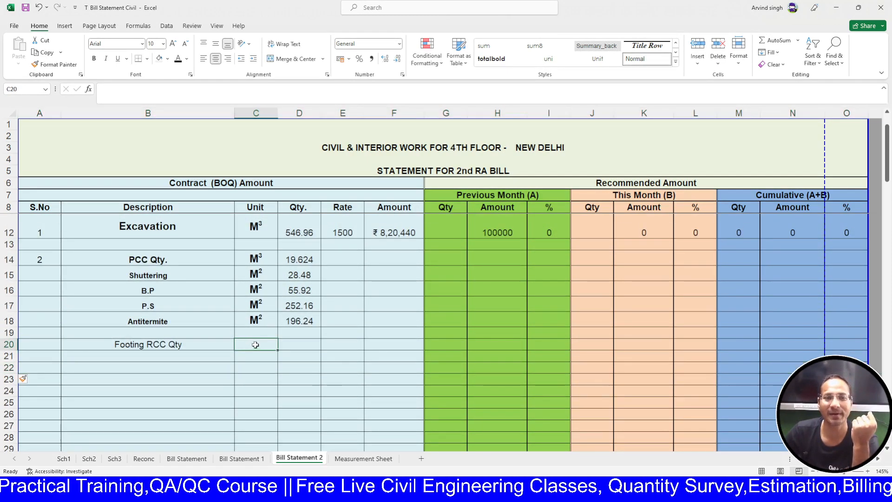
- Link B21 to the Measurement Sheet Shuttering label B32 and fill it down to B23
click(180, 357)
text(=)
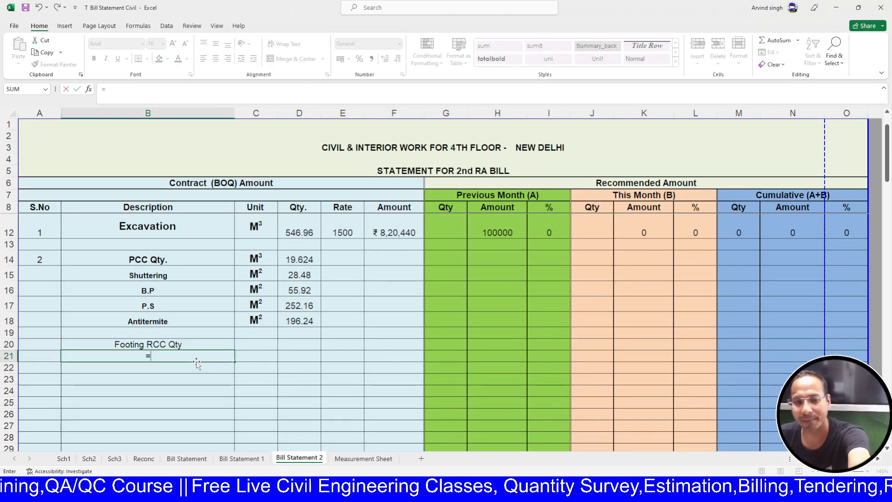
click(364, 458)
scroll(151, 346, down, 2)
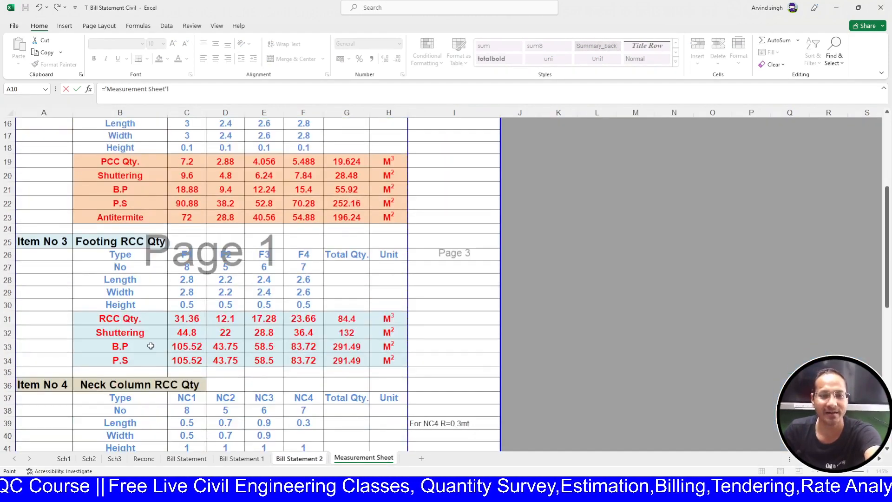
click(148, 337)
key(Return)
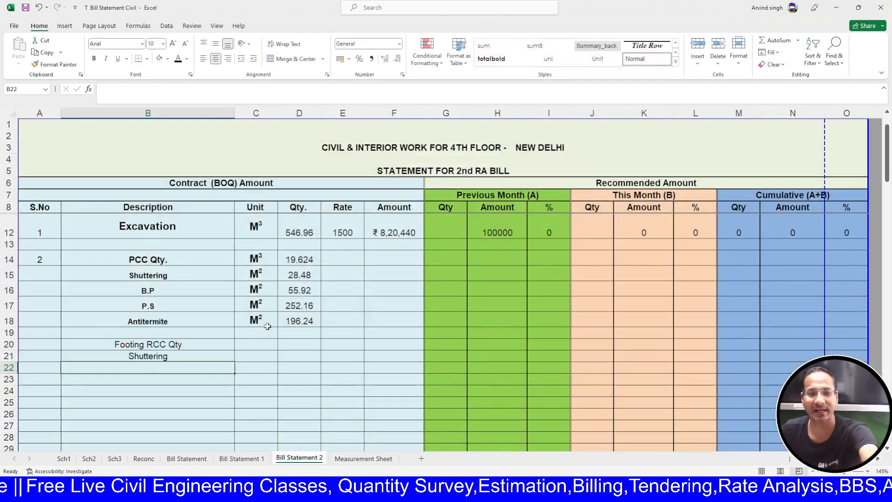
click(213, 359)
drag(235, 361, 233, 387)
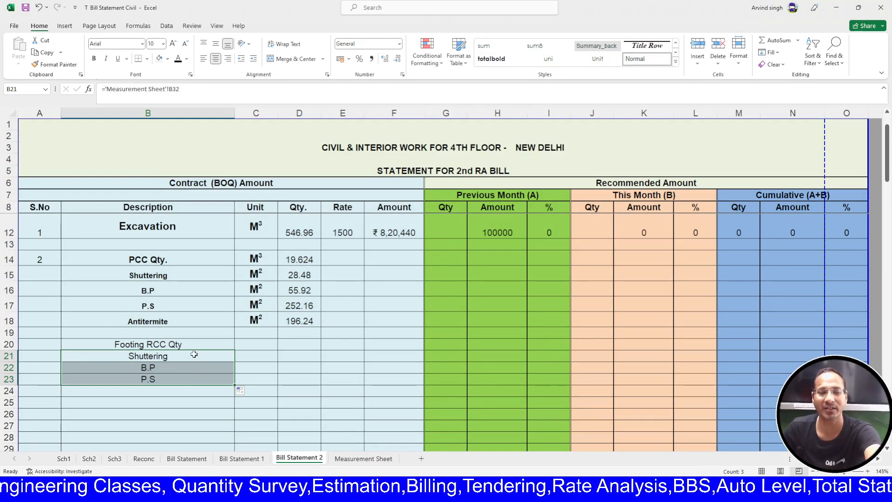
- Bold the footing labels B20:B23 and copy the PCC units from C14:C17
drag(164, 345, 168, 378)
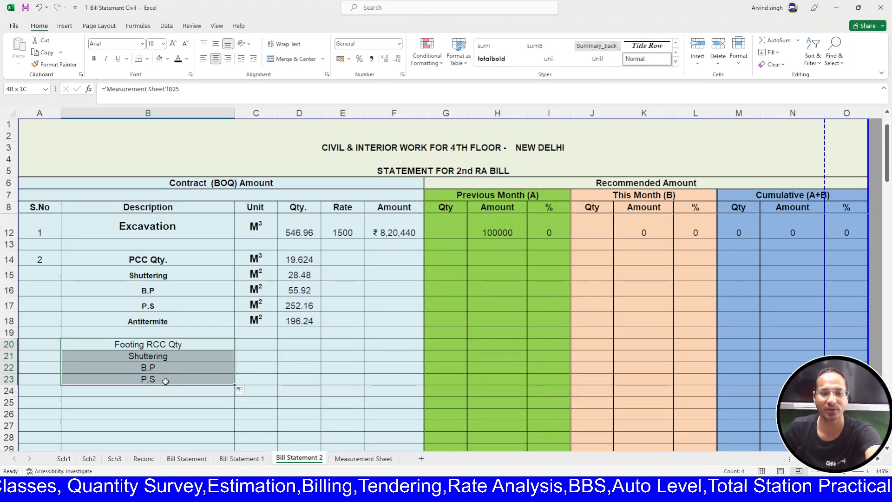
click(94, 59)
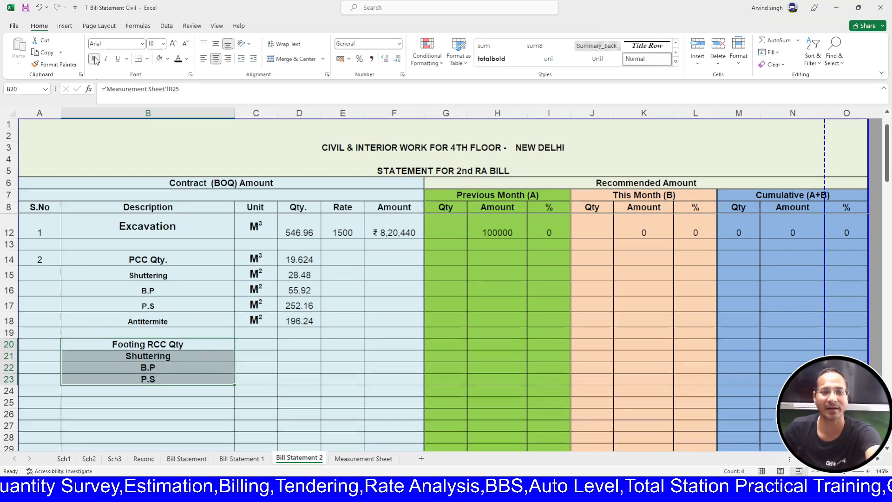
click(245, 347)
drag(263, 256, 261, 306)
key(ctrl+c)
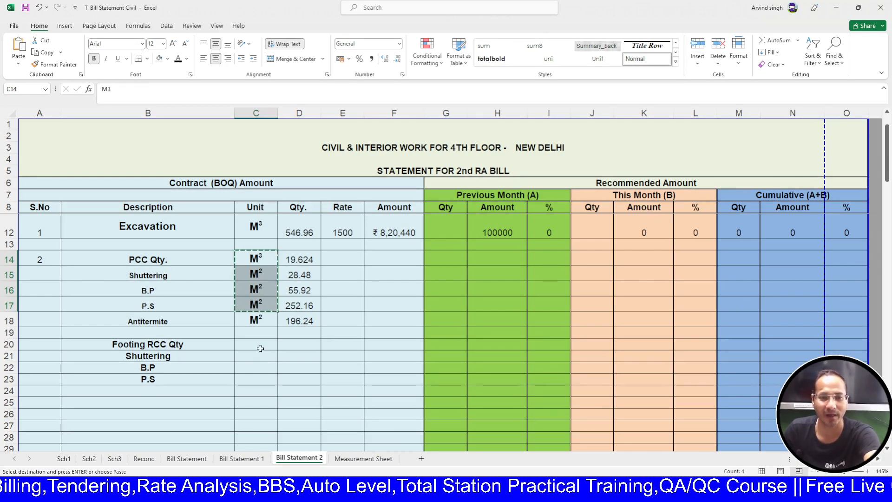
- Paste the M³/M² units into C20:C23 beside the Footing RCC rows
click(261, 349)
key(ctrl+v)
key(Escape)
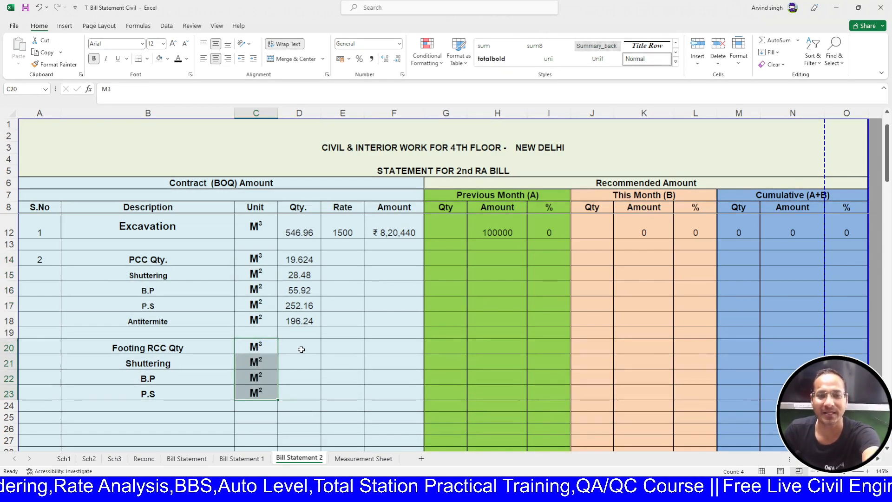
- Link D20 to the Measurement Sheet footing total 84.4 in G31 and fill it down to D23
click(301, 349)
text(=)
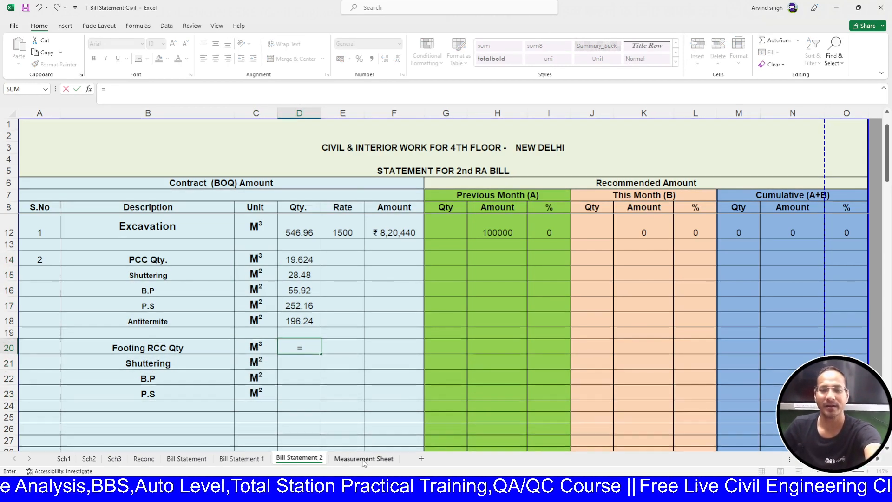
key(ctrl+Page_Down)
click(358, 323)
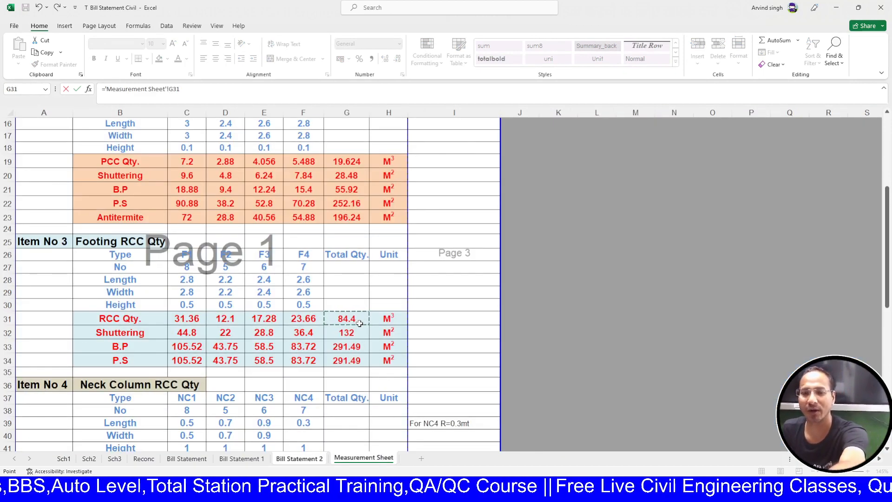
key(Return)
click(315, 351)
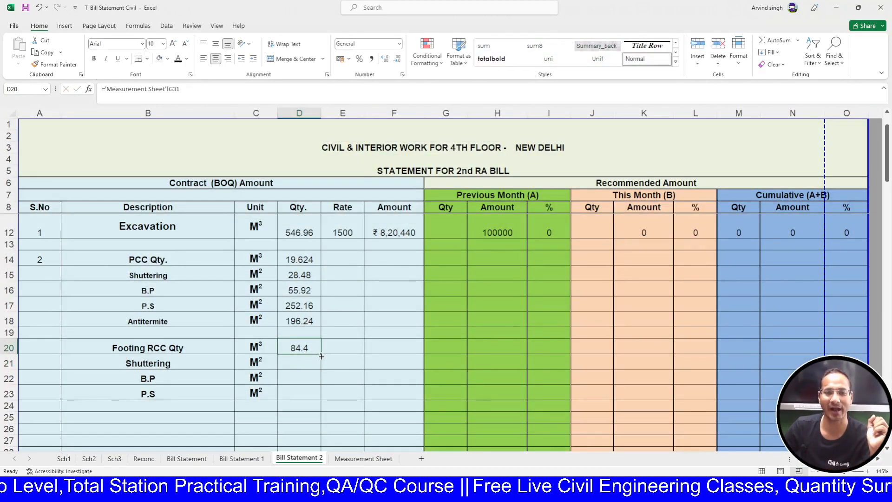
drag(321, 356, 321, 396)
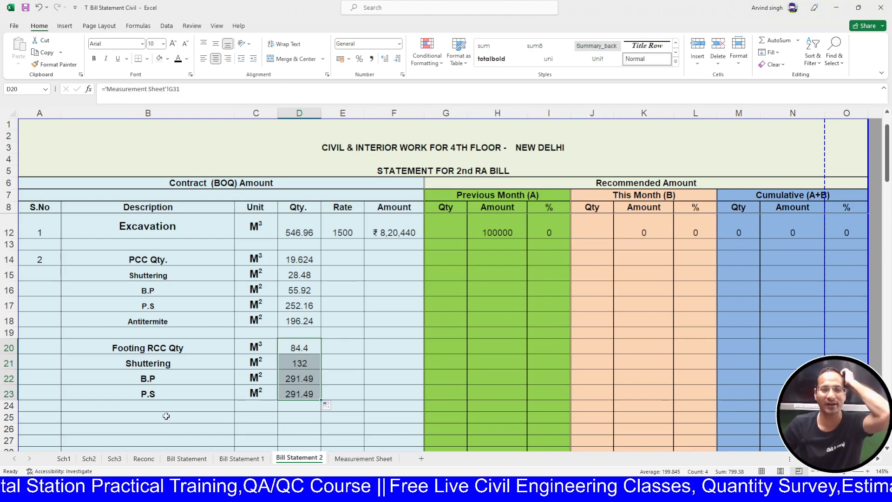
click(358, 459)
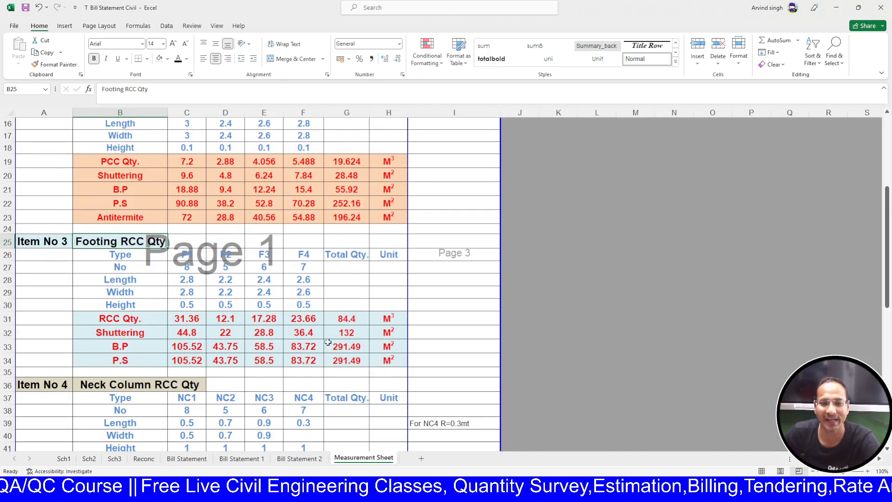
click(283, 458)
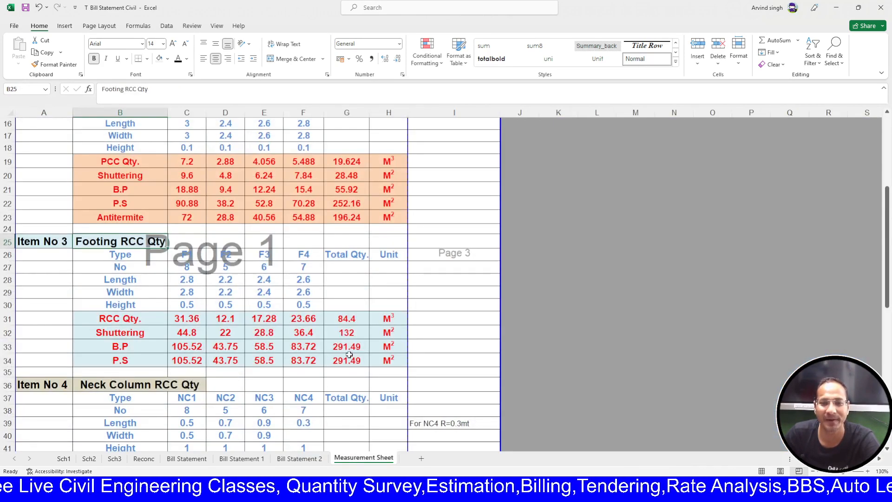
click(302, 459)
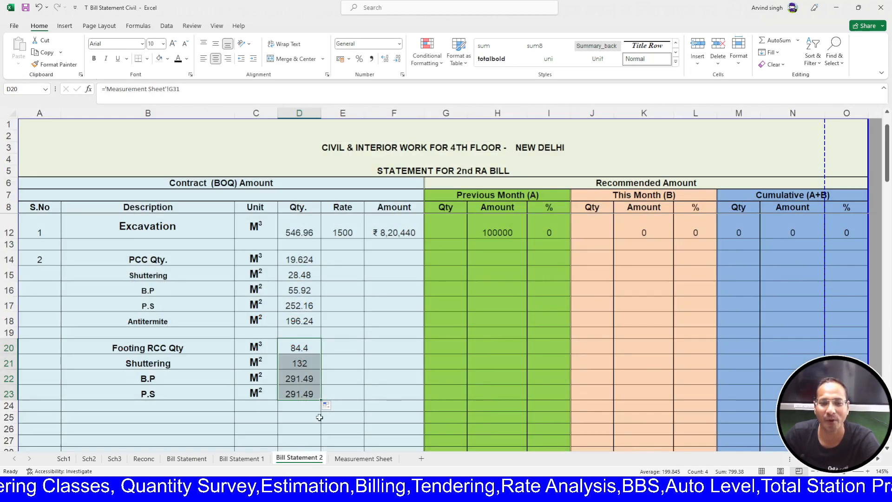
click(353, 459)
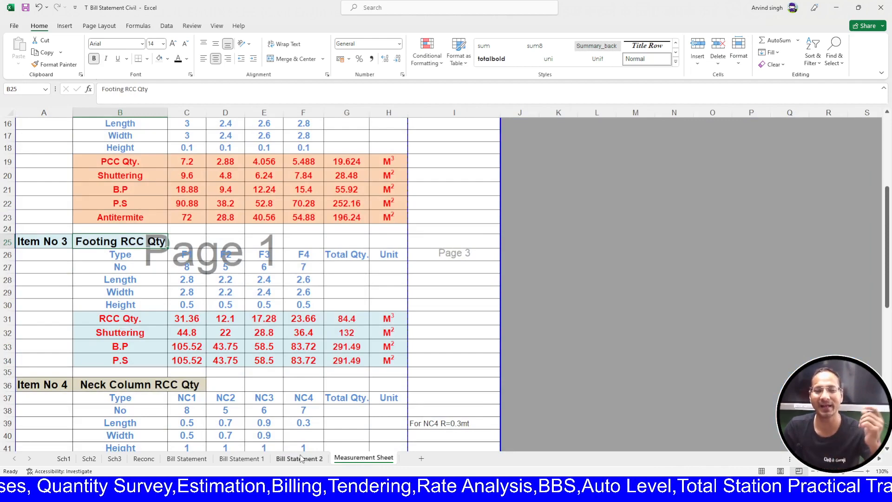
click(195, 270)
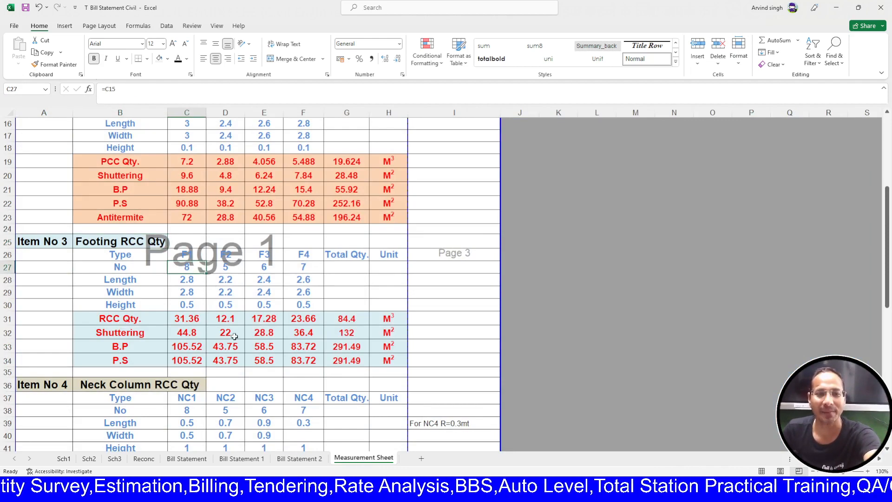
scroll(248, 363, up, 2)
scroll(248, 362, down, 1)
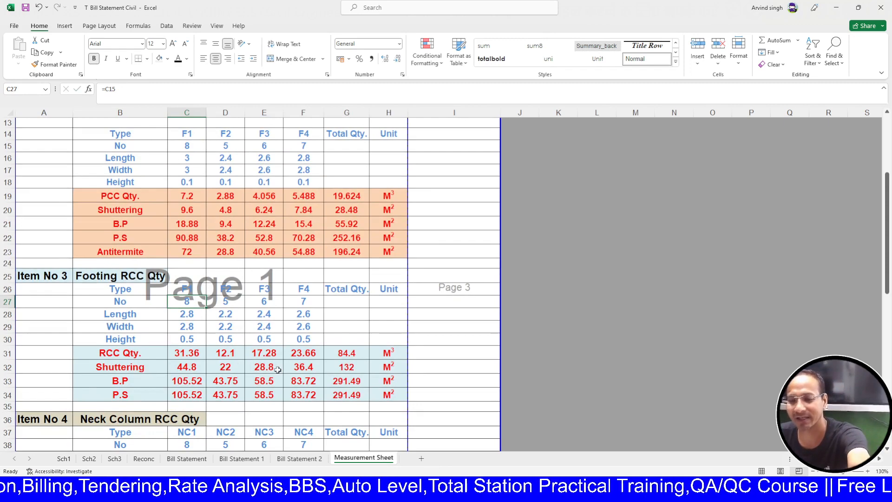
text(10)
key(Return)
key(Return)
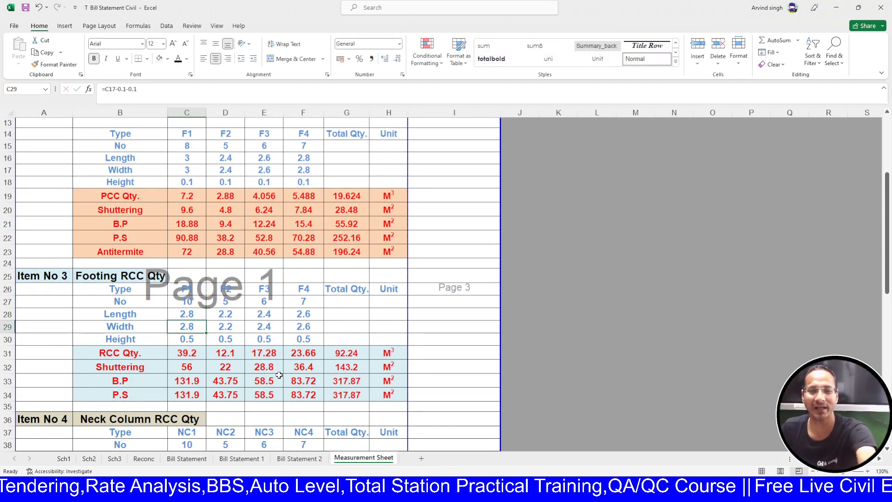
click(283, 458)
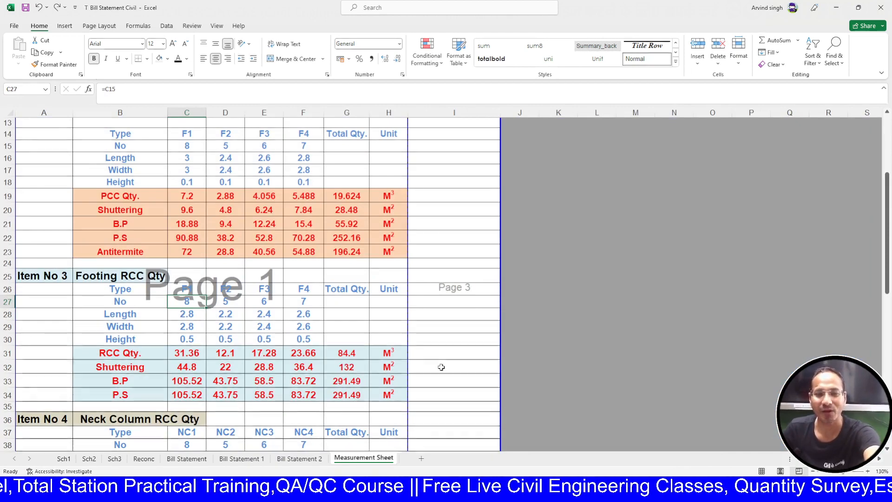
scroll(421, 392, down, 5)
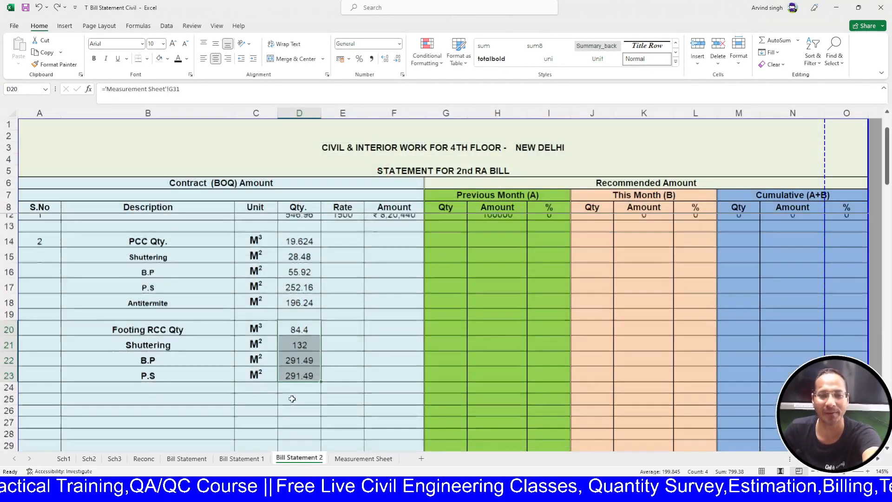
scroll(292, 394, down, 3)
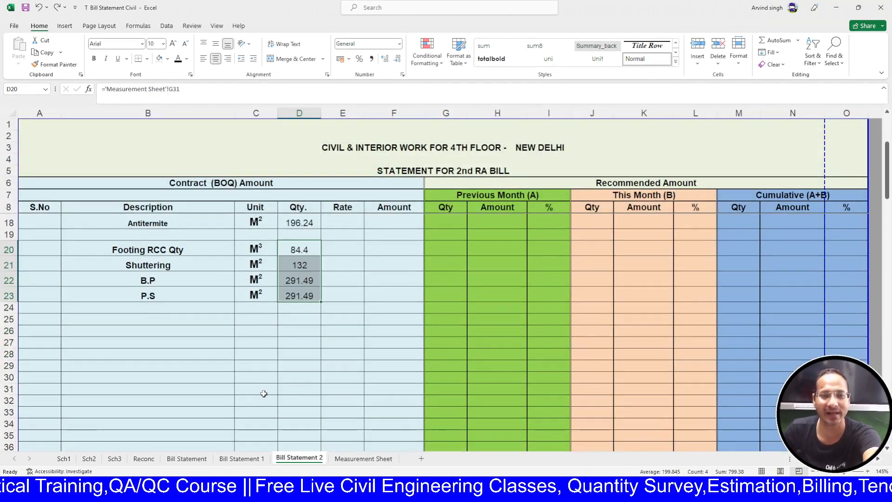
scroll(263, 393, up, 1)
- Link B25 to the Measurement Sheet's Neck Column RCC Qty heading in B36
click(191, 378)
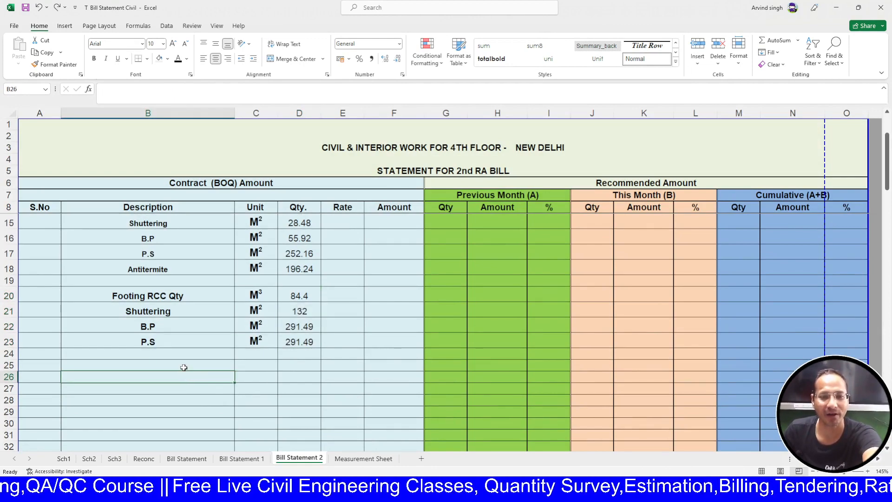
click(187, 367)
text(=)
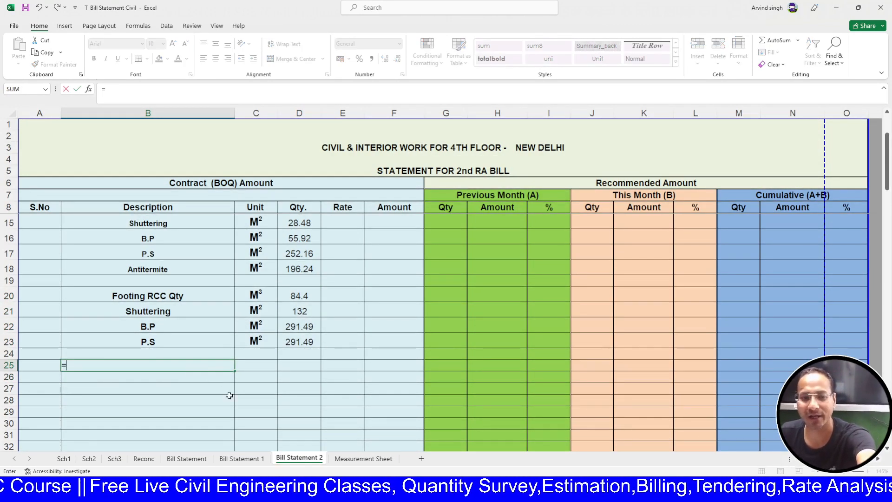
click(374, 458)
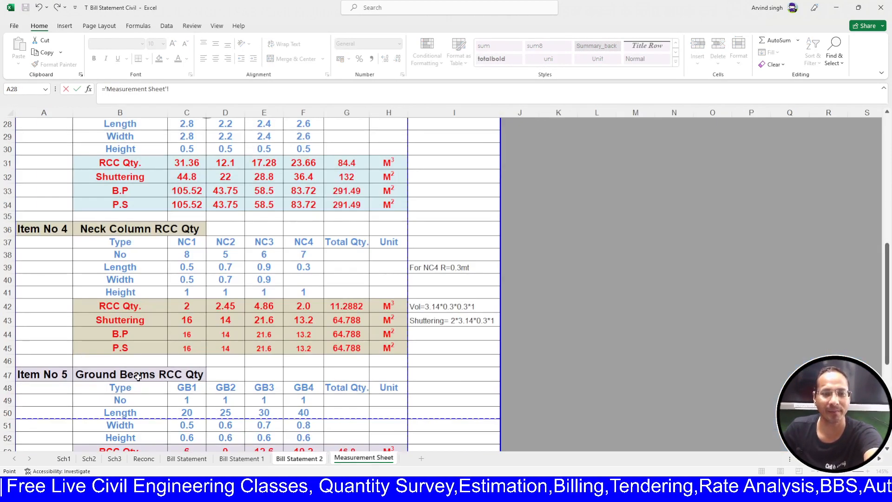
click(113, 233)
key(Return)
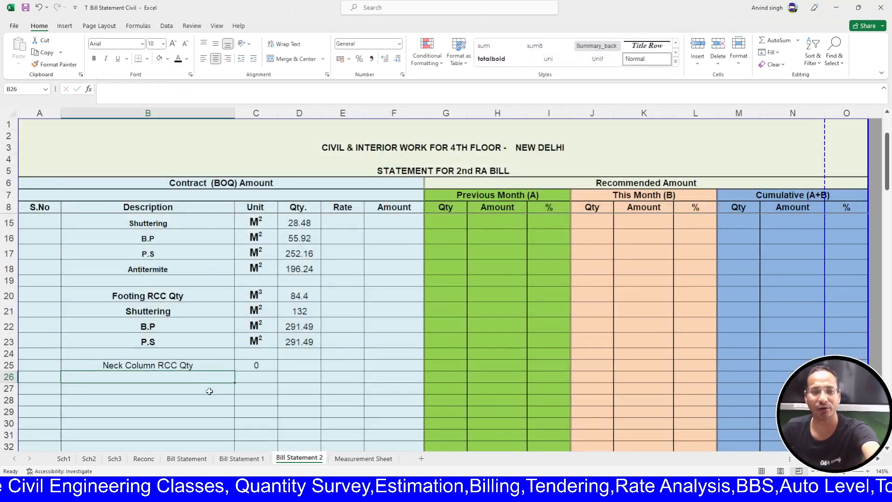
- Link B26 to the neck column Shuttering label B43 and fill B.P and P.S down to B28
scroll(206, 362, down, 1)
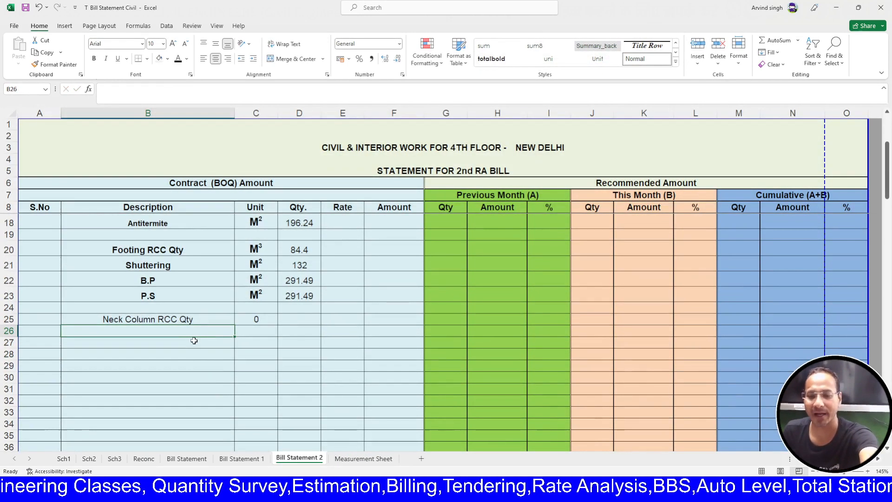
text(=)
click(341, 458)
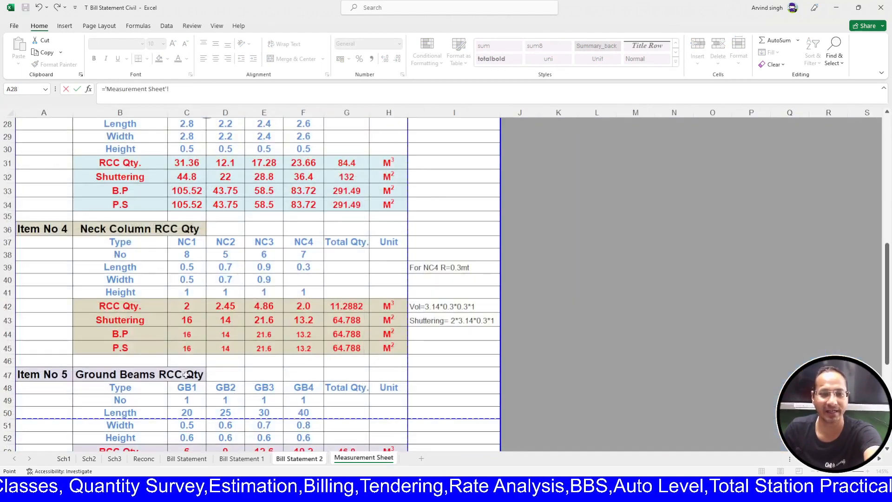
click(134, 318)
key(Return)
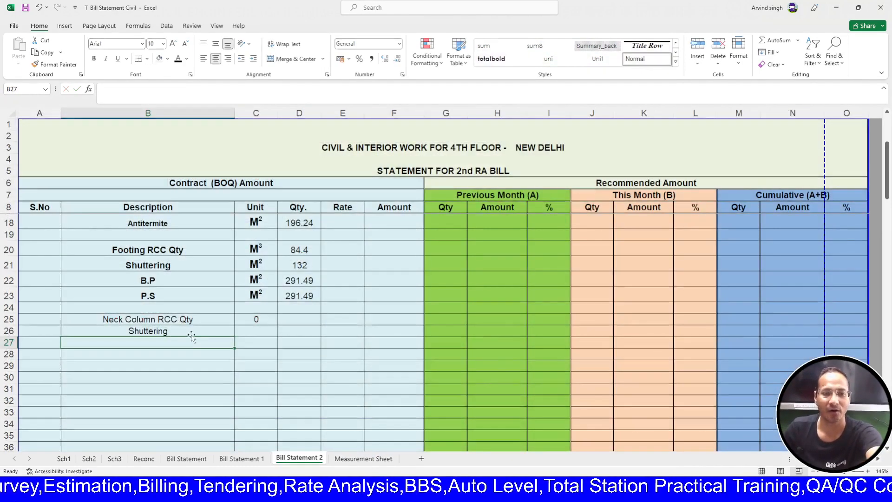
click(235, 342)
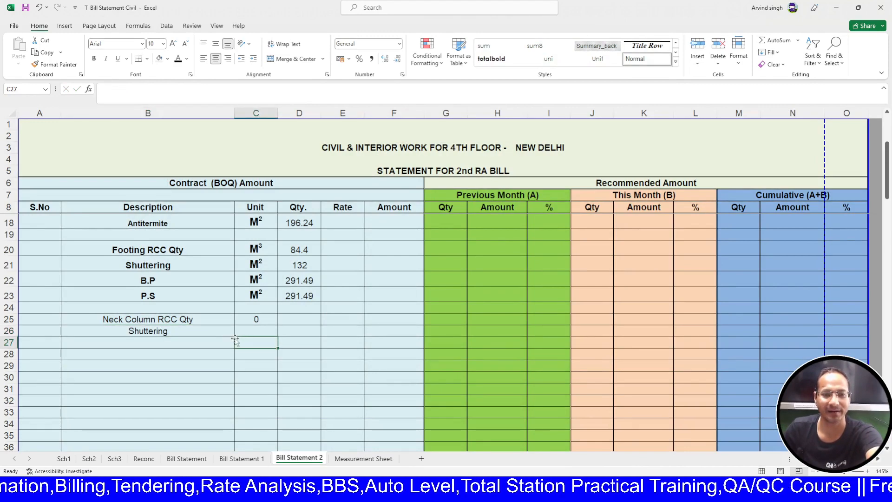
click(224, 337)
click(228, 331)
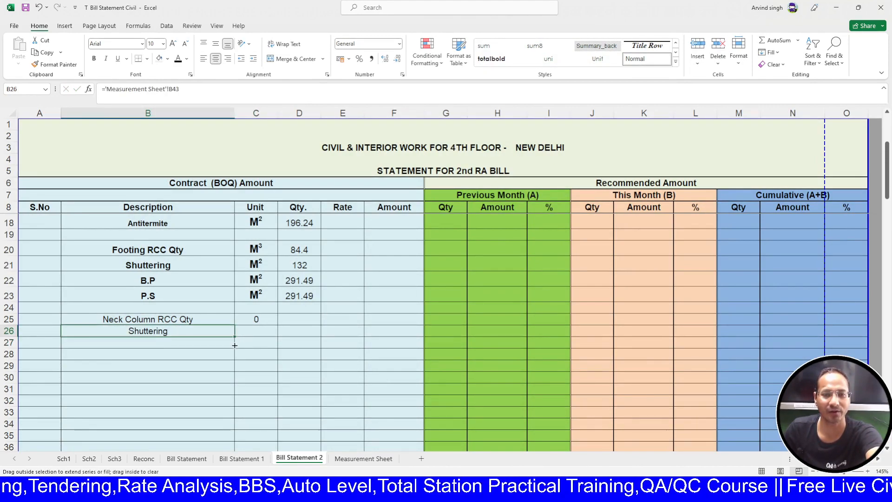
drag(235, 345, 234, 361)
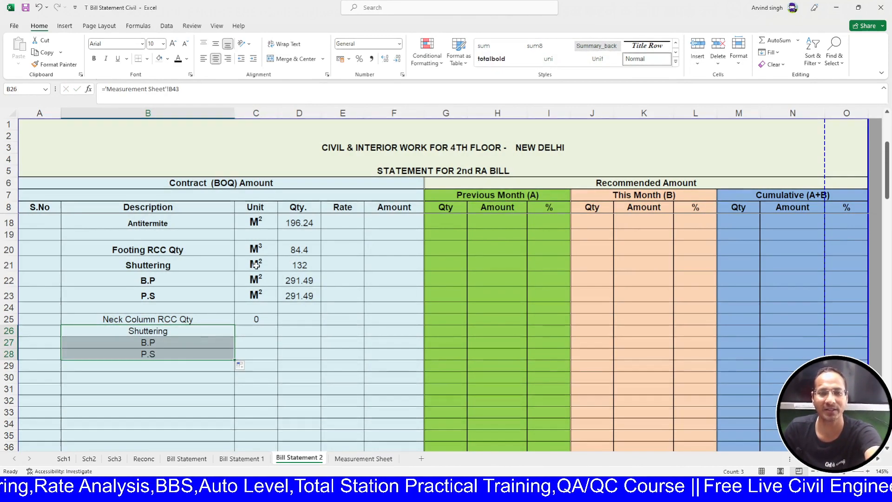
drag(256, 249, 256, 296)
- Paste the Footing RCC M³/M² units beside the Neck Column rows
key(ctrl+c)
click(256, 319)
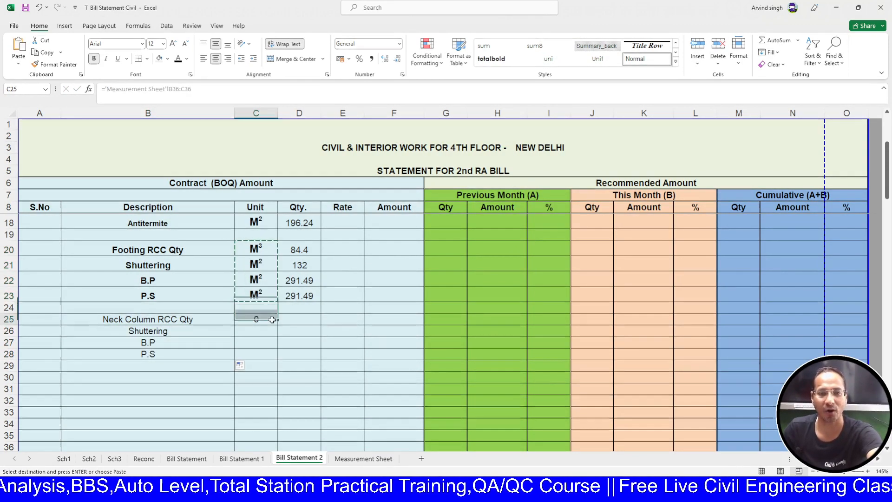
key(ctrl+v)
key(Escape)
- Link D25 to the neck column RCC total 11.2882 in G42 and fill it down to D28
click(290, 322)
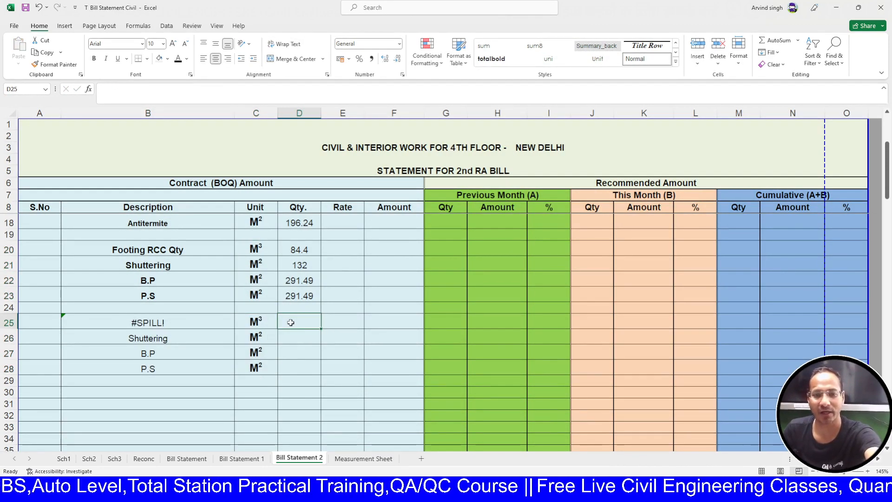
text(=)
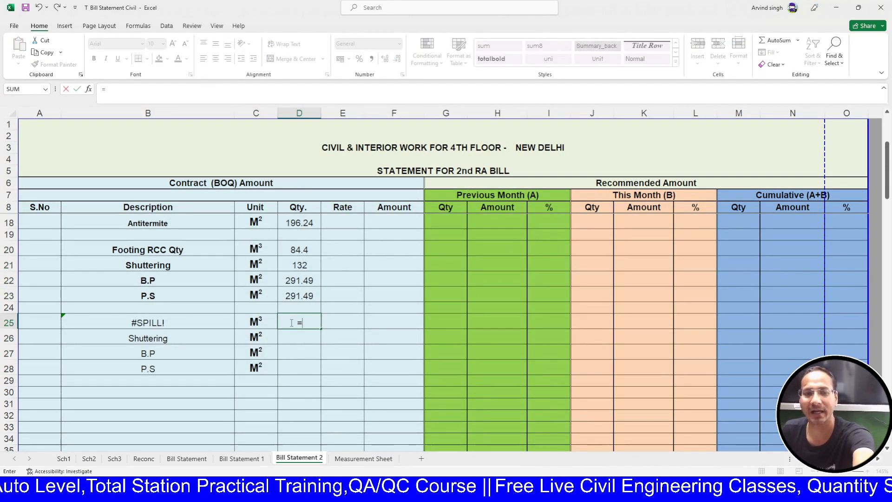
click(355, 460)
click(358, 307)
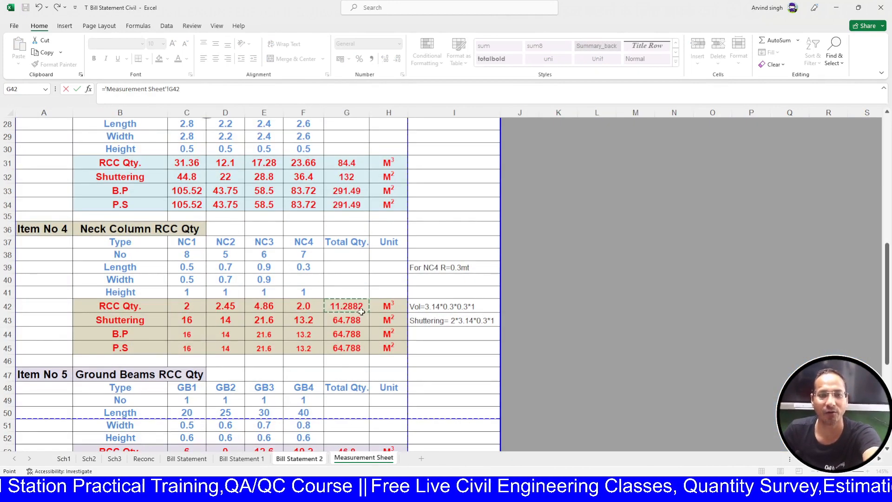
key(Return)
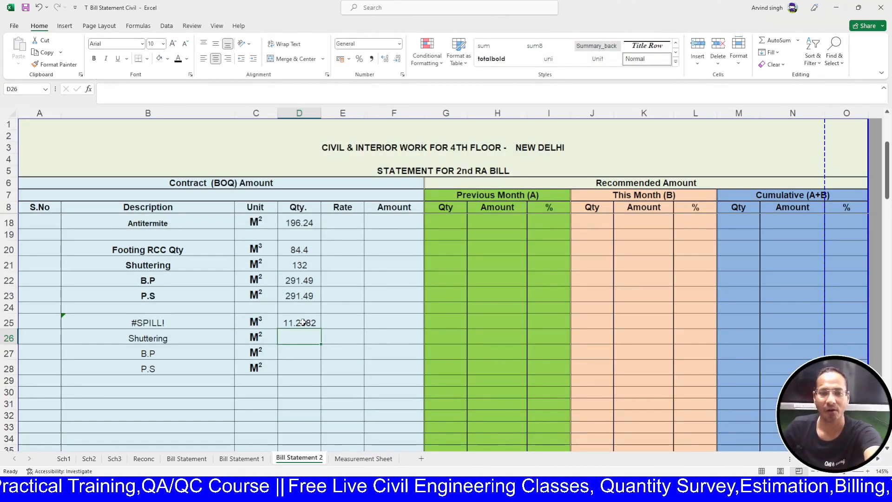
click(302, 323)
drag(320, 329, 318, 370)
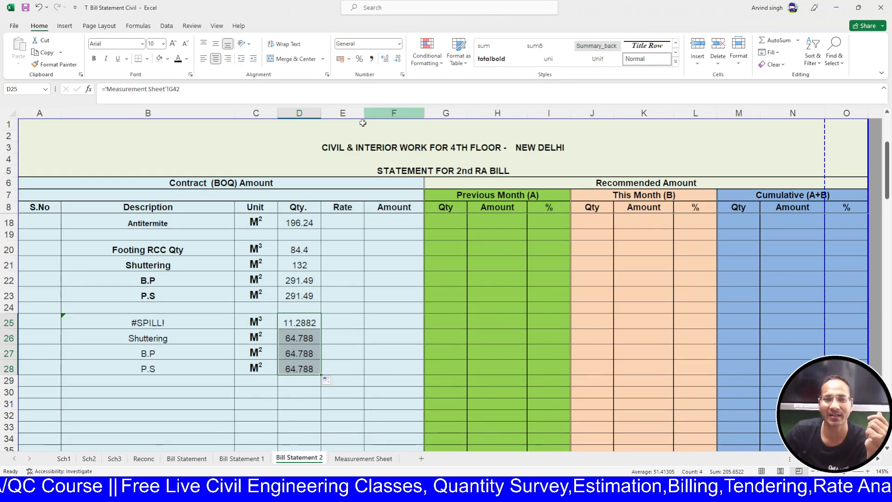
- Show the Neck Column quantities to two decimals (11.29, 64.79)
click(397, 59)
click(398, 59)
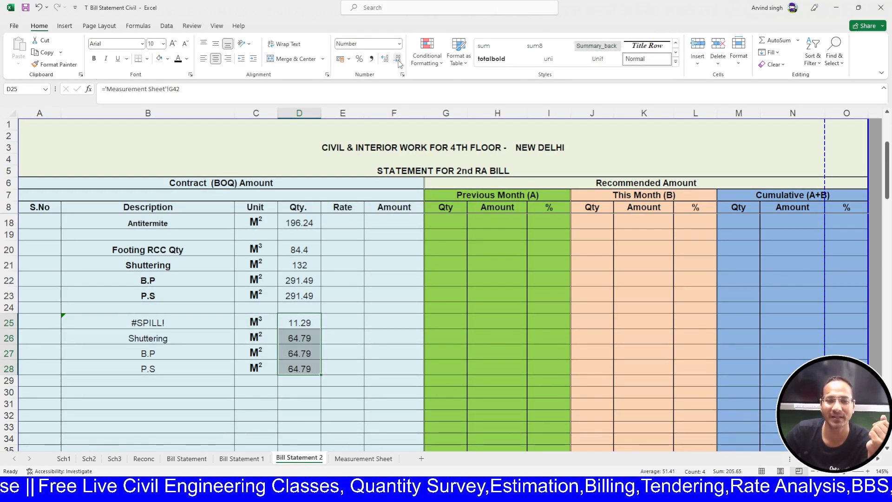
click(398, 60)
click(385, 59)
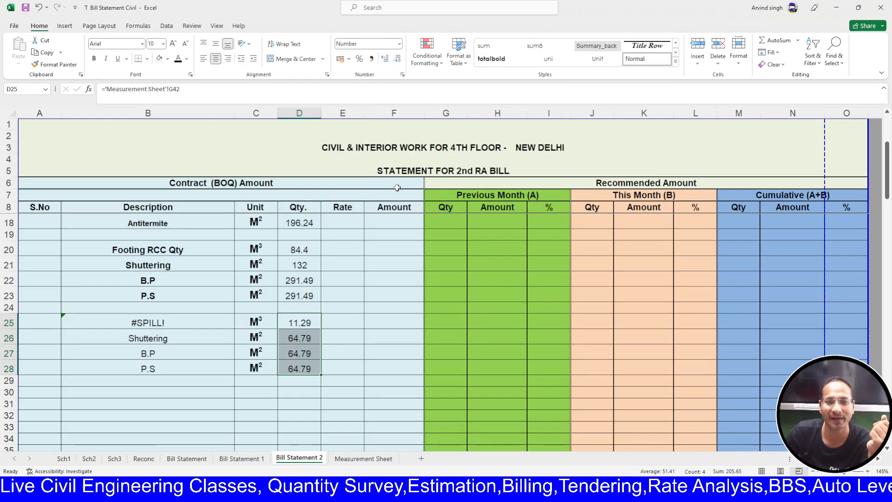
scroll(380, 264, up, 2)
scroll(380, 267, down, 4)
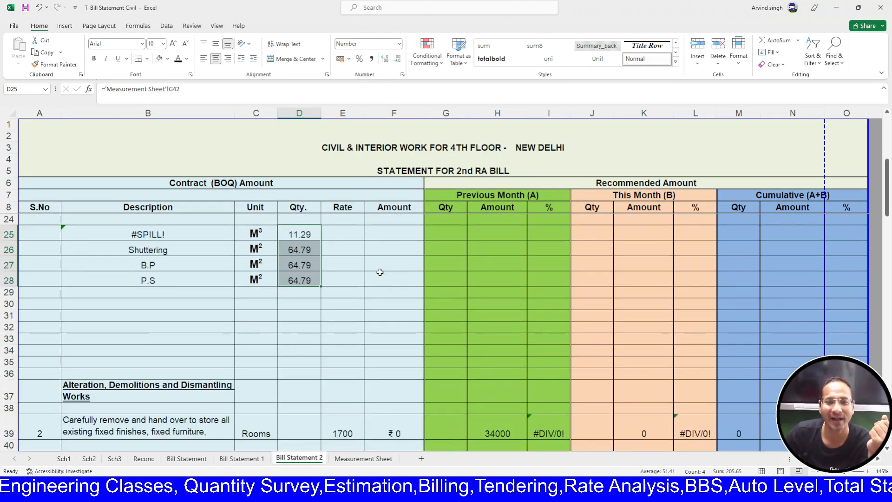
scroll(378, 269, up, 2)
- Replace the #SPILL! error in B25 with the Neck Column RCC Qty heading from the Measurement Sheet
click(207, 317)
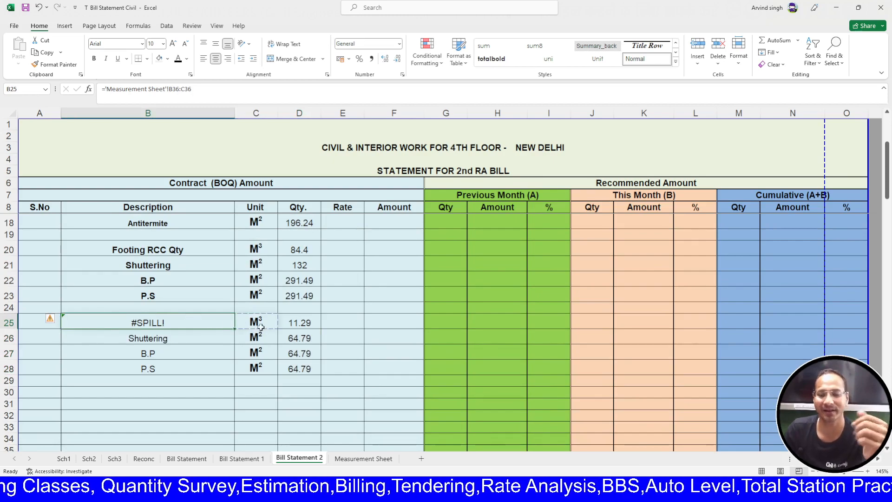
key(Delete)
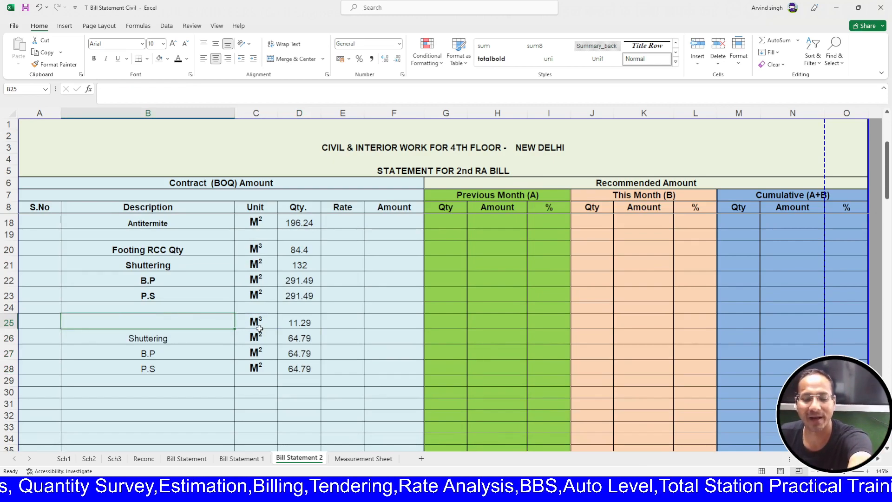
text(=)
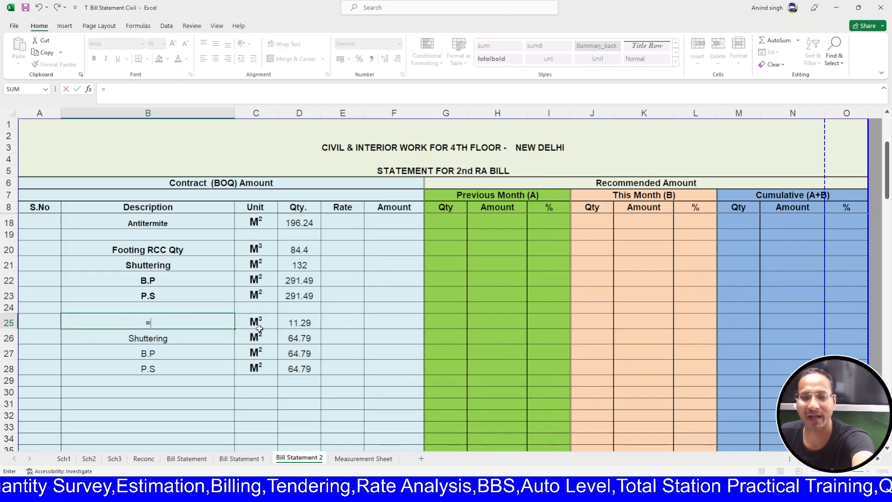
click(345, 459)
click(195, 229)
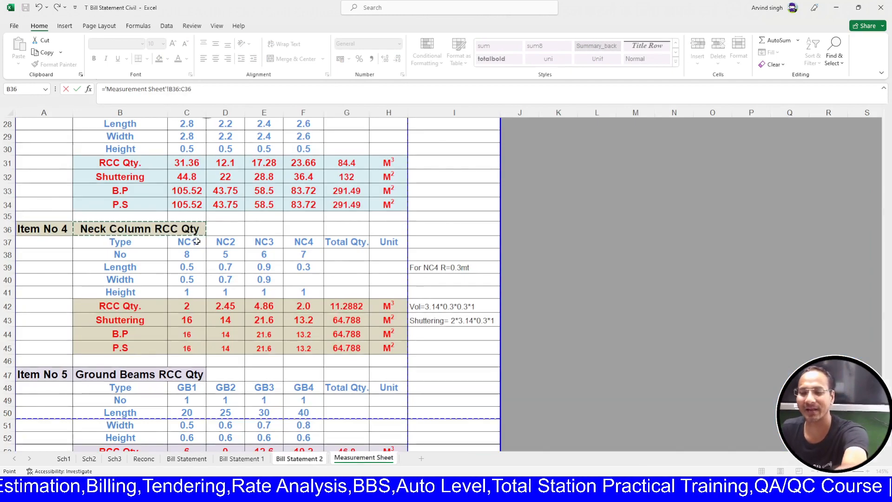
key(Return)
click(365, 458)
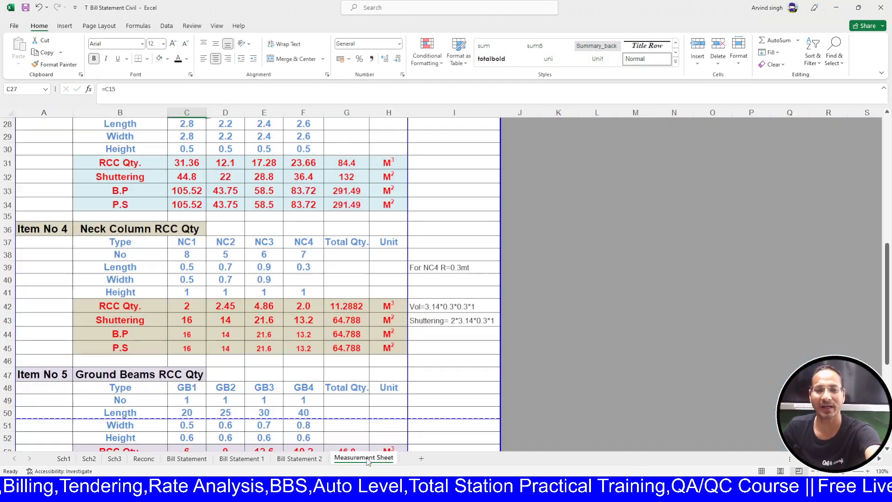
click(140, 229)
key(ctrl+c)
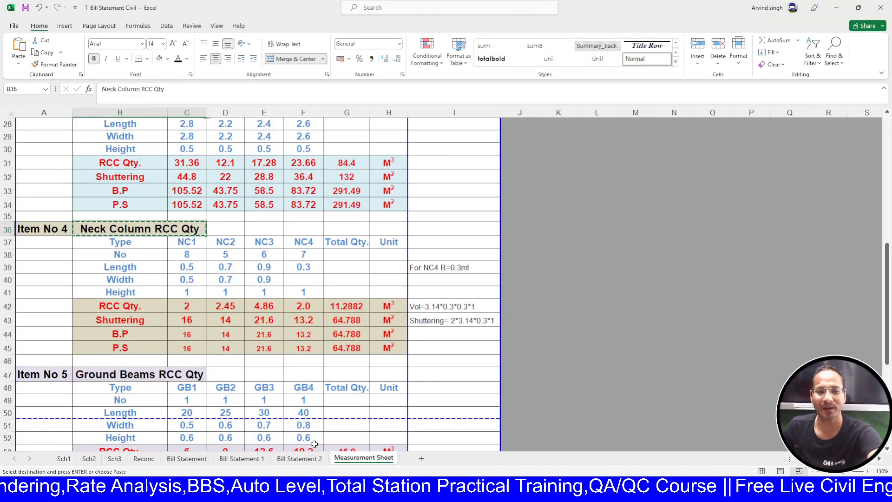
click(299, 459)
click(164, 322)
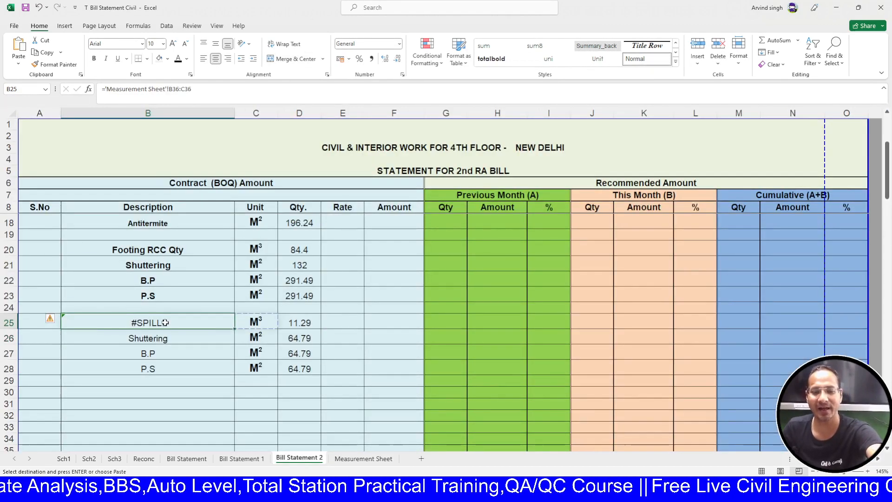
key(Return)
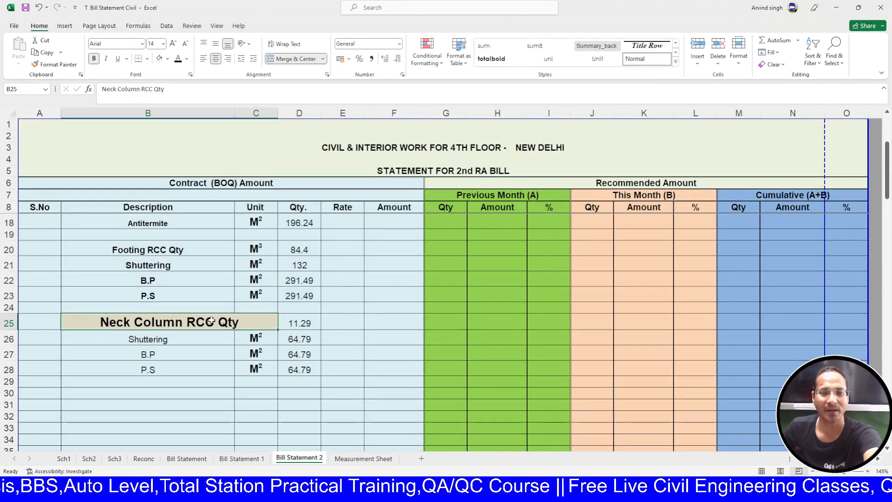
- Format-paint the Neck Column RCC Qty heading to match Footing RCC Qty in B20
click(175, 249)
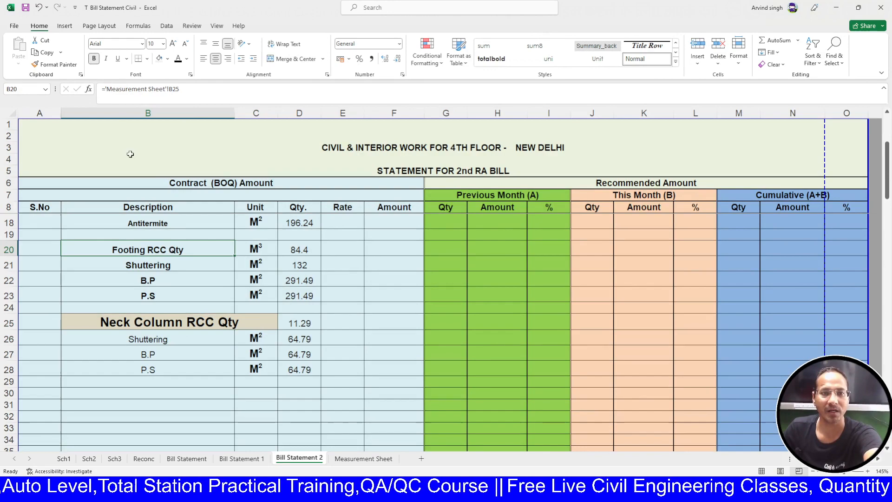
click(71, 65)
click(169, 326)
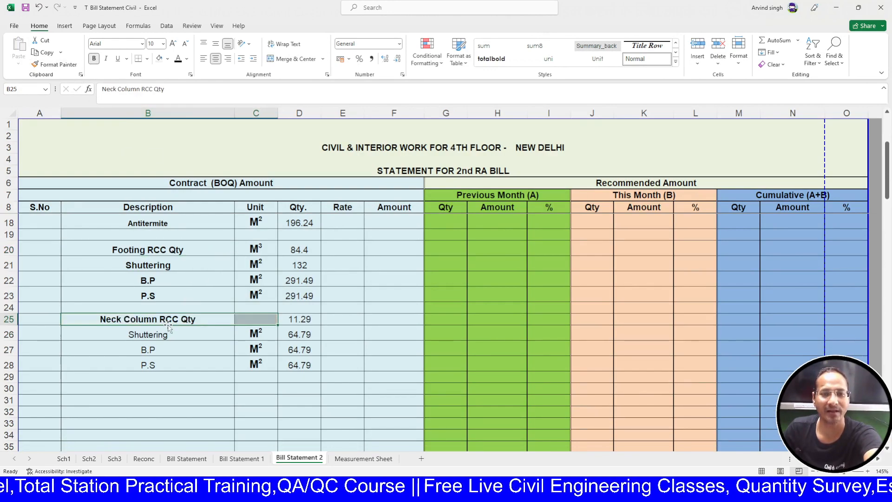
click(203, 349)
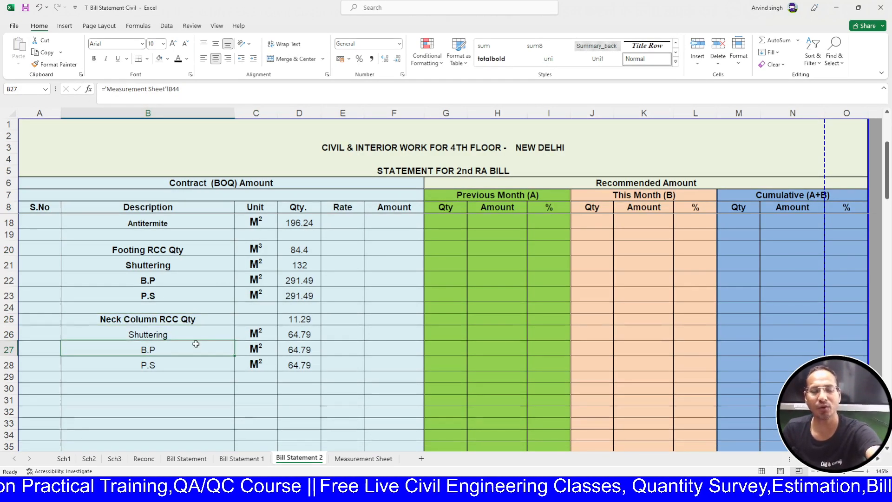
scroll(282, 354, down, 1)
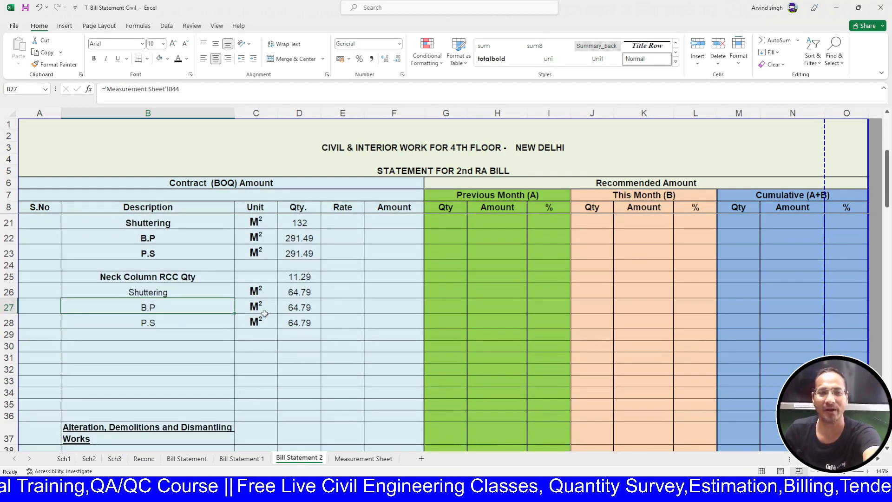
scroll(261, 215, up, 1)
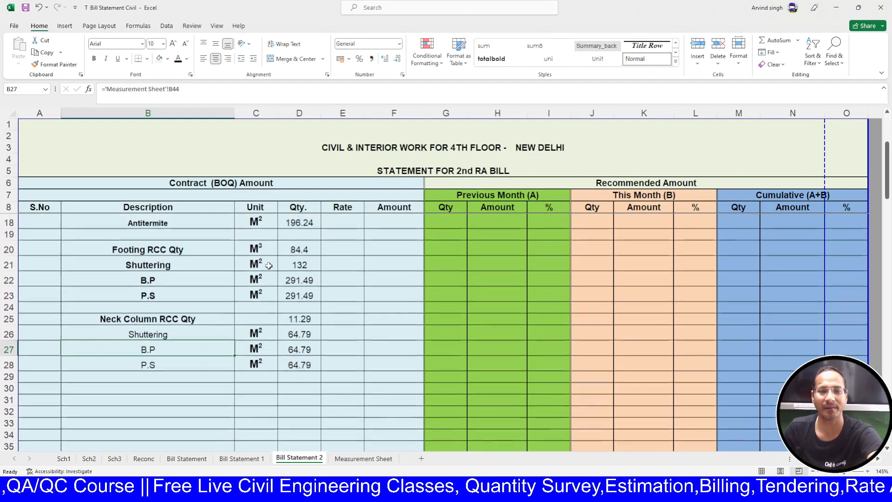
- Copy the M3 unit from C20 into C25
click(264, 252)
key(ctrl+c)
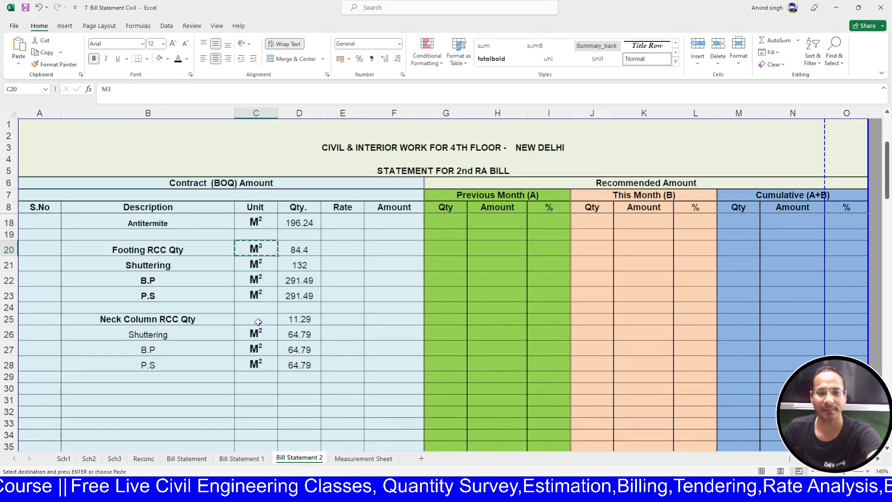
click(256, 322)
key(ctrl+v)
click(262, 437)
key(Escape)
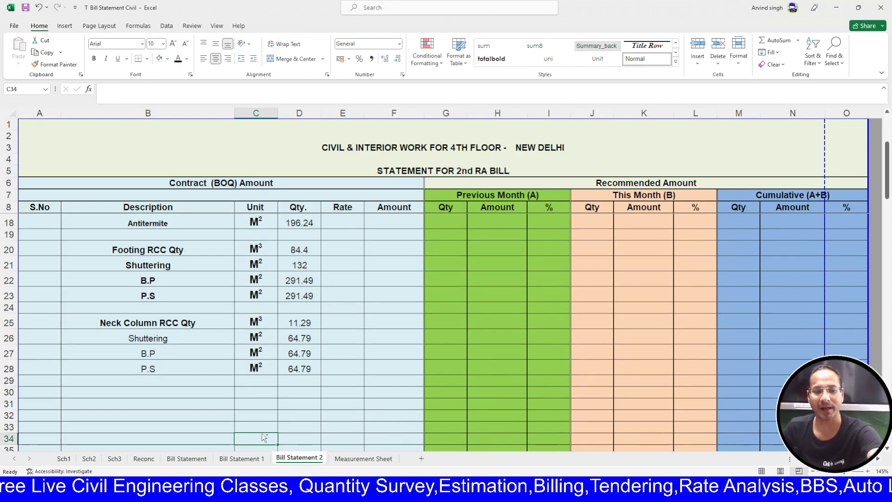
- Toggle bold on the Neck Column RCC rows B25:D28
drag(158, 323, 302, 369)
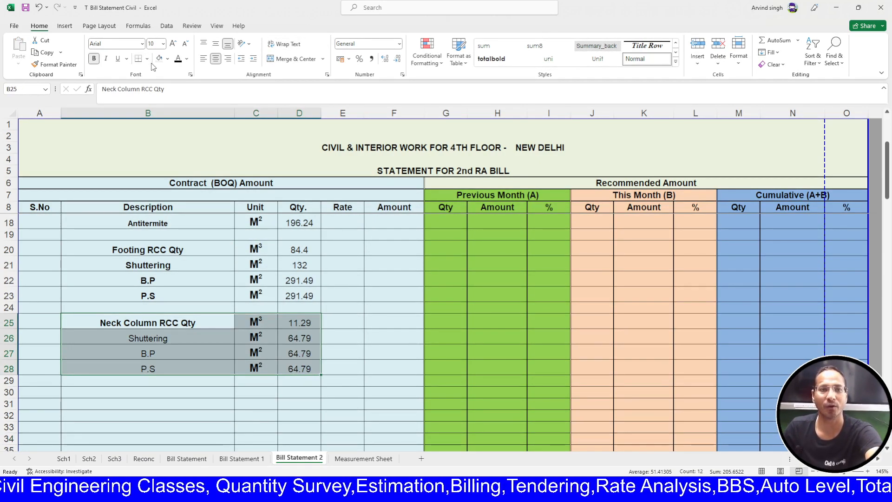
click(94, 61)
click(94, 63)
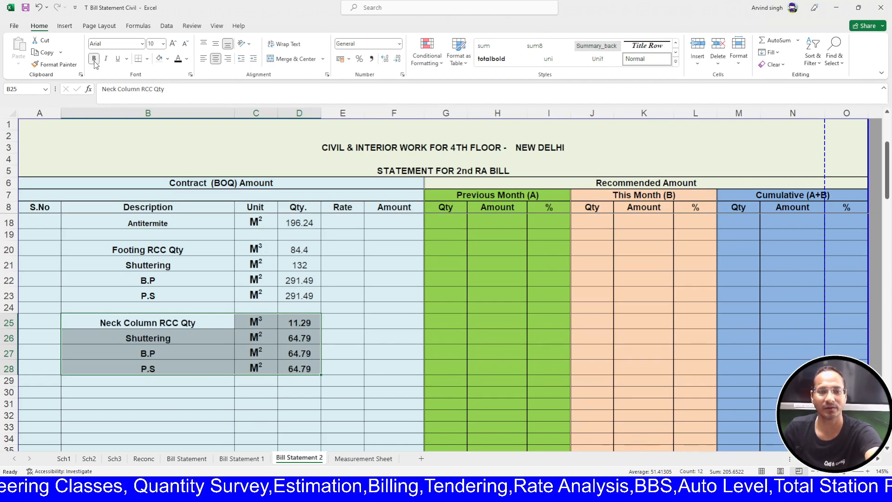
click(302, 405)
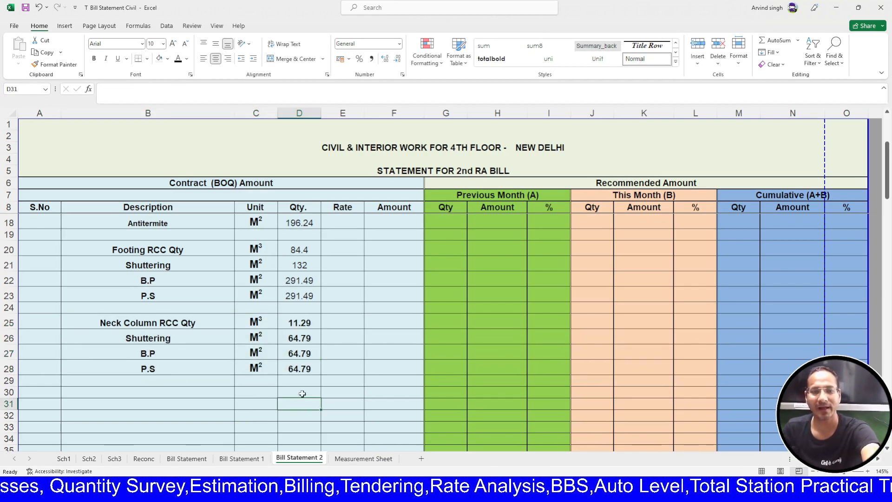
- Toggle bold on the quantity values in D12:D28
scroll(302, 394, up, 3)
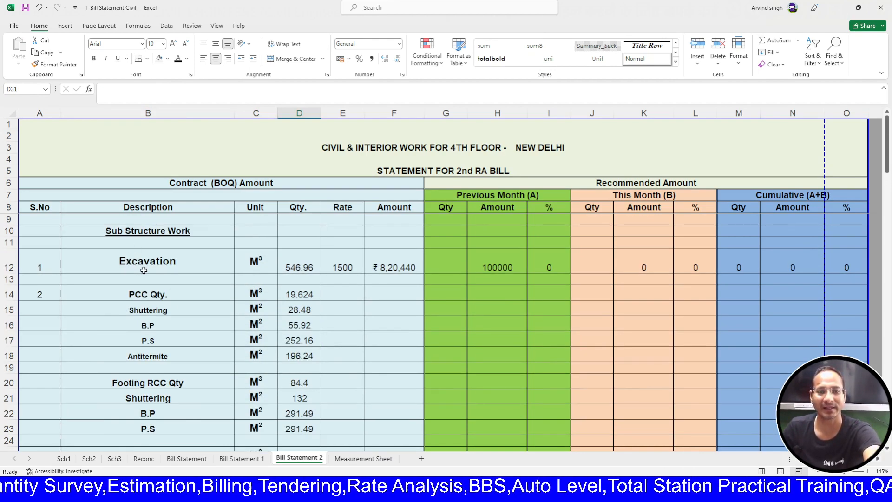
scroll(144, 270, down, 2)
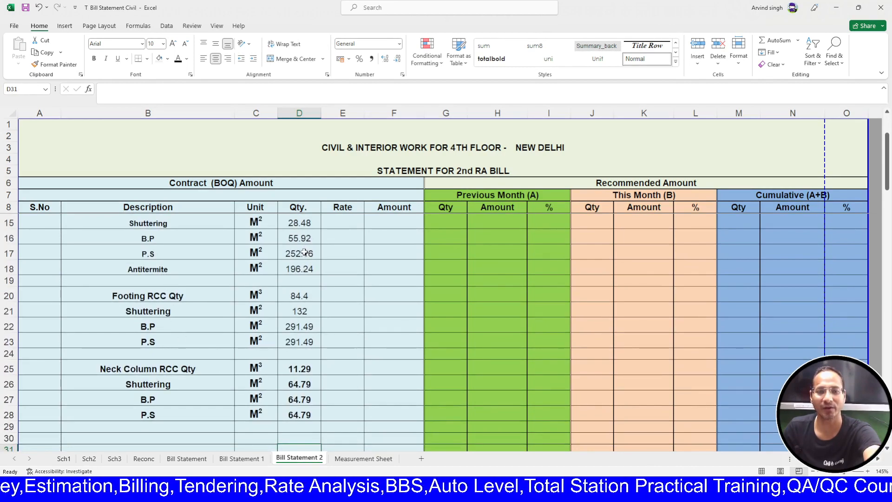
scroll(304, 251, up, 2)
drag(297, 272, 293, 309)
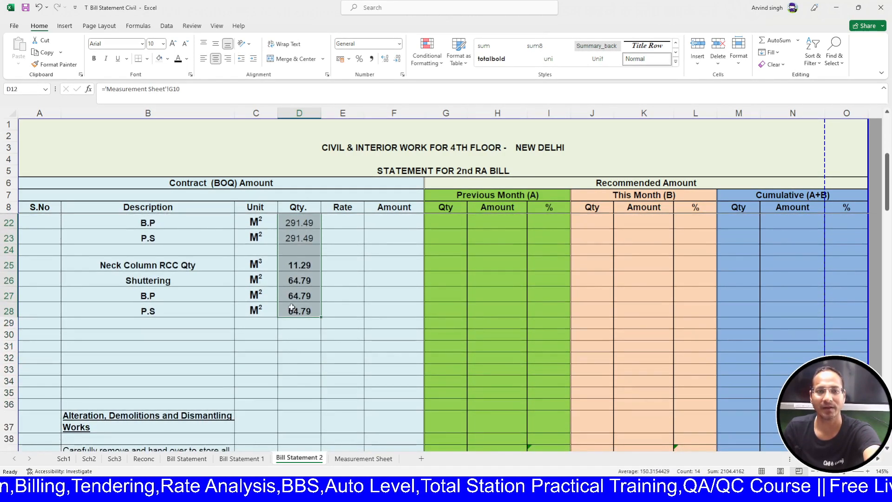
click(96, 61)
click(372, 355)
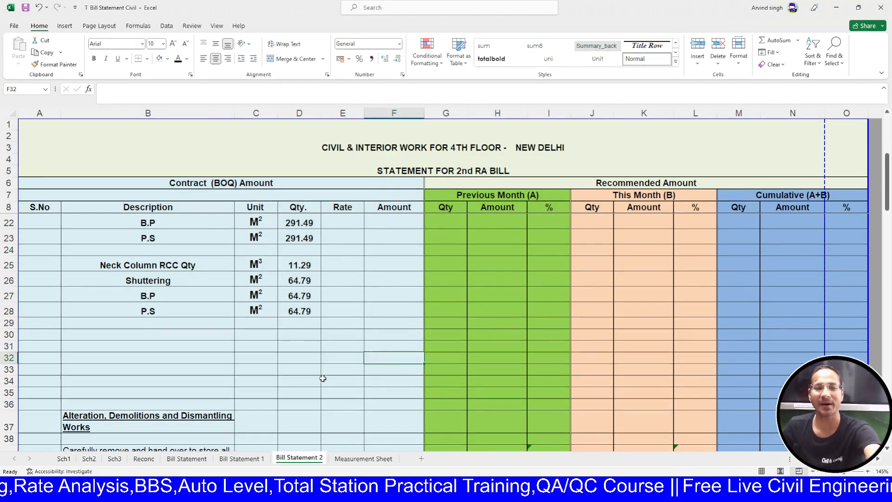
- Review the items on the Measurement Sheet, then return to Bill Statement 2
click(364, 459)
scroll(276, 351, down, 2)
scroll(276, 352, down, 5)
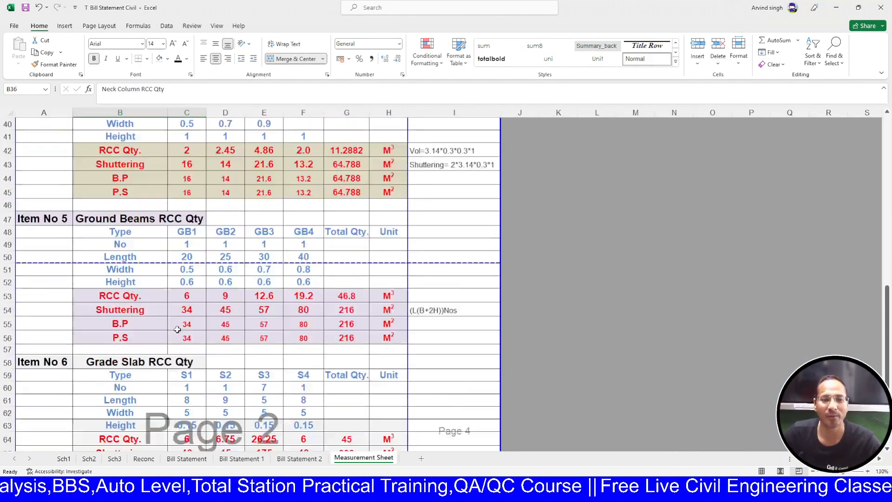
click(299, 459)
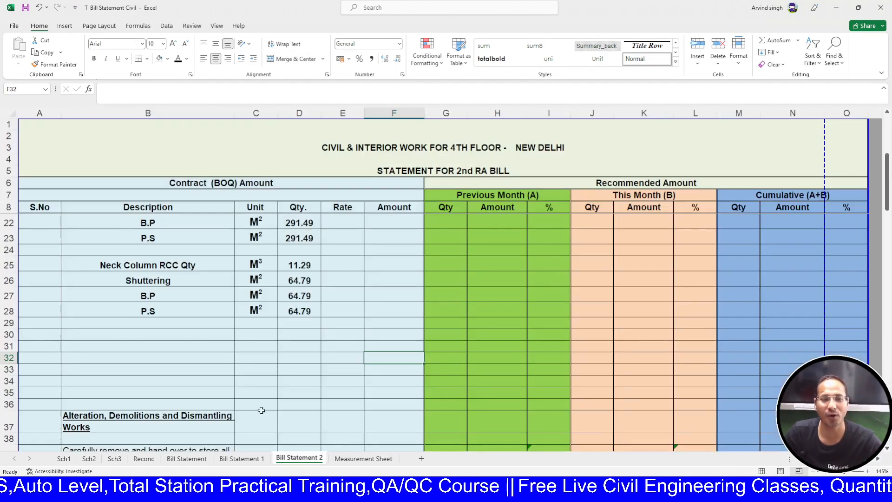
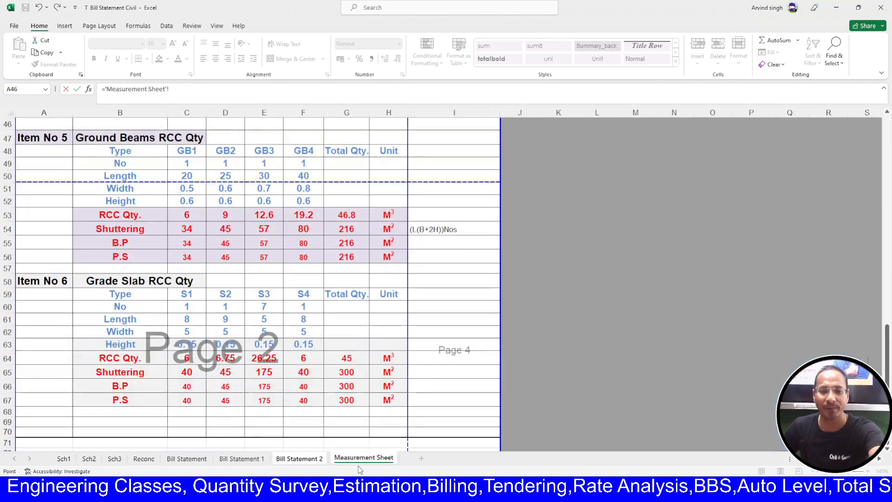
- Link B30 to the Ground Beams RCC Qty heading and widen the Description column
click(150, 142)
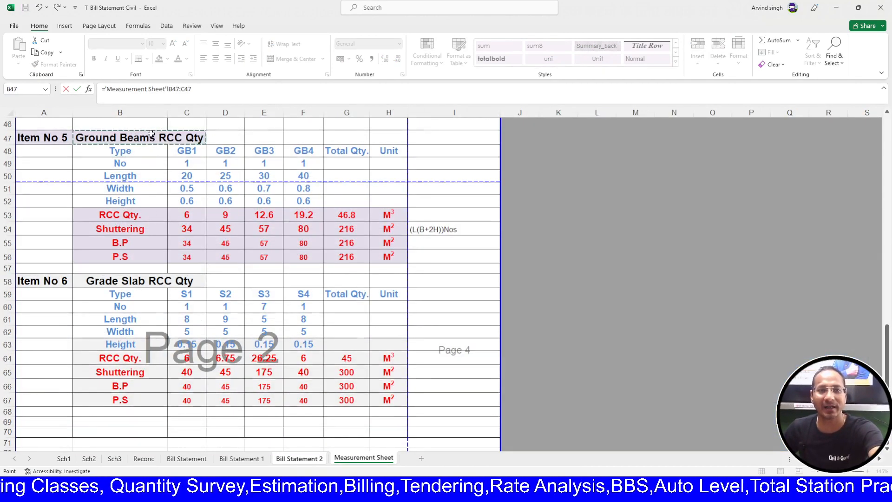
key(Return)
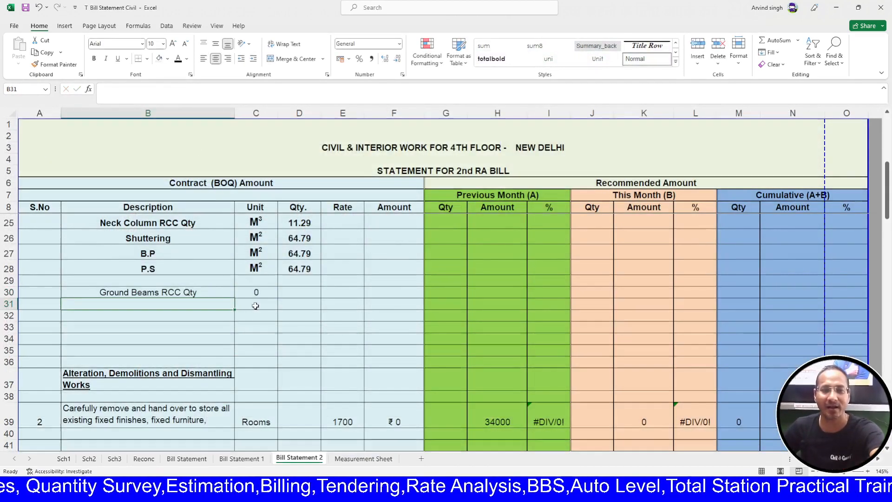
drag(236, 110, 249, 110)
click(274, 292)
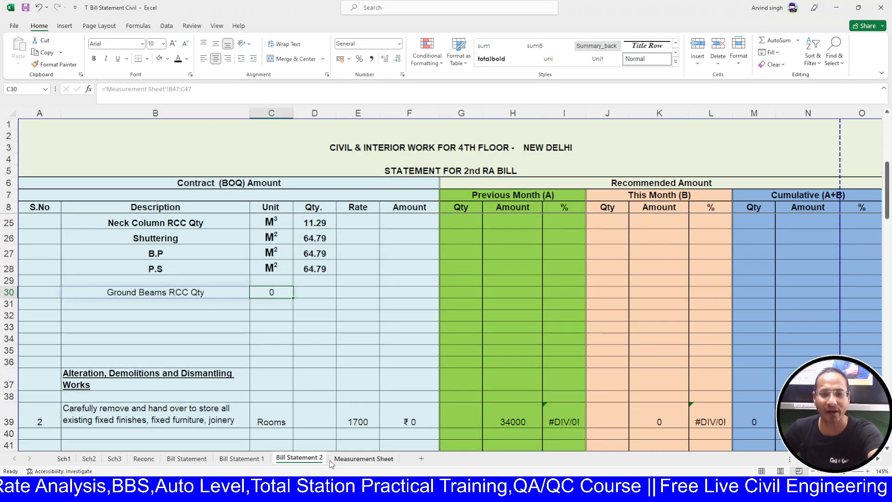
- Link B31 to the Ground Beams Shuttering label and fill it down to add B.P and P.S
click(195, 308)
text(=)
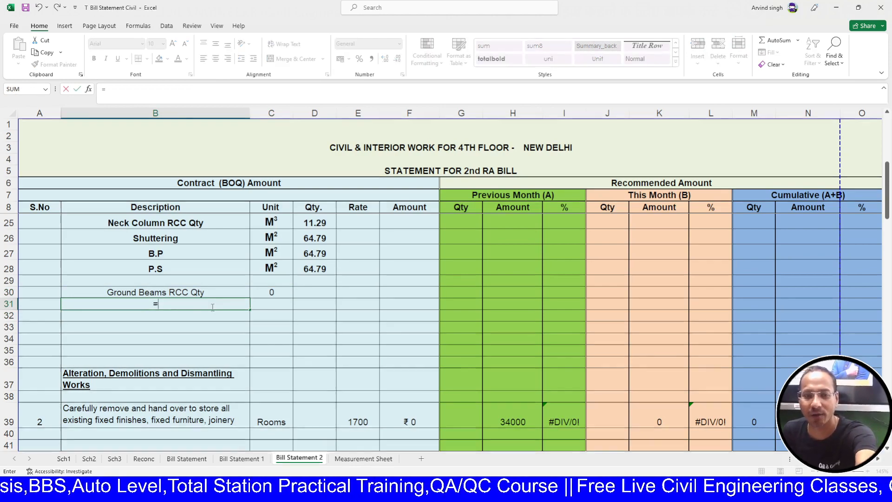
click(360, 458)
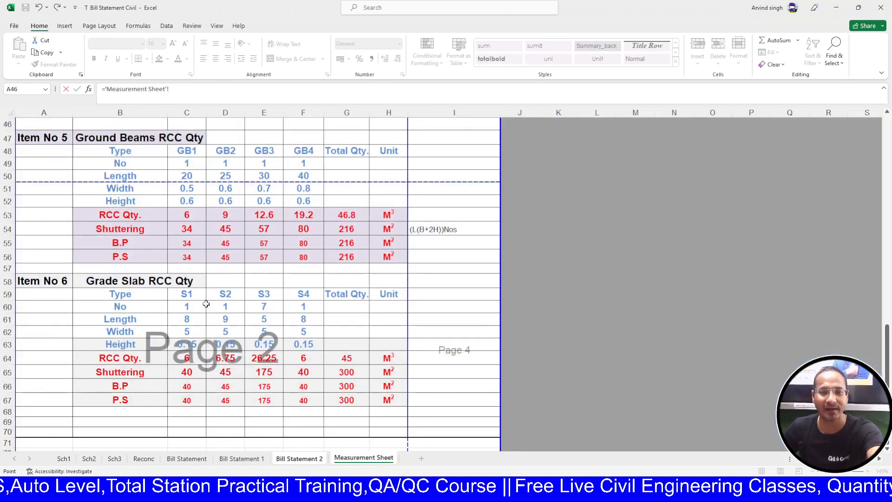
click(153, 371)
key(Return)
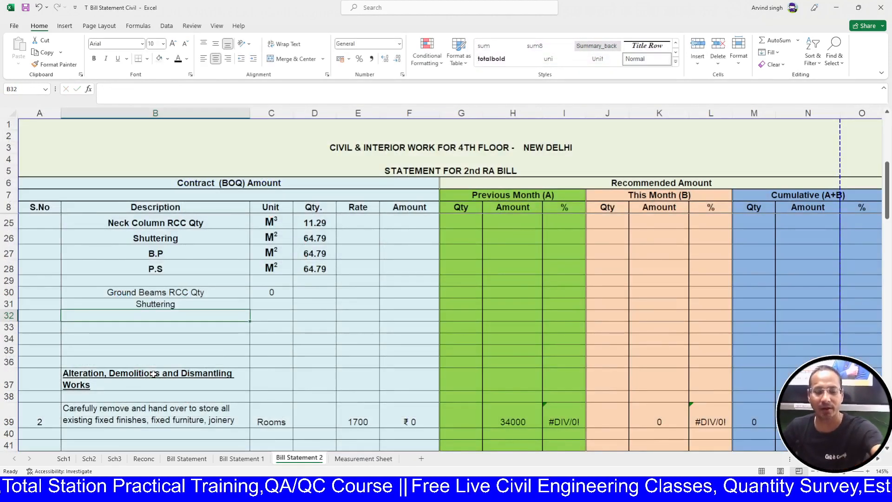
key(ctrl+z)
text(=)
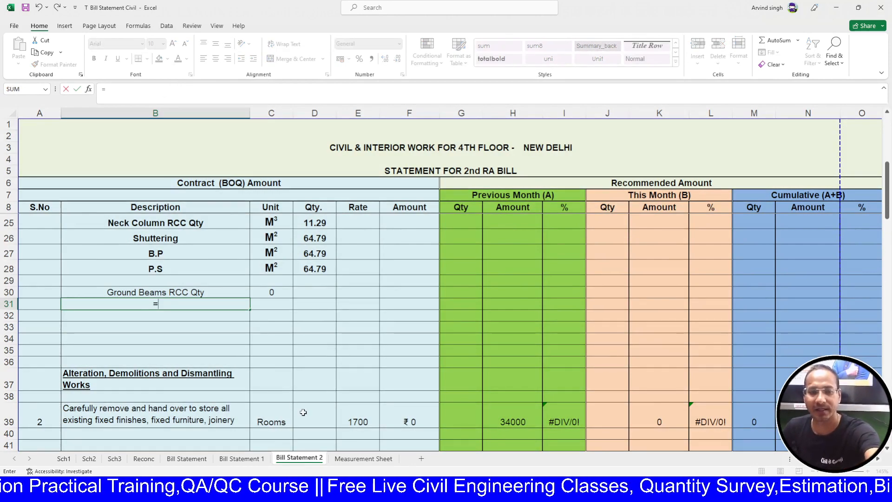
click(343, 458)
click(133, 228)
key(Return)
click(180, 306)
drag(250, 311, 247, 334)
click(273, 292)
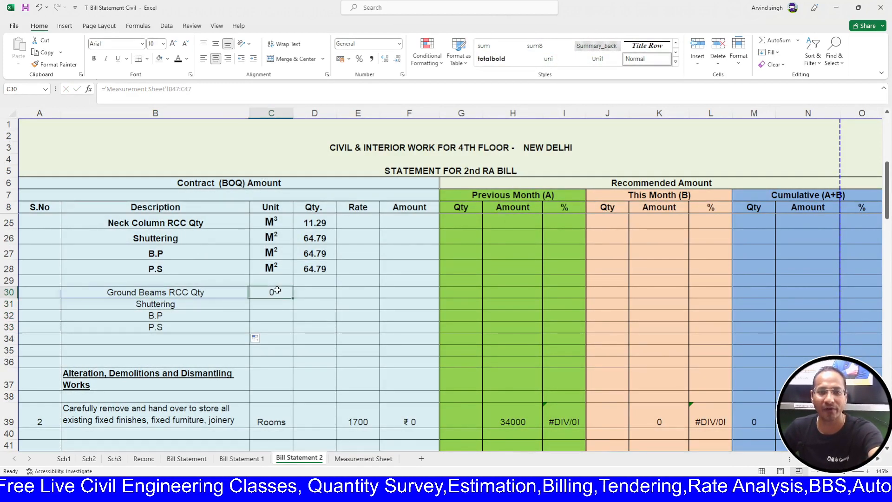
- Copy the M³/M² units from C25:C28 into C30:C33
drag(269, 221, 268, 264)
key(ctrl+c)
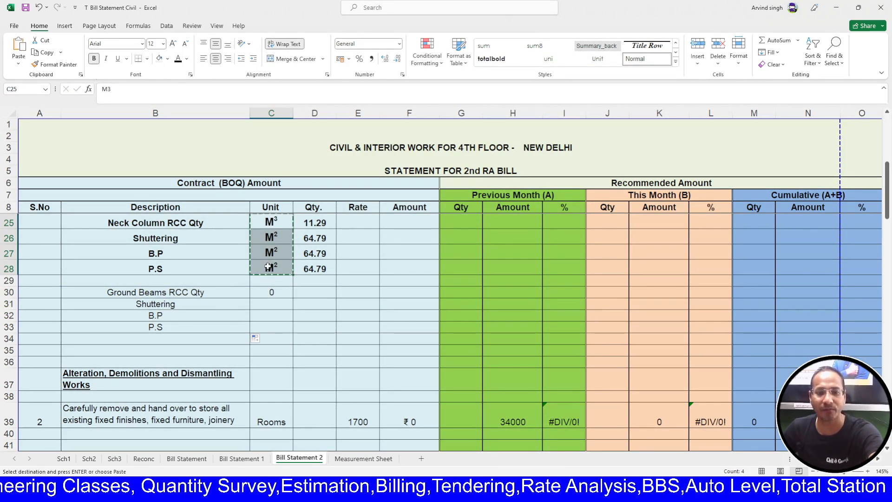
click(267, 291)
key(Return)
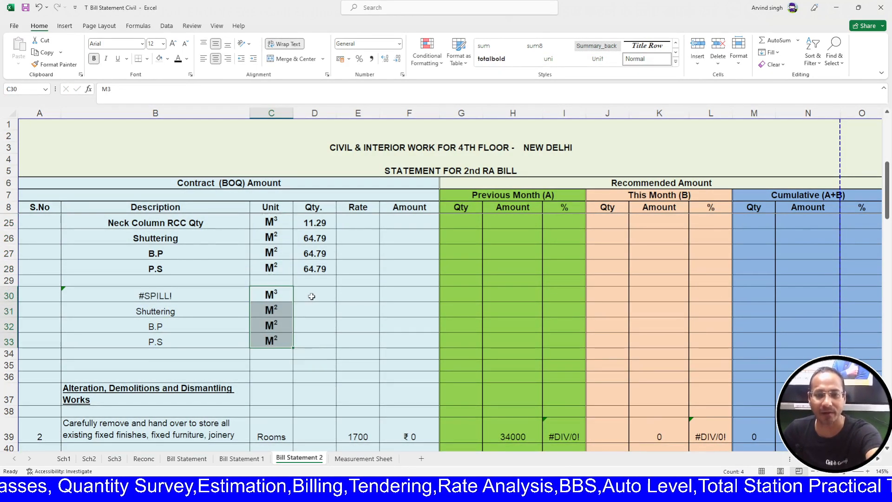
click(312, 295)
- Replace the #SPILL! in B30 with the copied Ground Beams RCC Qty heading
click(216, 301)
key(Delete)
click(362, 459)
click(149, 287)
click(145, 139)
key(ctrl+c)
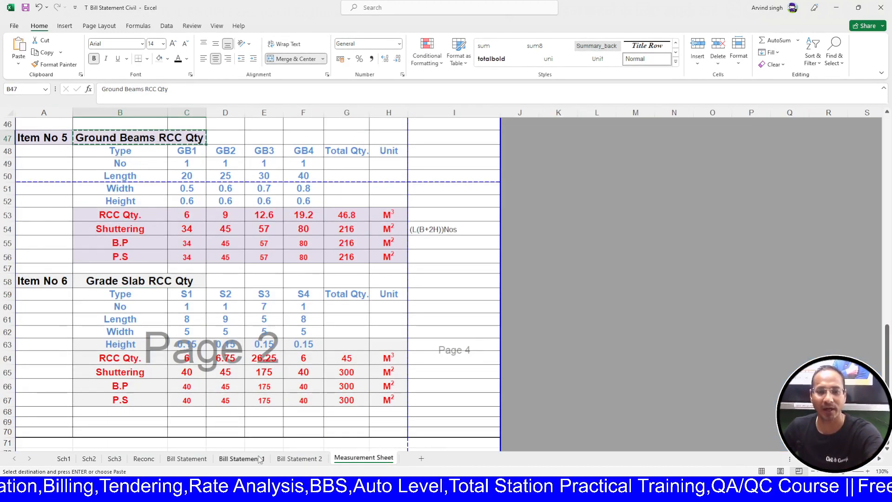
click(299, 458)
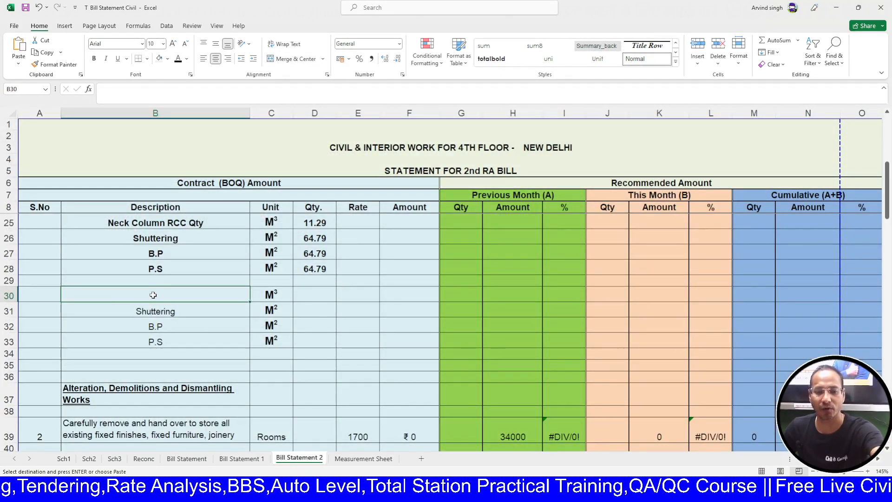
key(ctrl+v)
- Apply the Neck Column label format to B30 and paste formatted units into C30:C33
click(181, 228)
click(55, 64)
click(186, 296)
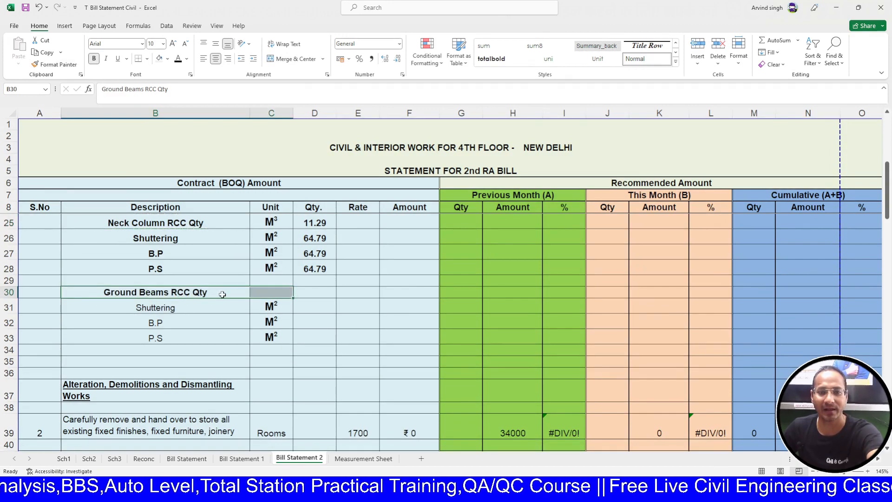
drag(272, 222, 271, 268)
key(ctrl+c)
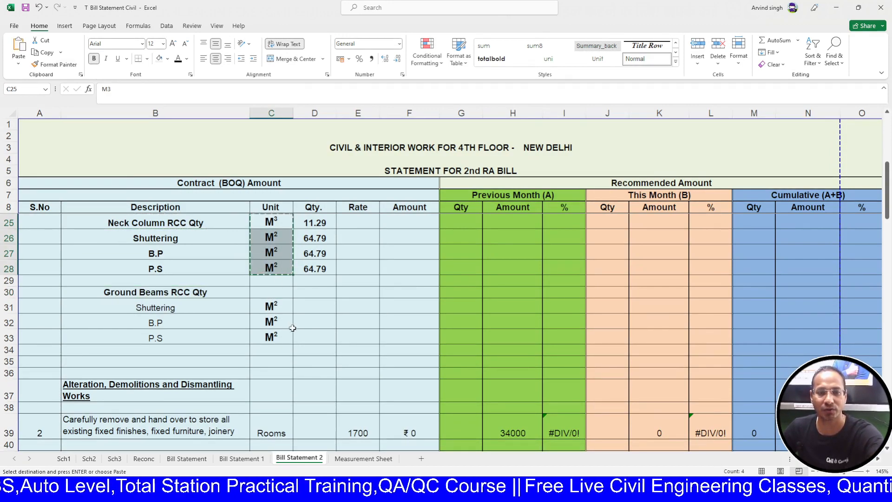
click(274, 294)
key(Return)
- Link D30 to 'Measurement Sheet'!G53 (46.8) and fill down to D33, giving 216
click(317, 293)
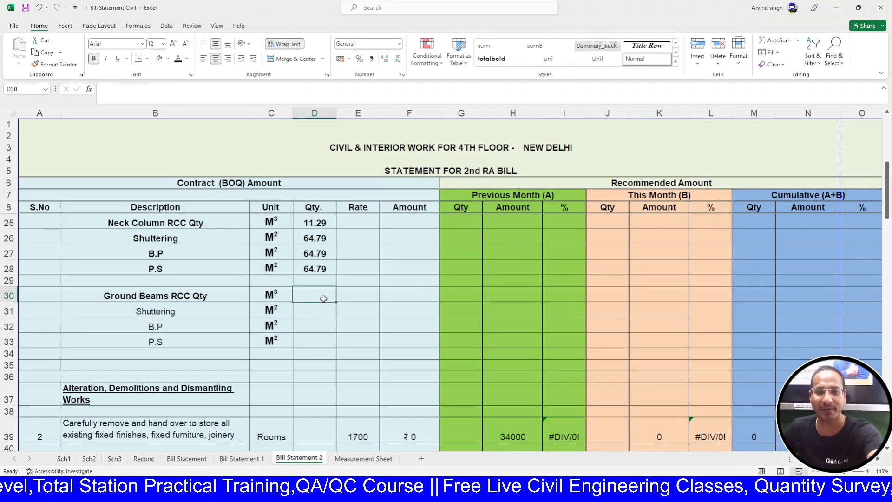
text(=)
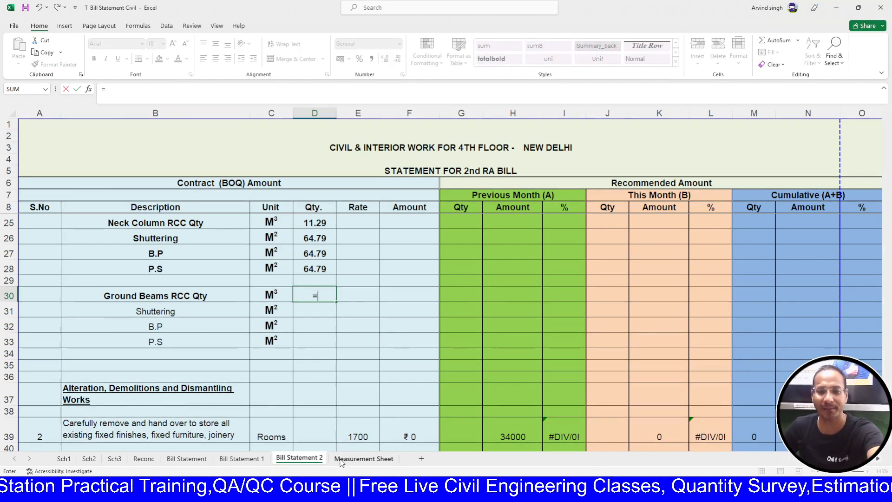
key(ctrl+Page_Down)
click(352, 216)
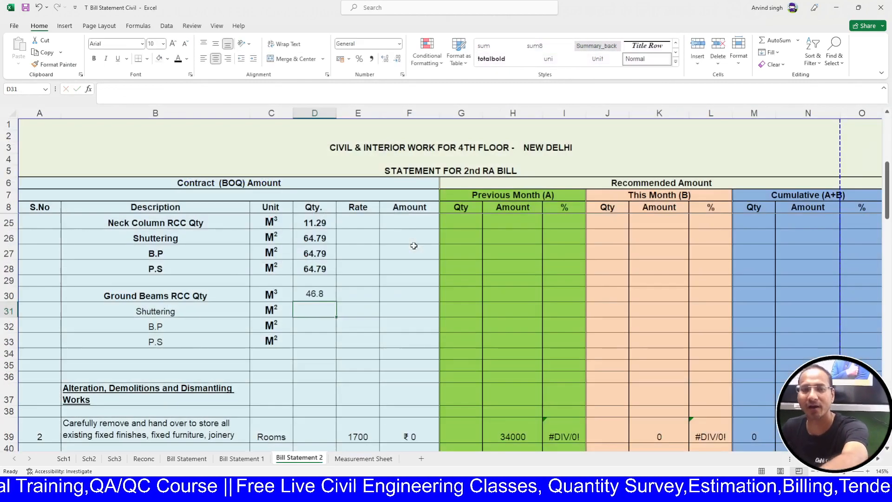
key(Return)
click(328, 298)
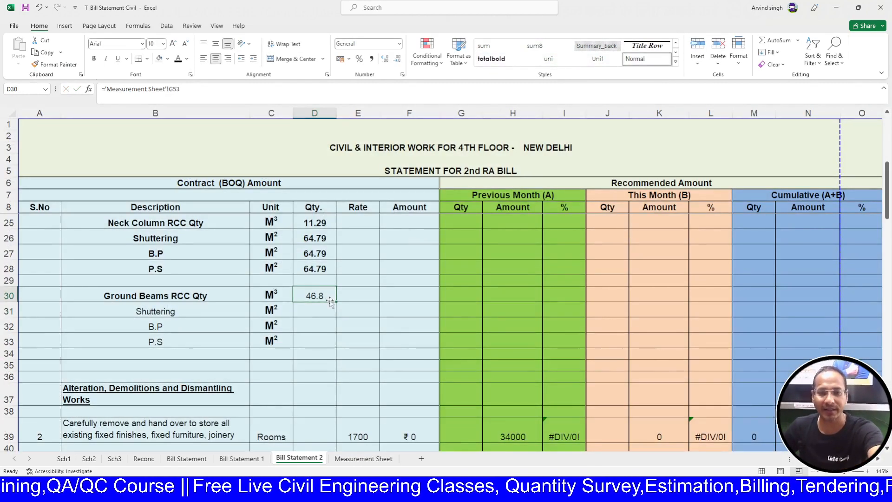
drag(334, 302, 333, 350)
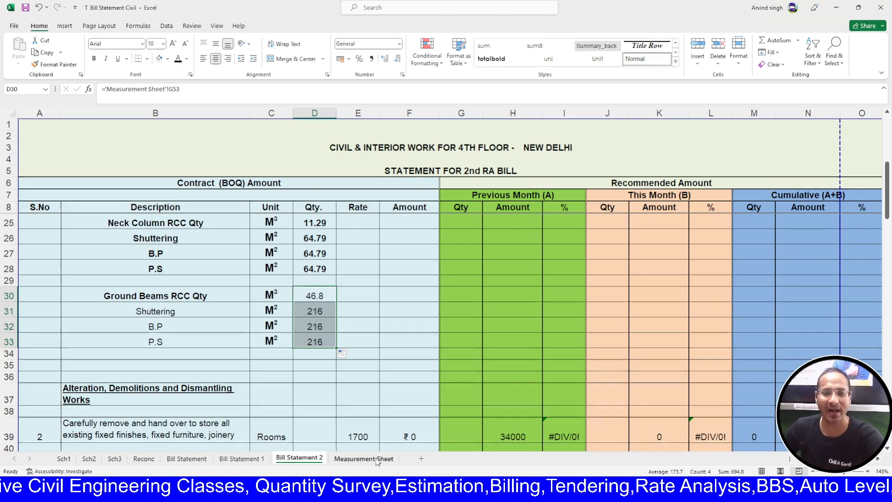
click(378, 459)
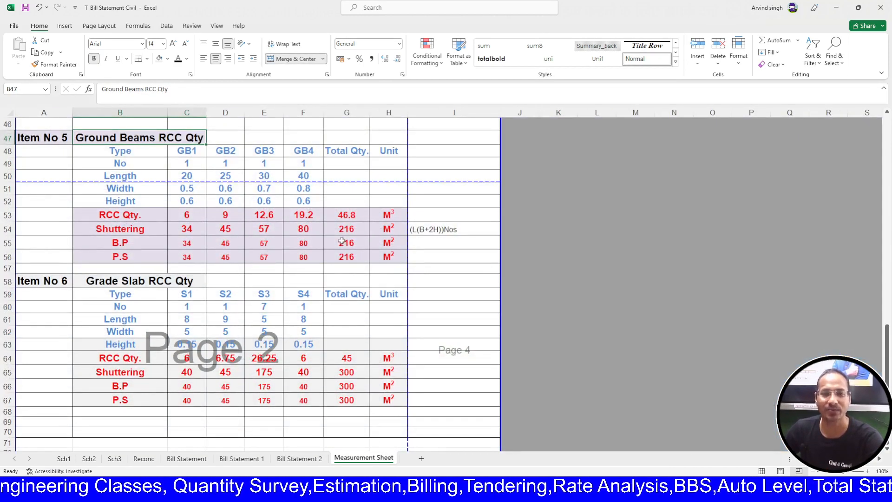
click(299, 459)
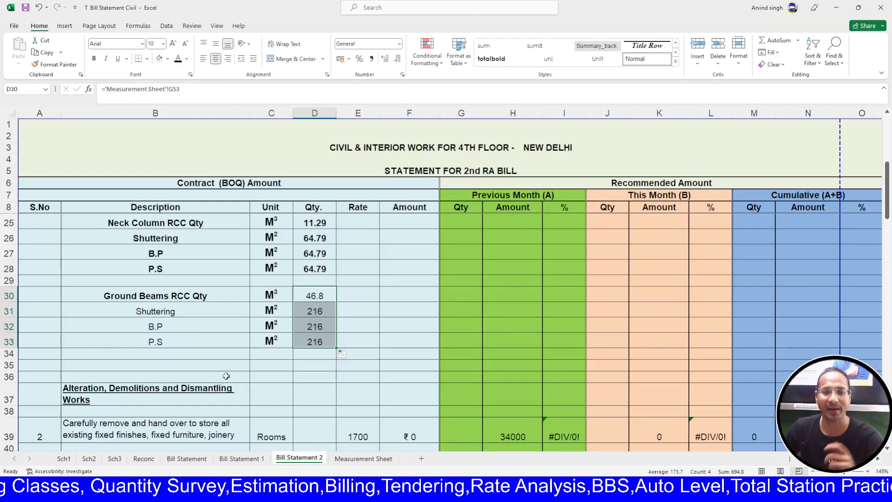
- Insert blank rows at row 35 above the Alteration heading
click(8, 364)
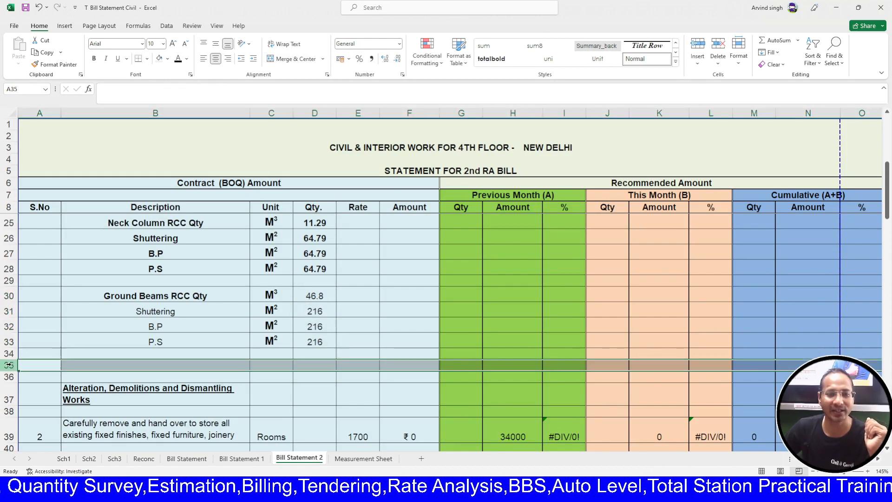
key(ctrl+shift+plus)
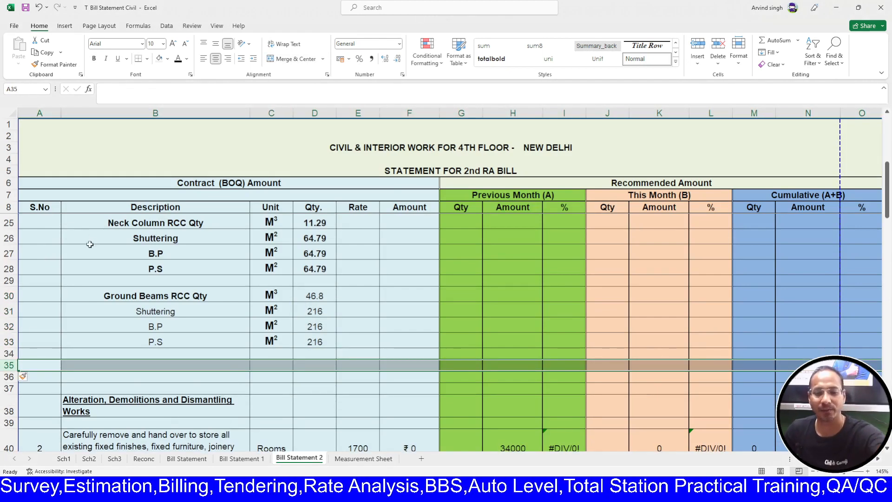
key(alt+Tab)
key(alt+Tab)
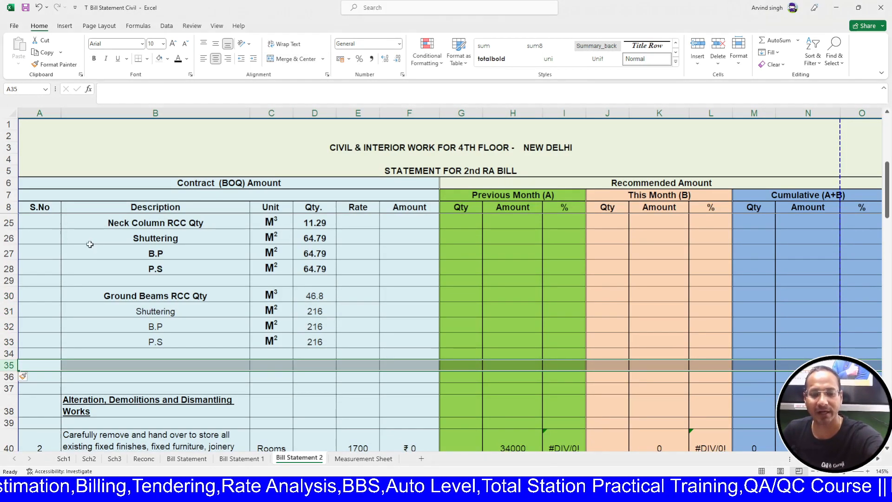
key(ctrl+shift+plus)
key(ctrl+shift+plus)
key(ctrl+shift+plus)
key(ctrl+shift+plus)
key(ctrl+shift+plus)
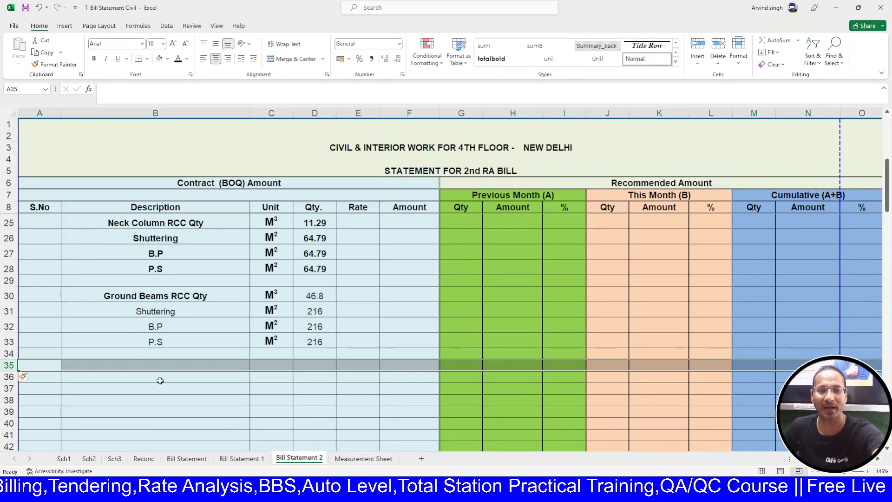
click(168, 366)
- Paste the Grade Slab RCC Qty heading into B35, formatted like the Ground Beams label
key(ctrl+Page_Down)
click(153, 280)
key(ctrl+c)
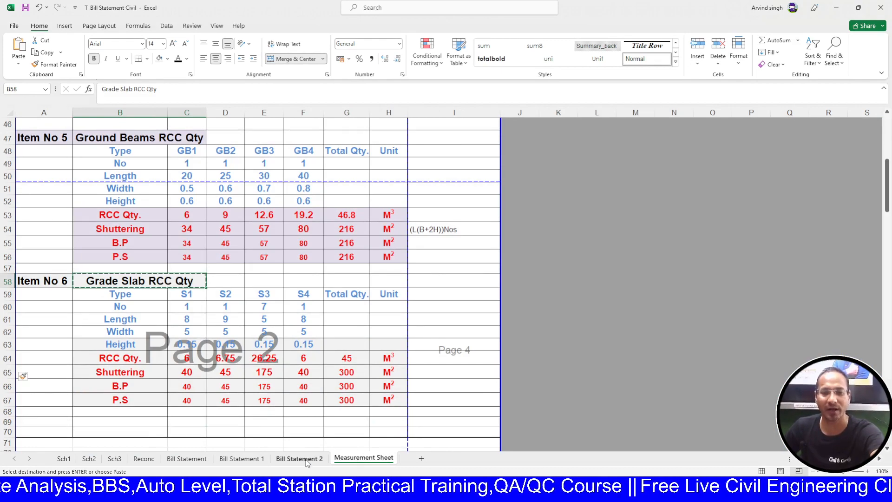
click(302, 459)
key(ctrl+v)
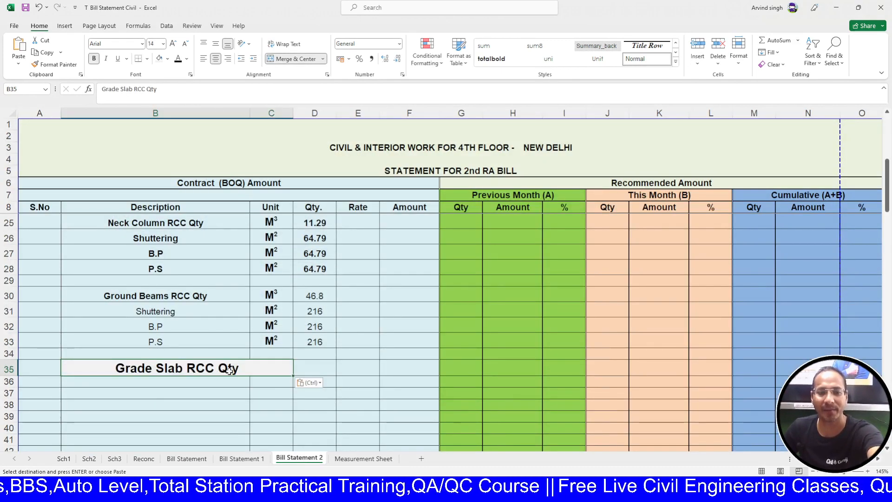
click(186, 296)
click(54, 64)
click(219, 367)
click(186, 296)
click(54, 64)
click(188, 368)
- Copy the Ground Beams units into C35:C38 beside the Grade Slab rows
click(270, 367)
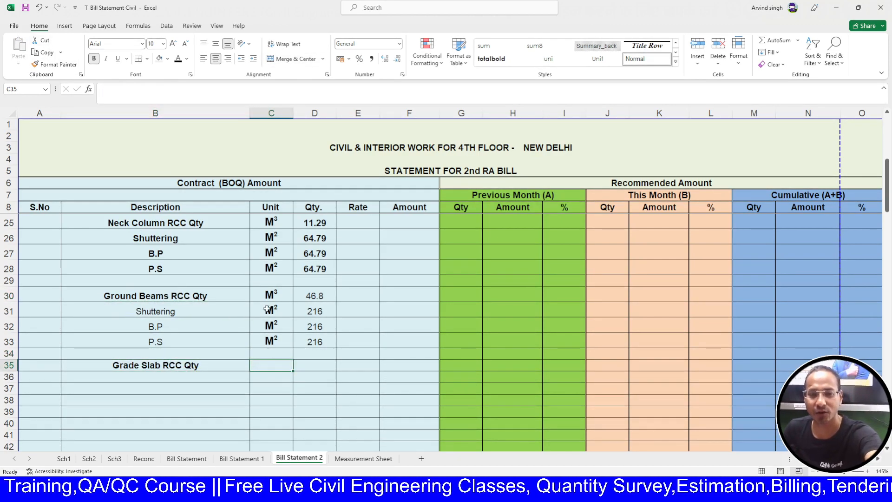
drag(271, 295, 275, 344)
key(ctrl+c)
click(284, 364)
key(ctrl+v)
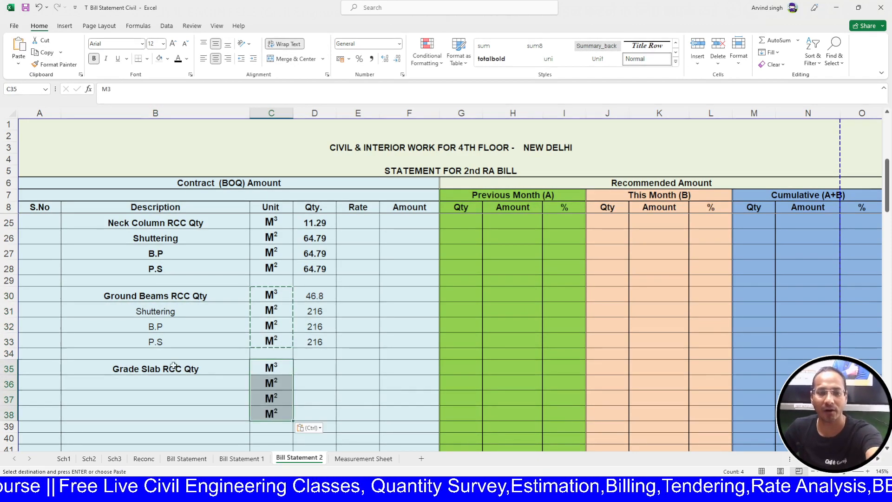
- Link B36 to 'Measurement Sheet'!B65 Shuttering and fill down to B38 for B.P and P.S
click(175, 381)
text(=)
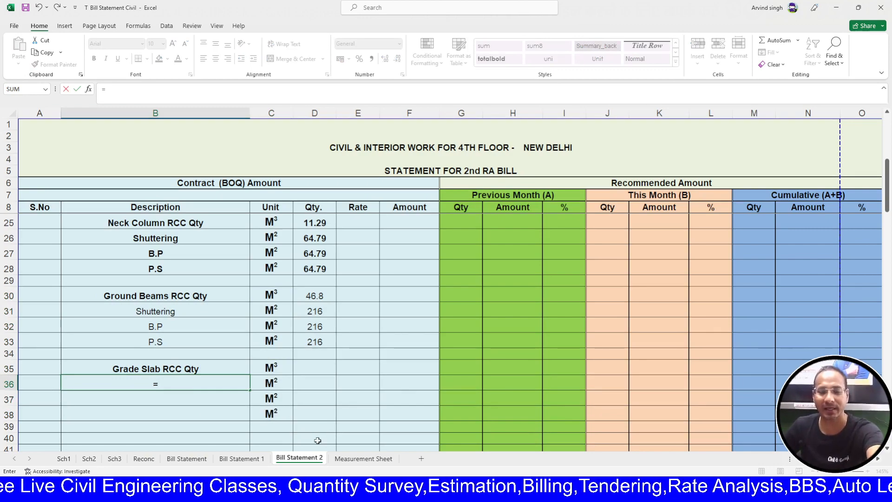
click(363, 458)
click(149, 373)
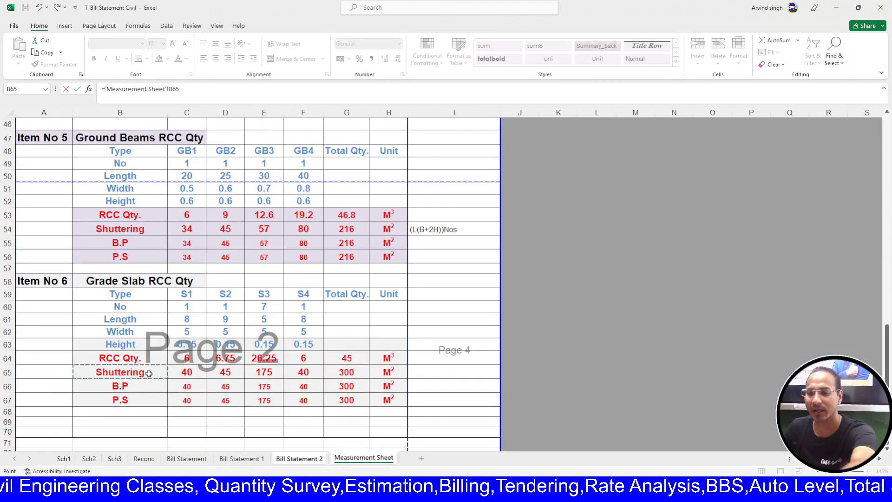
key(Return)
click(232, 384)
drag(248, 393, 248, 416)
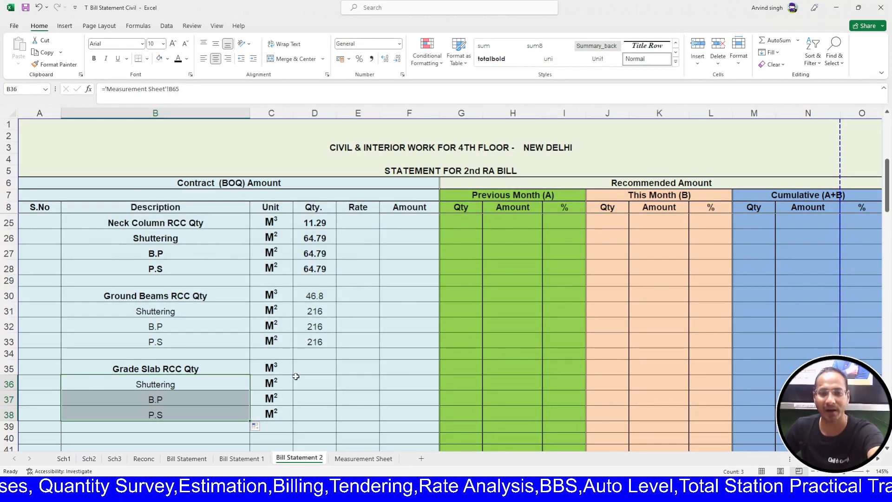
click(313, 374)
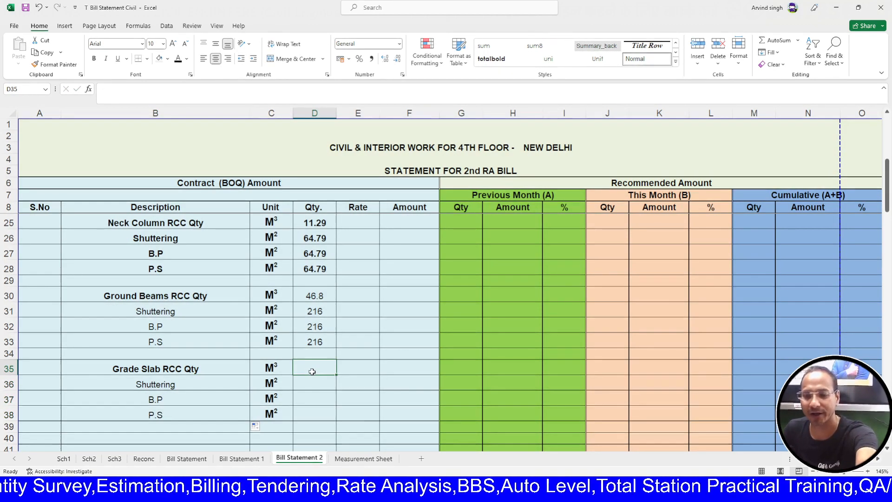
- Link D35 to 'Measurement Sheet'!G64 (45) and fill down to D38, showing 300 each
text(=)
click(359, 459)
click(346, 360)
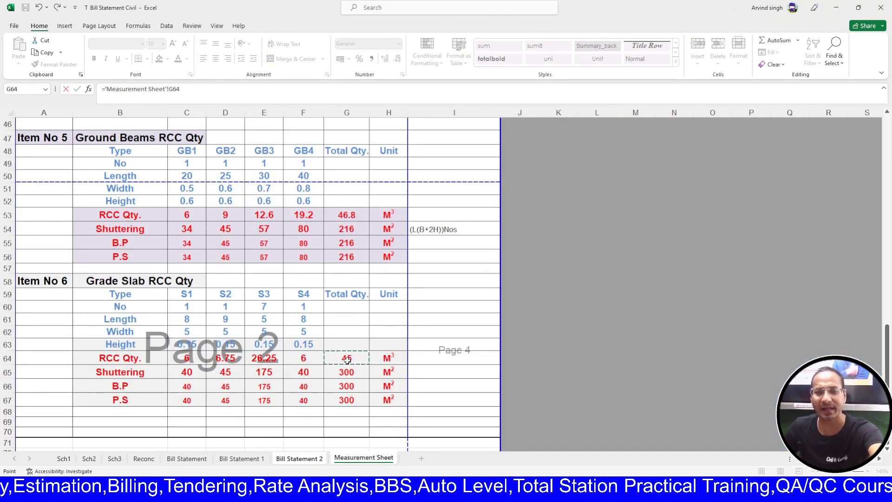
key(Return)
scroll(324, 382, down, 1)
click(324, 325)
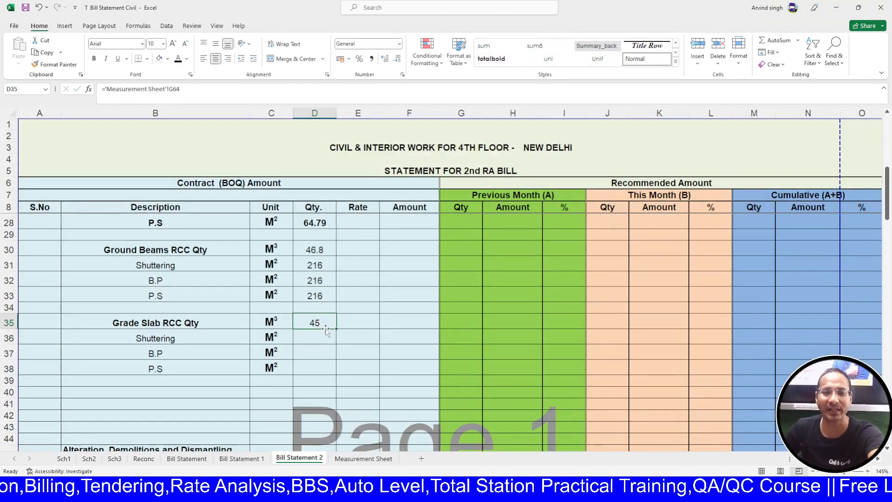
drag(336, 331, 337, 371)
click(317, 326)
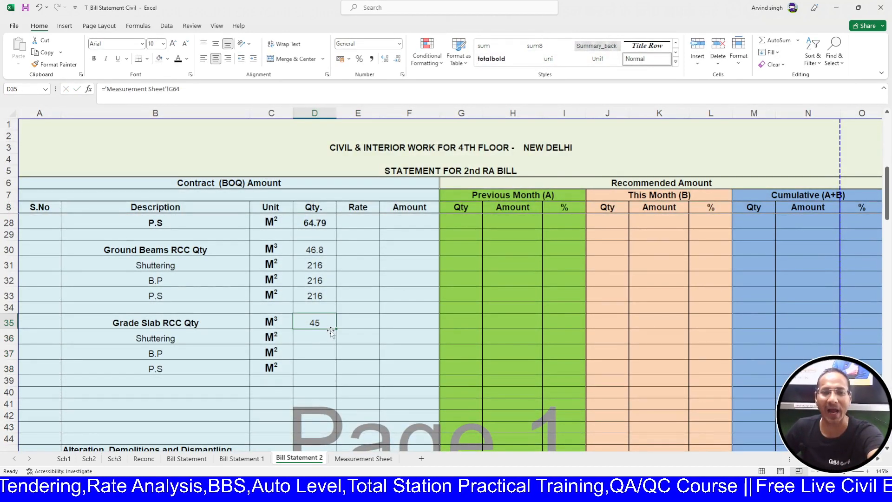
drag(336, 330, 336, 374)
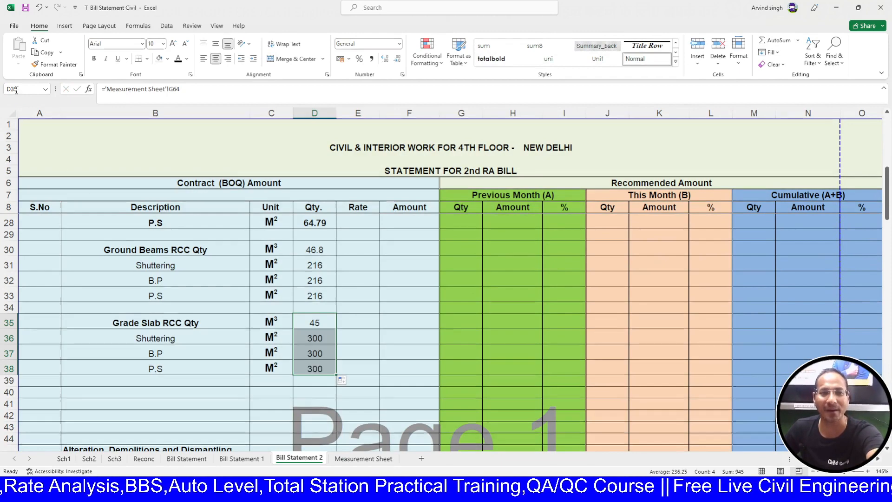
- Make B30:D39 uniformly bold across the Ground Beams and Grade Slab blocks
drag(132, 324, 132, 338)
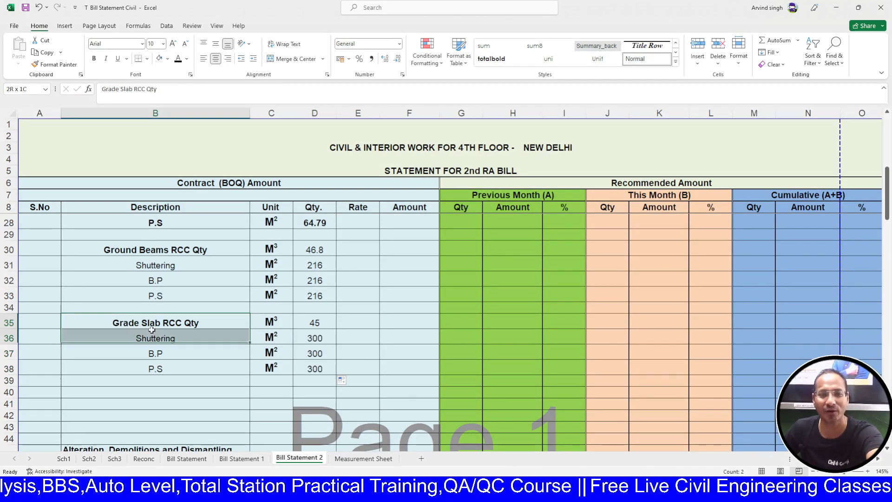
drag(135, 249, 316, 374)
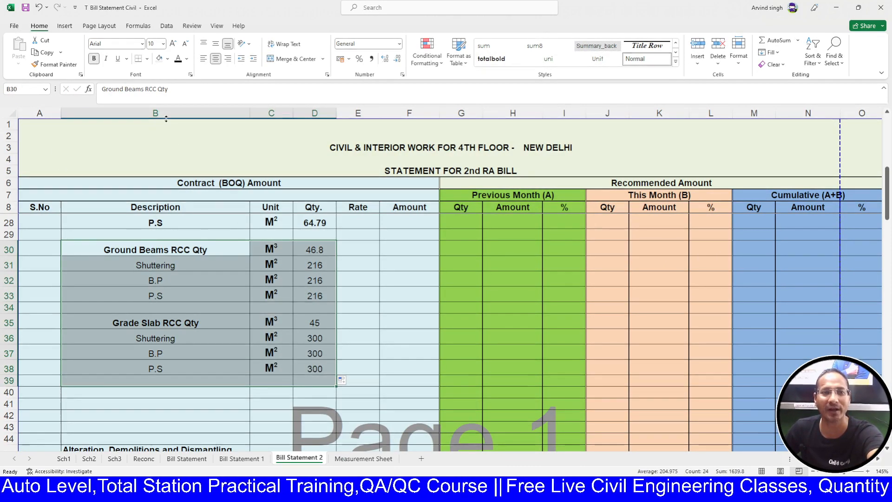
click(93, 59)
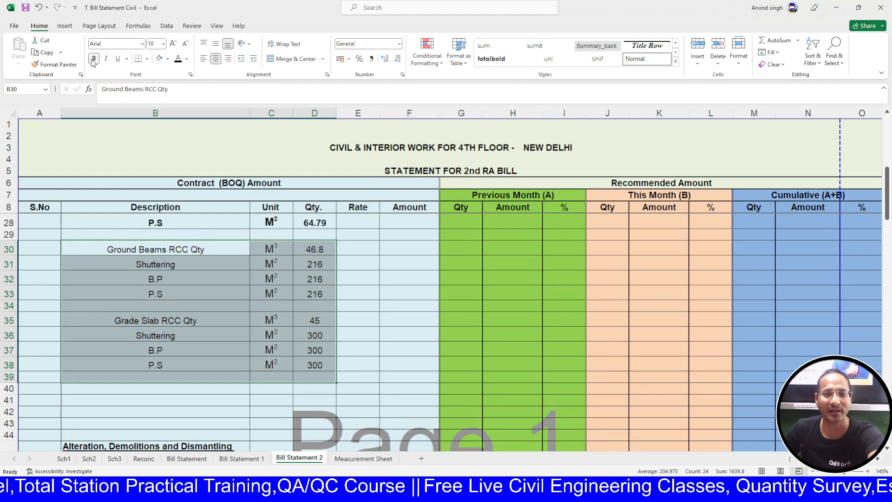
click(371, 369)
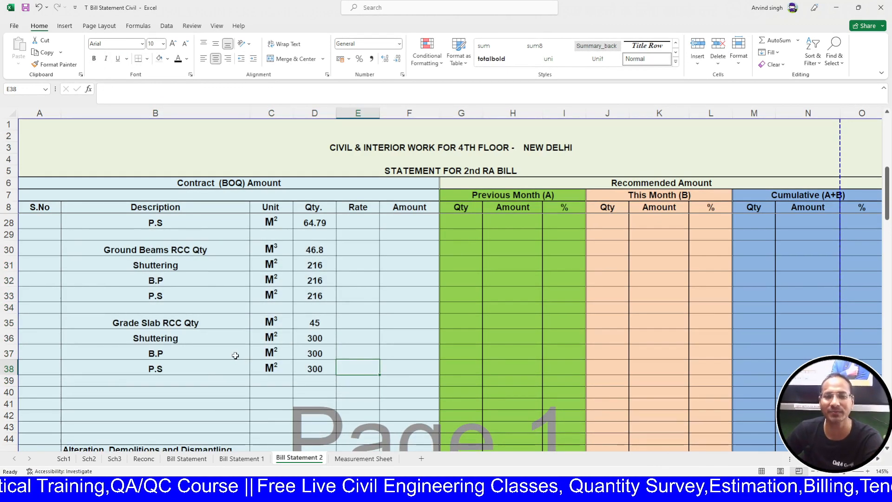
- Drag the Measurement Sheet's vertical page break after column H off to the right
click(353, 459)
scroll(302, 362, down, 1)
click(282, 375)
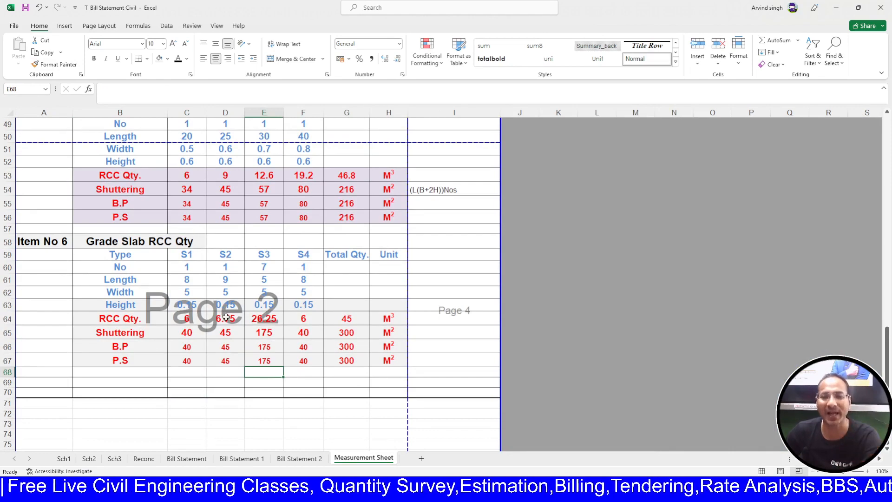
click(298, 458)
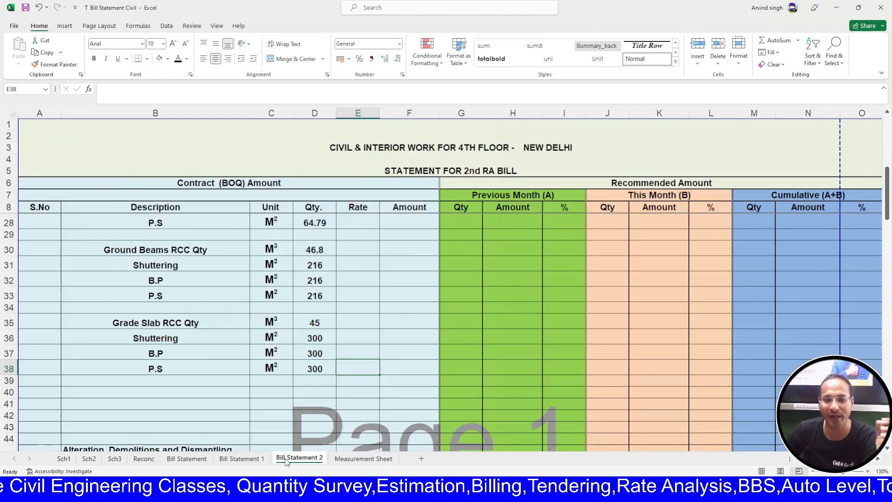
click(363, 458)
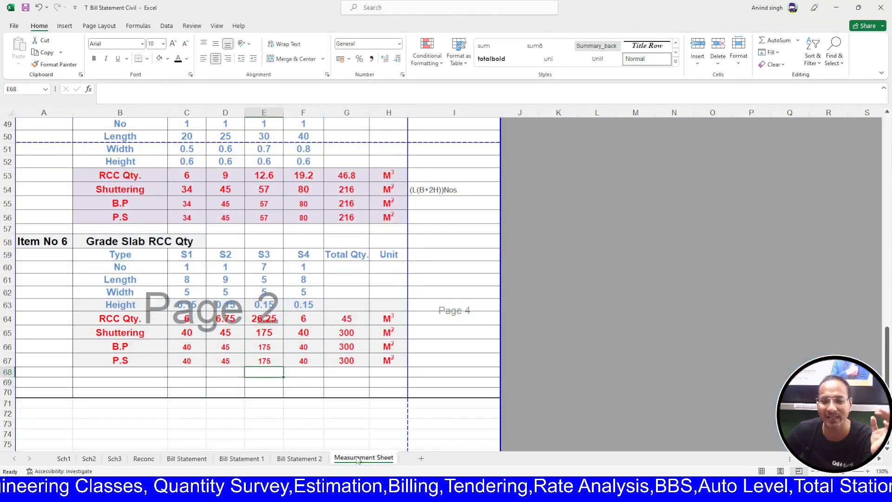
scroll(229, 370, down, 1)
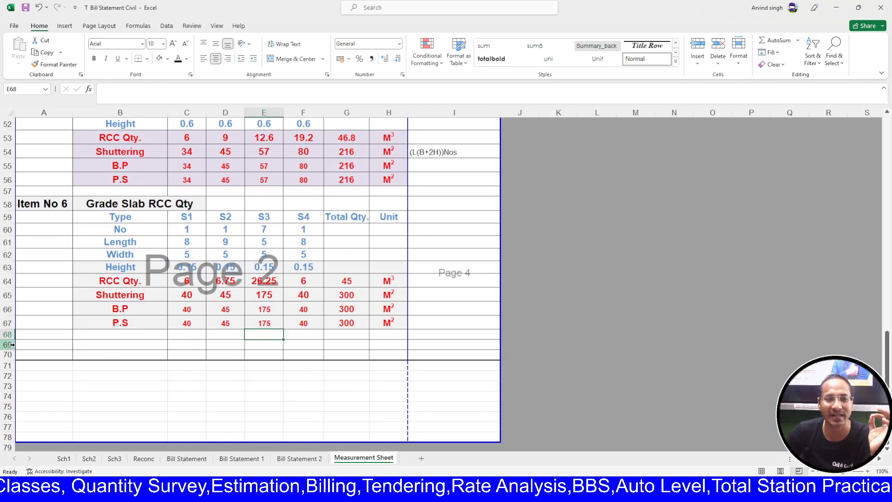
click(14, 345)
click(223, 396)
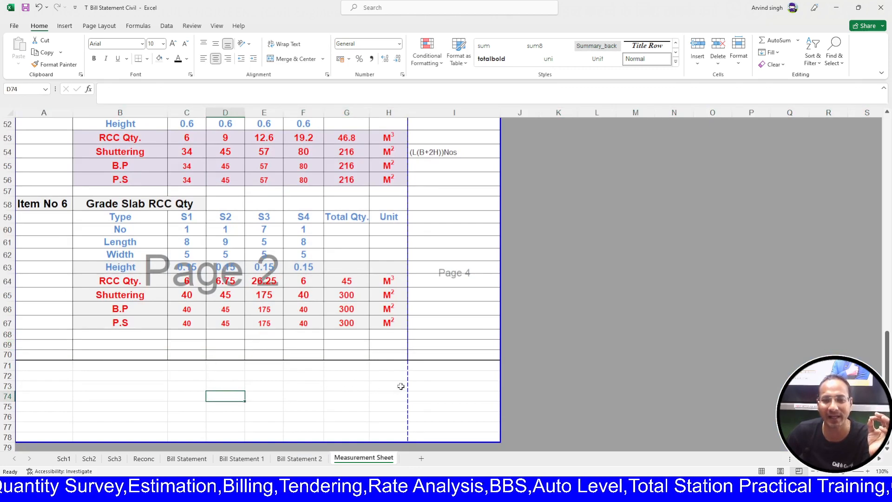
drag(404, 381, 497, 378)
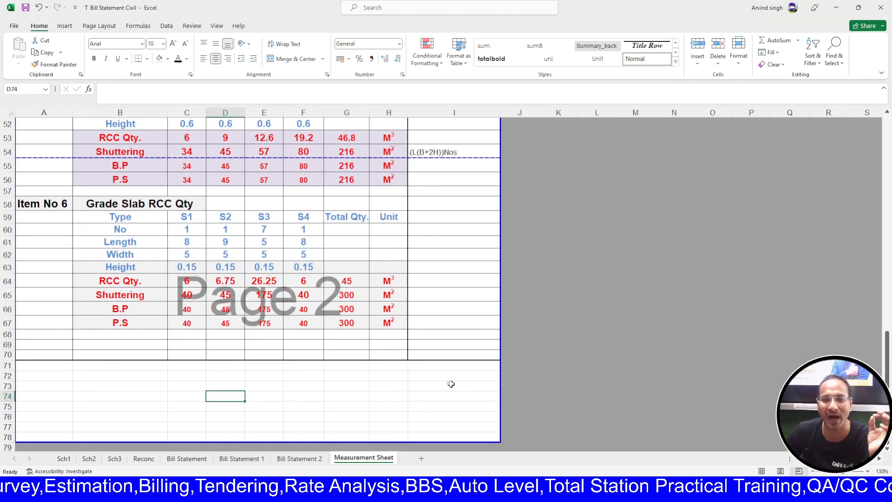
- Insert seven blank rows at row 69 below the Grade Slab block
click(3, 344)
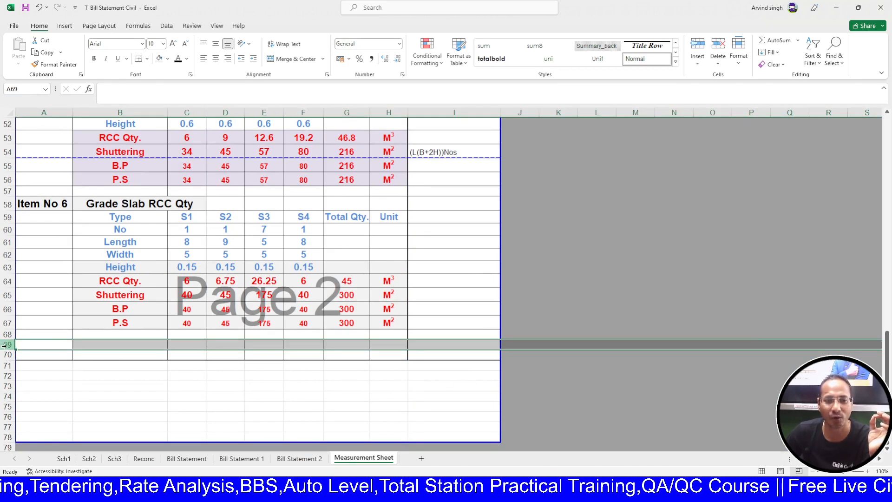
key(ctrl+plus)
key(ctrl+plus)
key(ctrl+plus)
key(ctrl+plus)
key(ctrl+plus)
key(ctrl+plus)
key(ctrl+plus)
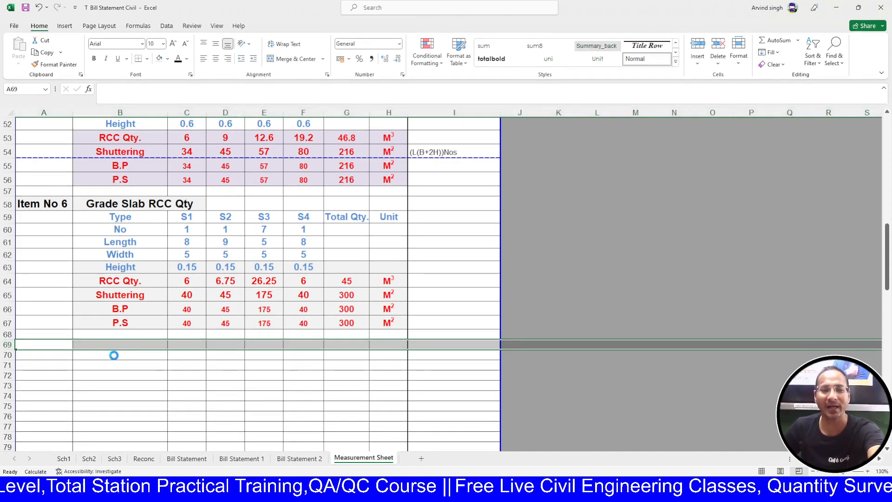
click(132, 343)
- Enter 'Super Structure' in B69 and make it bold, underlined and 14-point
text(Super)
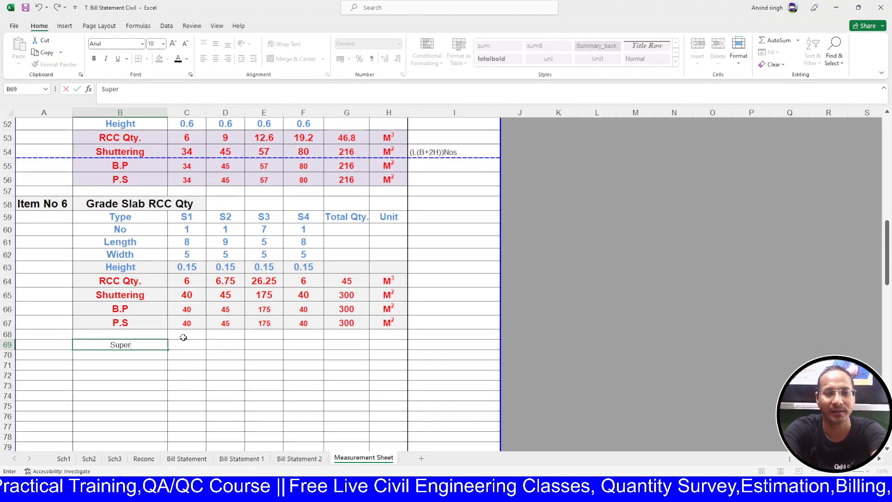
text( Stru)
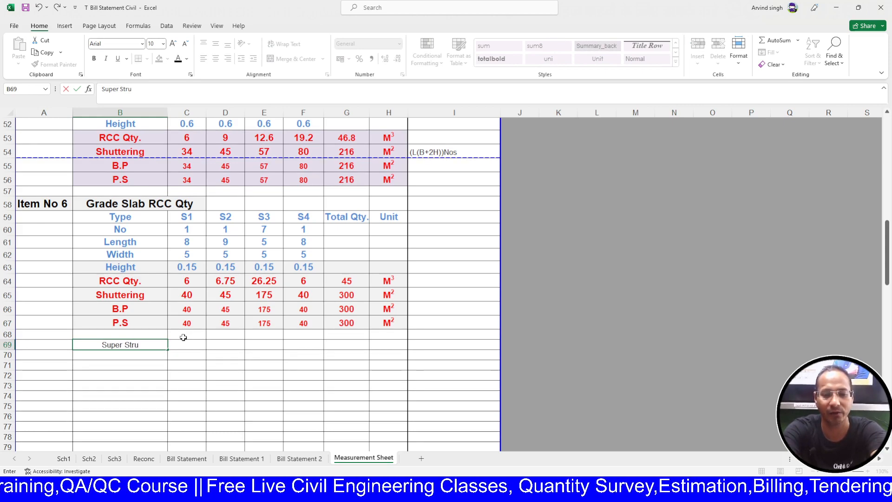
text(cture)
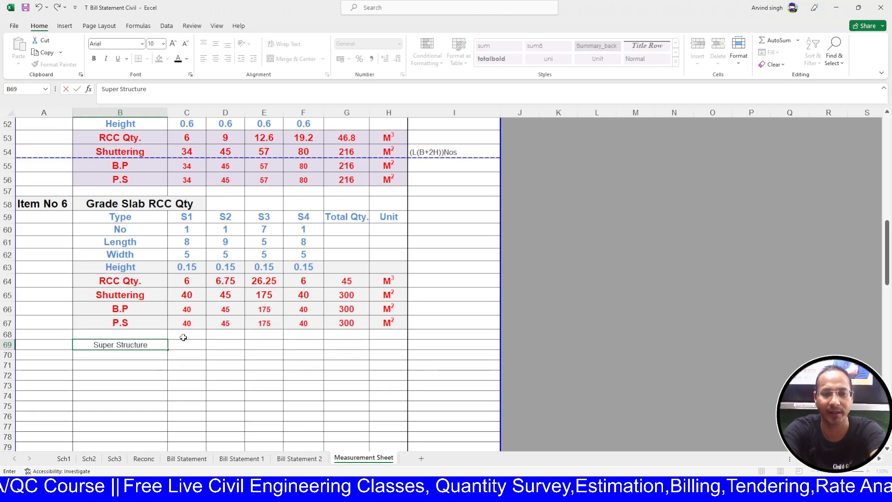
key(Return)
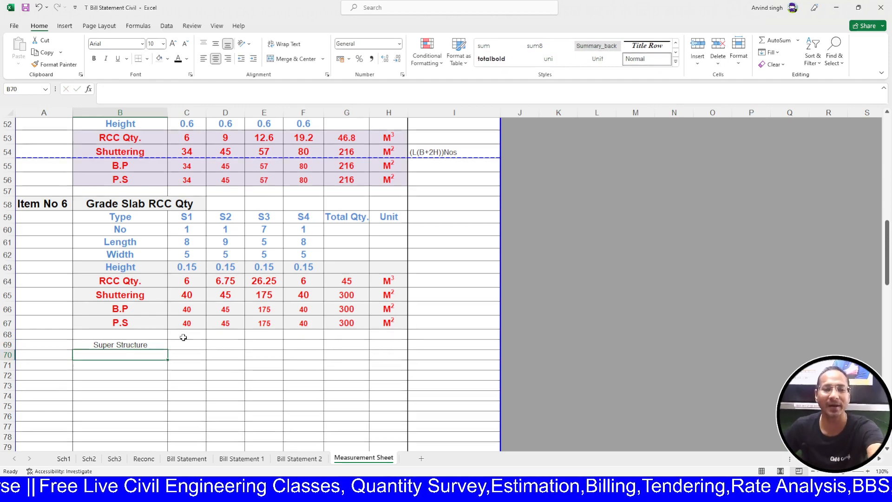
click(115, 336)
click(121, 347)
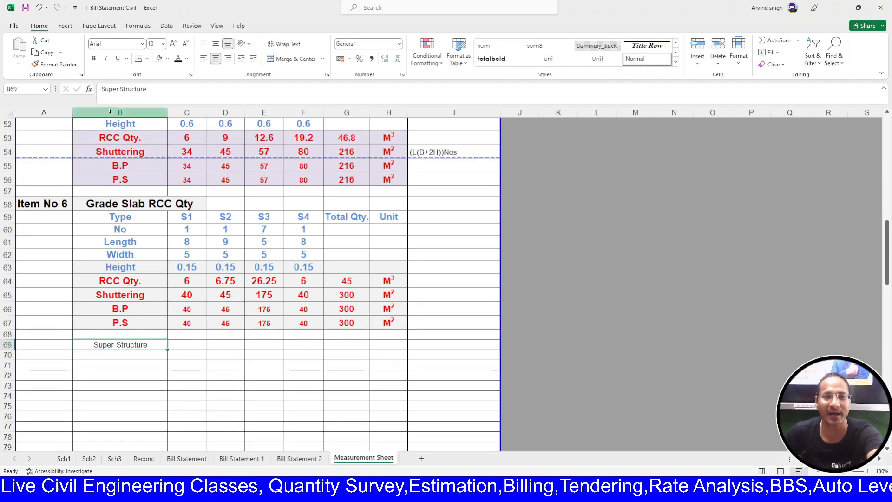
click(95, 58)
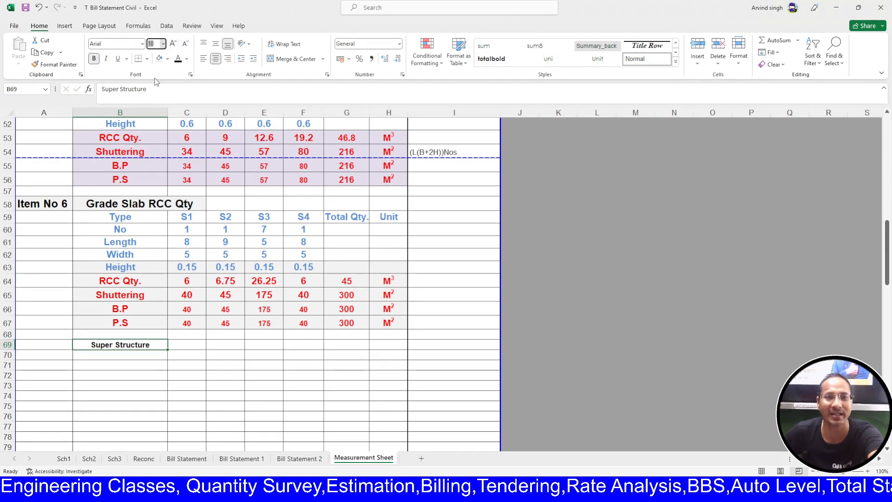
text(14)
key(Return)
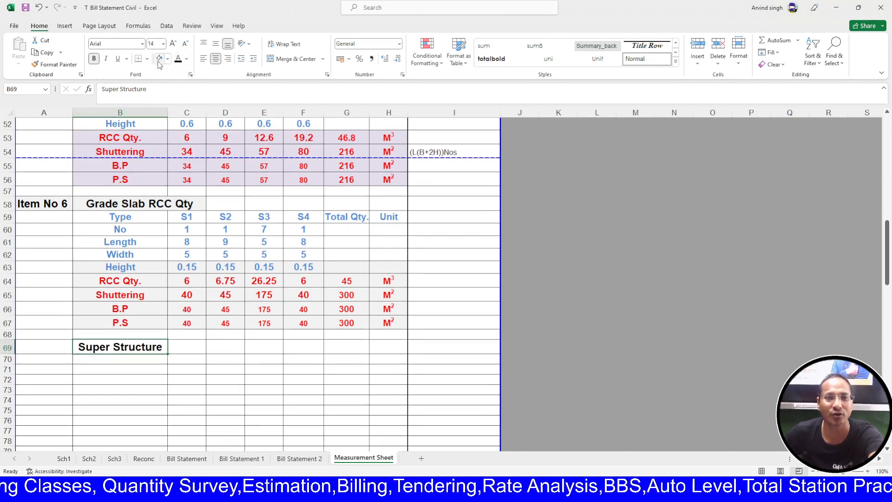
click(119, 61)
click(128, 388)
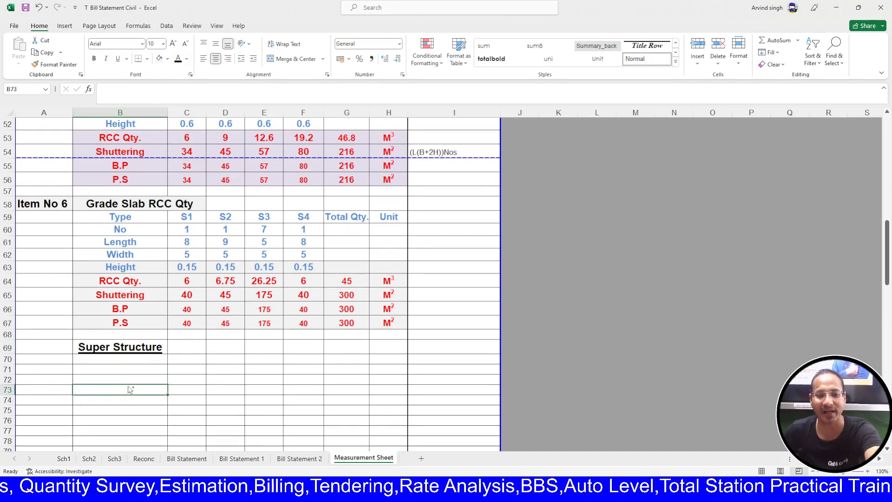
- Link B71 to the slab block's Type label with =B59
click(122, 371)
scroll(122, 374, up, 5)
scroll(122, 374, up, 12)
scroll(126, 373, down, 18)
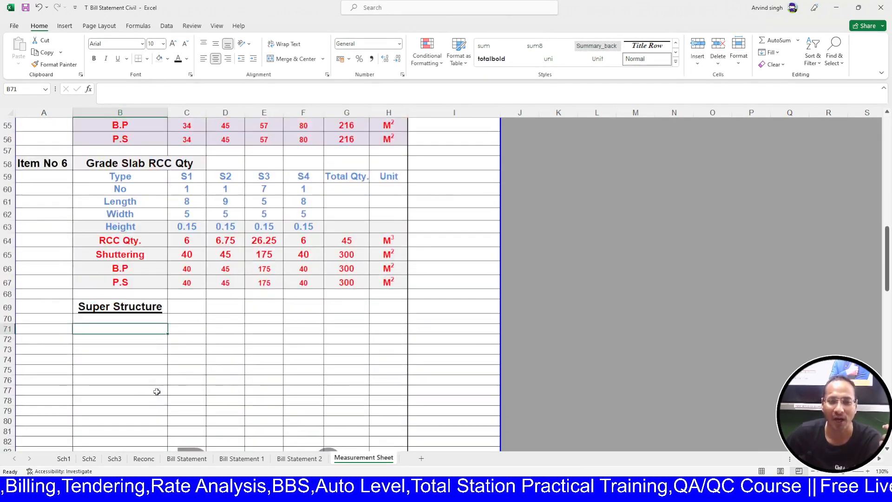
scroll(157, 392, down, 1)
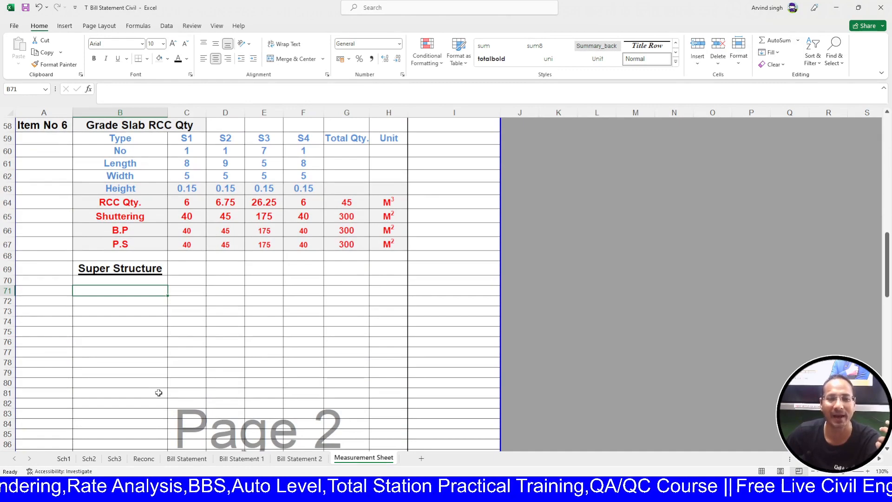
scroll(159, 393, up, 2)
text(=)
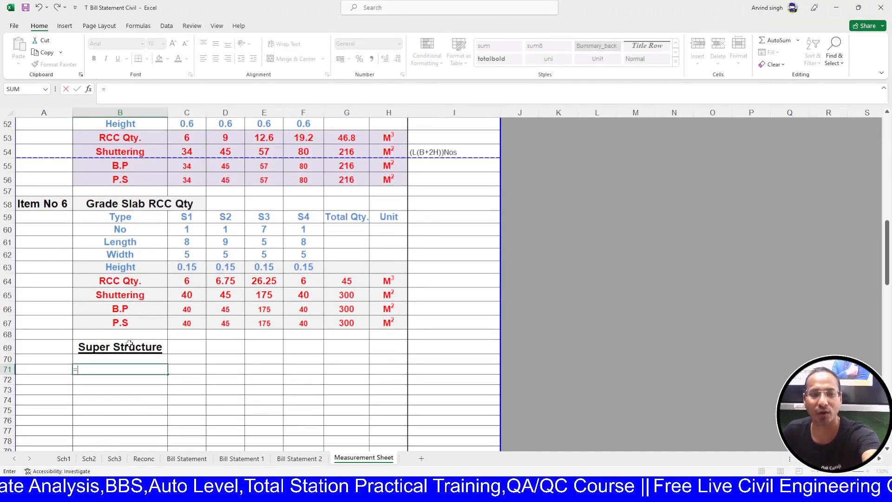
click(141, 218)
key(Return)
- Fill the label link down to B79, then clear the extra B.P and P.S labels in B78:B79
scroll(135, 331, down, 1)
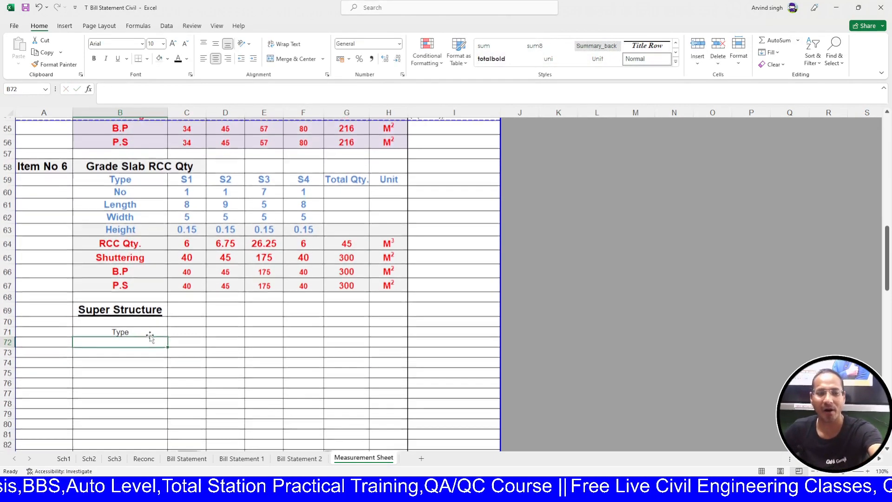
click(132, 329)
drag(167, 333, 162, 425)
scroll(163, 393, down, 1)
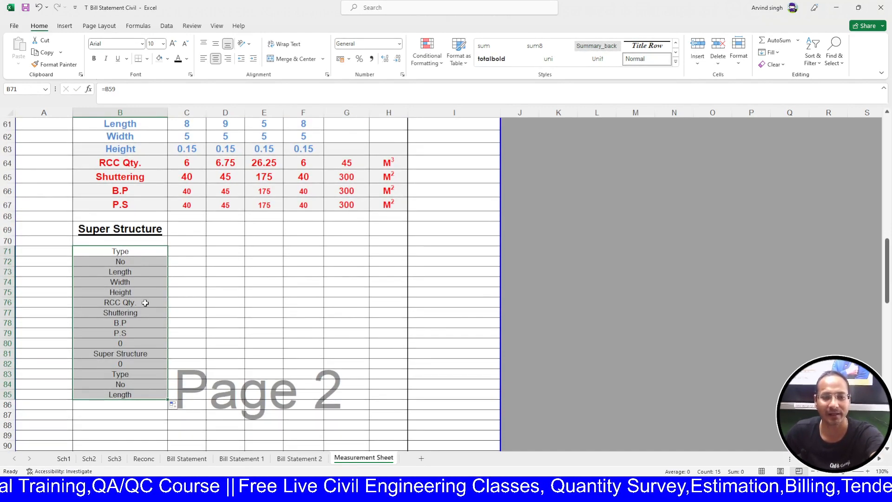
key(ctrl+z)
drag(169, 256, 125, 343)
key(Delete)
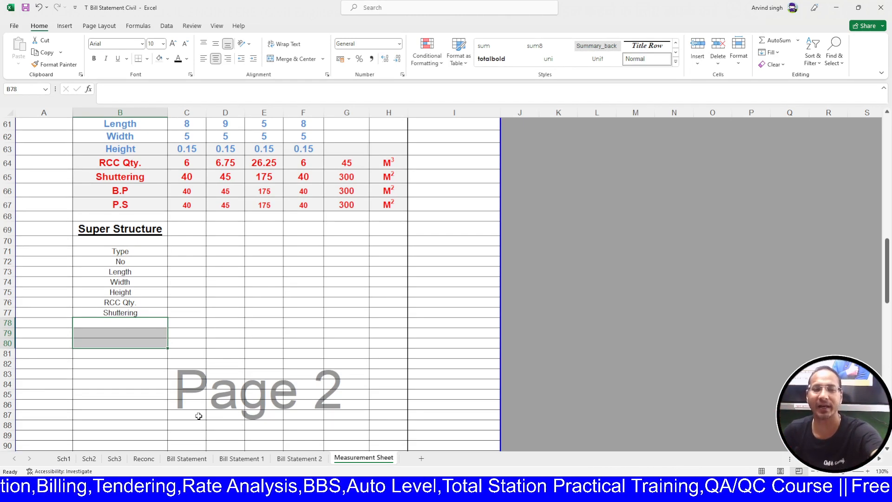
- Enter C1 and C2 in the Type row, then extend the series to C3 and C4
scroll(122, 341, up, 1)
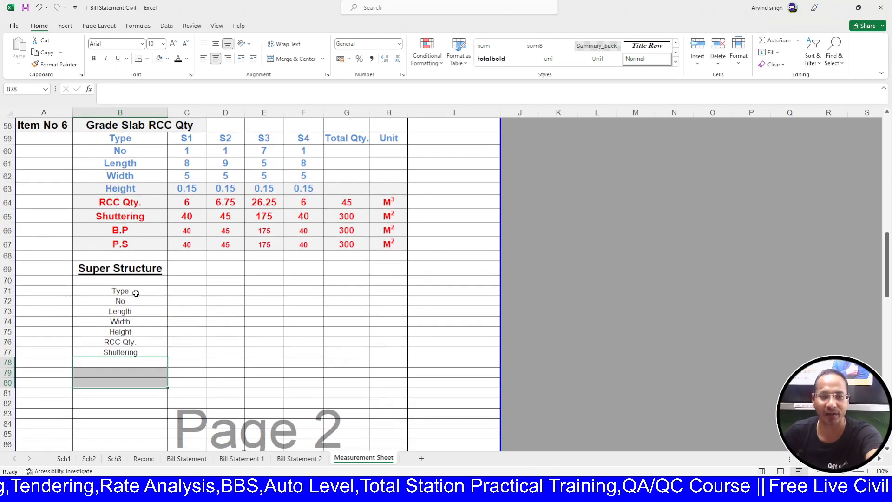
click(137, 293)
click(190, 292)
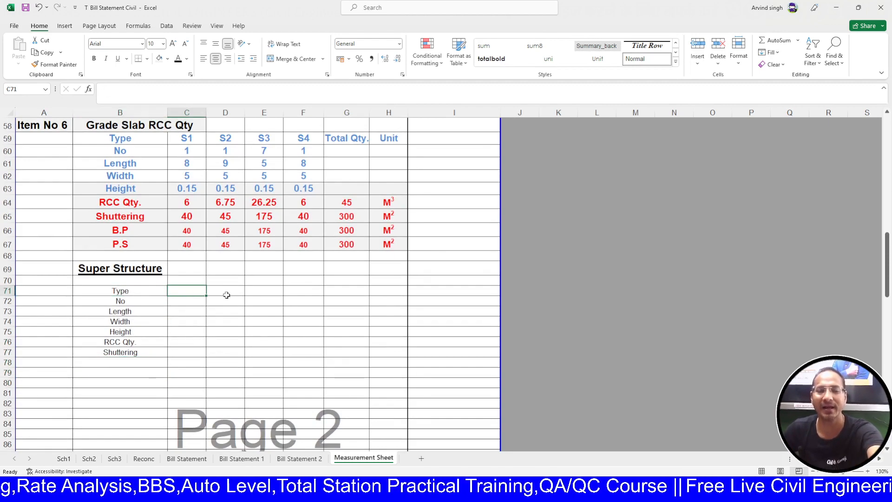
text(C1)
click(226, 295)
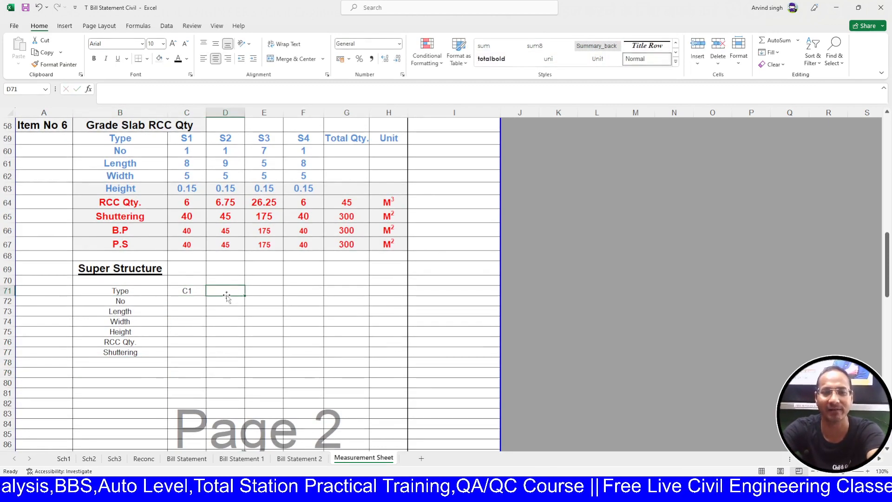
text(C2)
key(Tab)
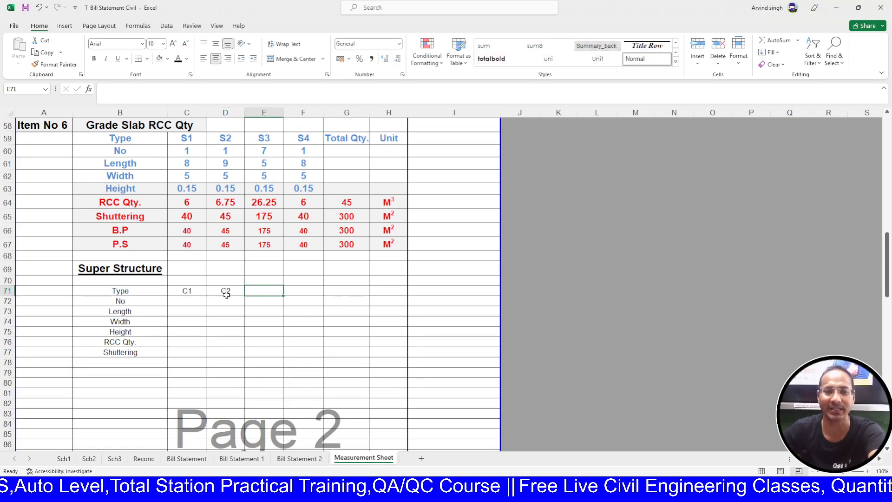
drag(186, 290, 345, 295)
- Link G71 and H71 to the Total Qty. and Unit headings of the slab block
scroll(347, 298, up, 1)
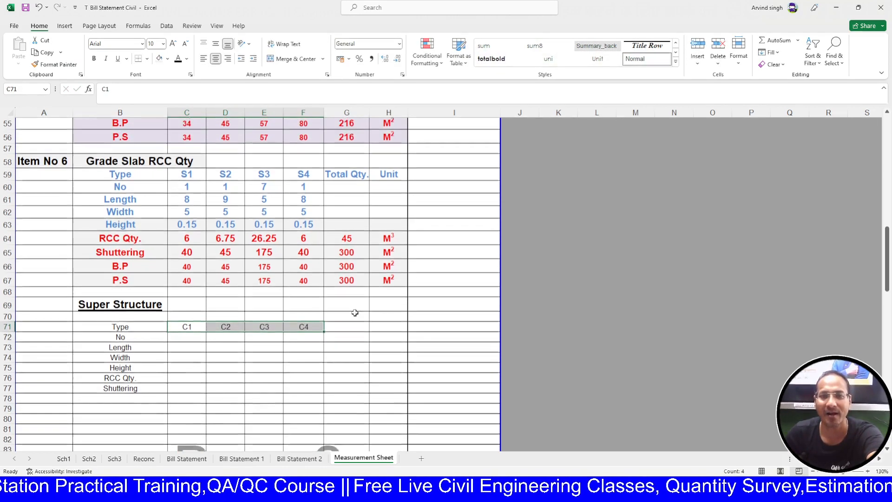
drag(355, 177, 390, 176)
key(ctrl+c)
click(352, 328)
key(ctrl+v)
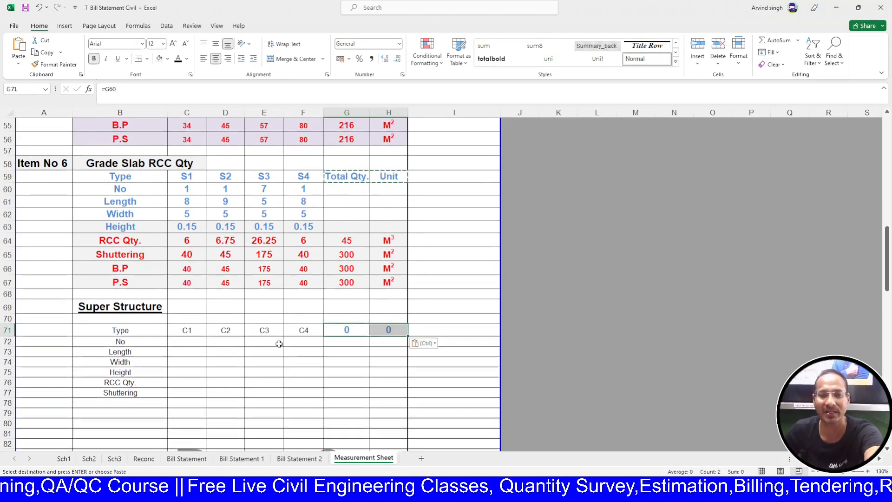
key(ctrl+z)
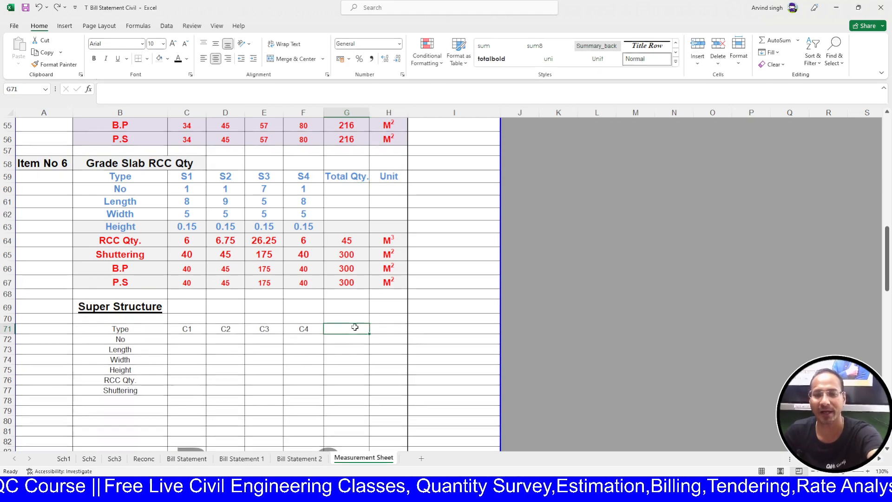
text(=)
click(343, 179)
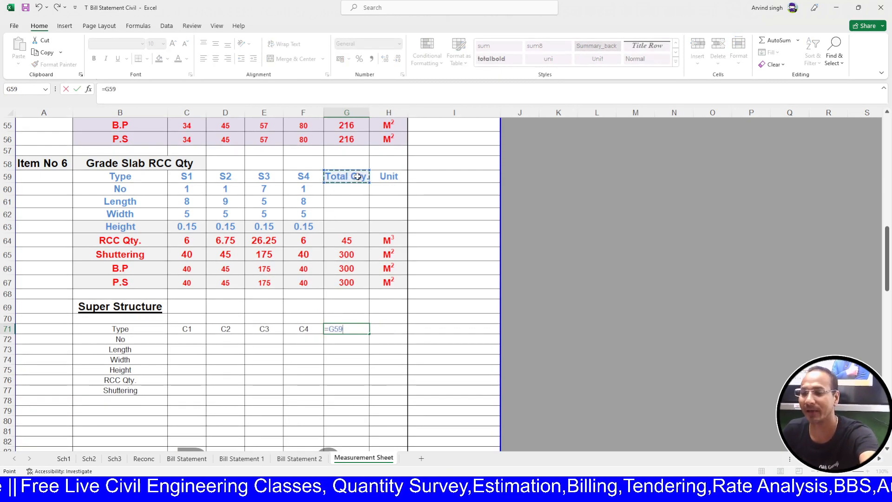
key(Return)
click(394, 331)
text(=)
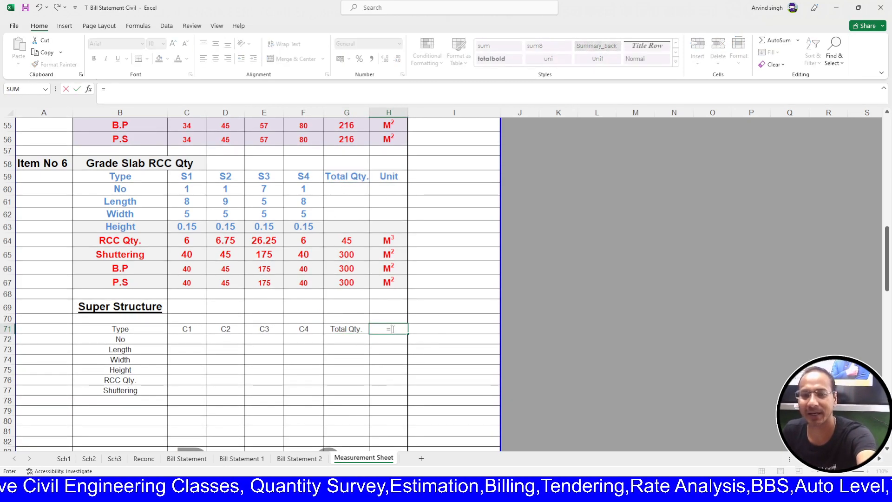
click(377, 179)
key(Return)
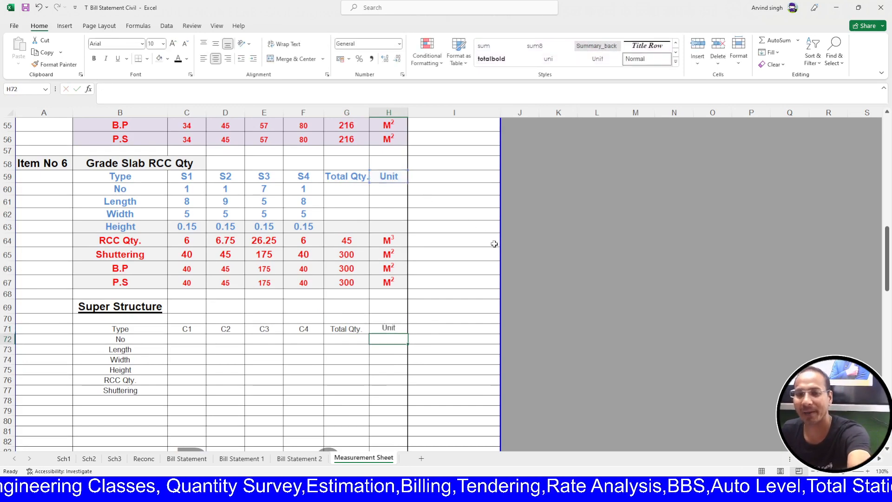
scroll(254, 336, up, 18)
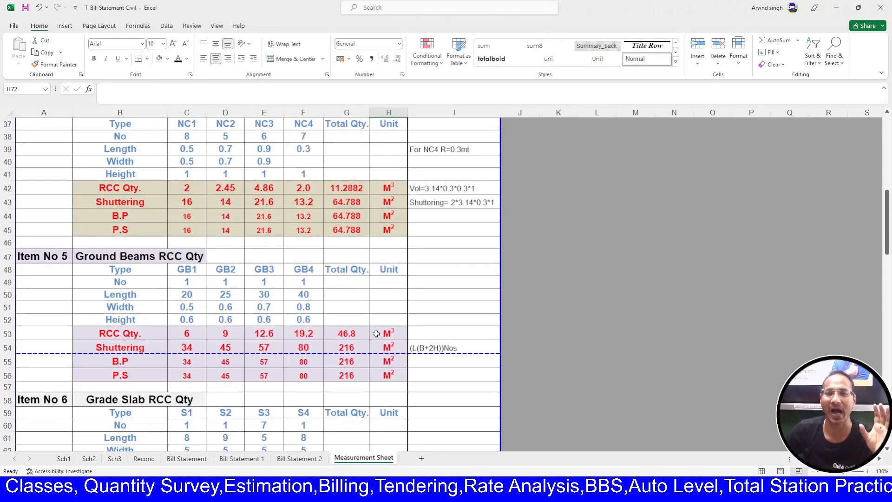
click(359, 172)
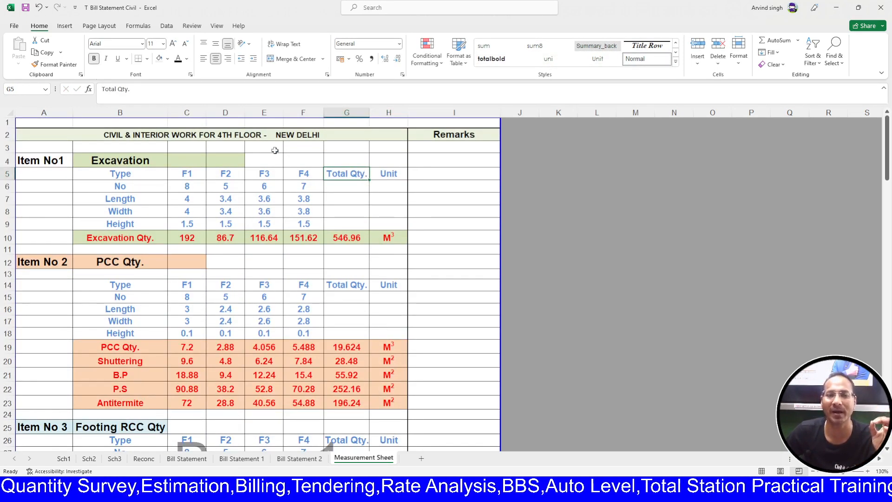
drag(140, 86, 103, 93)
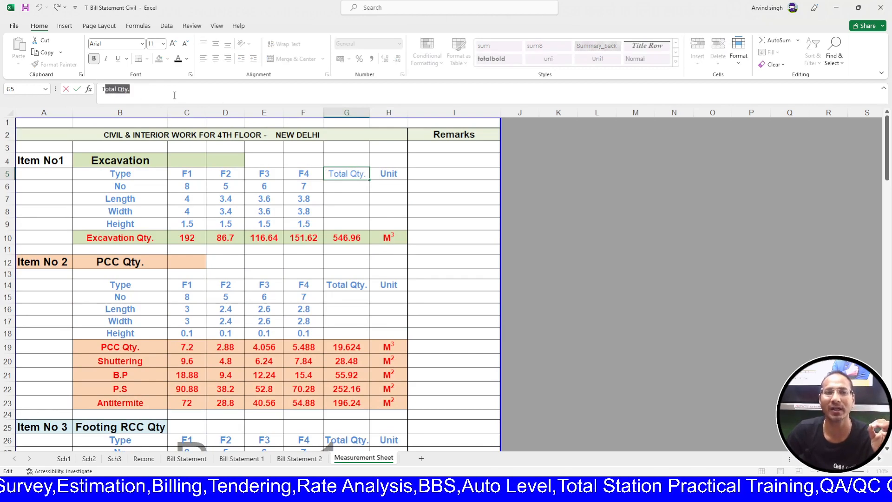
click(178, 94)
key(BackSpace)
key(BackSpace)
key(BackSpace)
key(BackSpace)
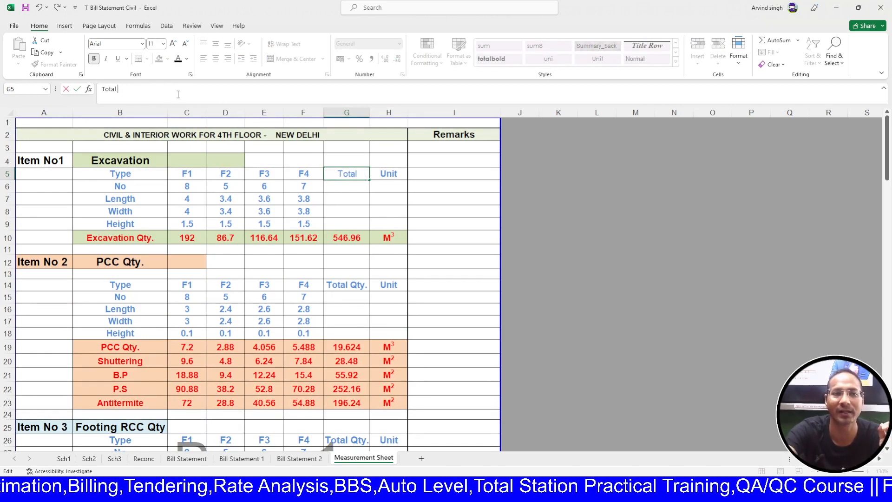
key(Return)
scroll(332, 333, down, 8)
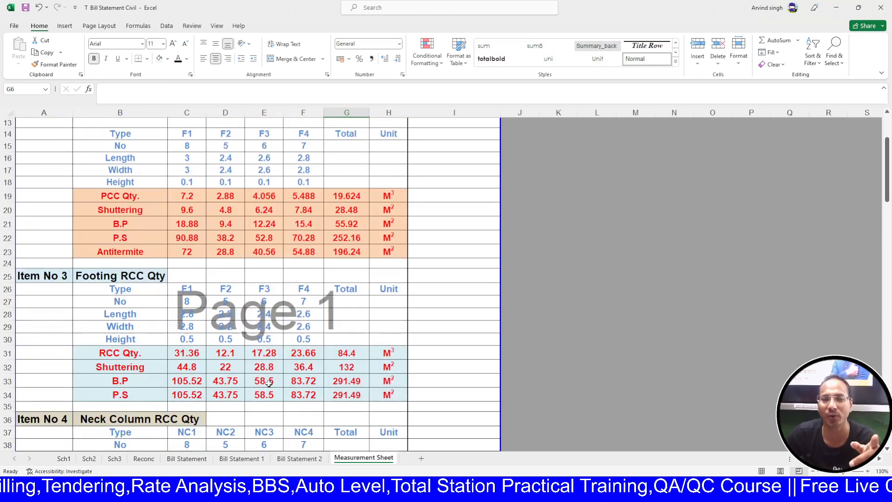
scroll(282, 339, down, 9)
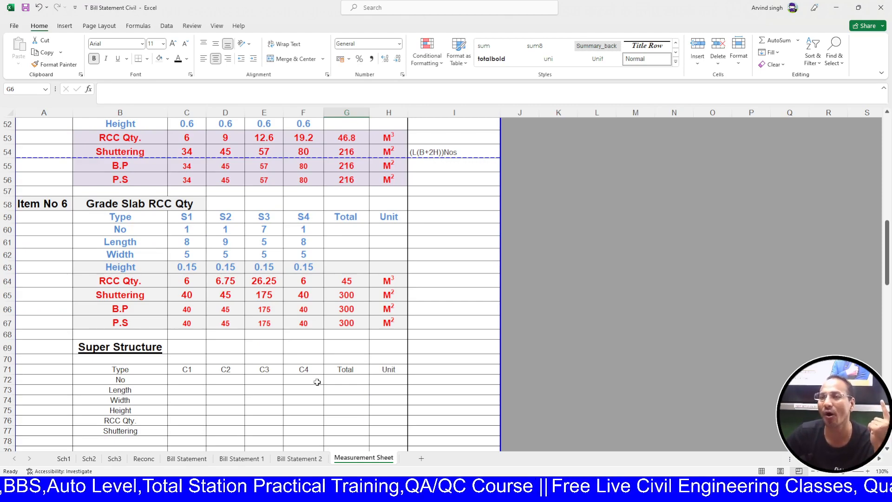
key(ctrl+z)
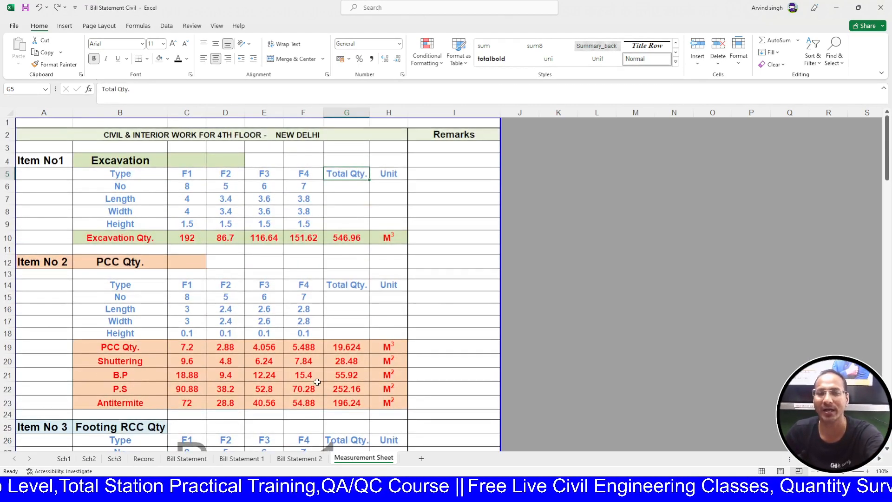
scroll(318, 382, down, 15)
scroll(377, 375, down, 7)
click(362, 327)
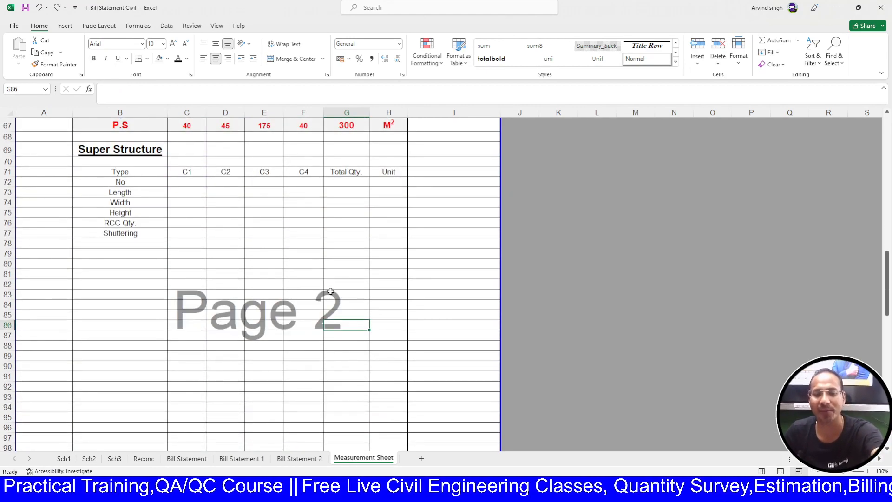
scroll(349, 309, up, 3)
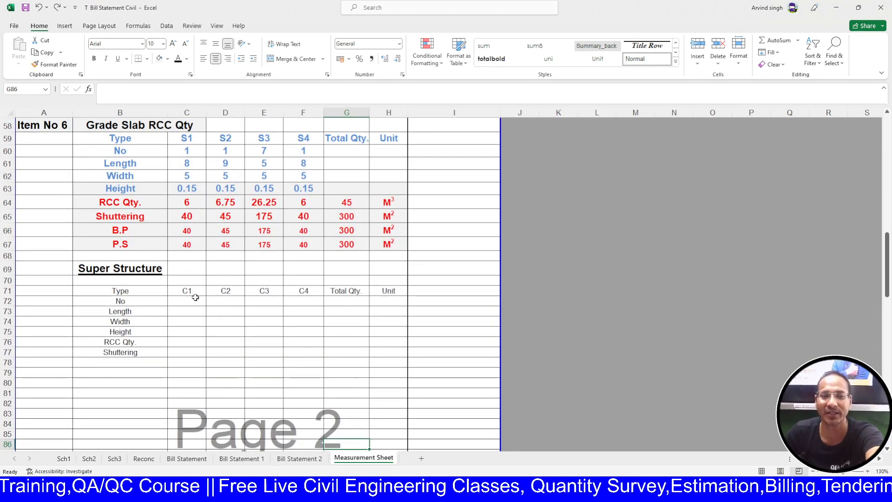
click(196, 300)
scroll(209, 309, up, 1)
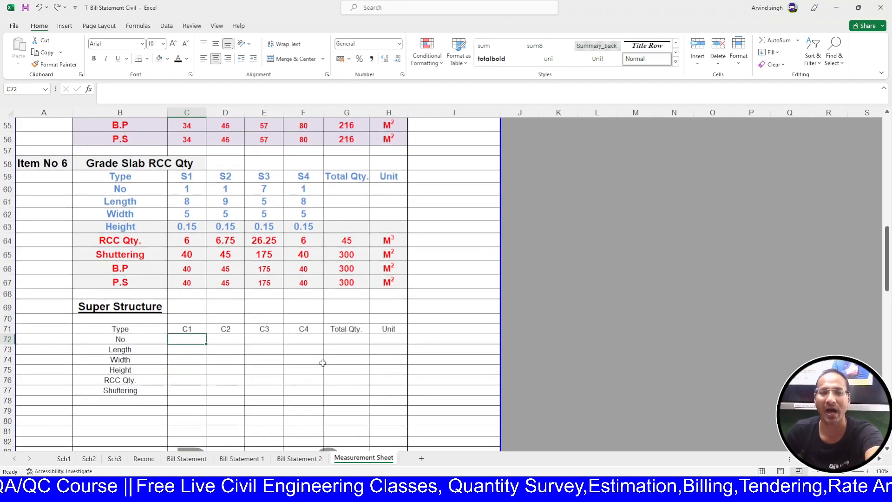
- Enter column counts 4, 5, 5 and 6 for C1 to C4
text(4)
key(Tab)
text(5)
key(Tab)
text(5)
key(Tab)
text(6)
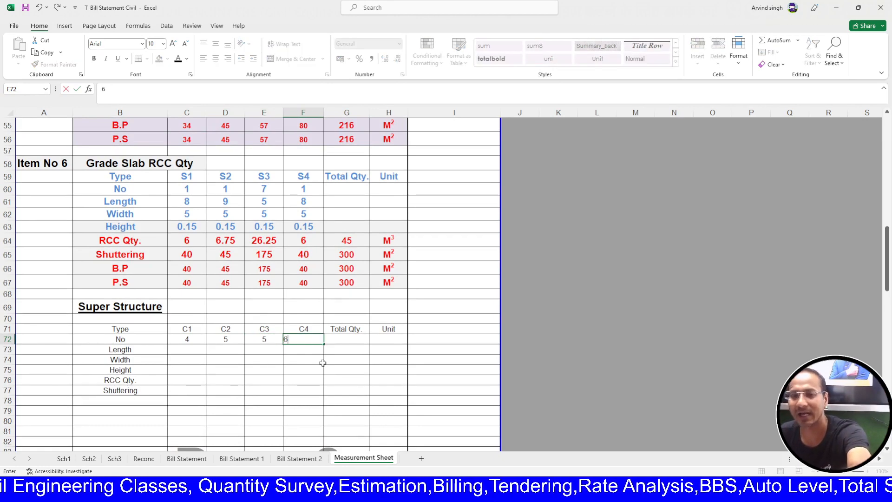
key(Return)
- Enter lengths and widths 0.4 and 0.5 for C1–C2, extending the series to 0.6 and 0.7
click(197, 352)
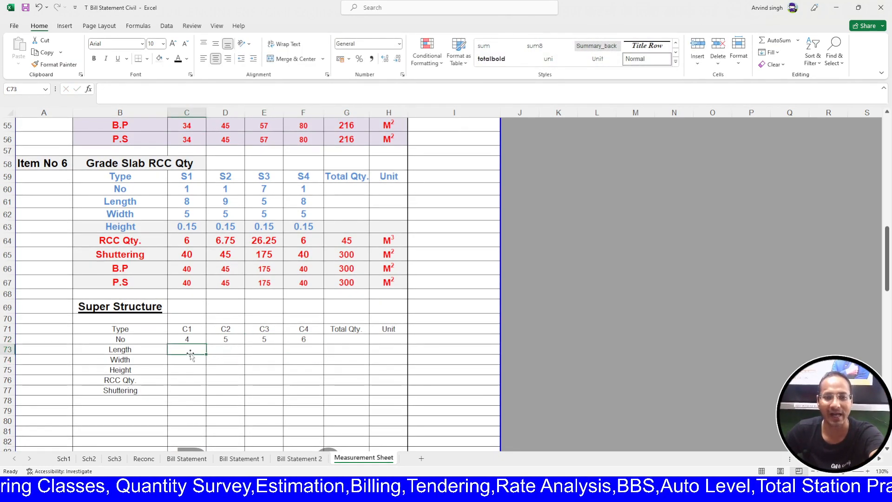
text(.4)
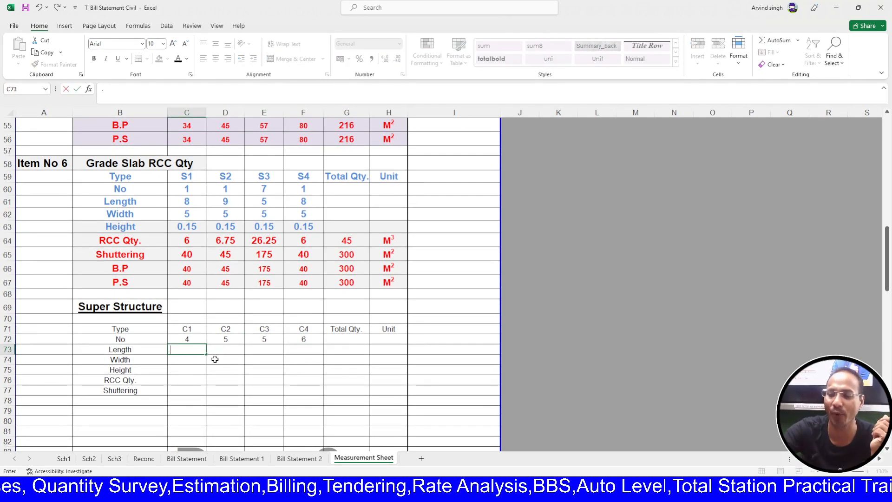
key(Tab)
text(.4)
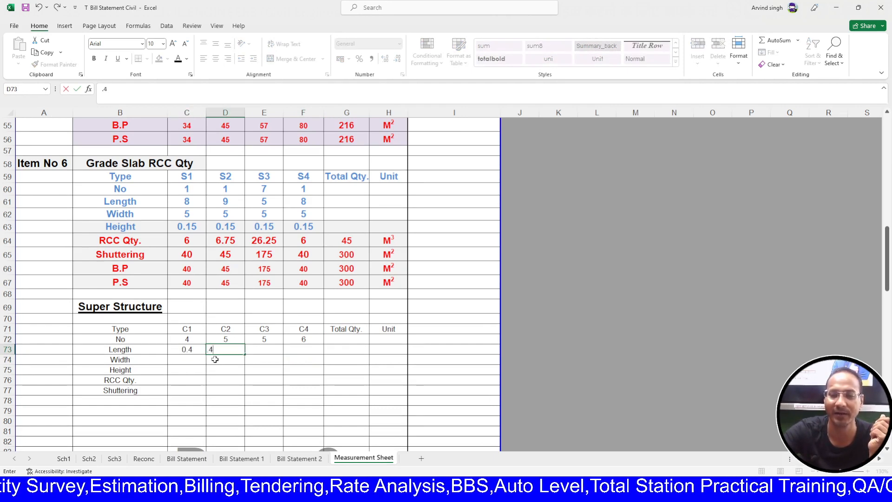
click(214, 359)
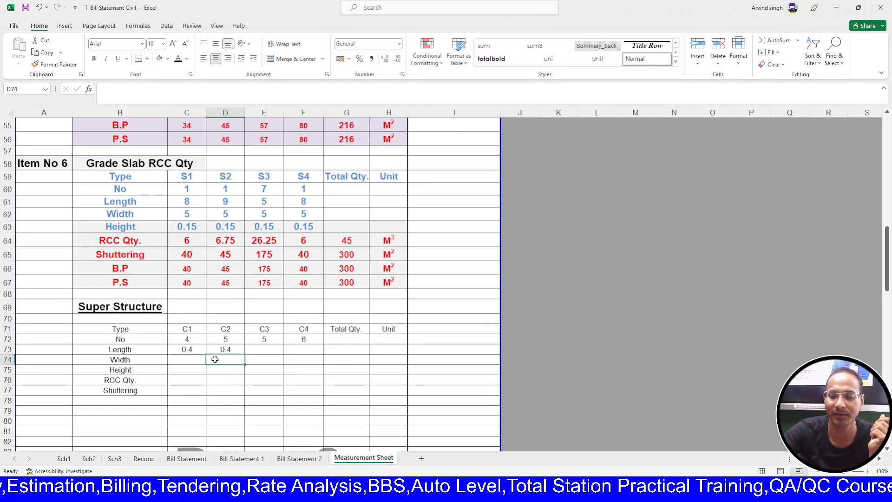
key(Left)
text(.4)
key(Tab)
key(Up)
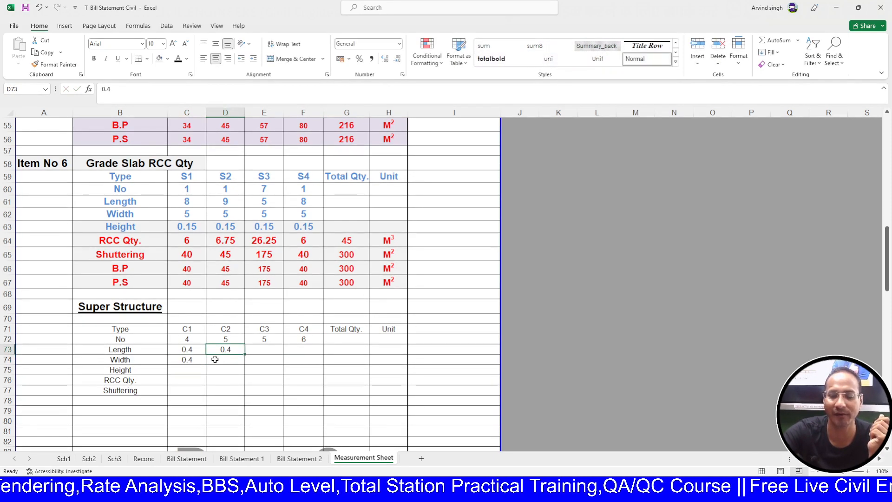
text(.5)
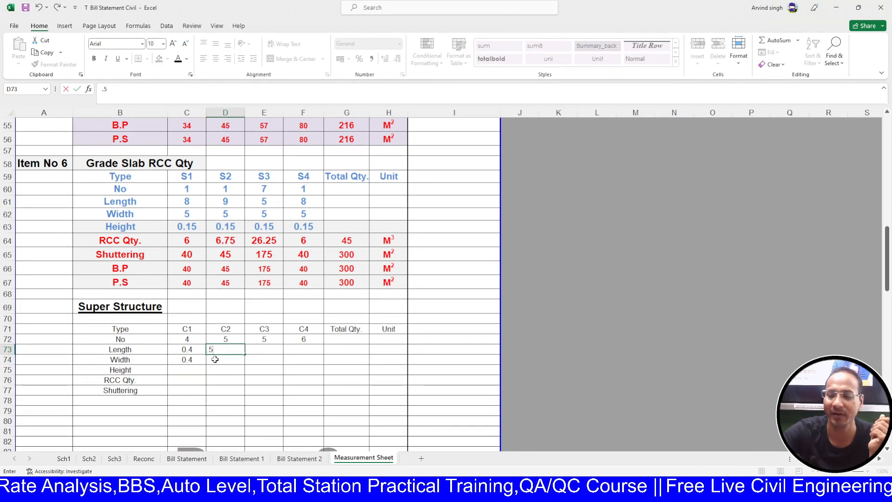
key(Return)
text(.5)
key(Tab)
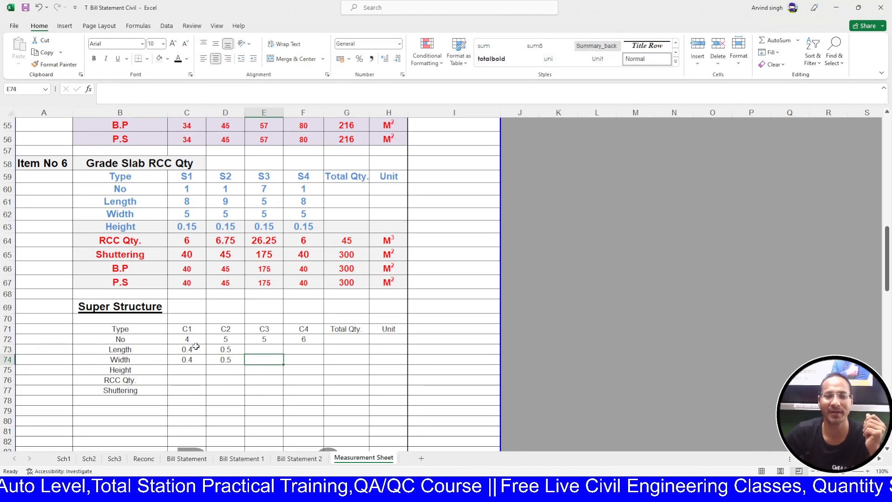
drag(187, 349, 328, 365)
click(247, 369)
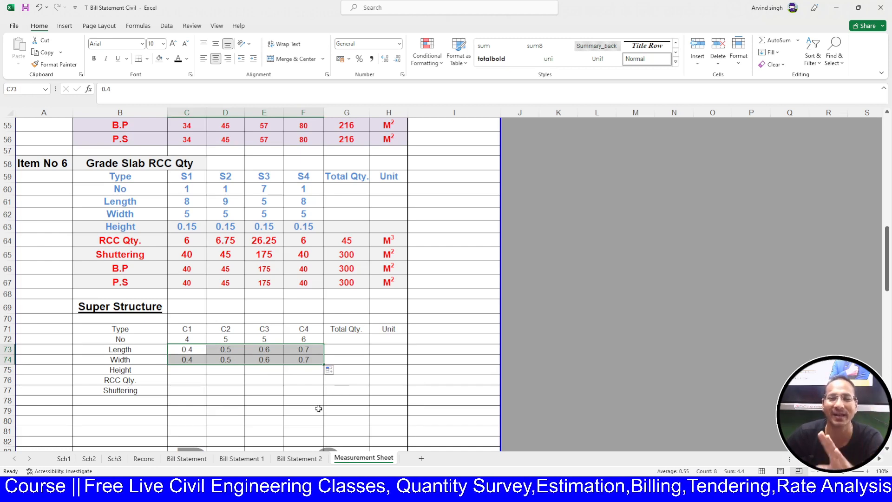
click(184, 372)
- Set a height of 3 in C75 and fill it across to C4
text(3)
key(Return)
click(200, 371)
drag(206, 377, 321, 375)
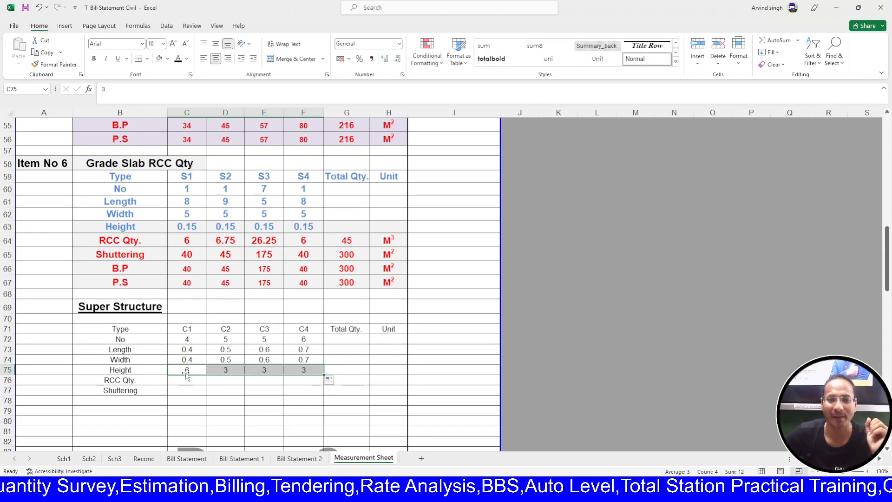
- Copy the Grade Slab RCC Qty and Shuttering rows into the Super Structure block
drag(188, 241, 377, 251)
key(ctrl+c)
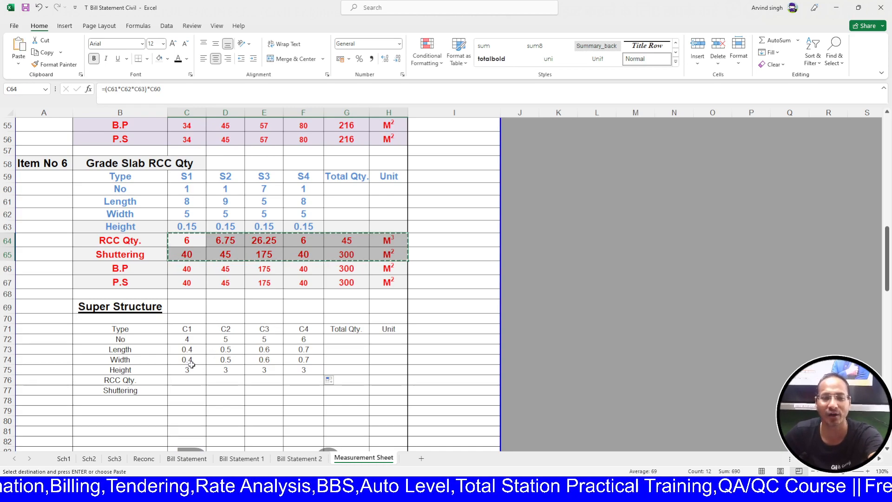
click(181, 379)
key(Return)
scroll(183, 368, down, 1)
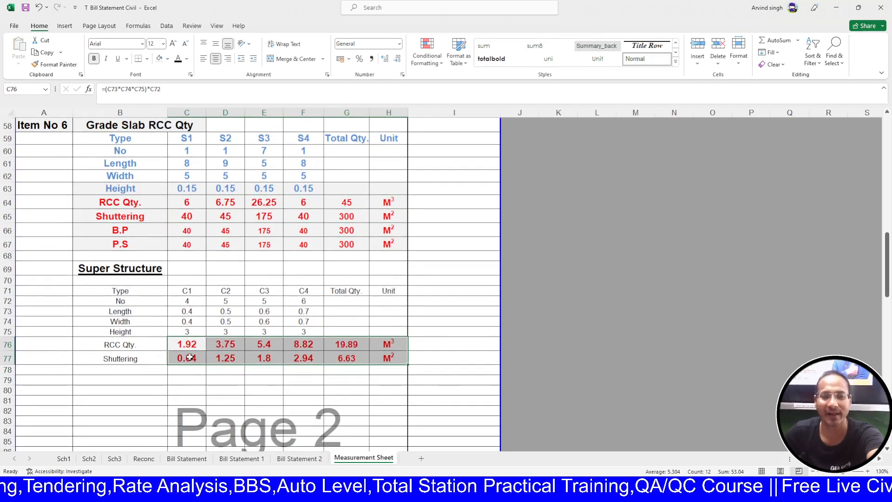
double_click(186, 344)
key(Escape)
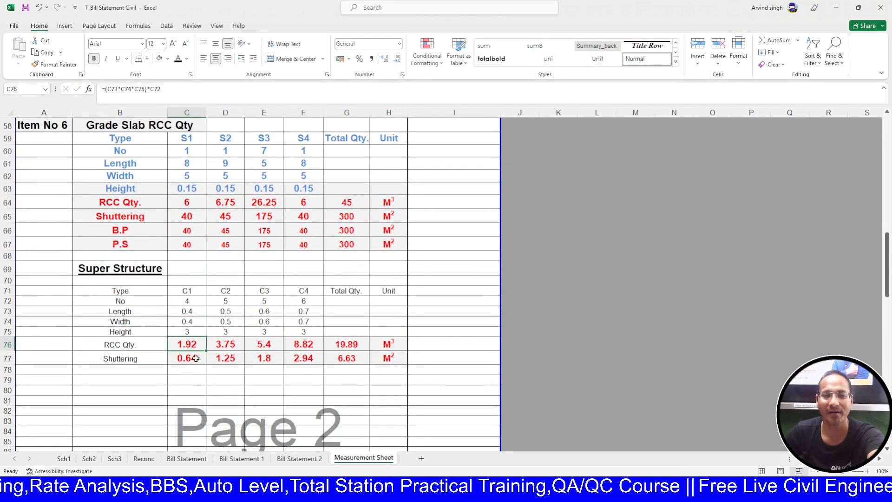
double_click(199, 357)
key(Escape)
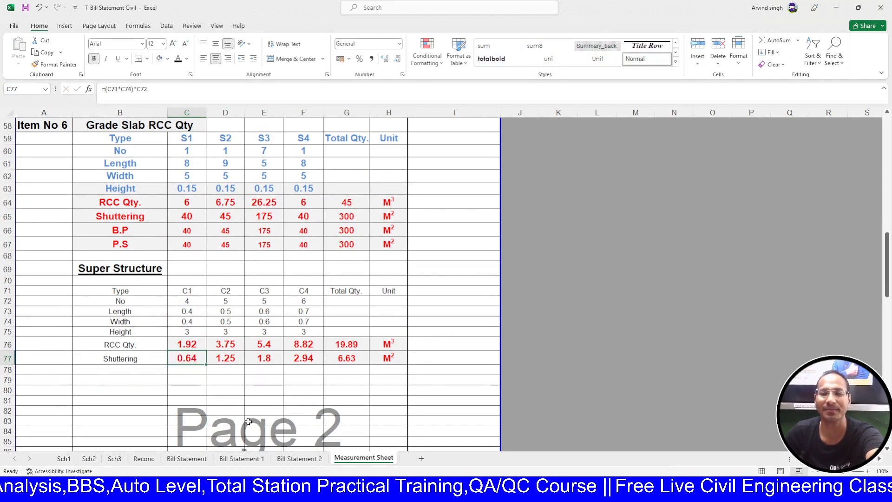
double_click(310, 347)
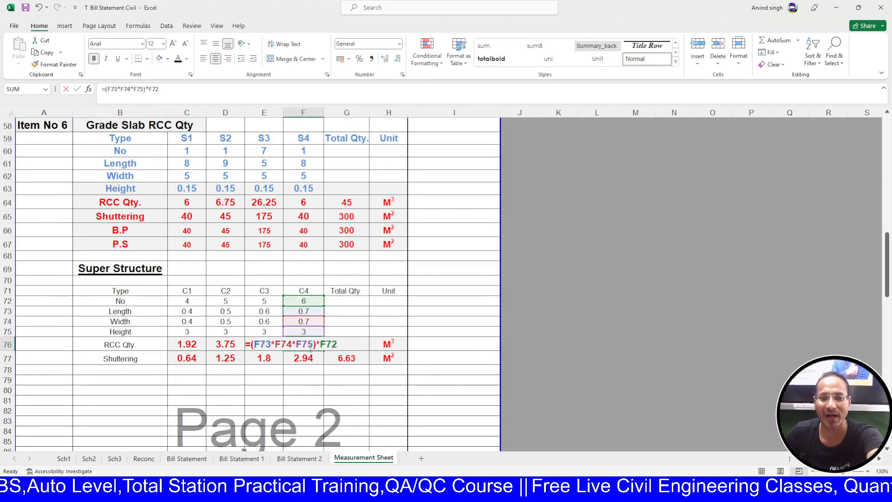
key(Escape)
double_click(311, 358)
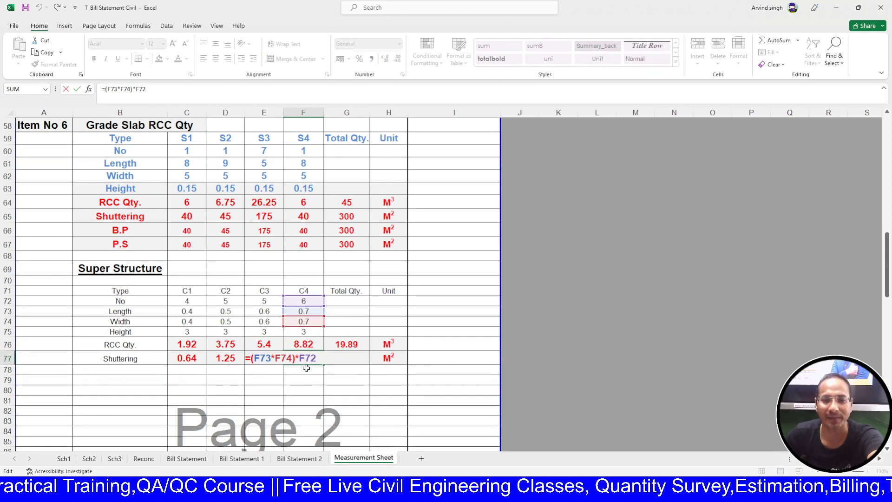
key(ctrl+Return)
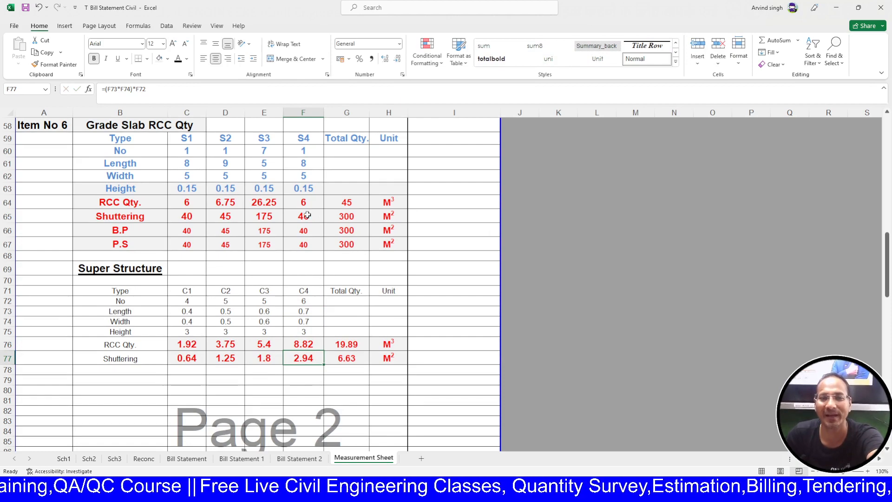
scroll(314, 240, up, 1)
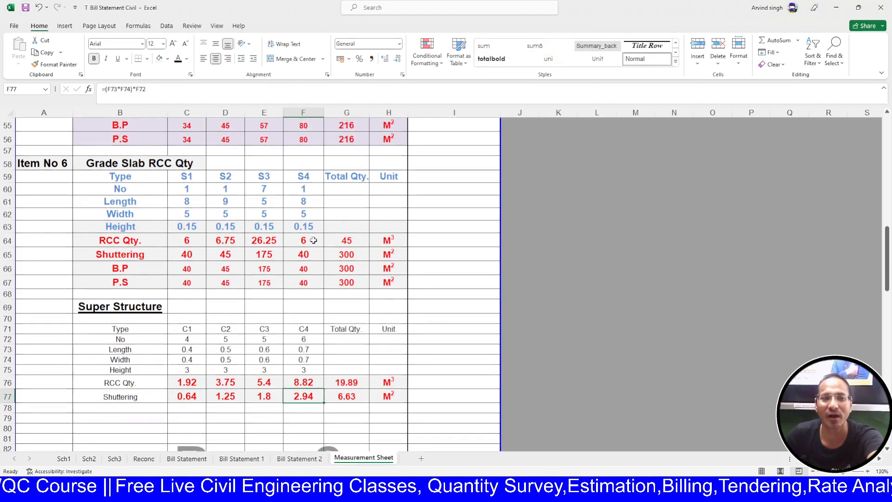
scroll(313, 243, down, 1)
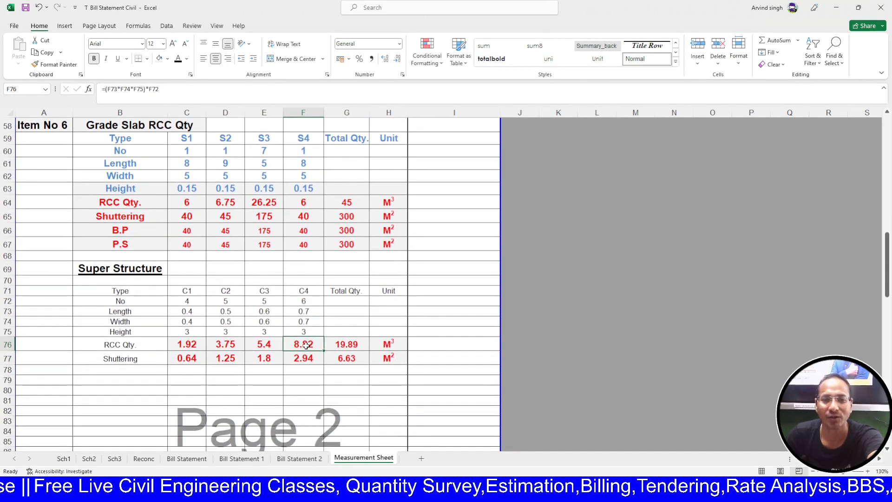
double_click(308, 344)
key(Escape)
double_click(308, 344)
key(Escape)
double_click(263, 345)
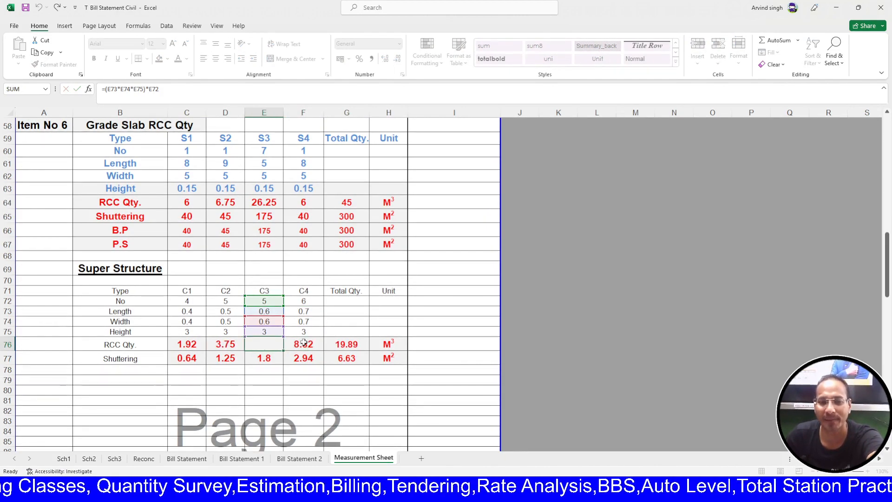
key(Escape)
click(316, 343)
double_click(316, 342)
key(Escape)
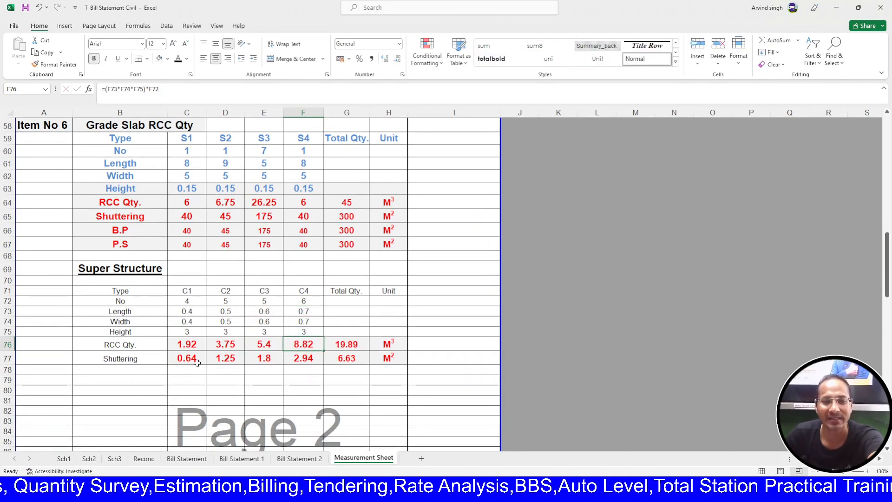
double_click(195, 358)
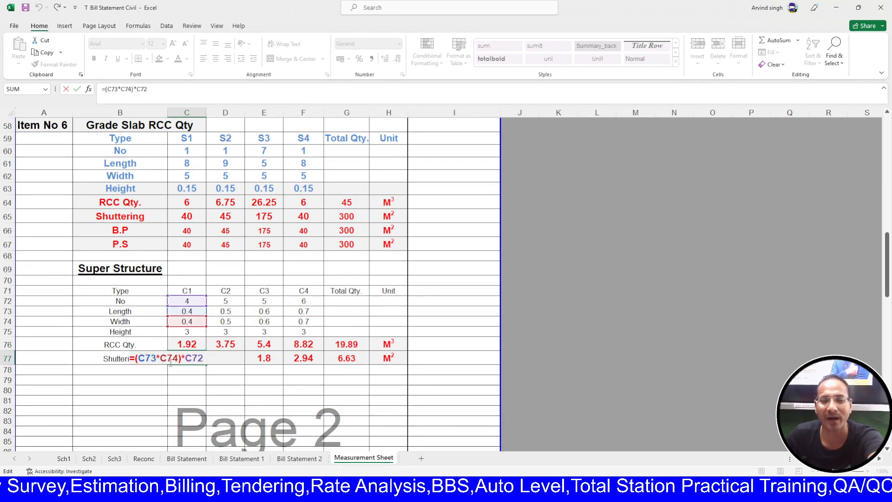
key(Escape)
- Replace C1–C4 shuttering with the Neck Column perimeter formula: 19.2, 30, 36, 50.4
scroll(249, 384, up, 4)
scroll(249, 385, up, 4)
scroll(206, 321, down, 6)
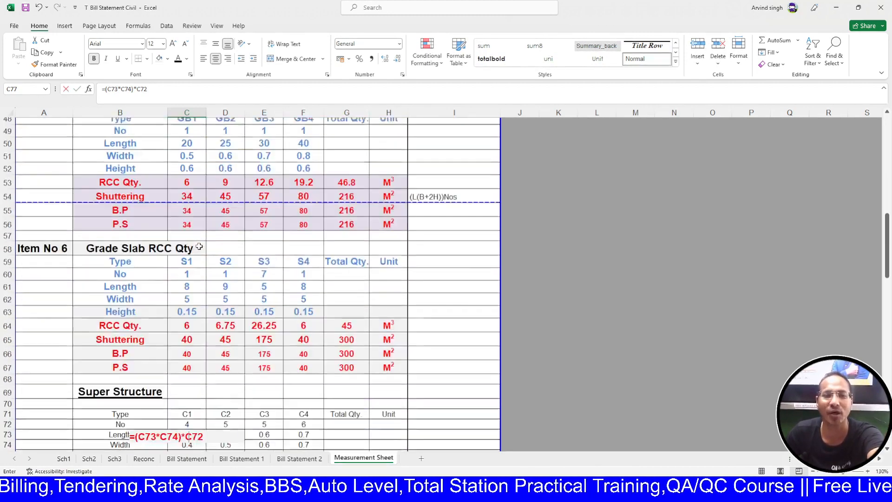
scroll(195, 267, up, 3)
scroll(194, 269, down, 2)
scroll(194, 269, down, 1)
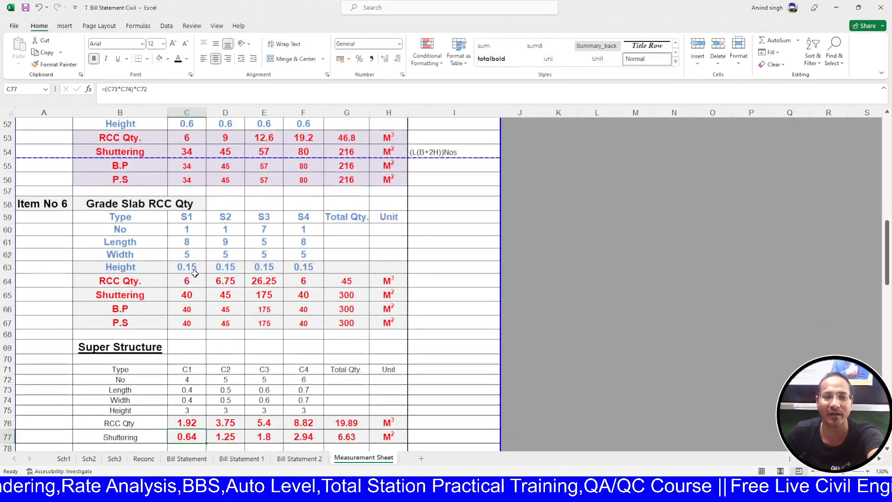
scroll(194, 279, up, 4)
scroll(193, 294, down, 3)
scroll(194, 297, down, 2)
scroll(197, 302, up, 10)
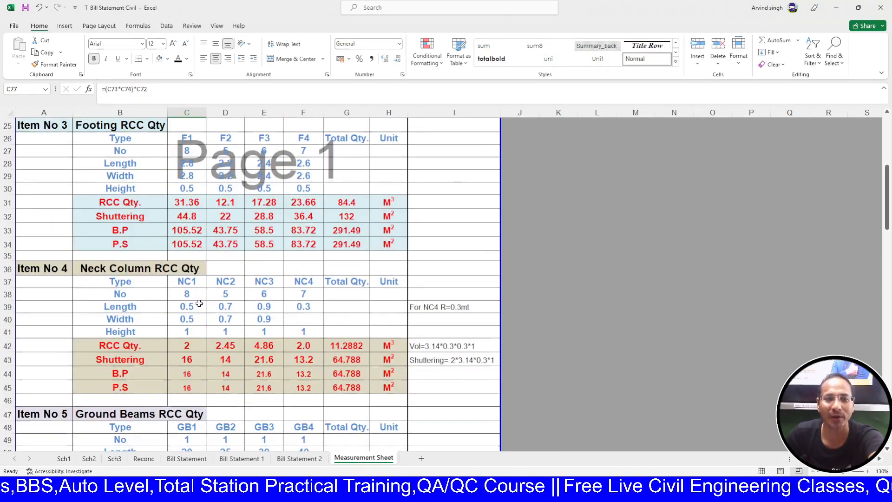
click(190, 358)
key(ctrl+c)
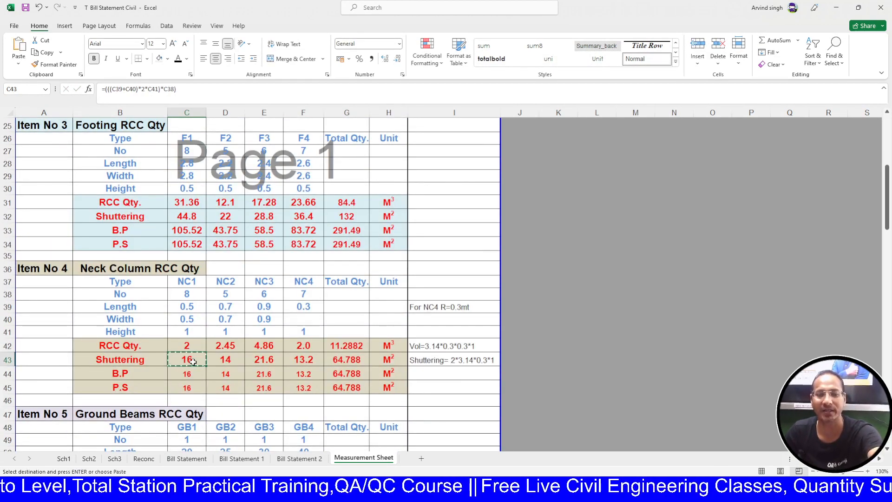
scroll(193, 361, down, 10)
click(192, 394)
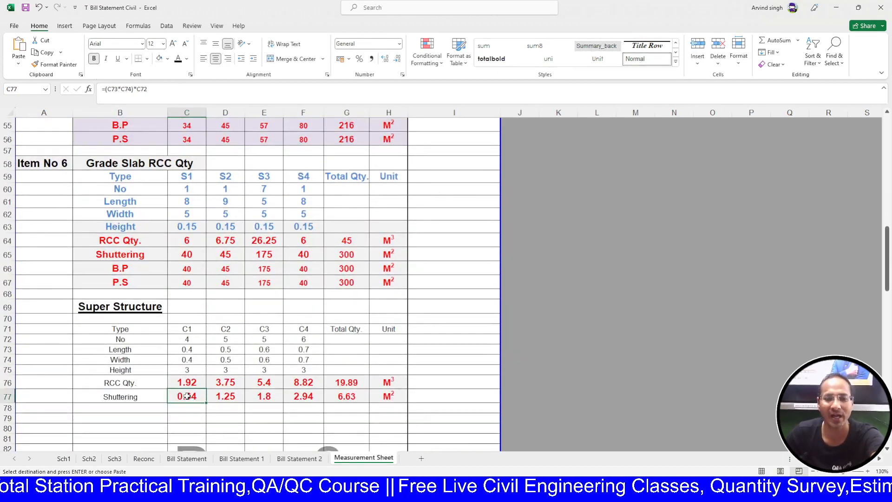
key(Return)
double_click(192, 394)
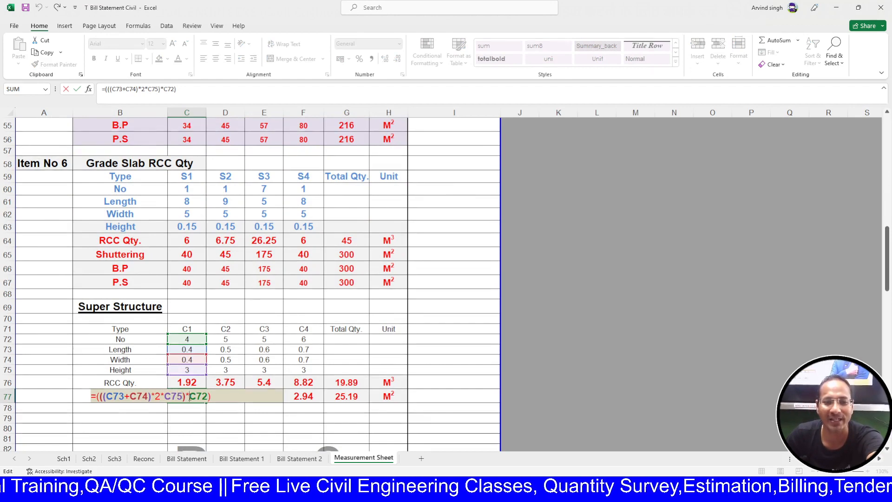
key(Escape)
drag(207, 405, 324, 405)
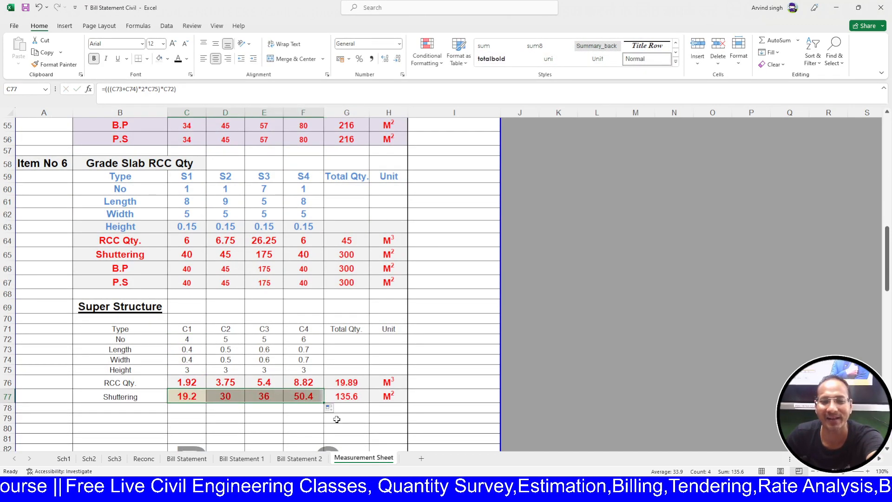
click(302, 418)
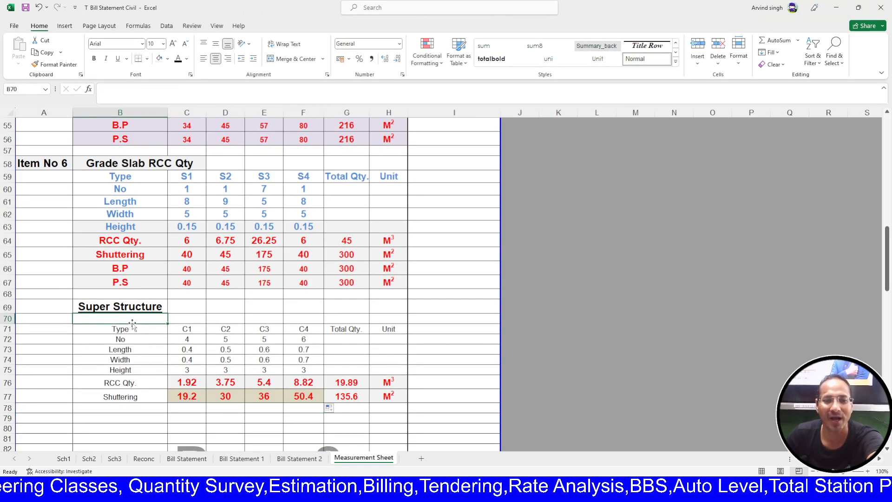
- Insert a blank row between the Super Structure heading and the column table
click(158, 308)
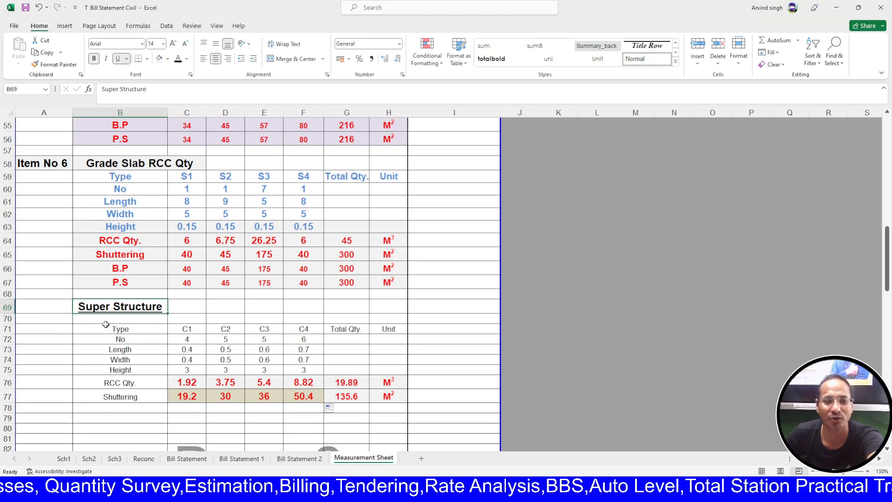
click(9, 318)
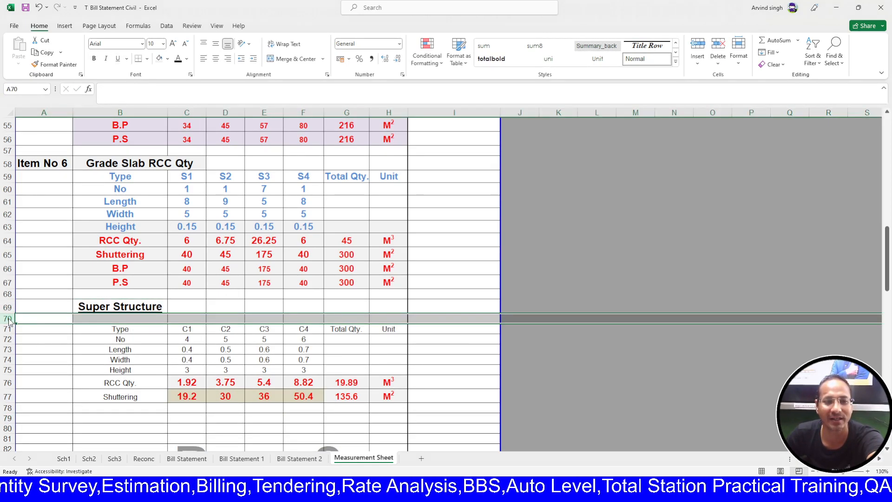
click(65, 166)
click(123, 336)
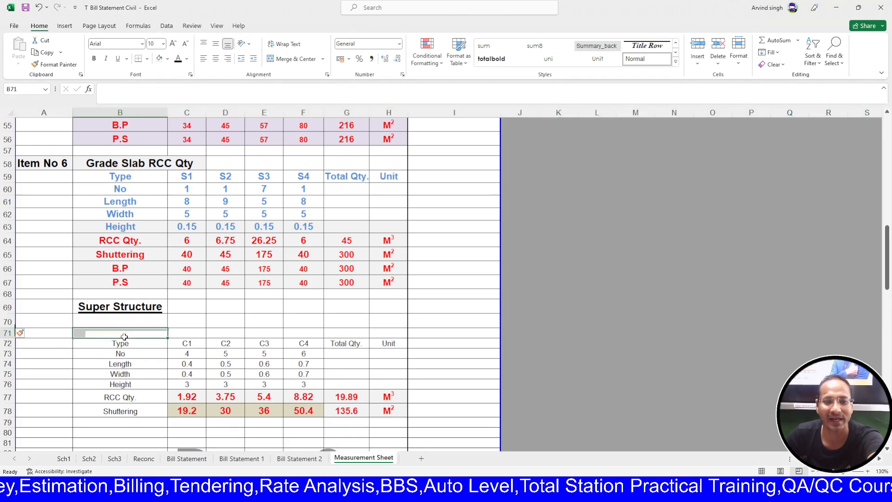
- Type the 'GF Column' heading in B71 and select the block B71:H78
text(Co)
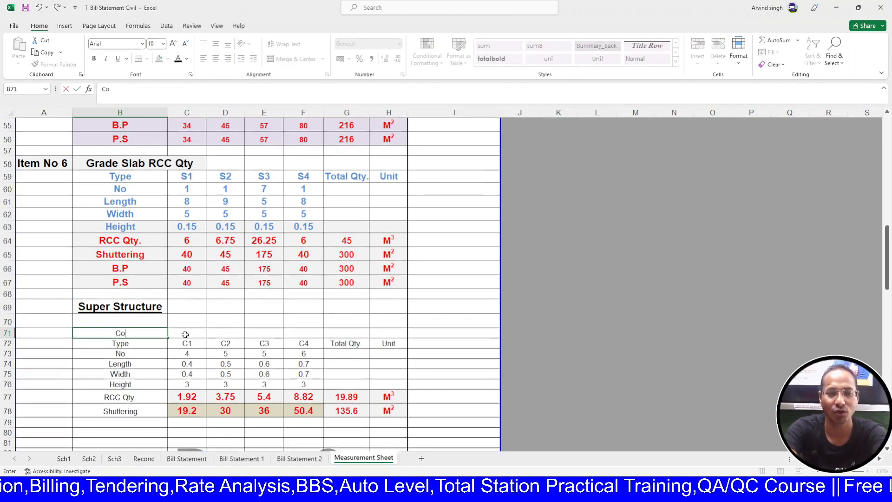
text(Lumn)
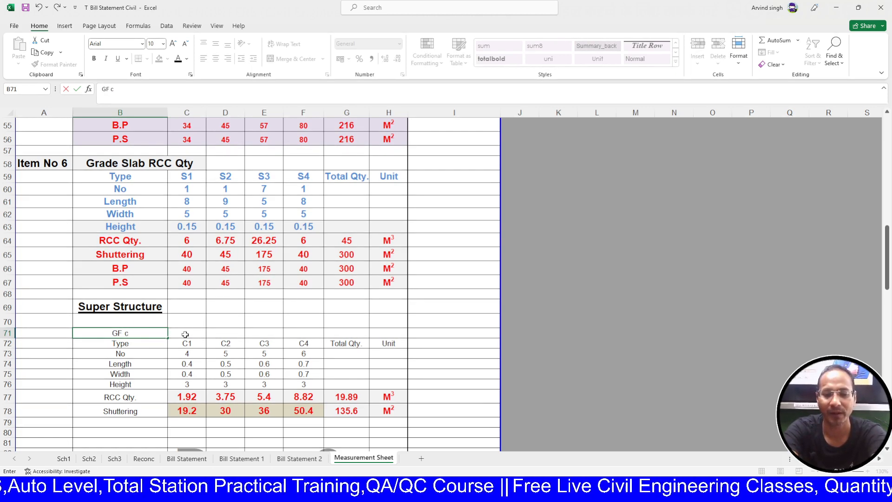
text(column)
key(BackSpace)
text(Column)
key(Return)
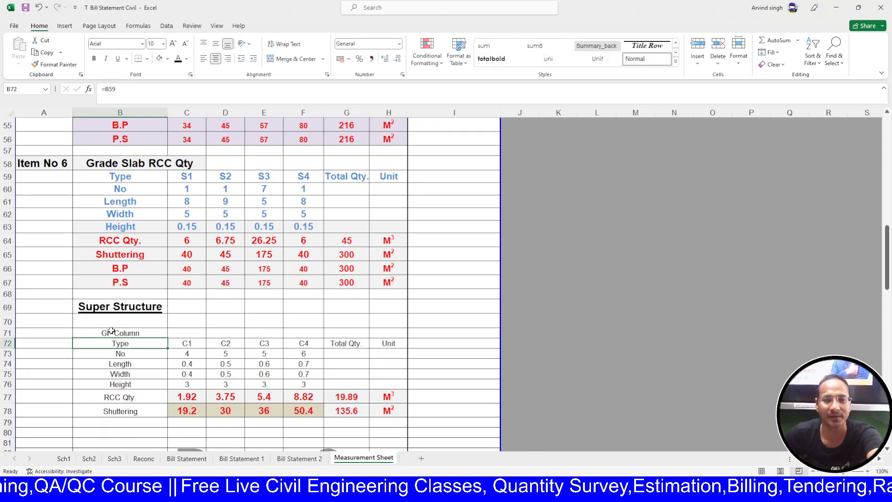
mouse_move(111, 333)
mouse_down()
mouse_move(483, 441)
mouse_move(389, 411)
mouse_up()
- Bold the whole block and fill the GF Column heading cell light orange
click(94, 59)
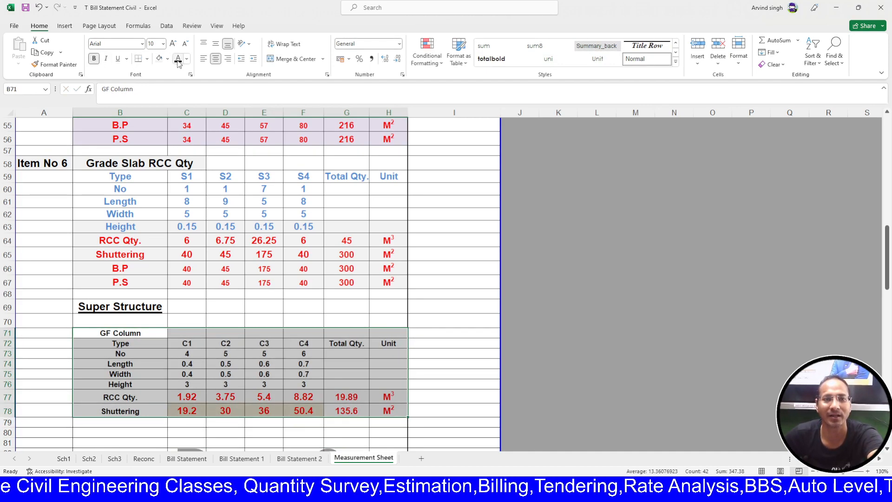
click(147, 334)
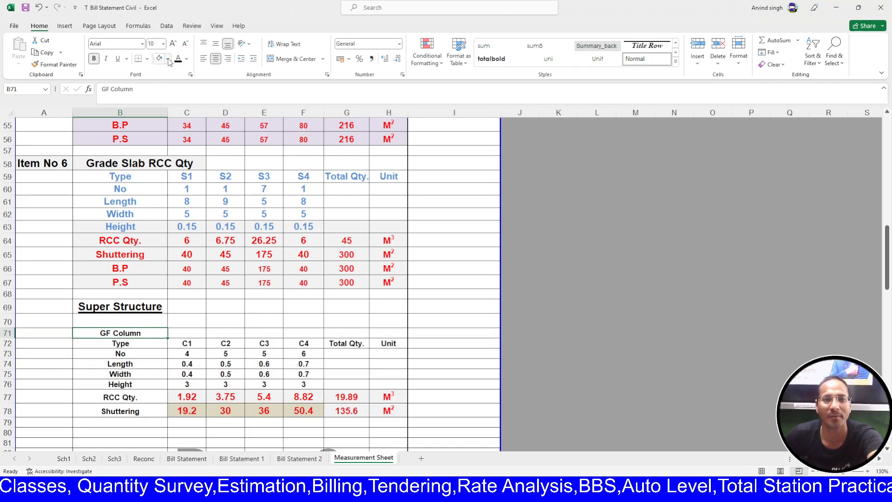
click(233, 99)
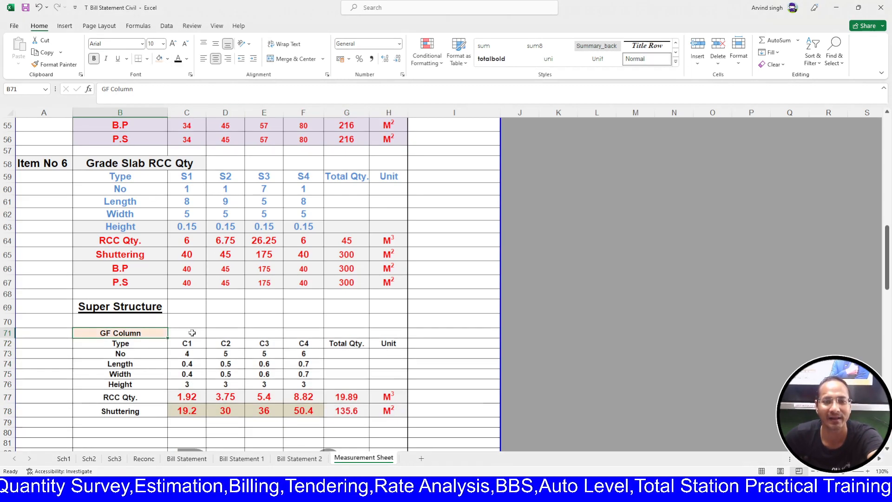
- Copy the Grade Slab blue dimension-row formatting onto rows 72–76
click(133, 345)
drag(327, 386, 380, 386)
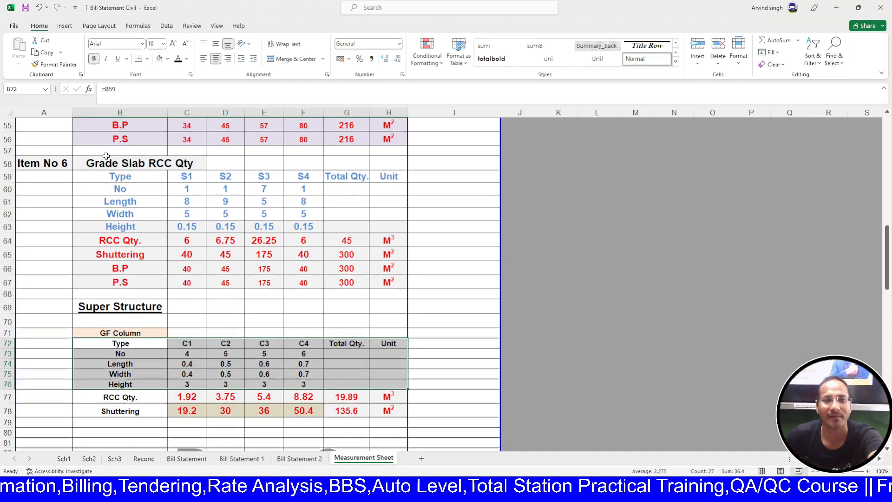
drag(114, 176, 387, 227)
click(54, 64)
mouse_move(135, 342)
mouse_down()
mouse_move(303, 377)
mouse_move(386, 382)
mouse_up()
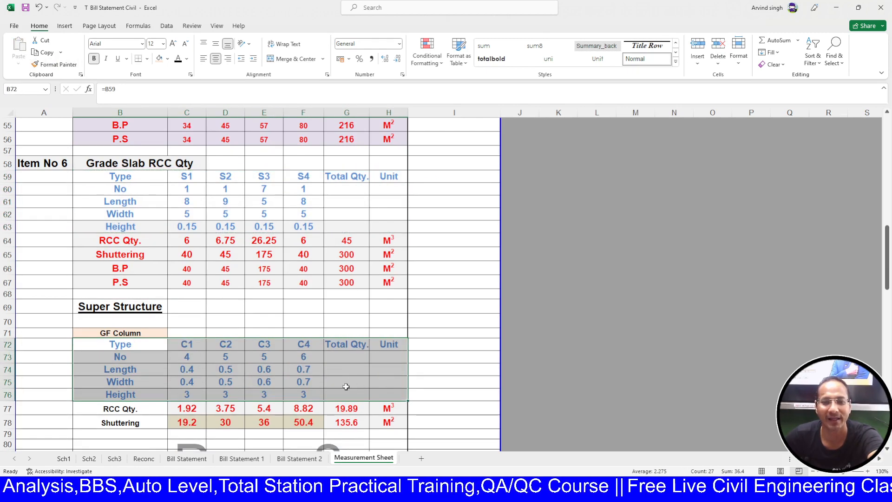
- Copy the red RCC Qty and Shuttering row formatting onto rows 77–78
scroll(286, 368, down, 1)
drag(134, 206, 378, 218)
click(51, 64)
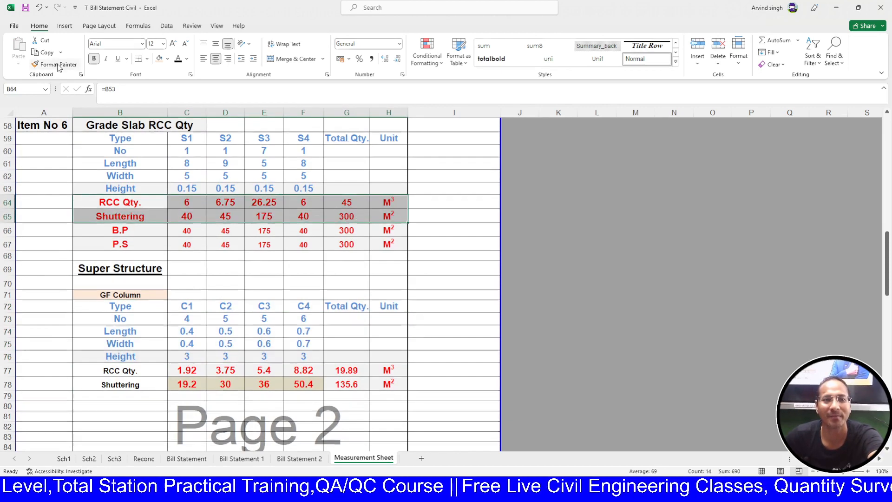
click(141, 371)
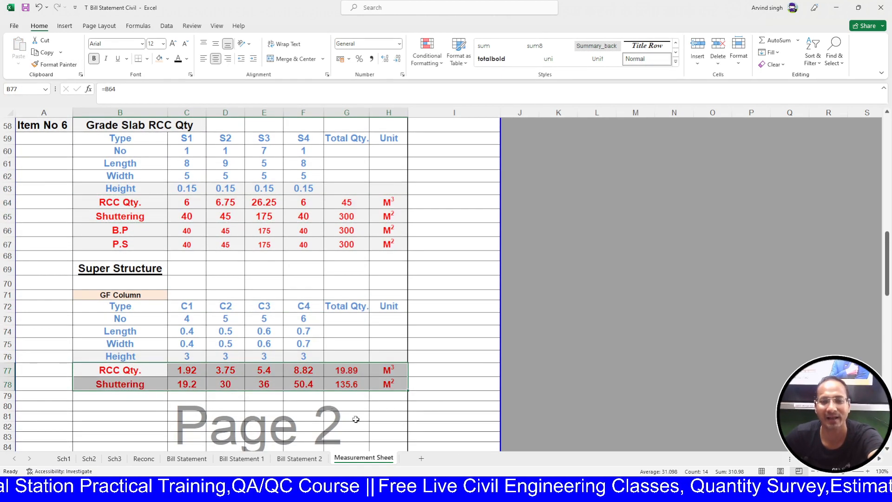
click(316, 418)
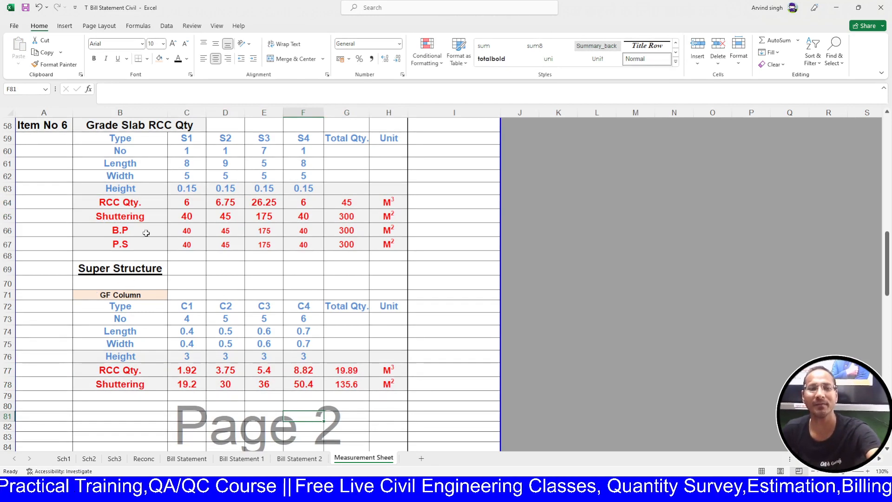
- Give GF Column the Grade Slab RCC Qty heading style, unmerged and centred
scroll(144, 177, up, 1)
click(132, 160)
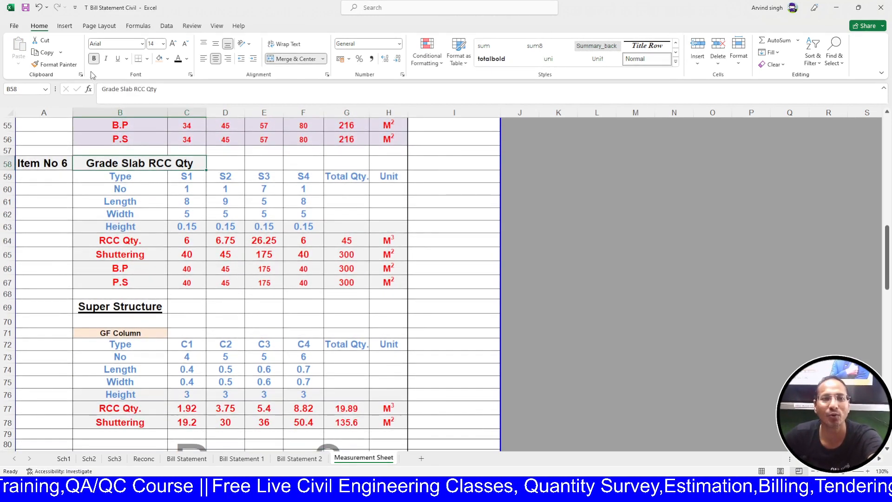
click(75, 65)
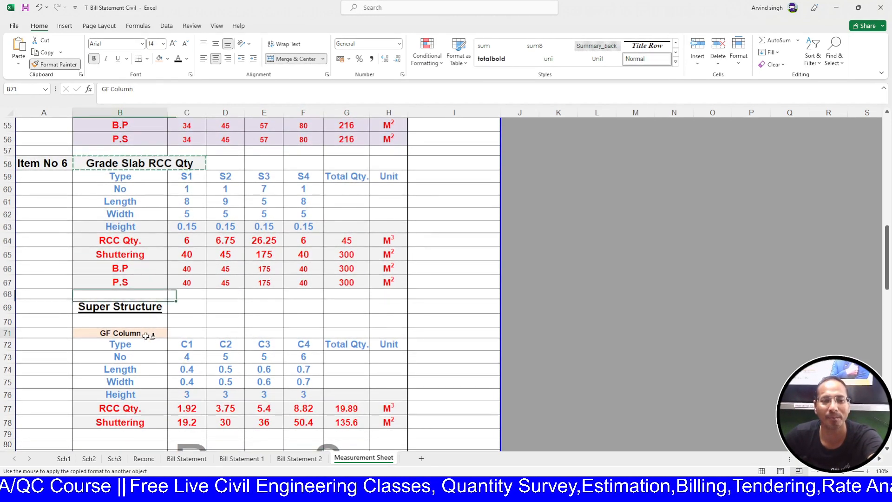
click(147, 333)
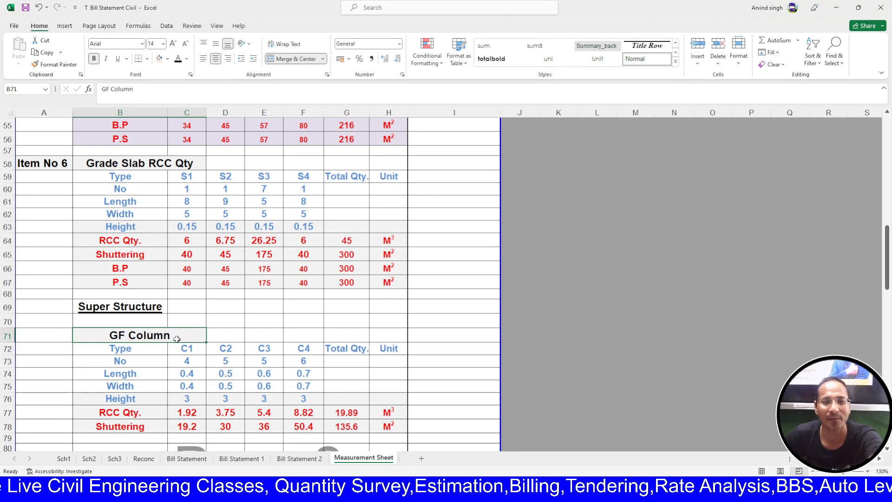
double_click(178, 338)
key(Escape)
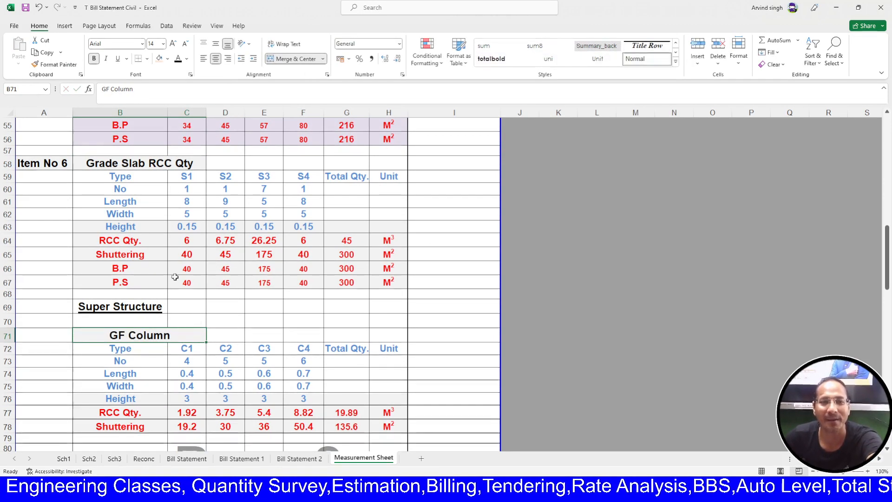
click(292, 59)
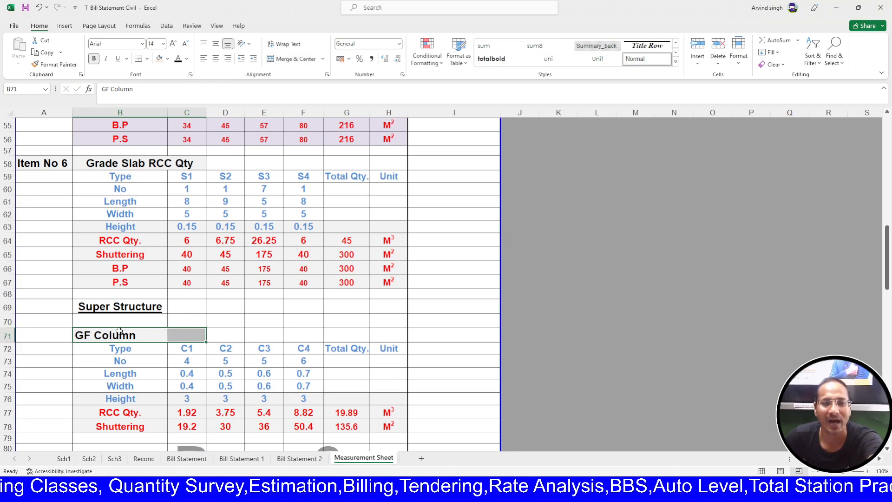
click(147, 336)
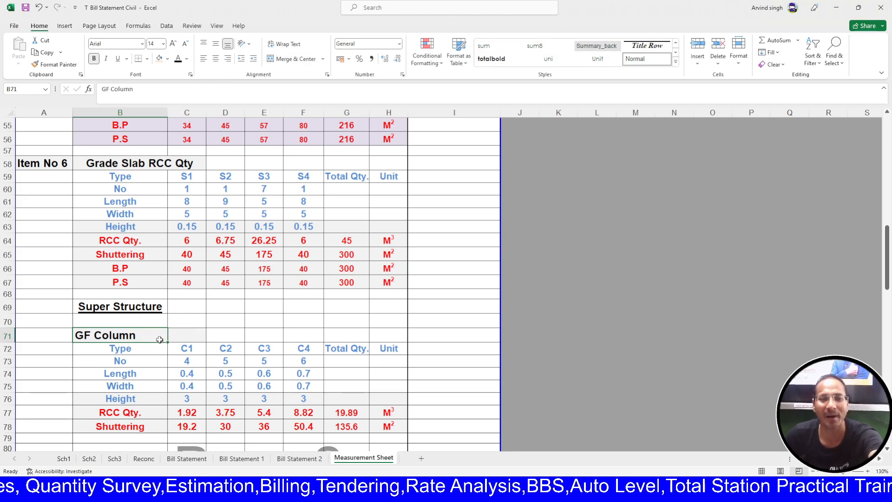
click(215, 61)
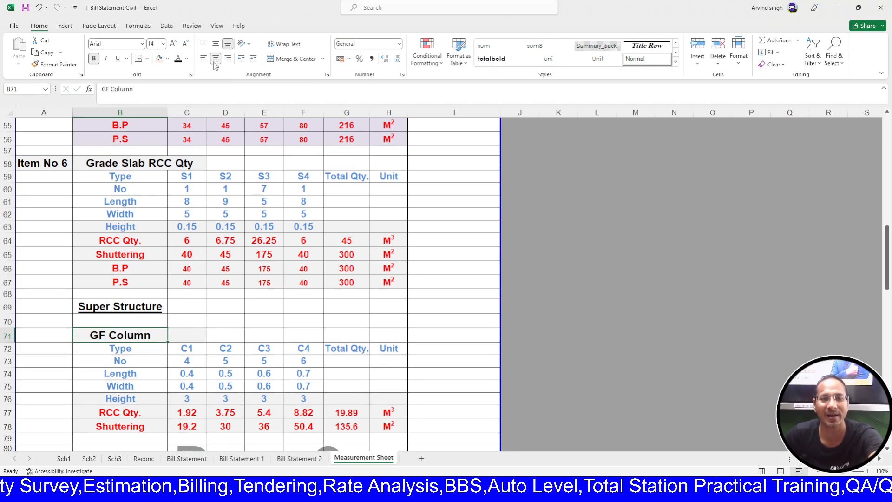
- Review the RCC Qty and Shuttering formulas and C1–C4 results in rows 77–78
scroll(196, 383, down, 1)
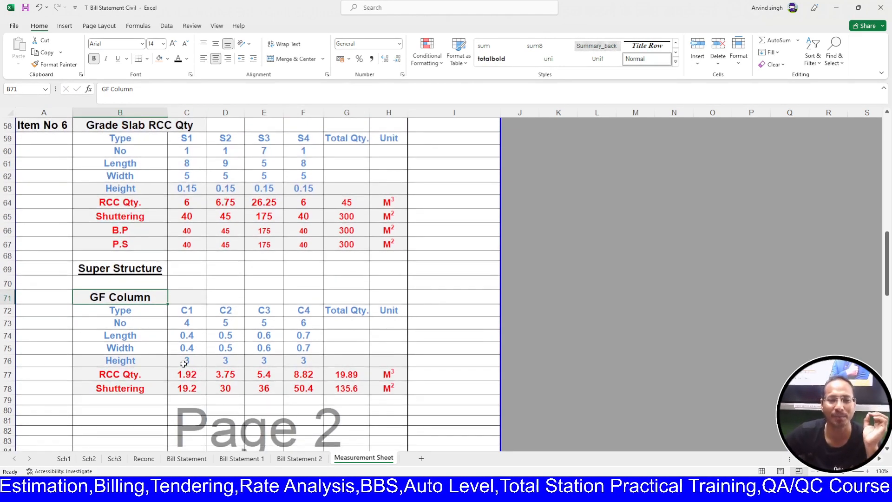
click(151, 369)
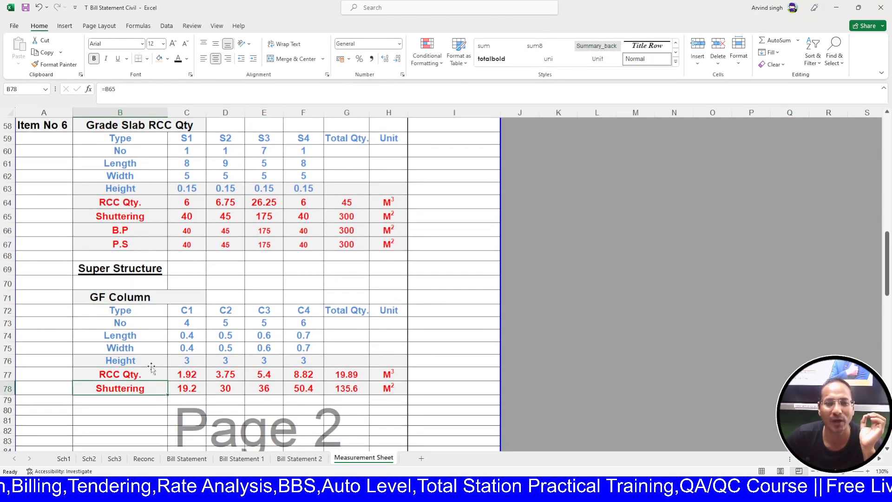
click(136, 362)
click(346, 388)
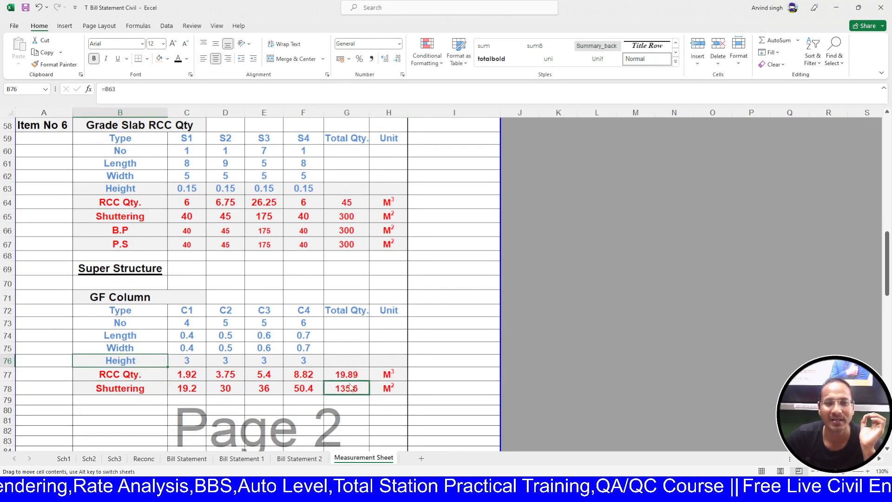
click(139, 363)
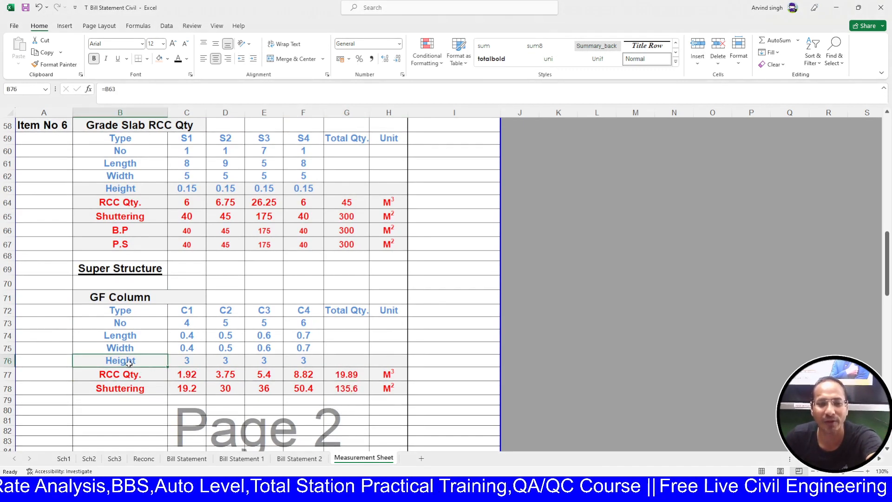
double_click(186, 374)
key(Escape)
double_click(190, 390)
key(Escape)
drag(195, 378, 316, 400)
click(402, 418)
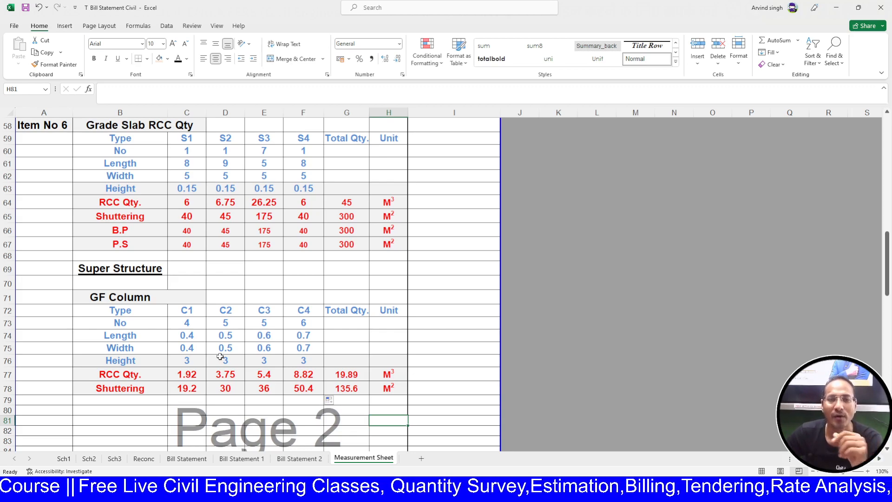
scroll(220, 356, up, 6)
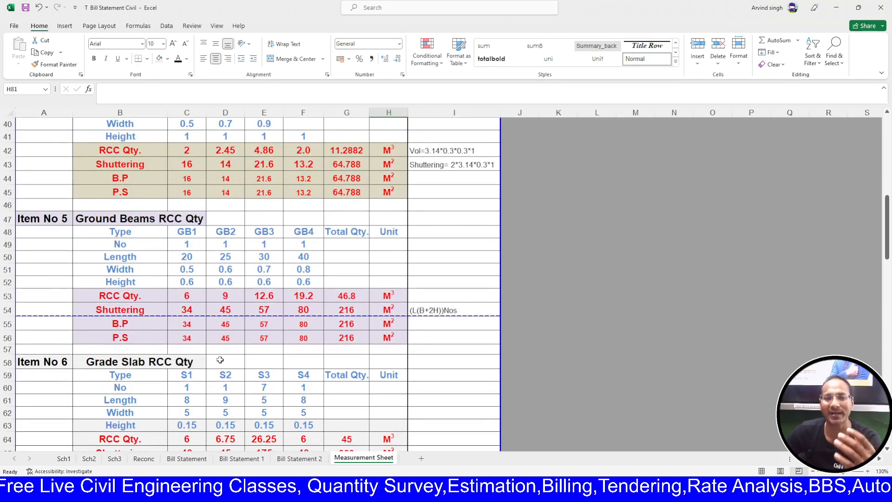
scroll(220, 360, up, 2)
scroll(221, 355, down, 5)
scroll(238, 367, up, 6)
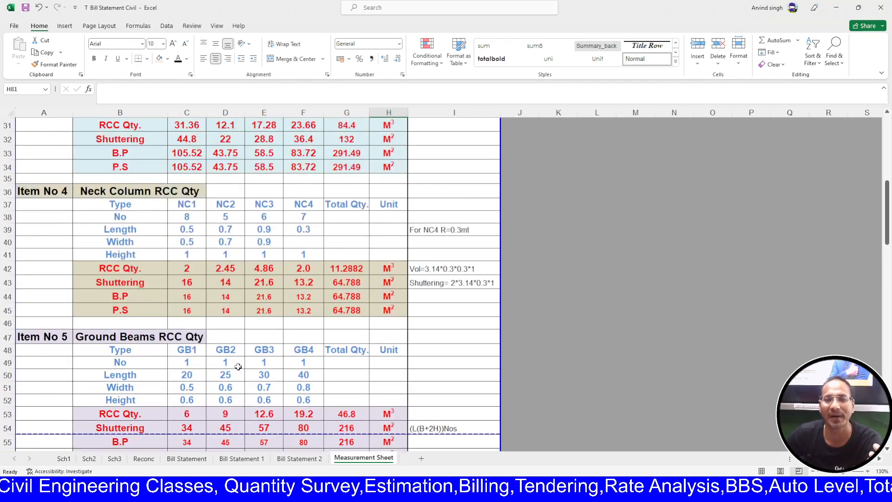
scroll(260, 346, up, 10)
scroll(266, 341, down, 20)
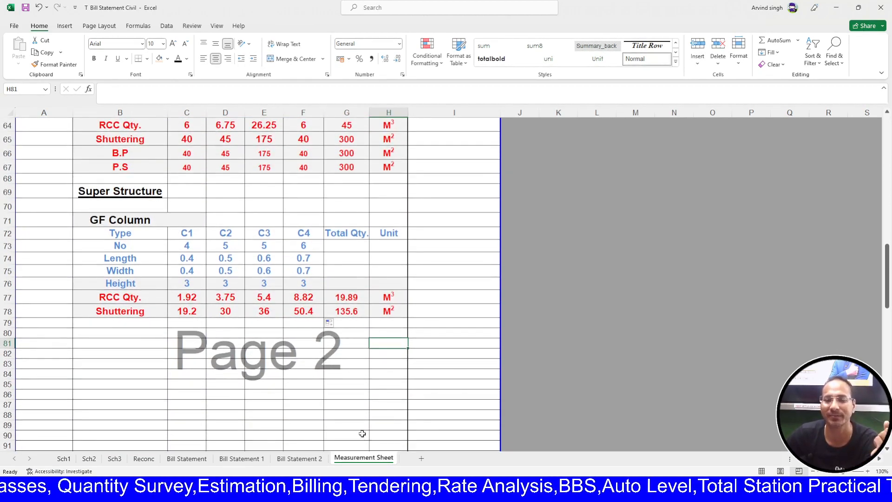
click(475, 489)
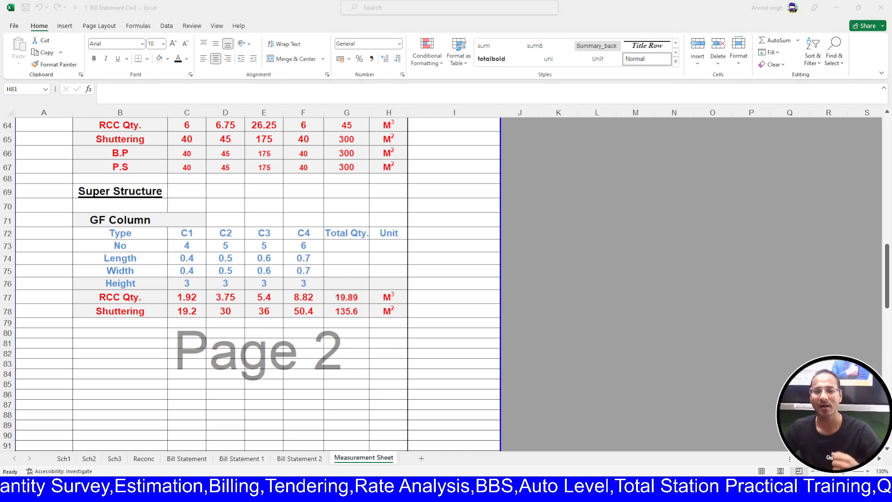